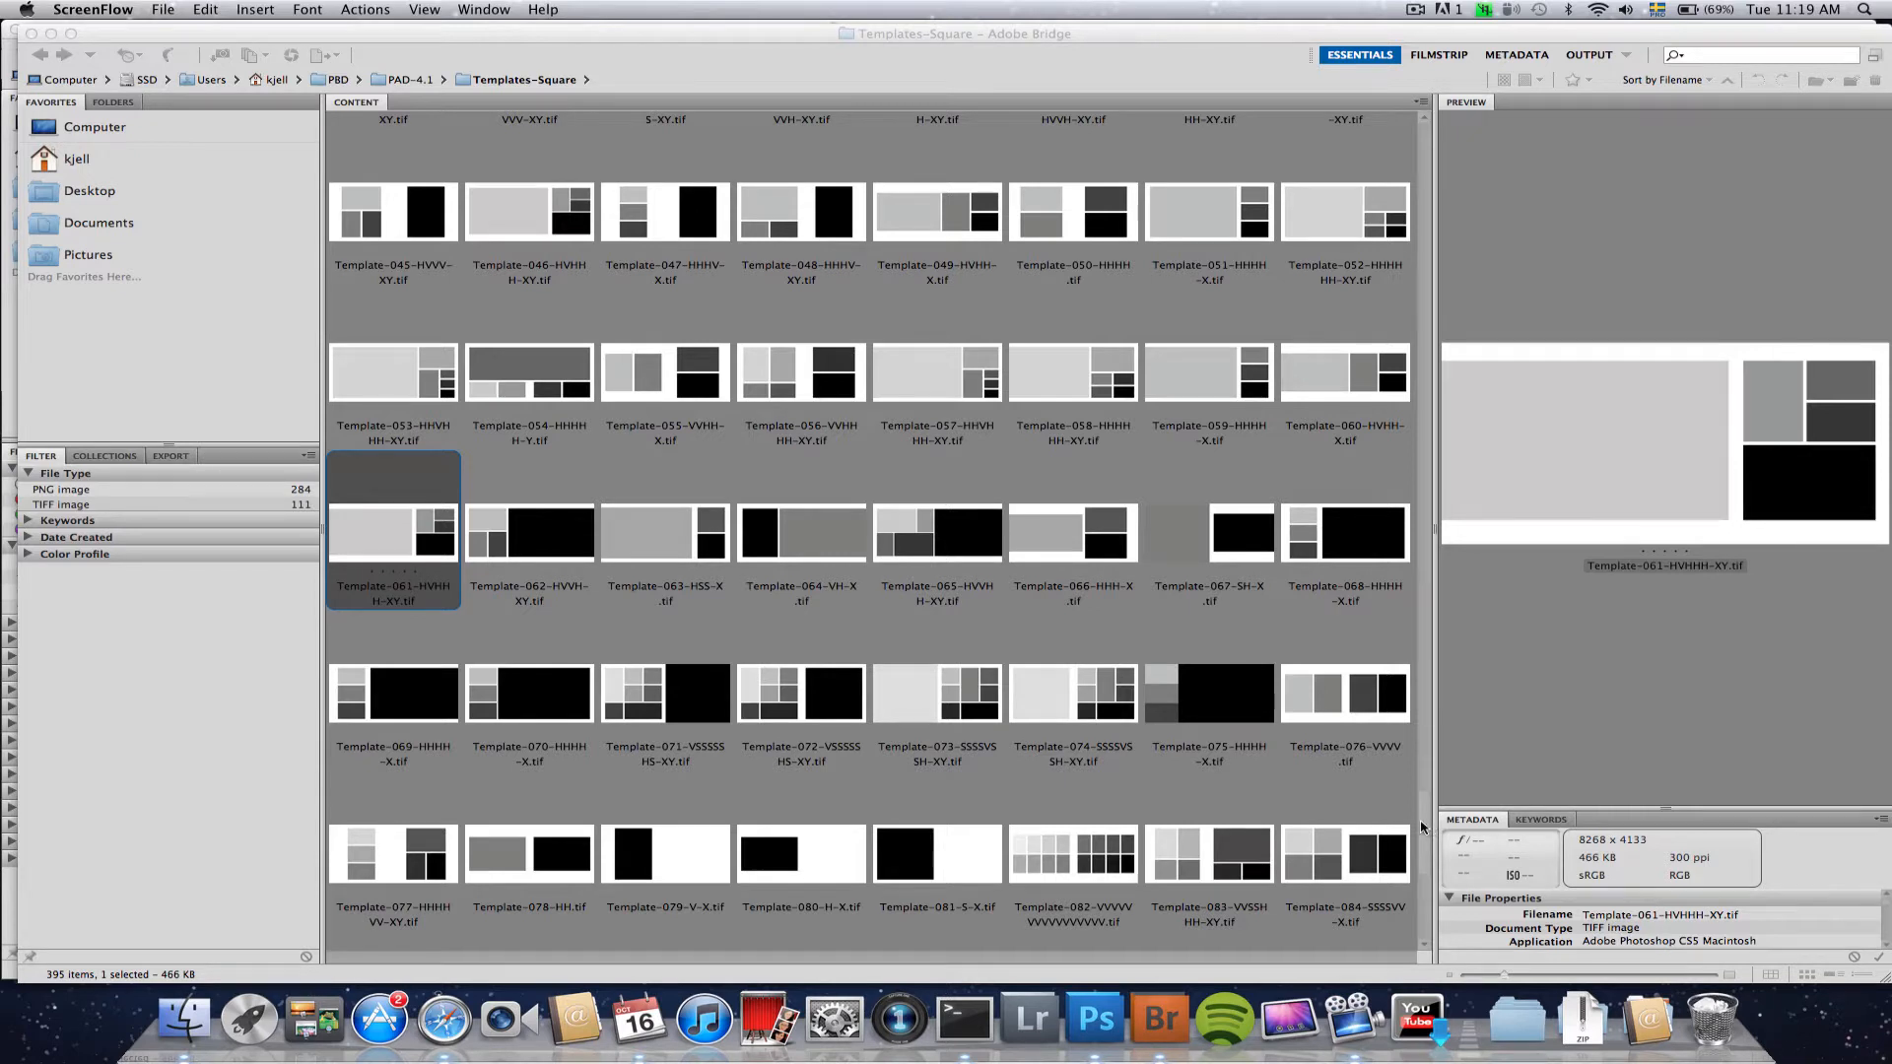
- Look through the Templates-Square thumbnails and compare the four mirrored icon variants of layout 044-HVVHV
{"action": "left_click", "coordinate": [1421, 828]}
{"action": "left_click_drag", "start_coordinate": [1422, 827], "coordinate": [1426, 867]}
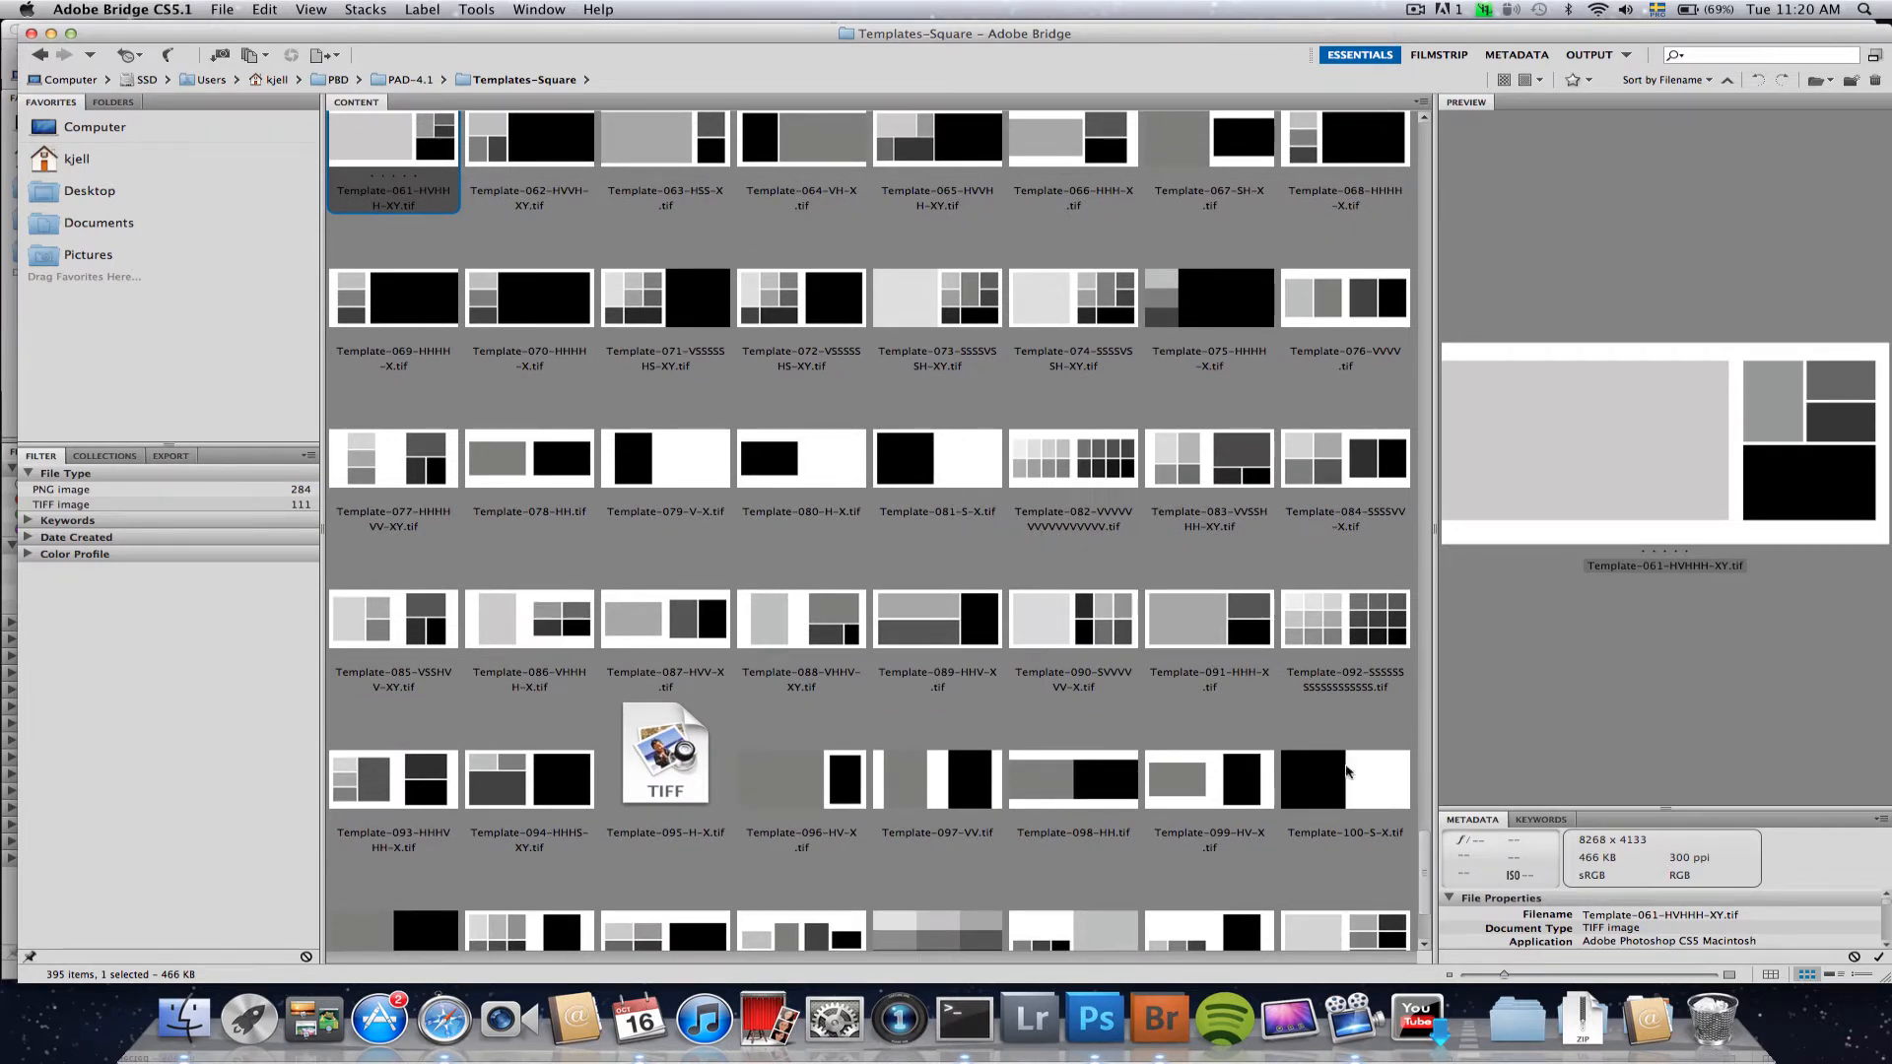
{"action": "left_click_drag", "start_coordinate": [1426, 895], "coordinate": [1408, 379]}
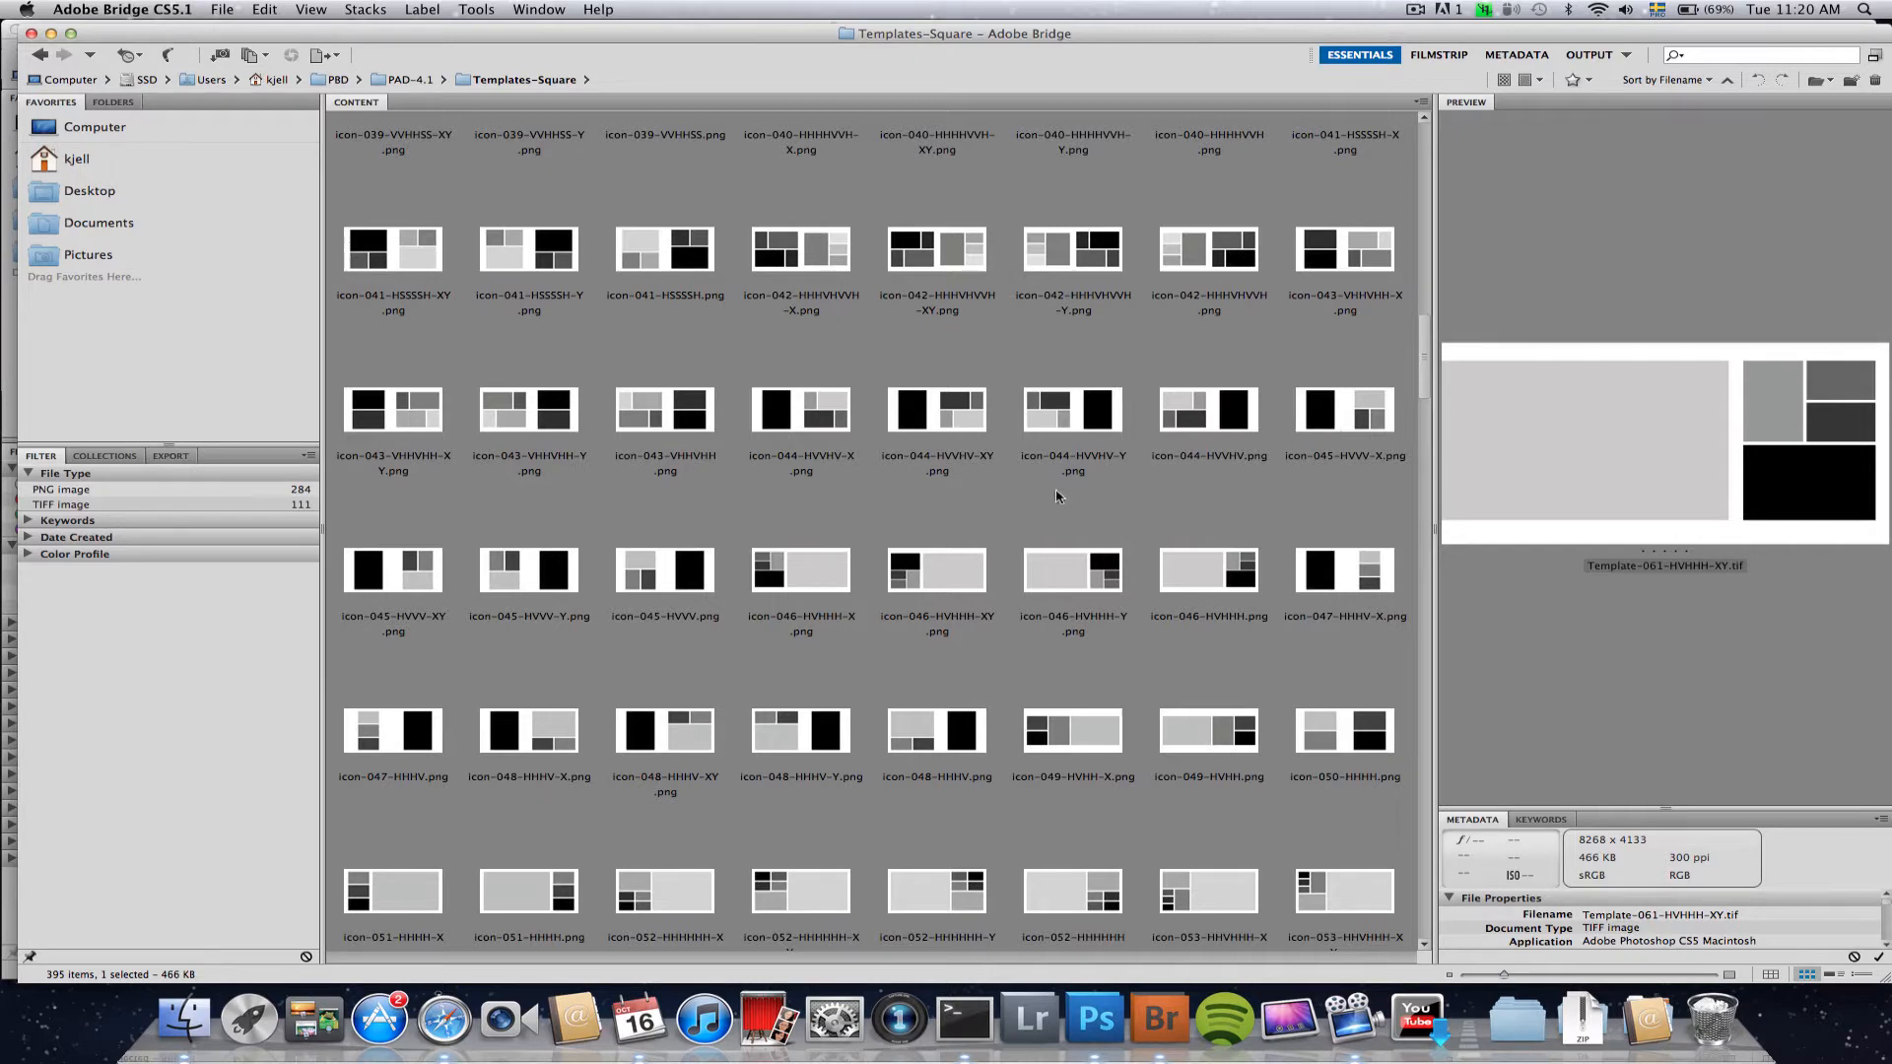
{"action": "left_click", "coordinate": [793, 433]}
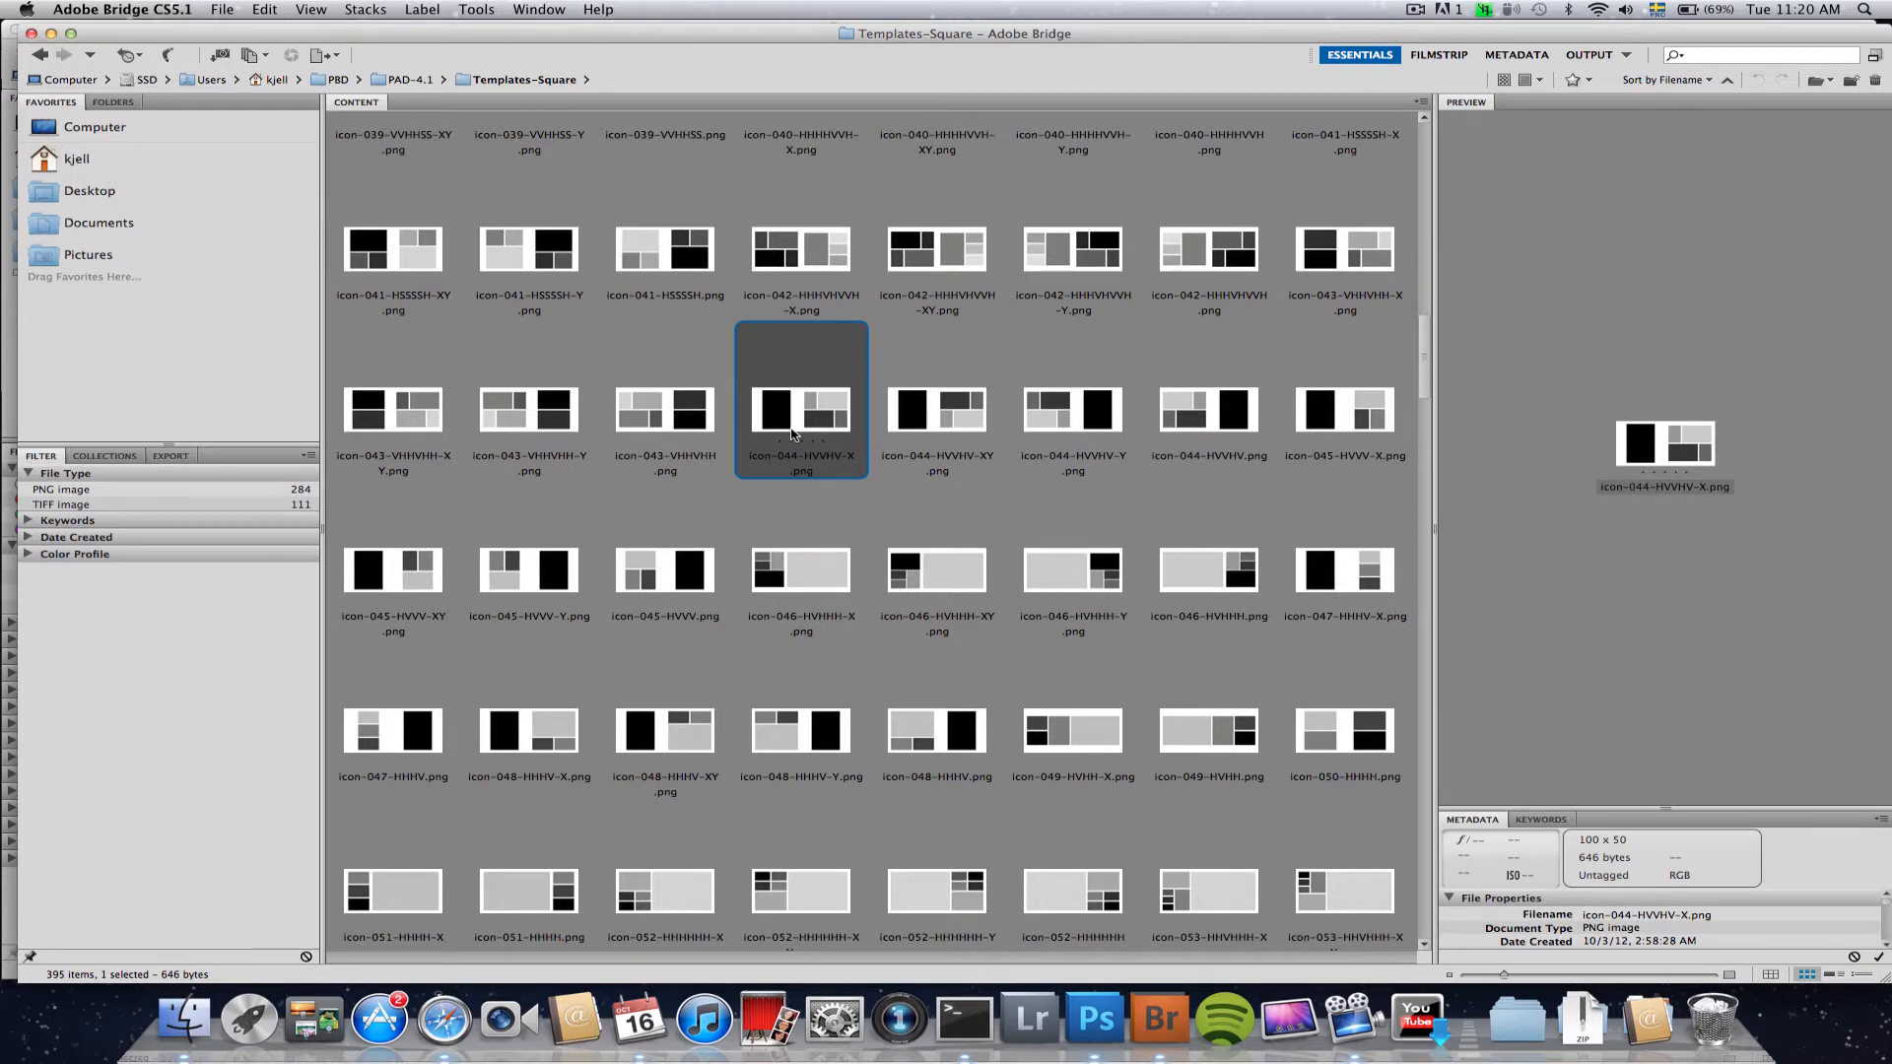
{"action": "key", "text": "Right"}
{"action": "key", "text": "Right"}
{"action": "key", "text": "Right"}
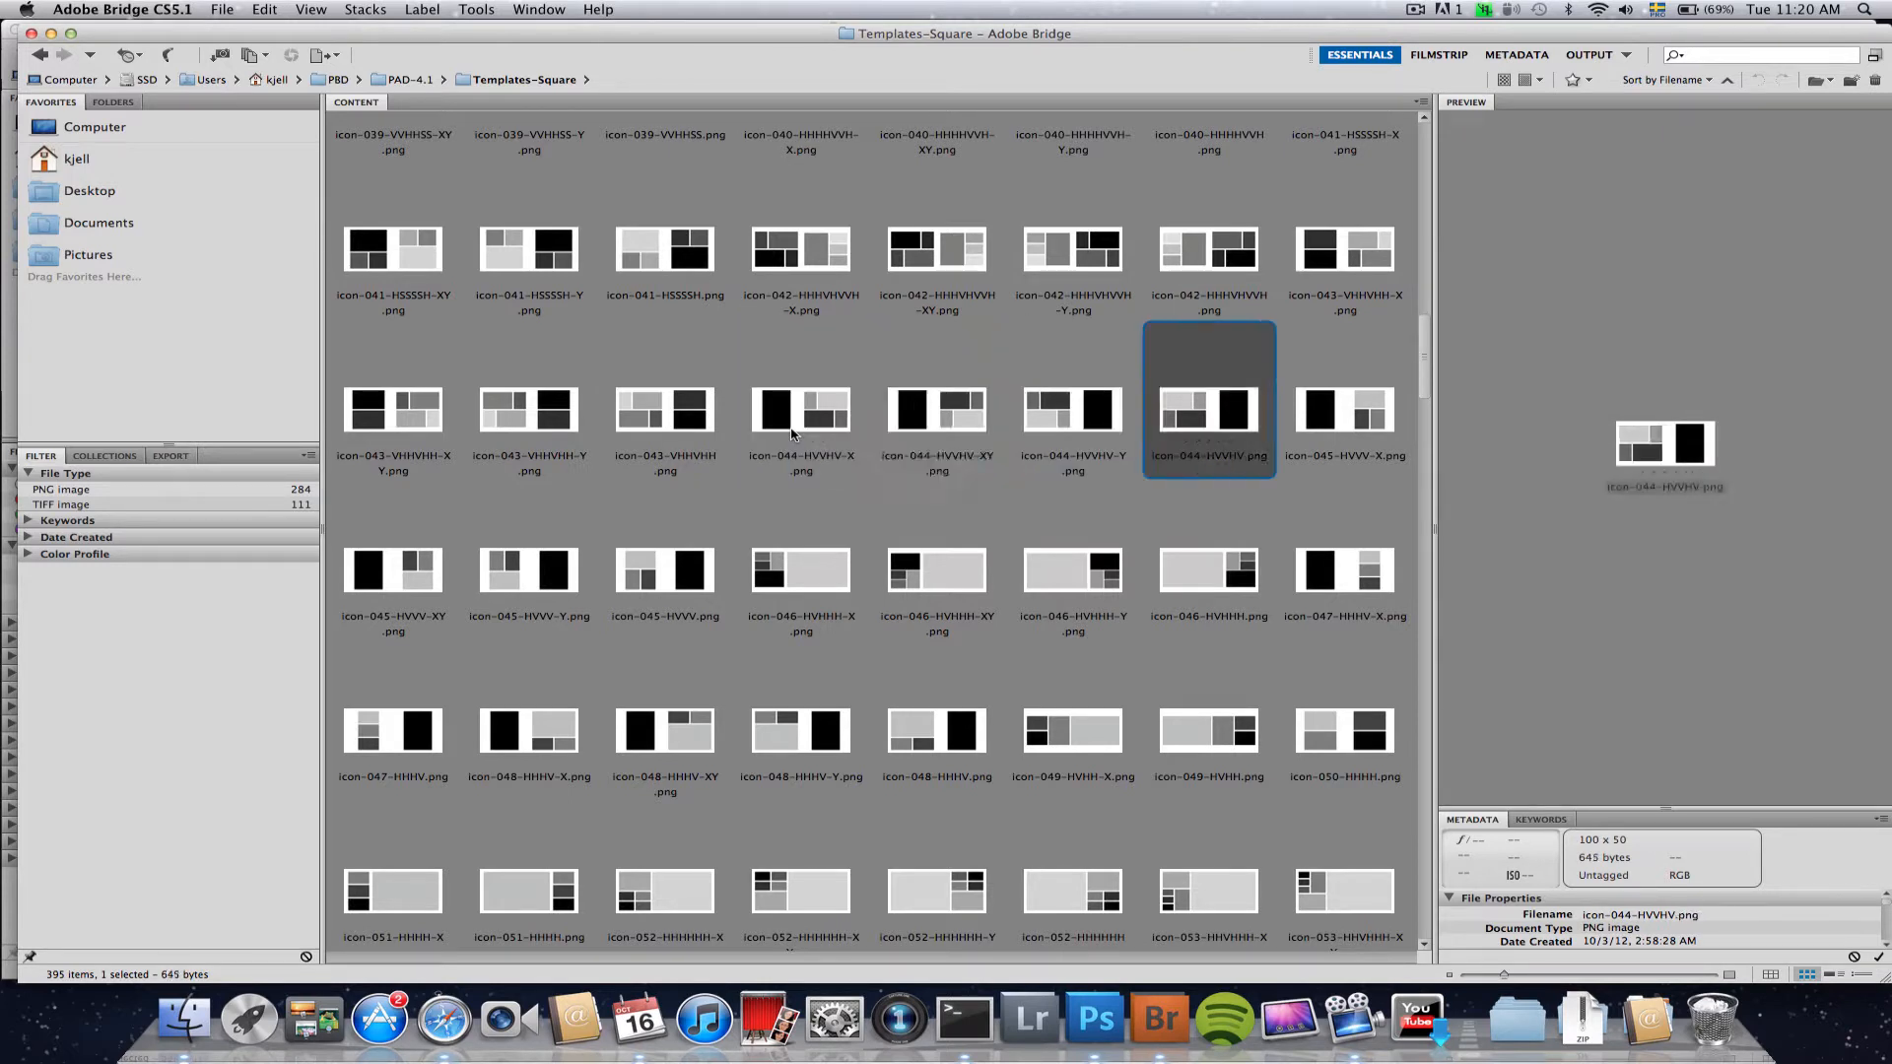
{"action": "key", "text": "Left"}
{"action": "key", "text": "Left"}
{"action": "key", "text": "Left"}
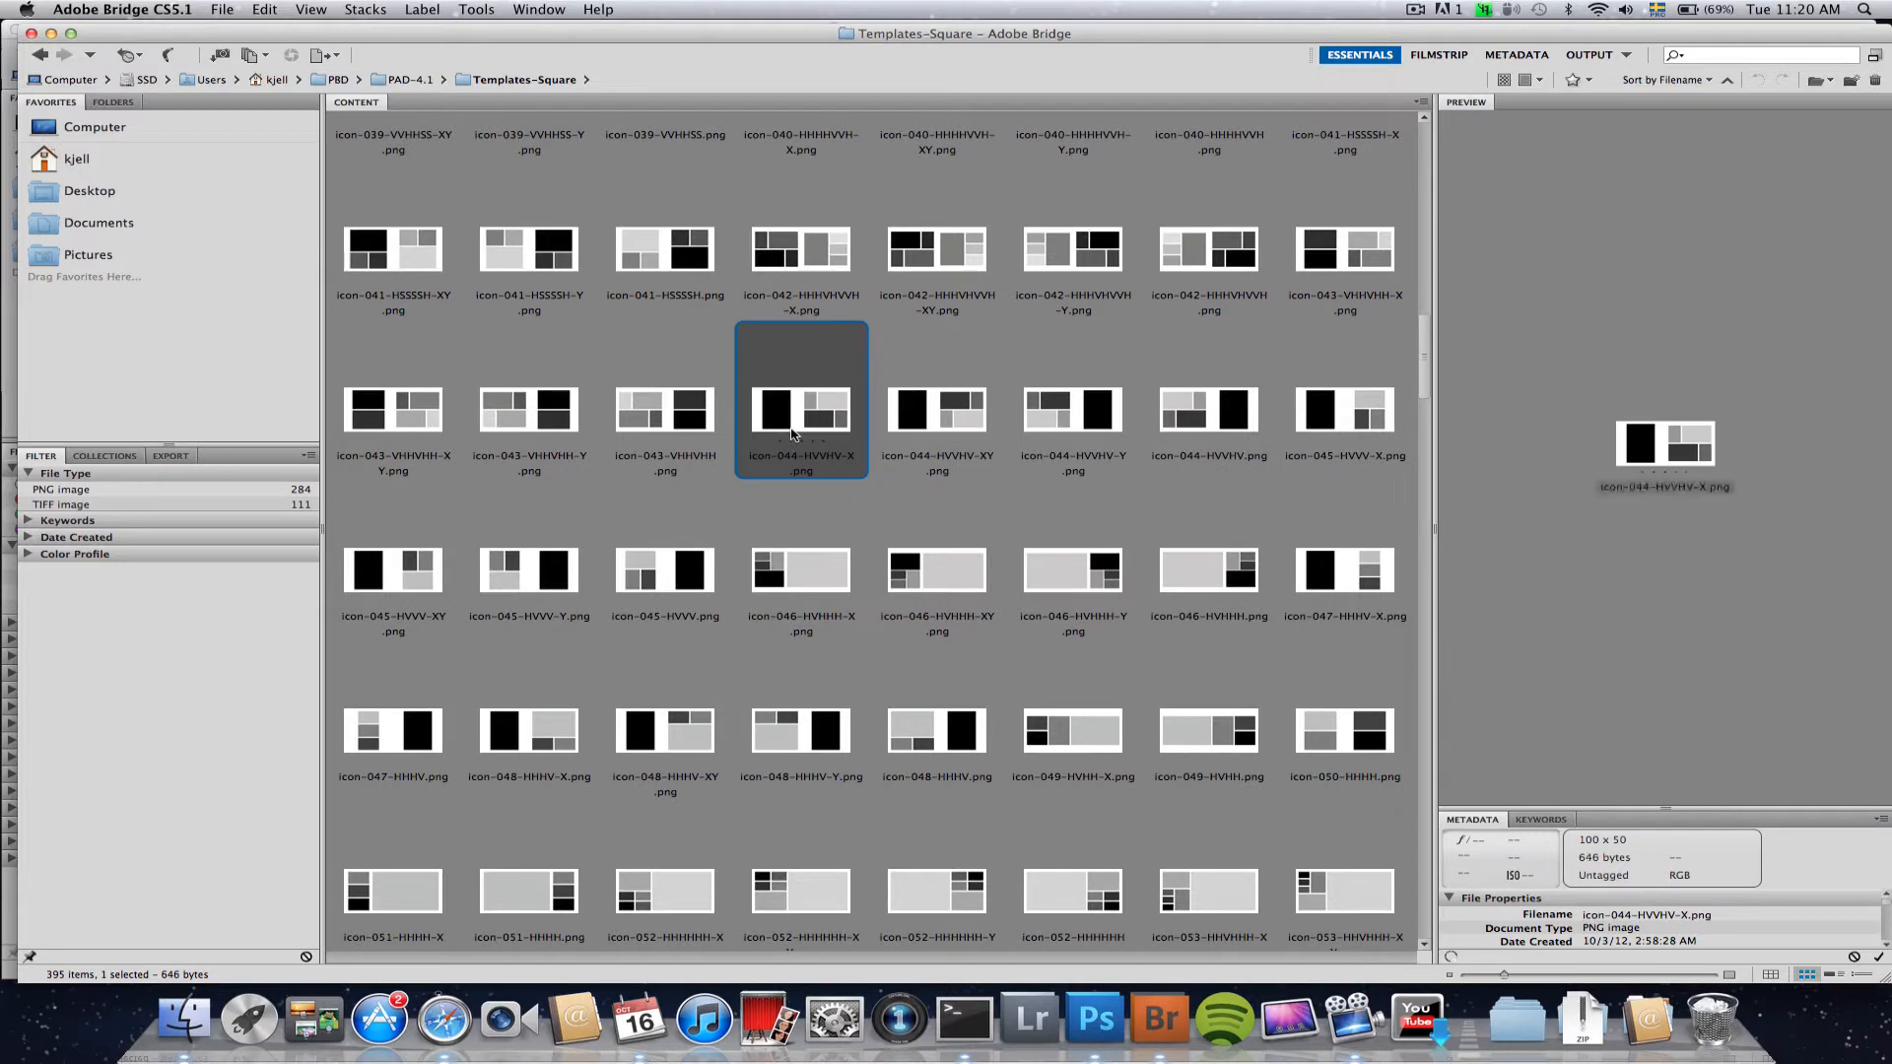
{"action": "key", "text": "Right"}
{"action": "key", "text": "Right"}
{"action": "key", "text": "Right"}
{"action": "key", "text": "Left"}
{"action": "key", "text": "Left"}
{"action": "key", "text": "Left"}
- Find Template-060-HVHH-X.tif among the TIFF templates and select it so its preview serves as the reference layout
{"action": "left_click_drag", "start_coordinate": [1424, 389], "coordinate": [1439, 811]}
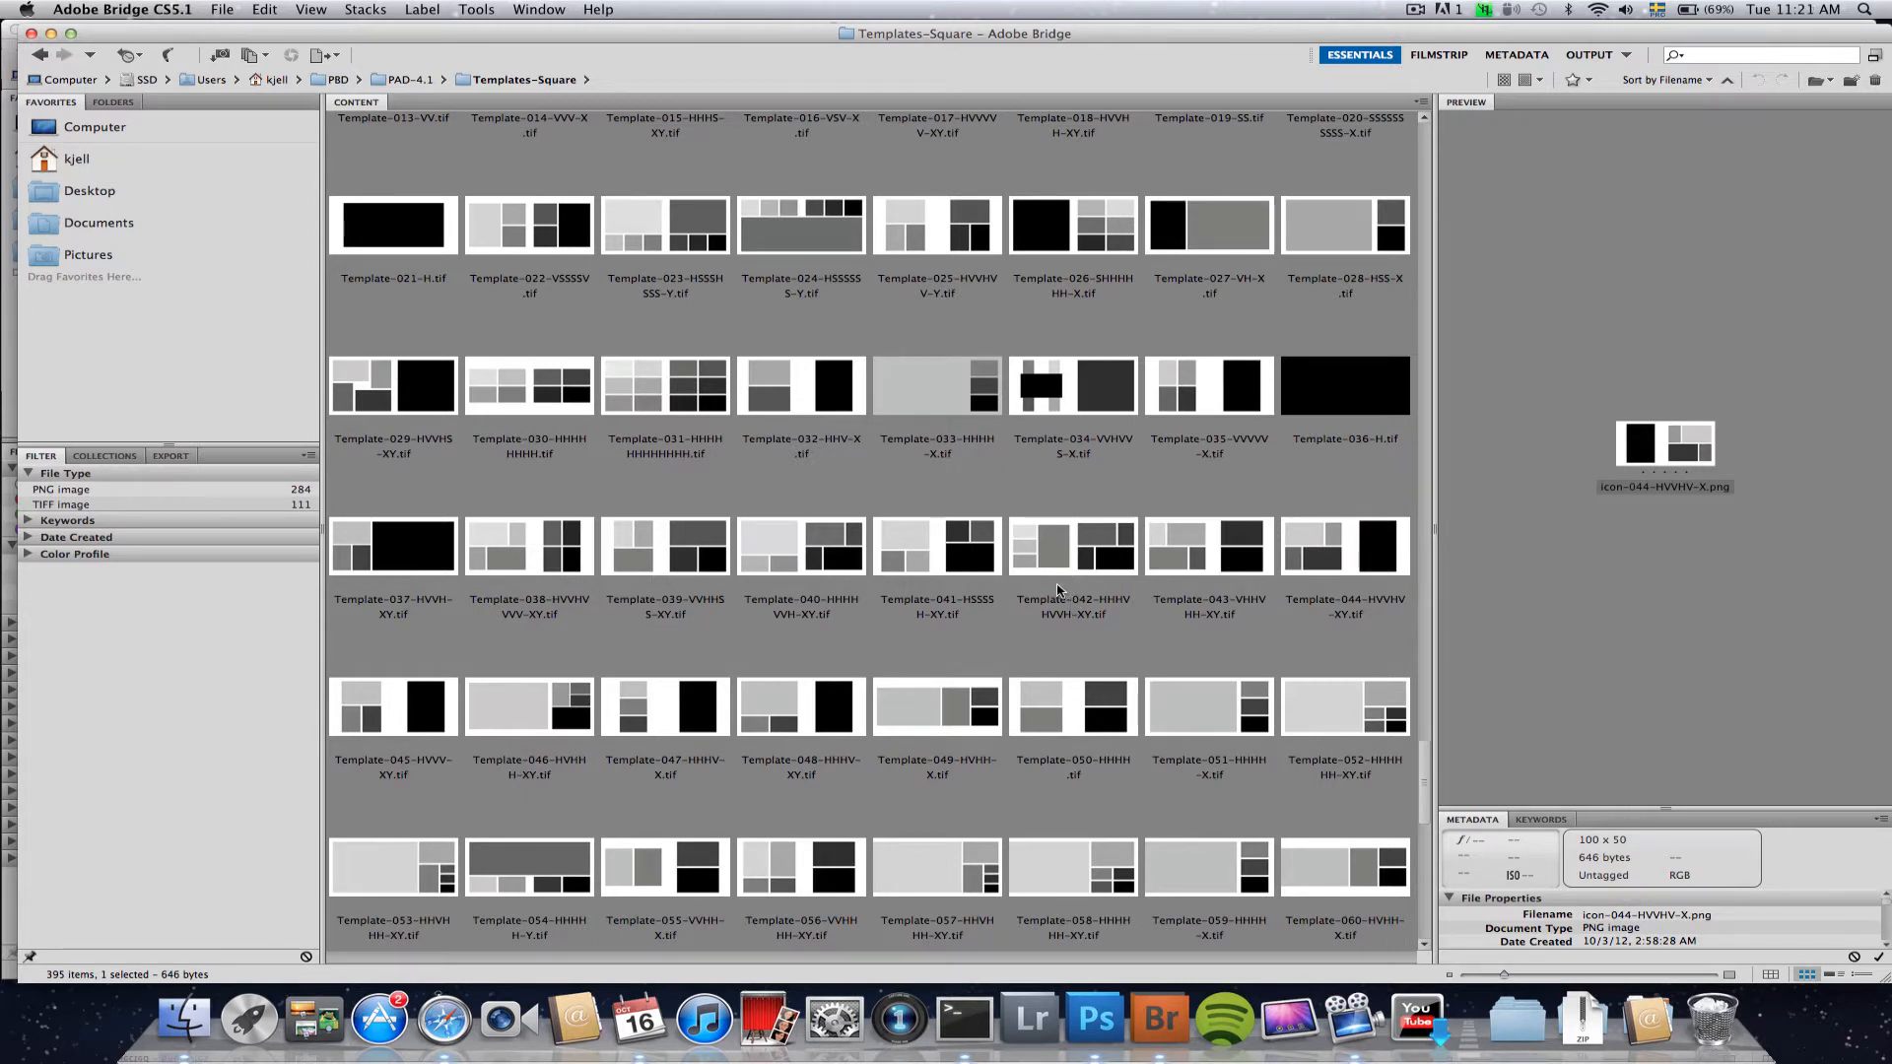
{"action": "scroll", "coordinate": [1044, 562], "scroll_direction": "up", "scroll_amount": 5}
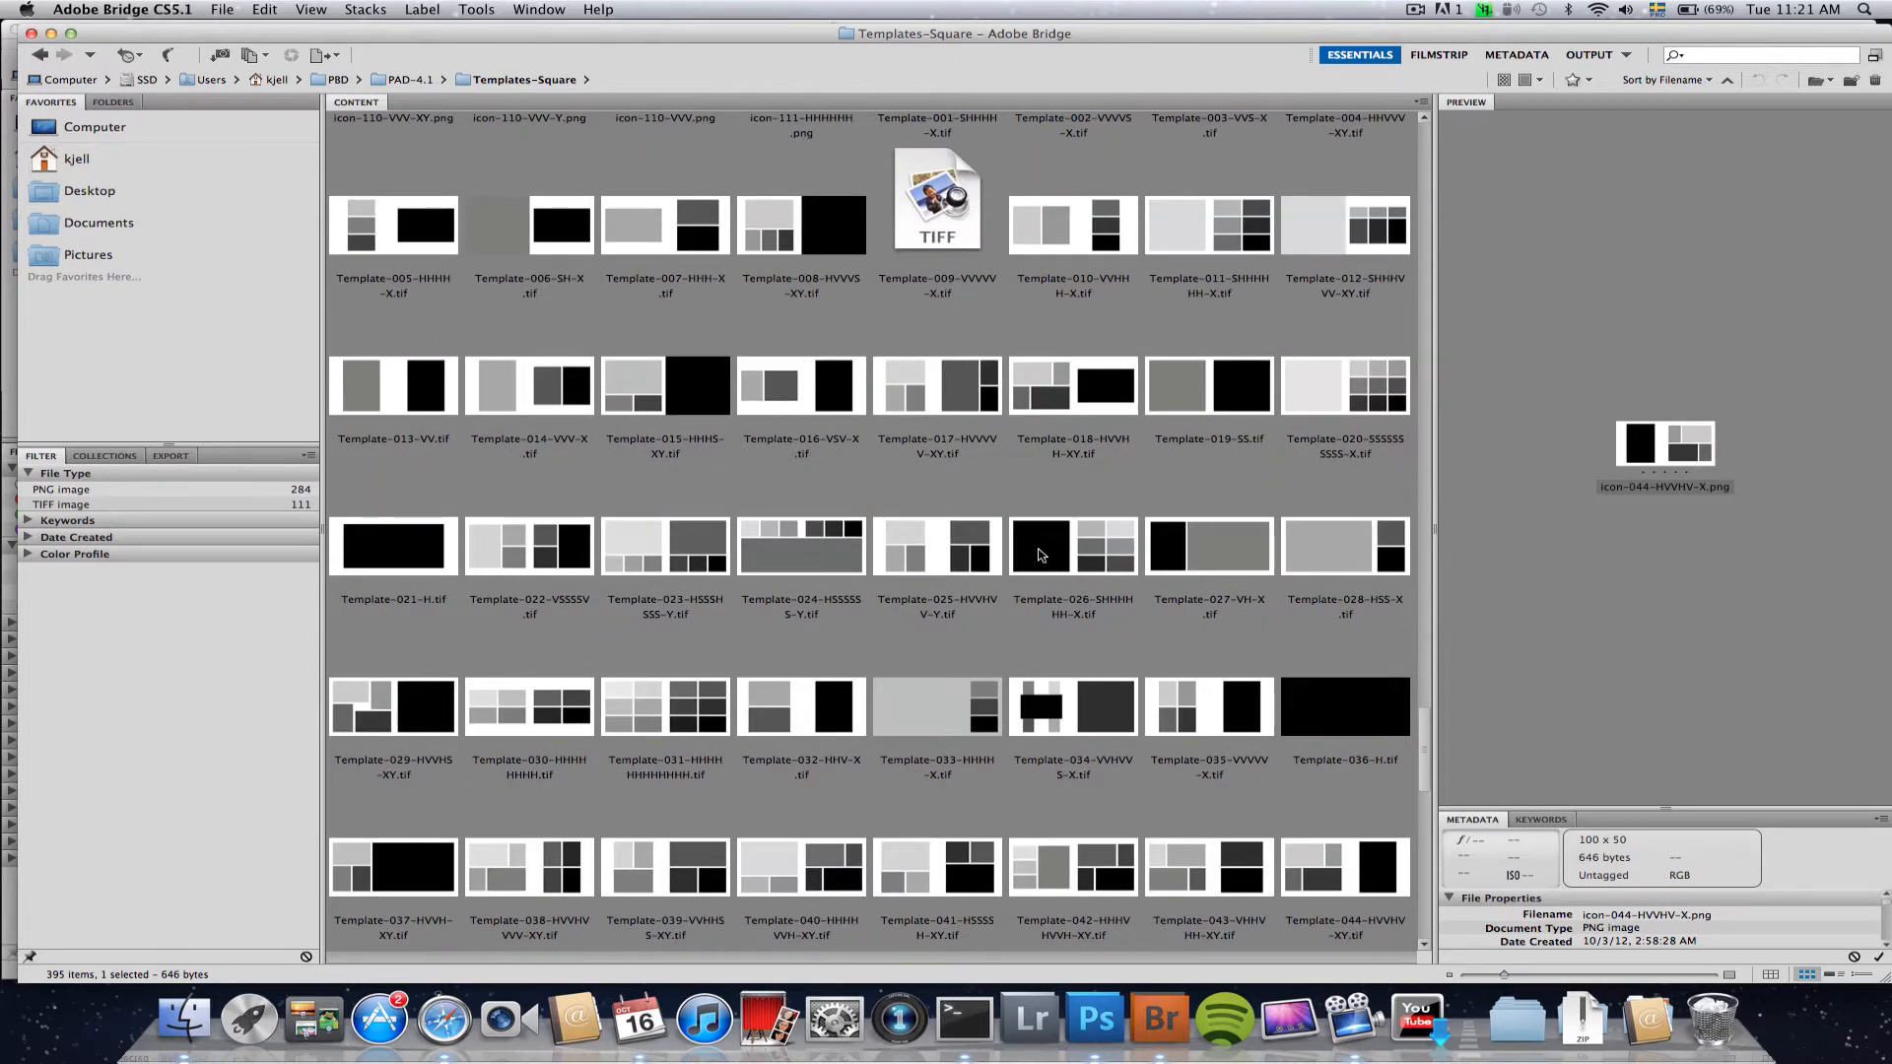
{"action": "scroll", "coordinate": [1040, 554], "scroll_direction": "down", "scroll_amount": 5}
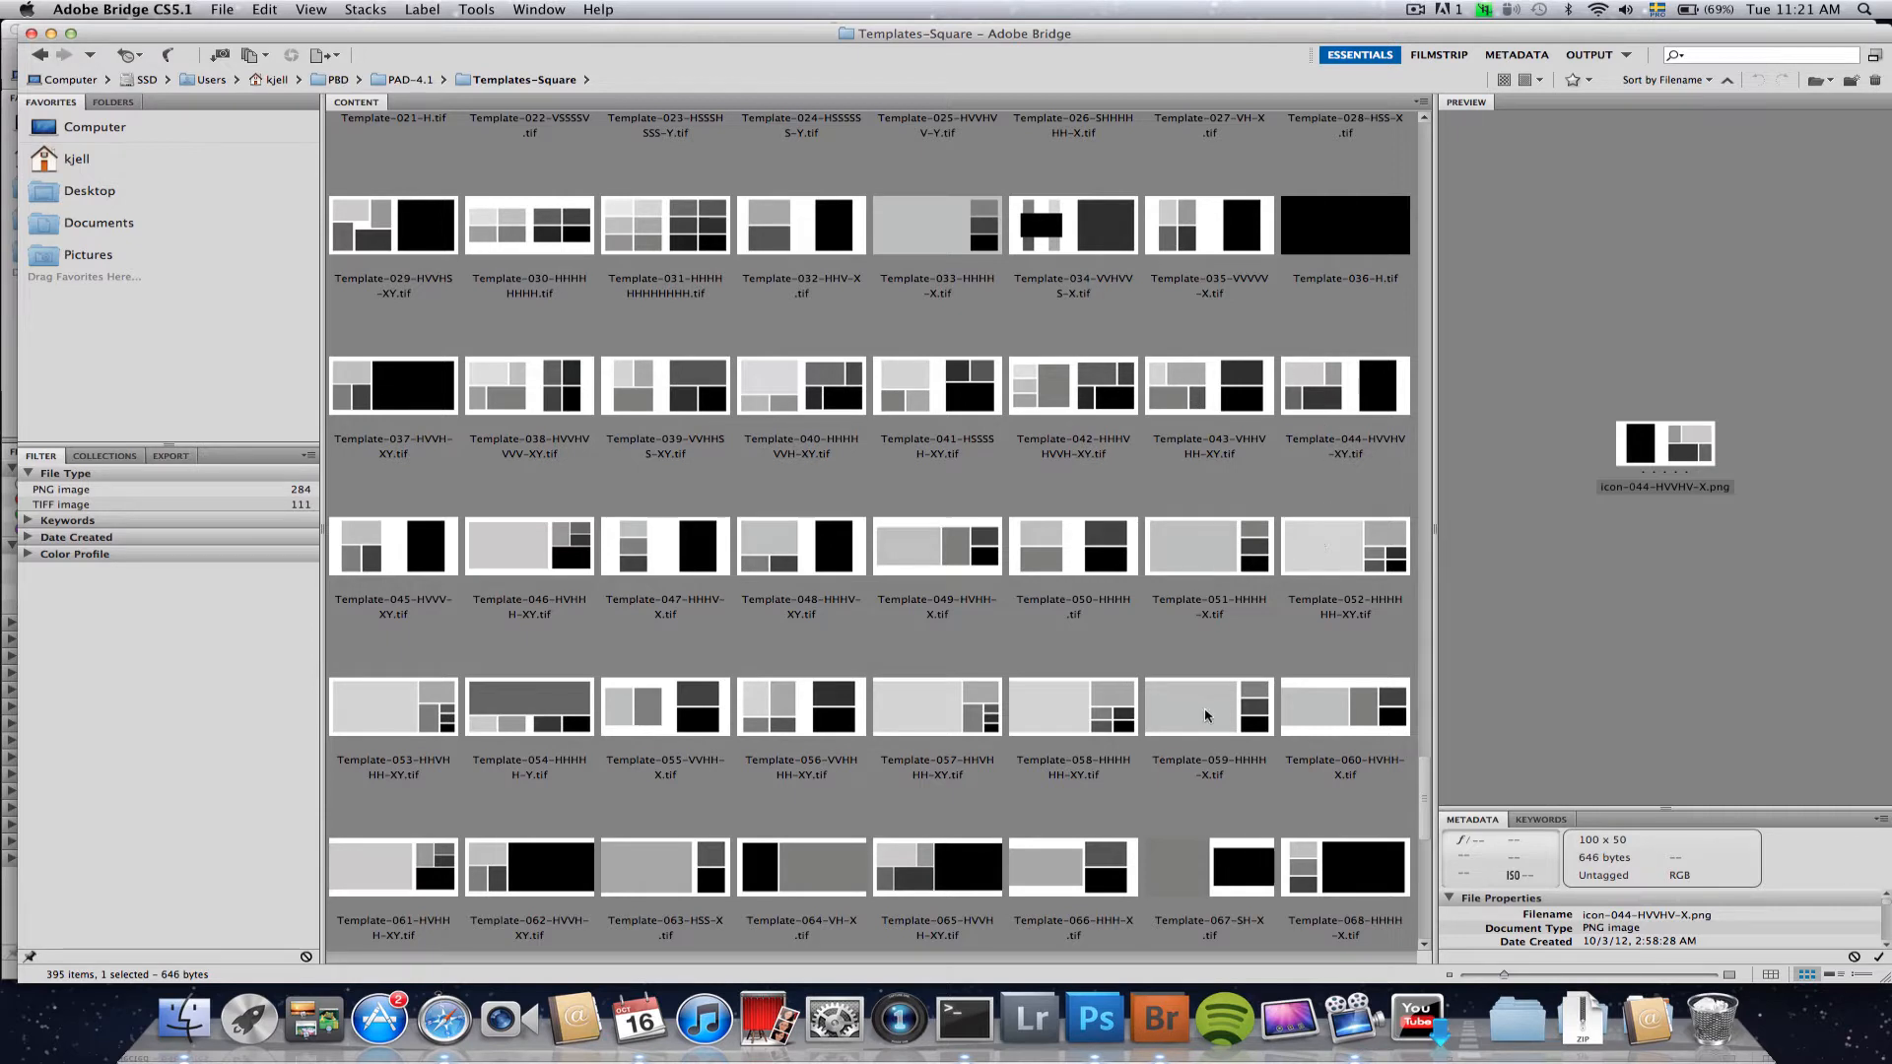
{"action": "left_click", "coordinate": [1311, 701]}
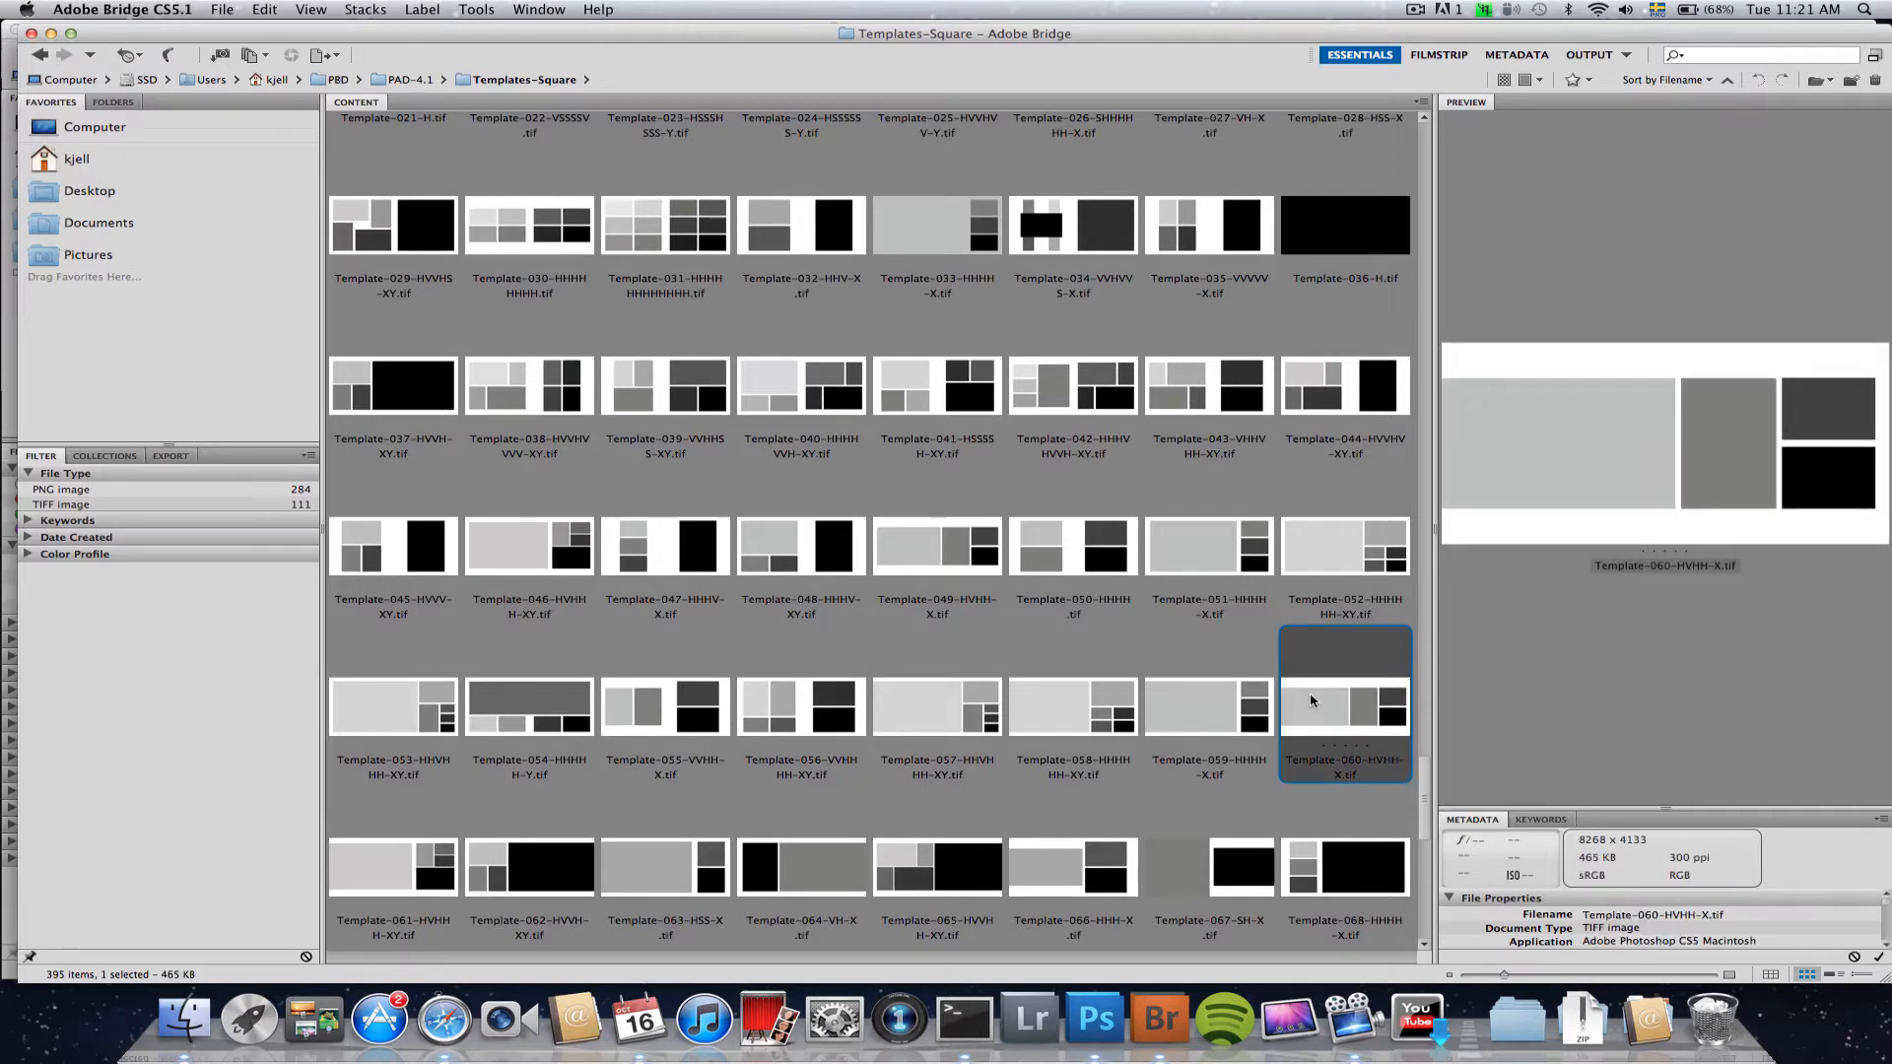
- Switch to Photoshop, narrow its window beside the Bridge preview, and start a new template with the Editor action
{"action": "left_click", "coordinate": [1098, 1020]}
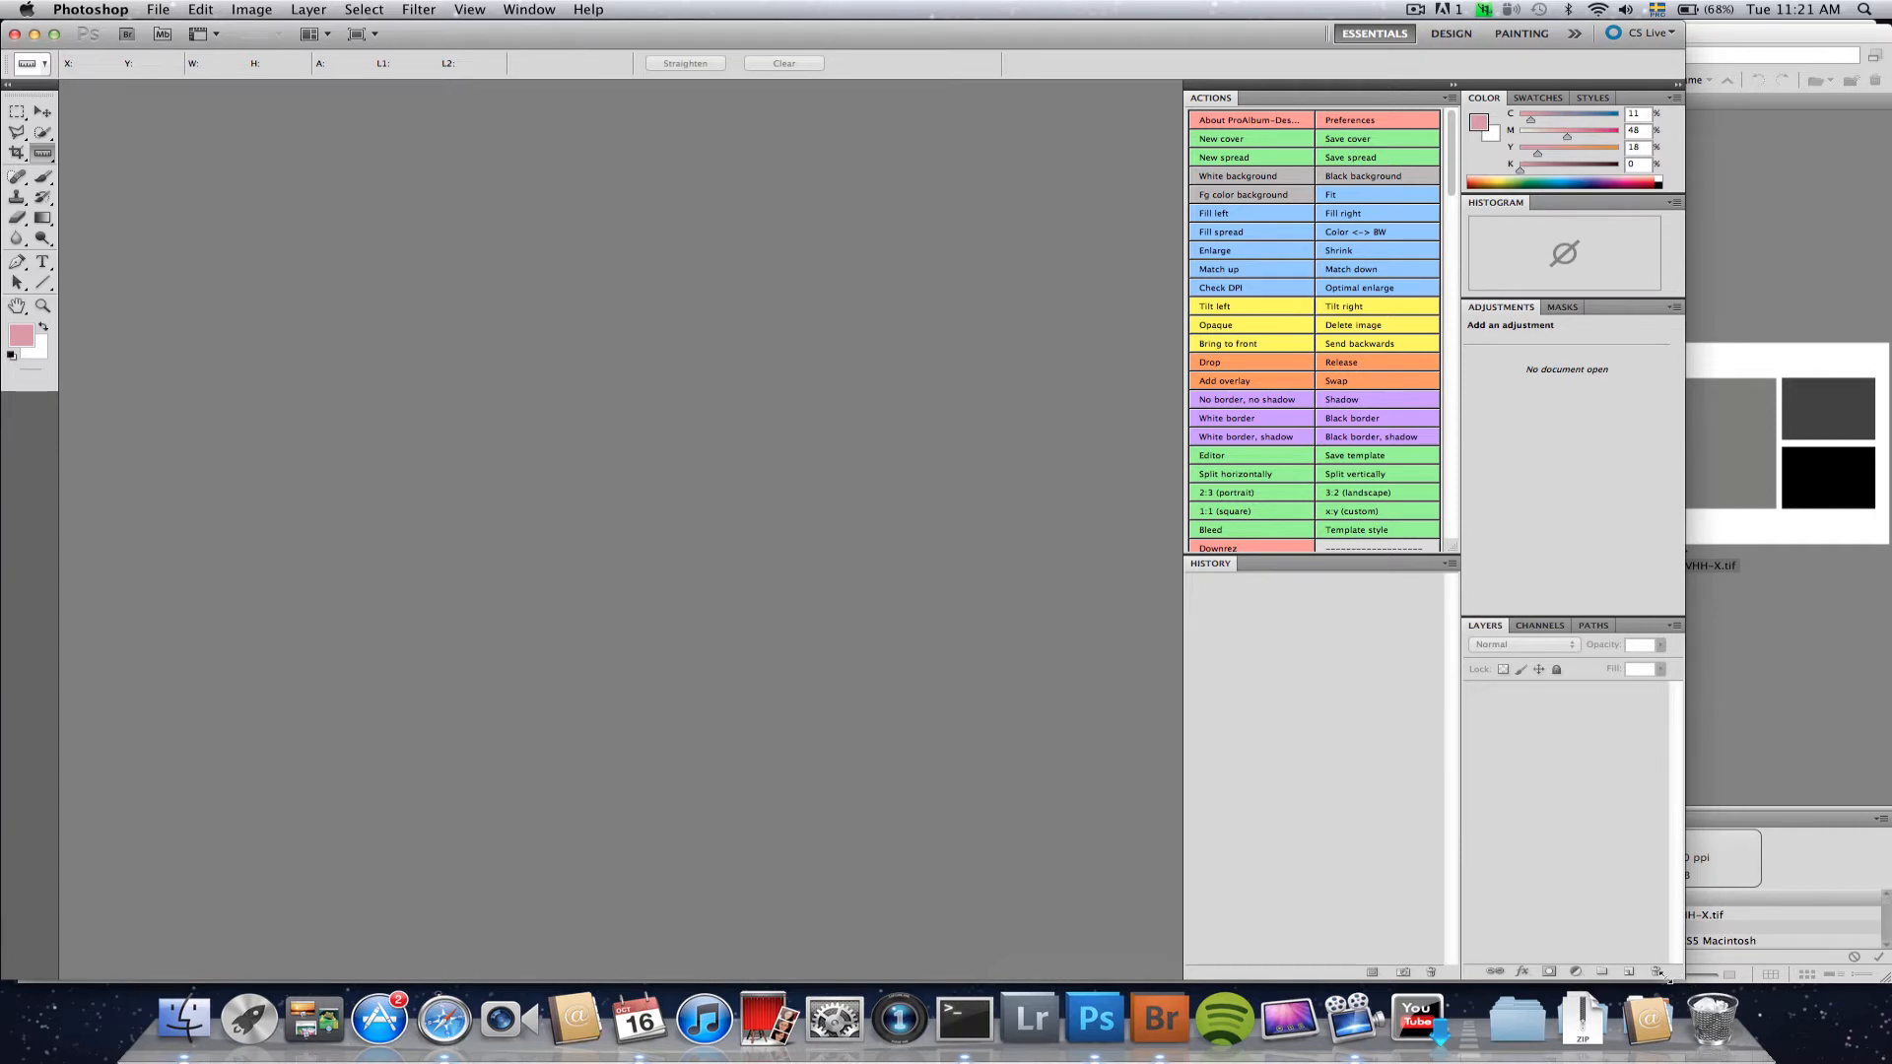
{"action": "left_click_drag", "start_coordinate": [1686, 978], "coordinate": [1608, 973]}
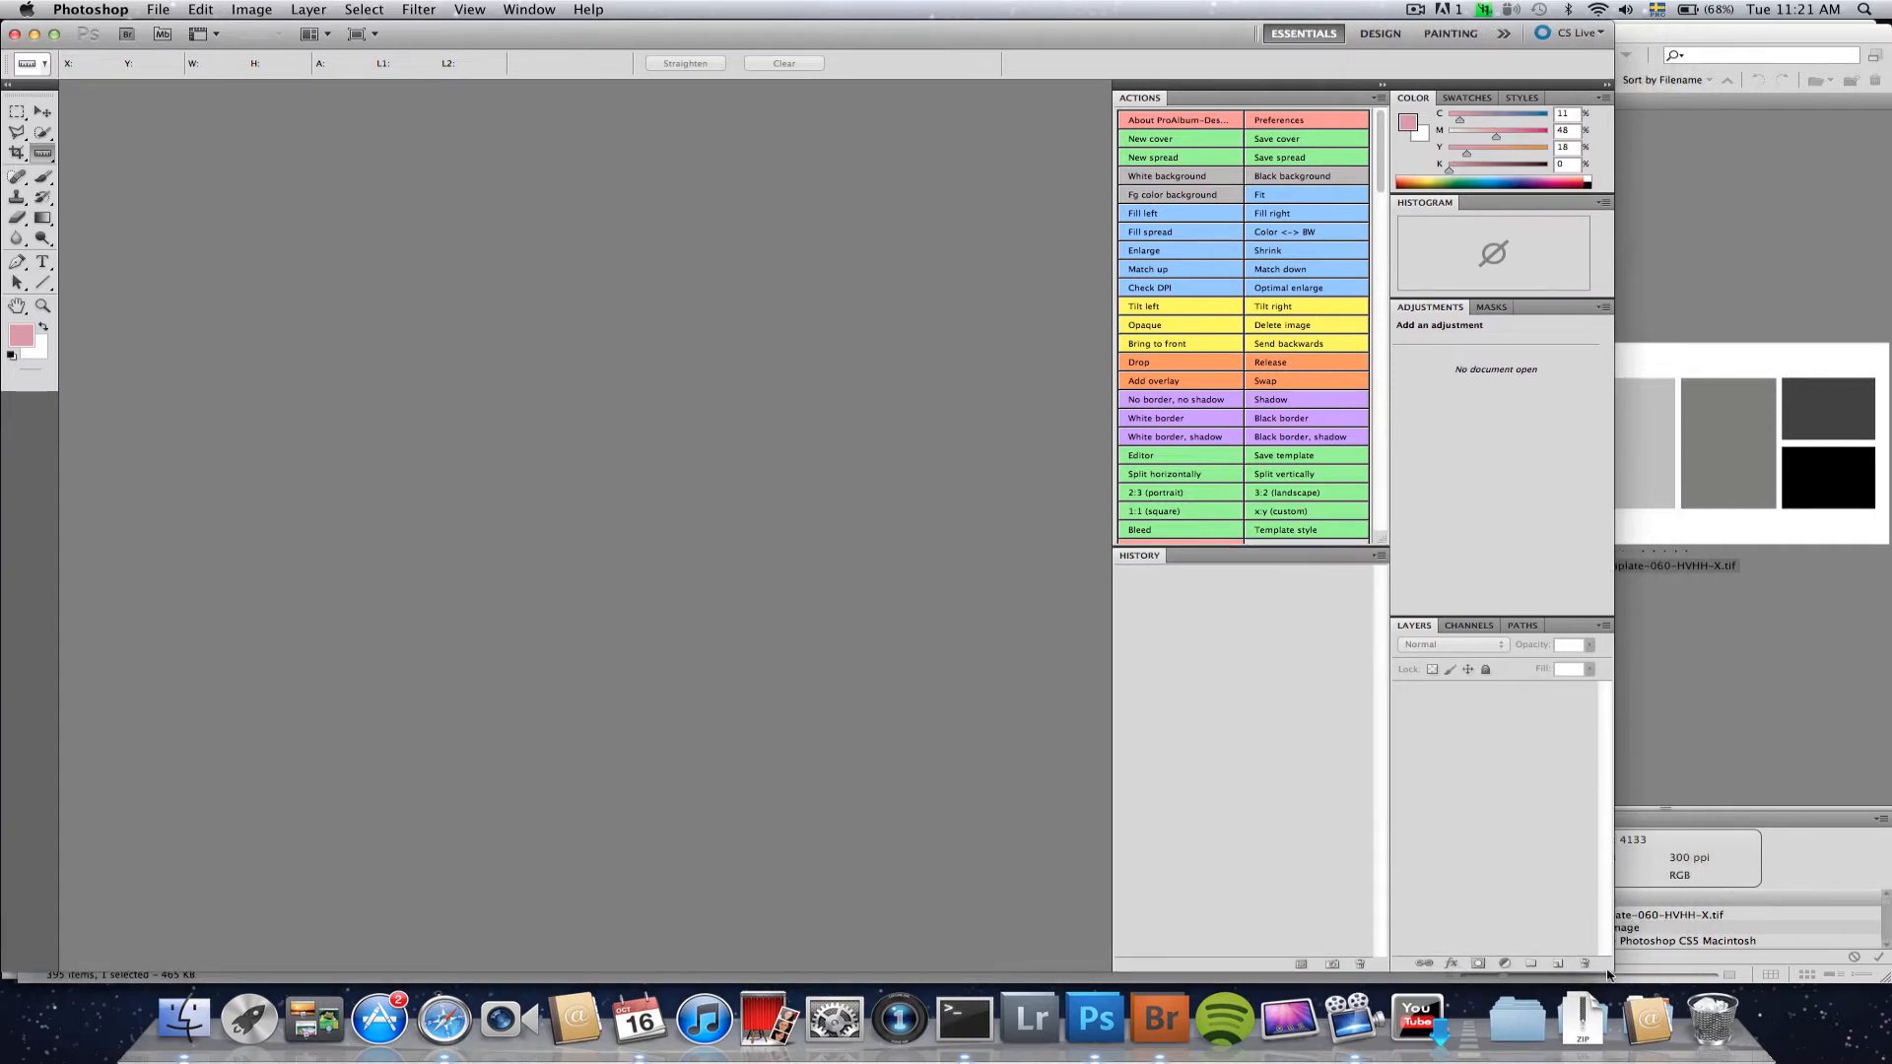
{"action": "left_click", "coordinate": [1141, 455]}
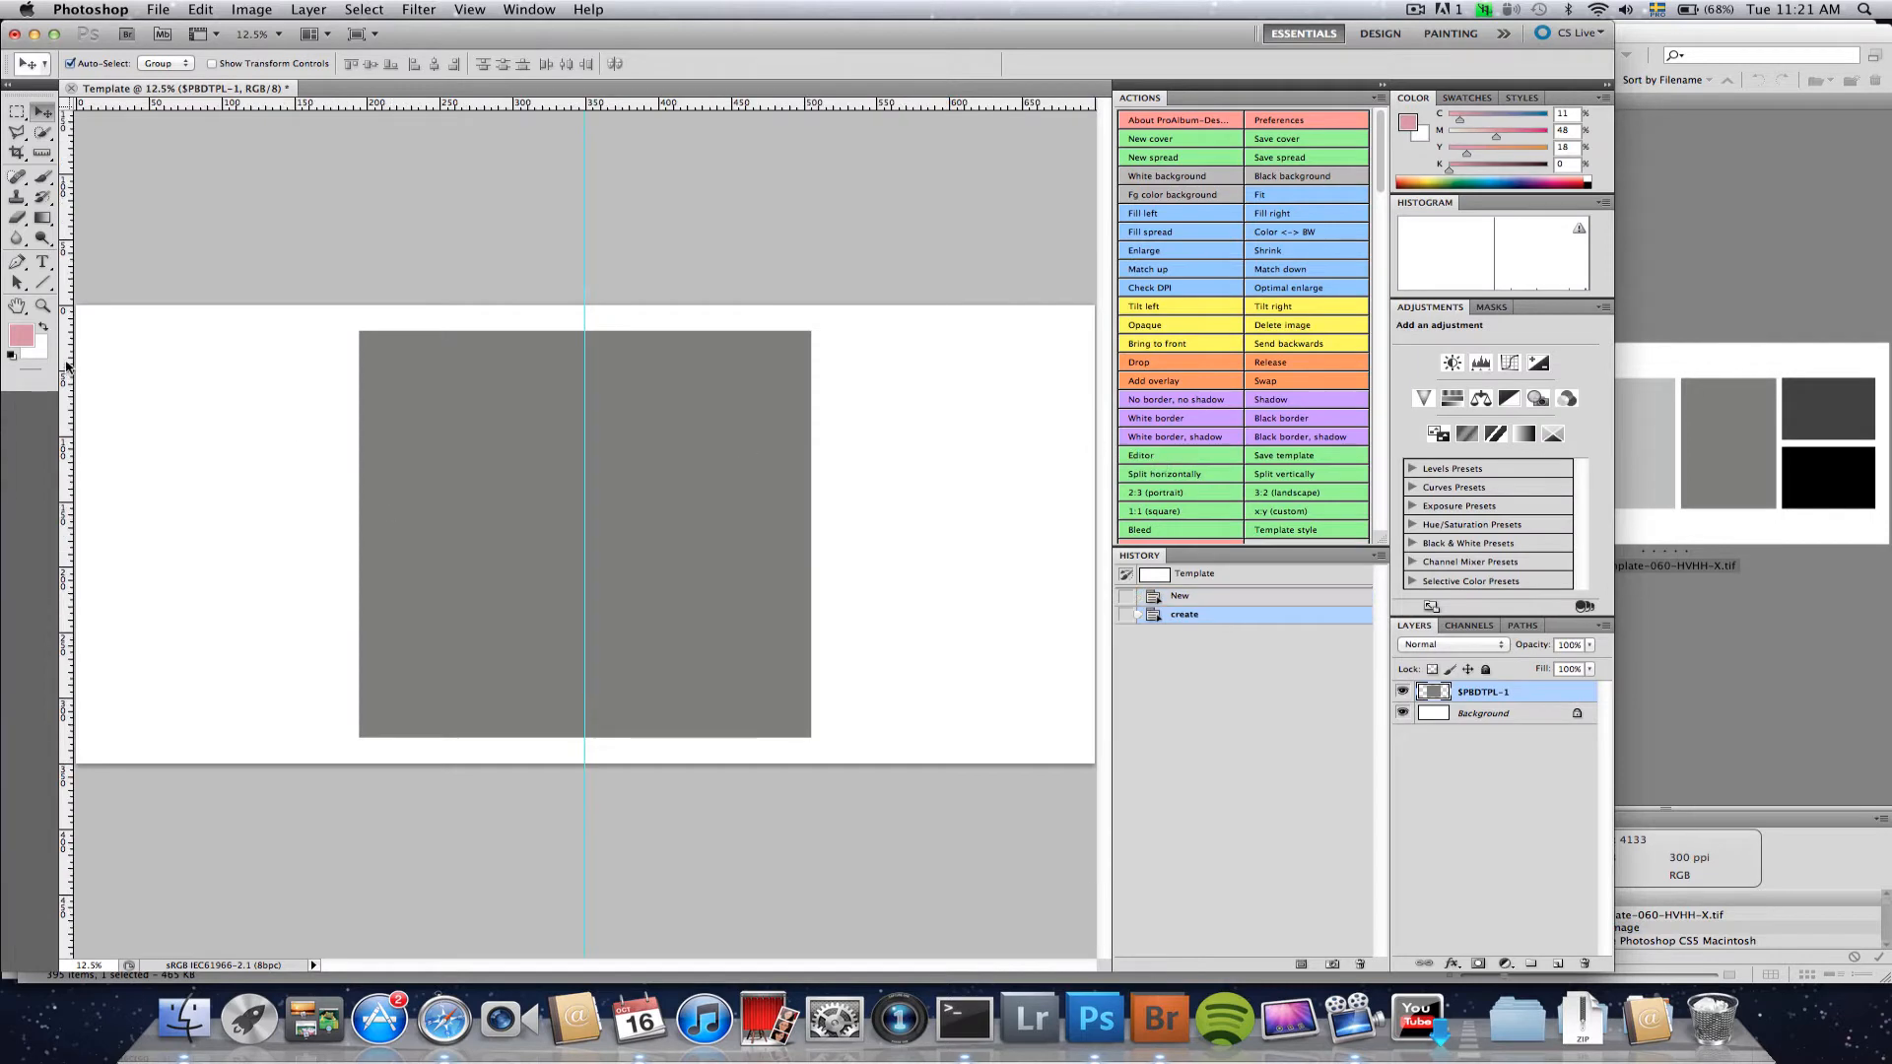
- Split the template cell vertically into two, and split the resulting right-hand cell vertically again
{"action": "left_click", "coordinate": [42, 308]}
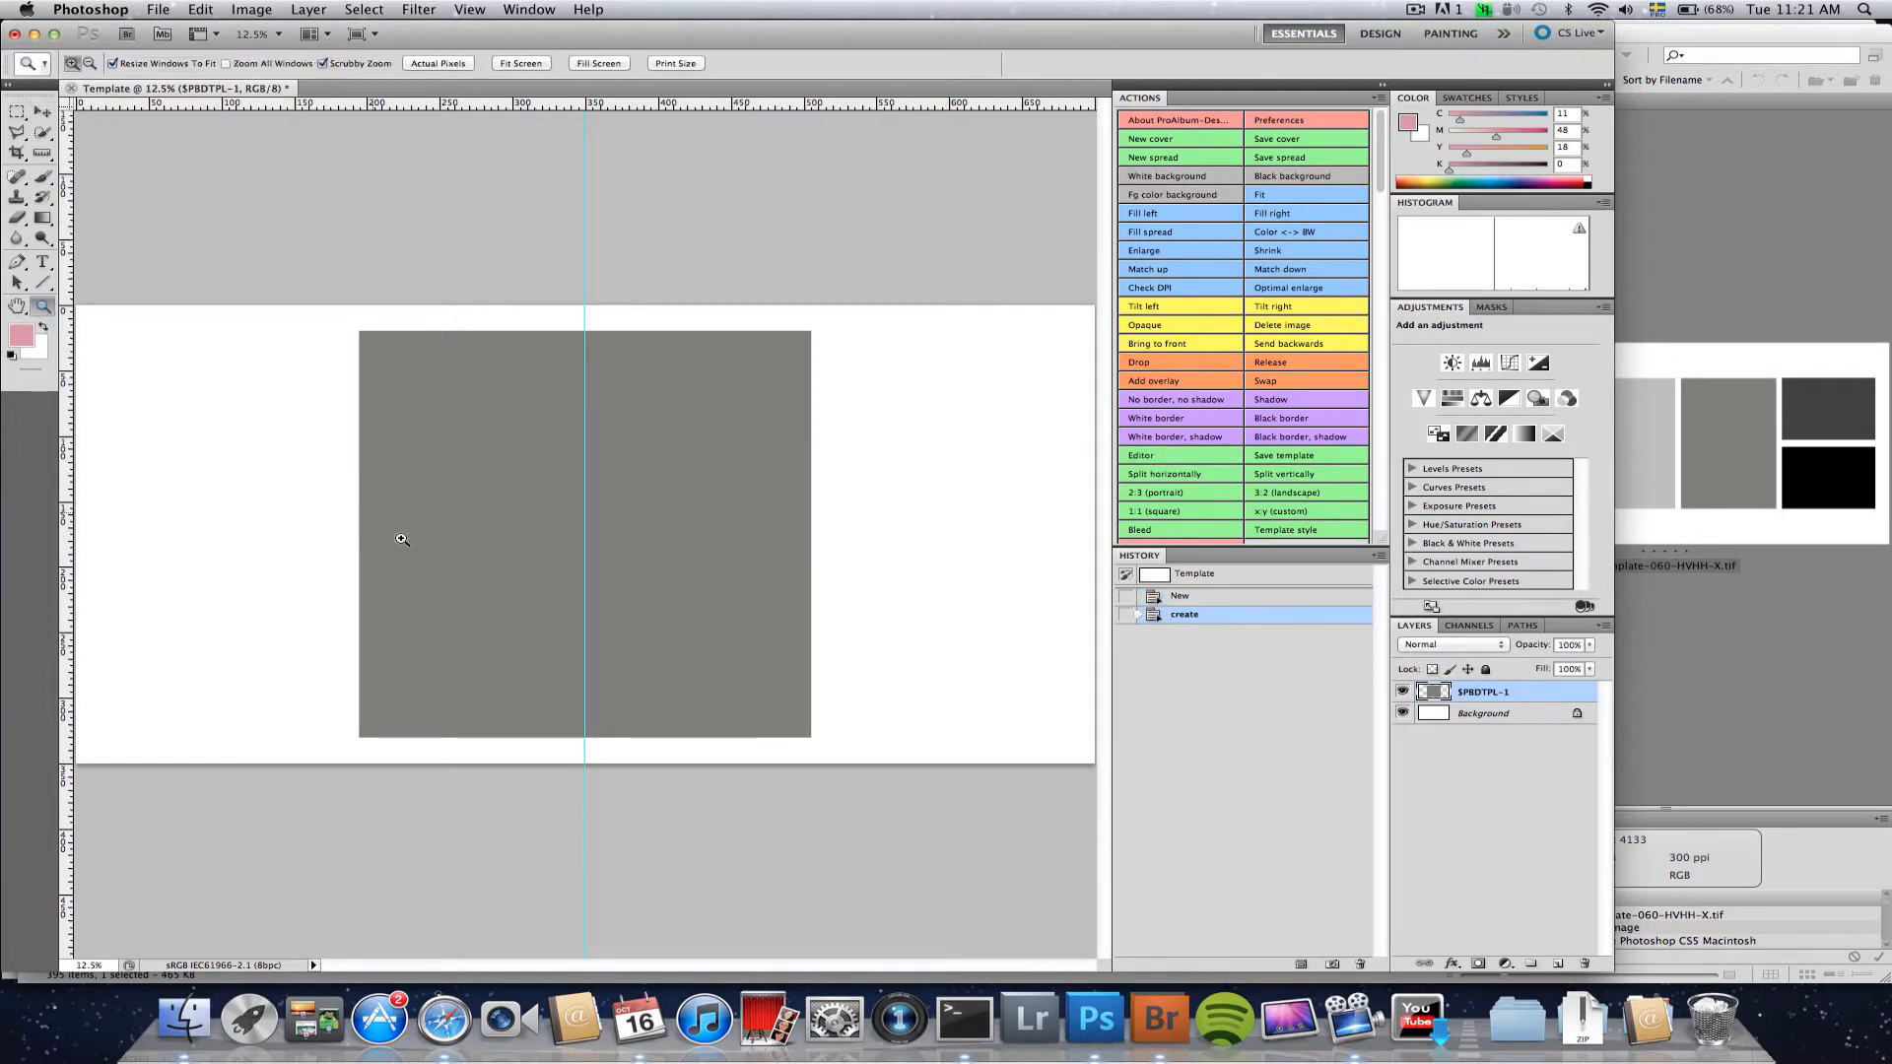
{"action": "left_click", "coordinate": [519, 615], "text": "alt"}
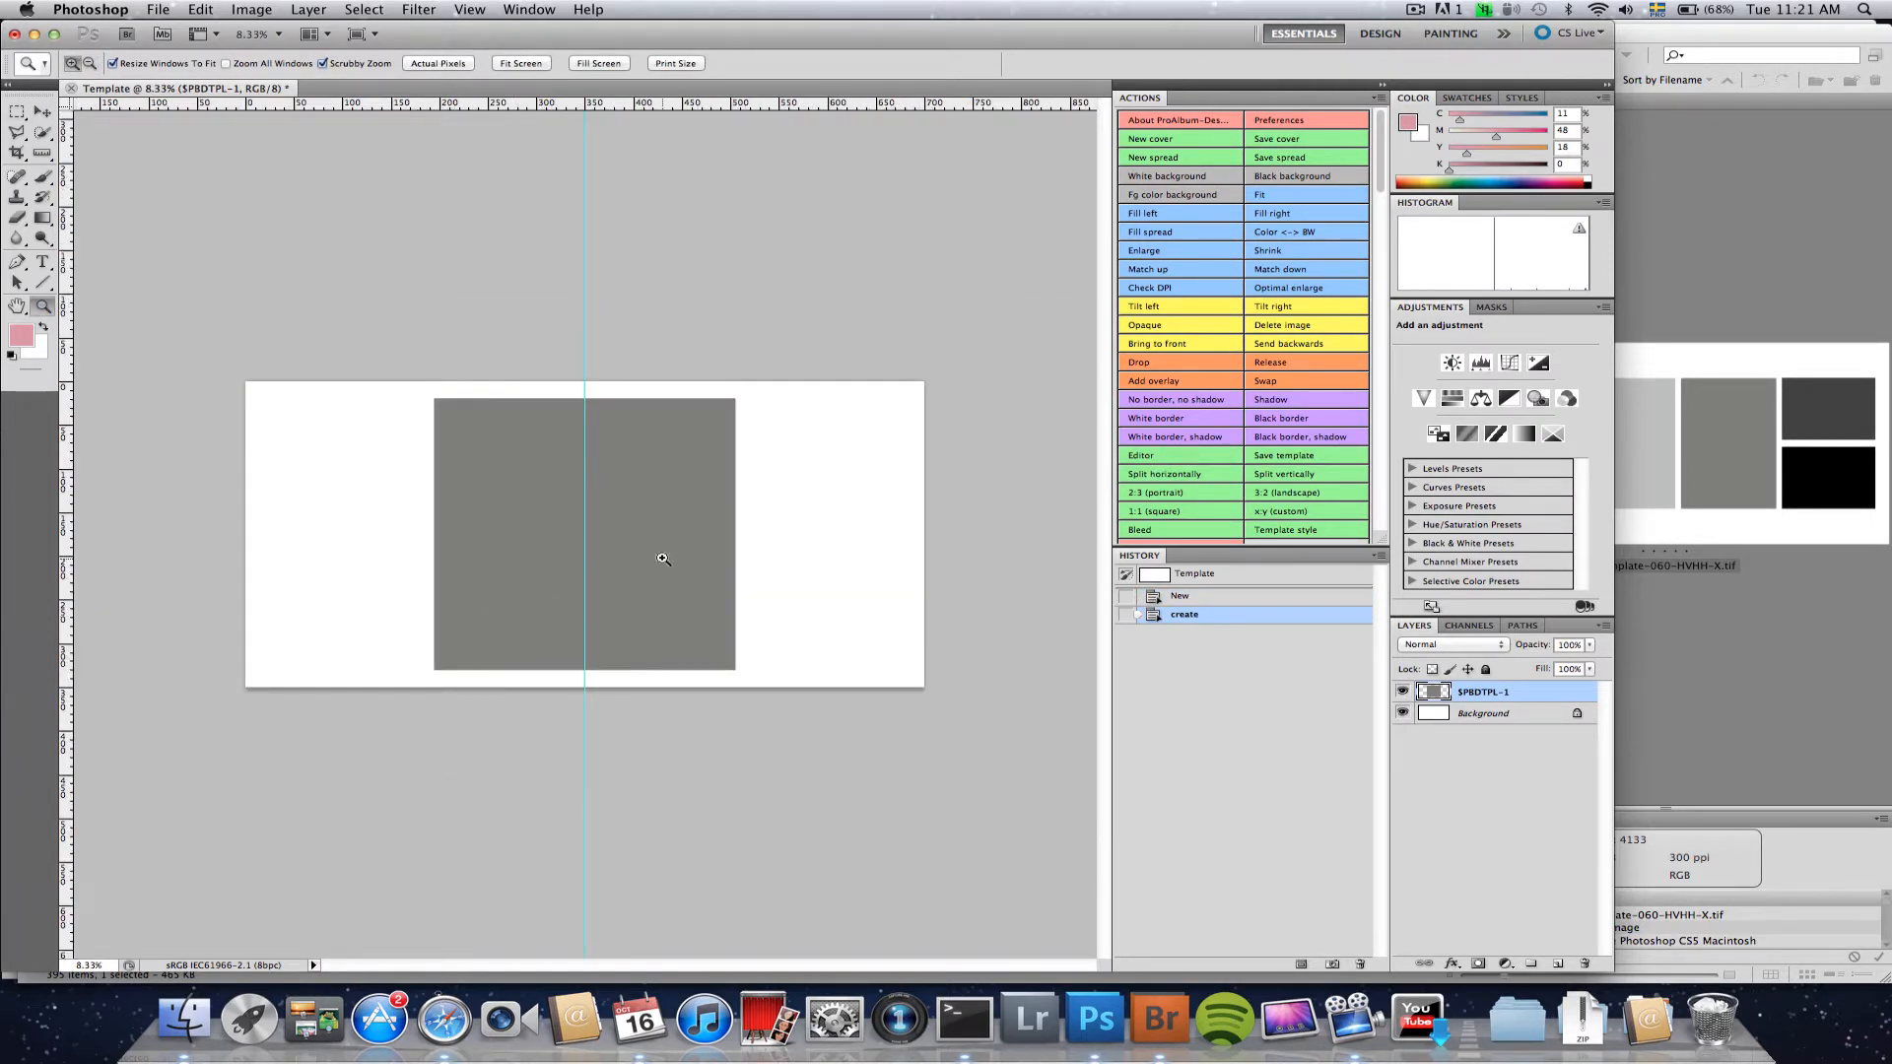
{"action": "key", "text": "v"}
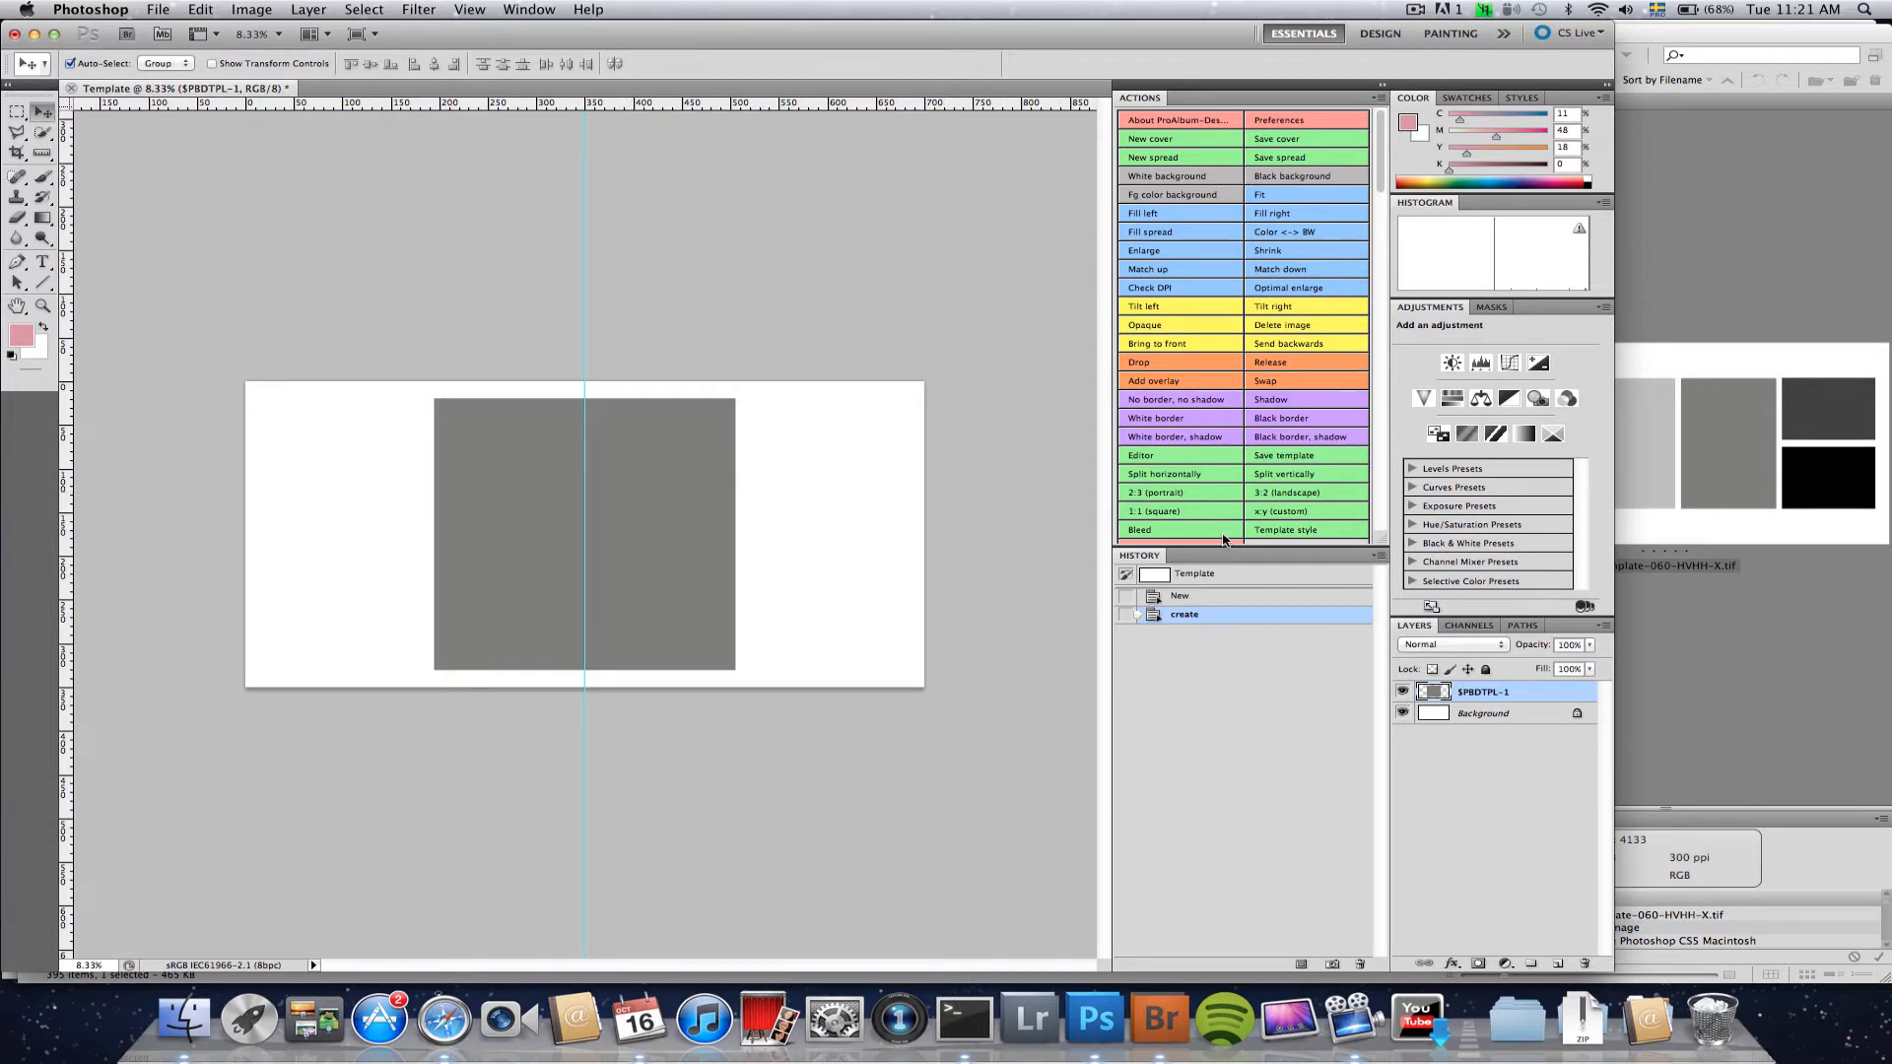
{"action": "left_click", "coordinate": [1289, 475]}
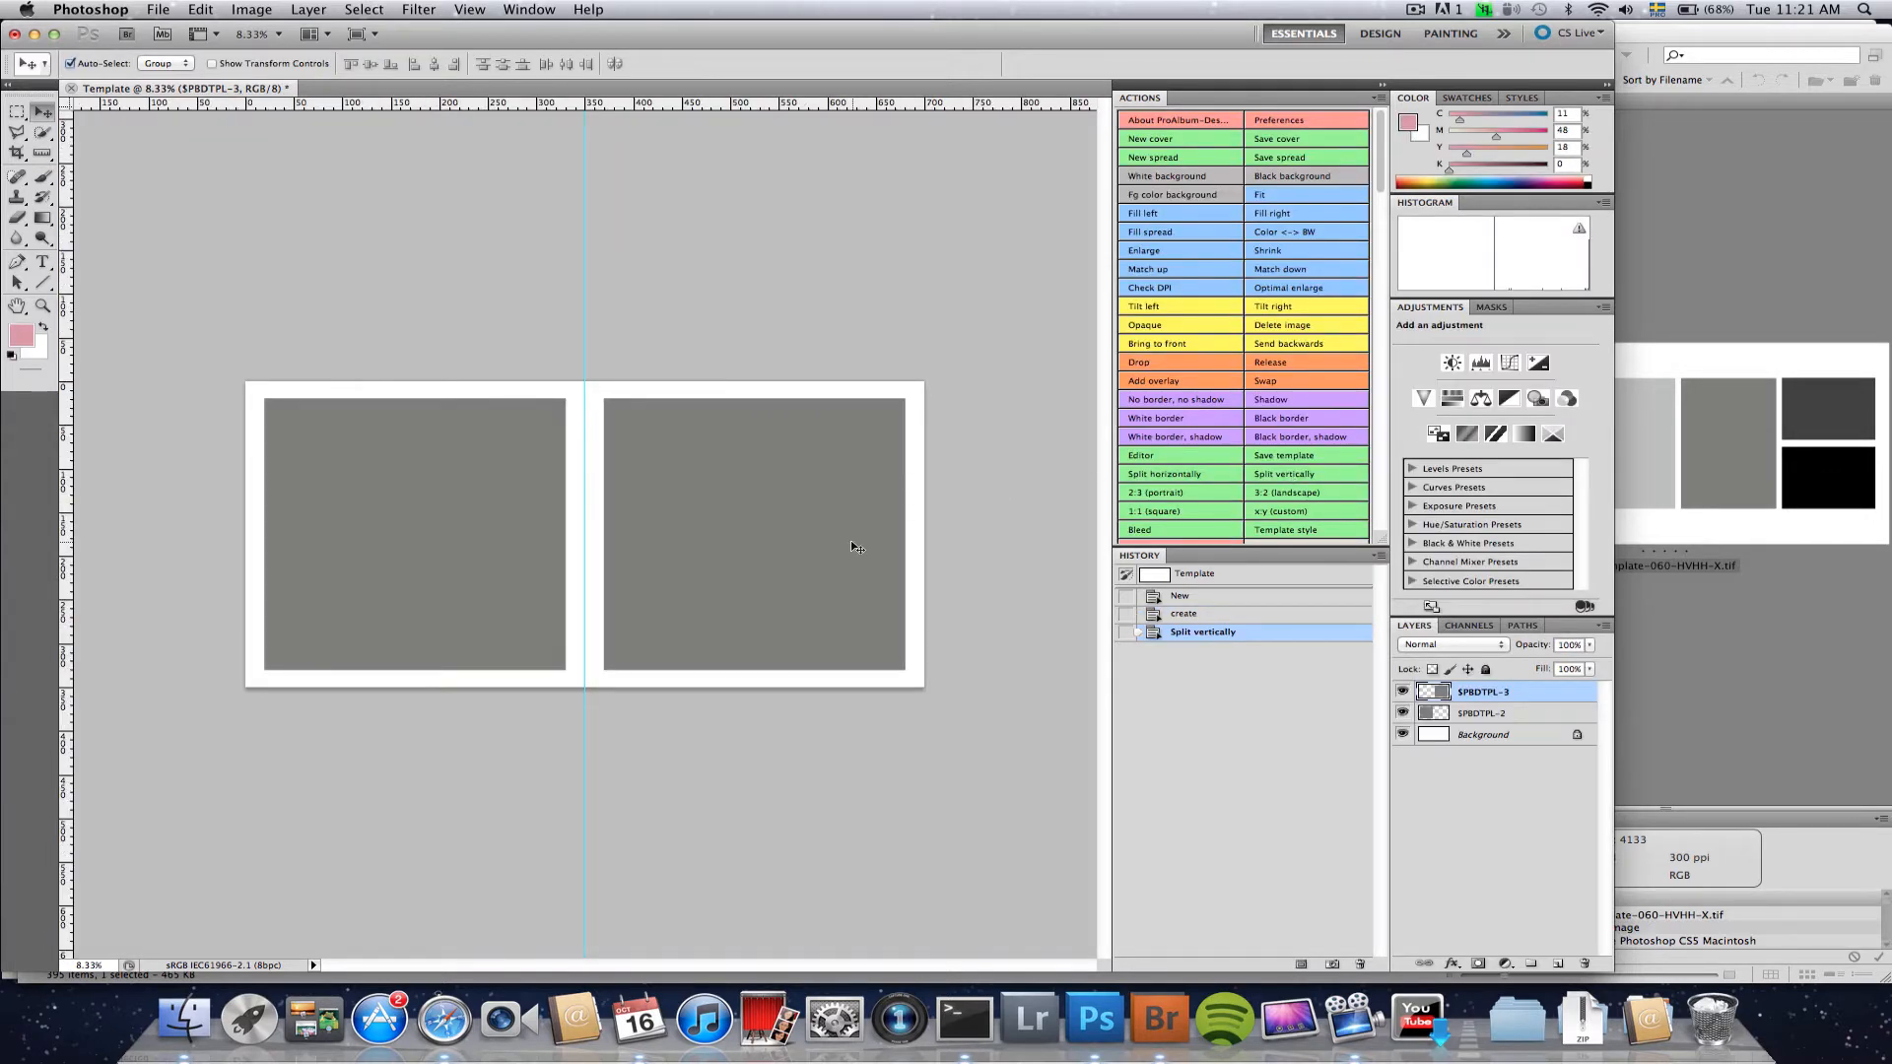
{"action": "left_click", "coordinate": [1308, 476]}
{"action": "left_click", "coordinate": [1308, 476]}
{"action": "left_click", "coordinate": [1308, 476]}
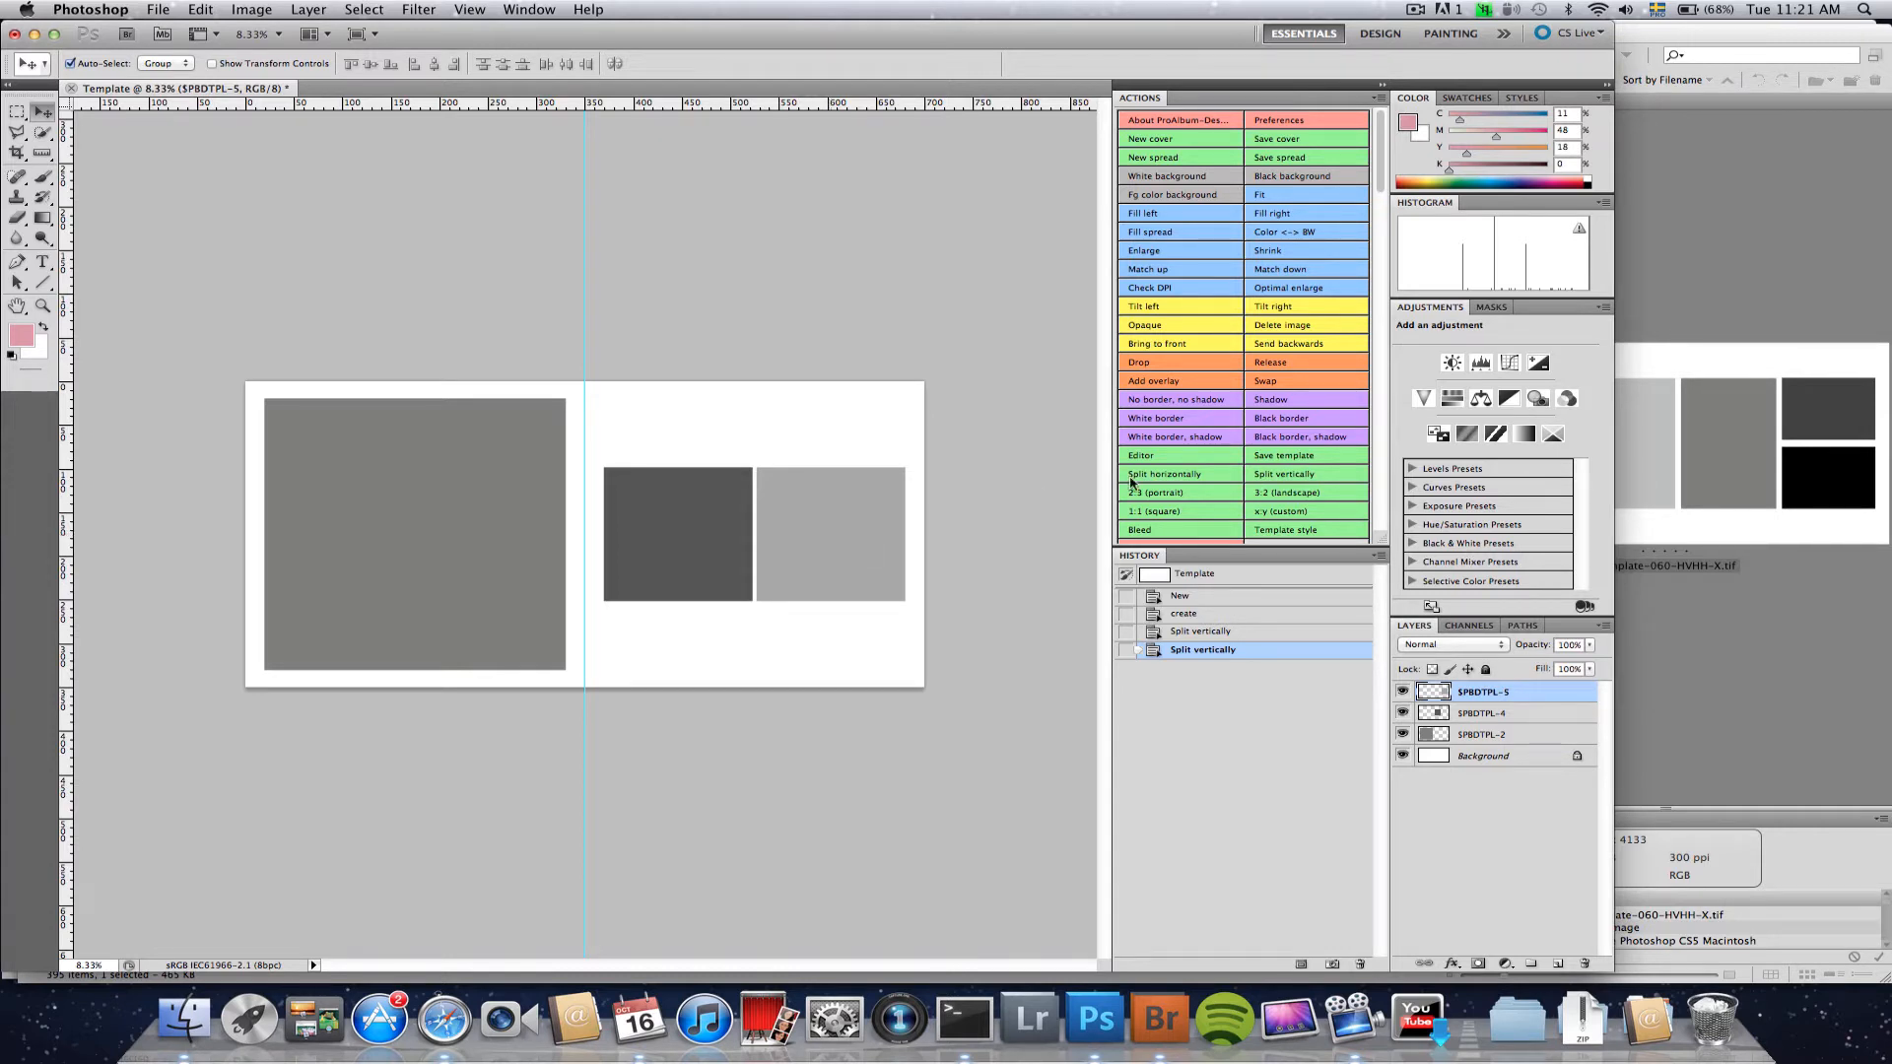
- Split the rightmost cell horizontally and give both resulting small cells the 3:2 landscape ratio
{"action": "left_click", "coordinate": [1184, 478]}
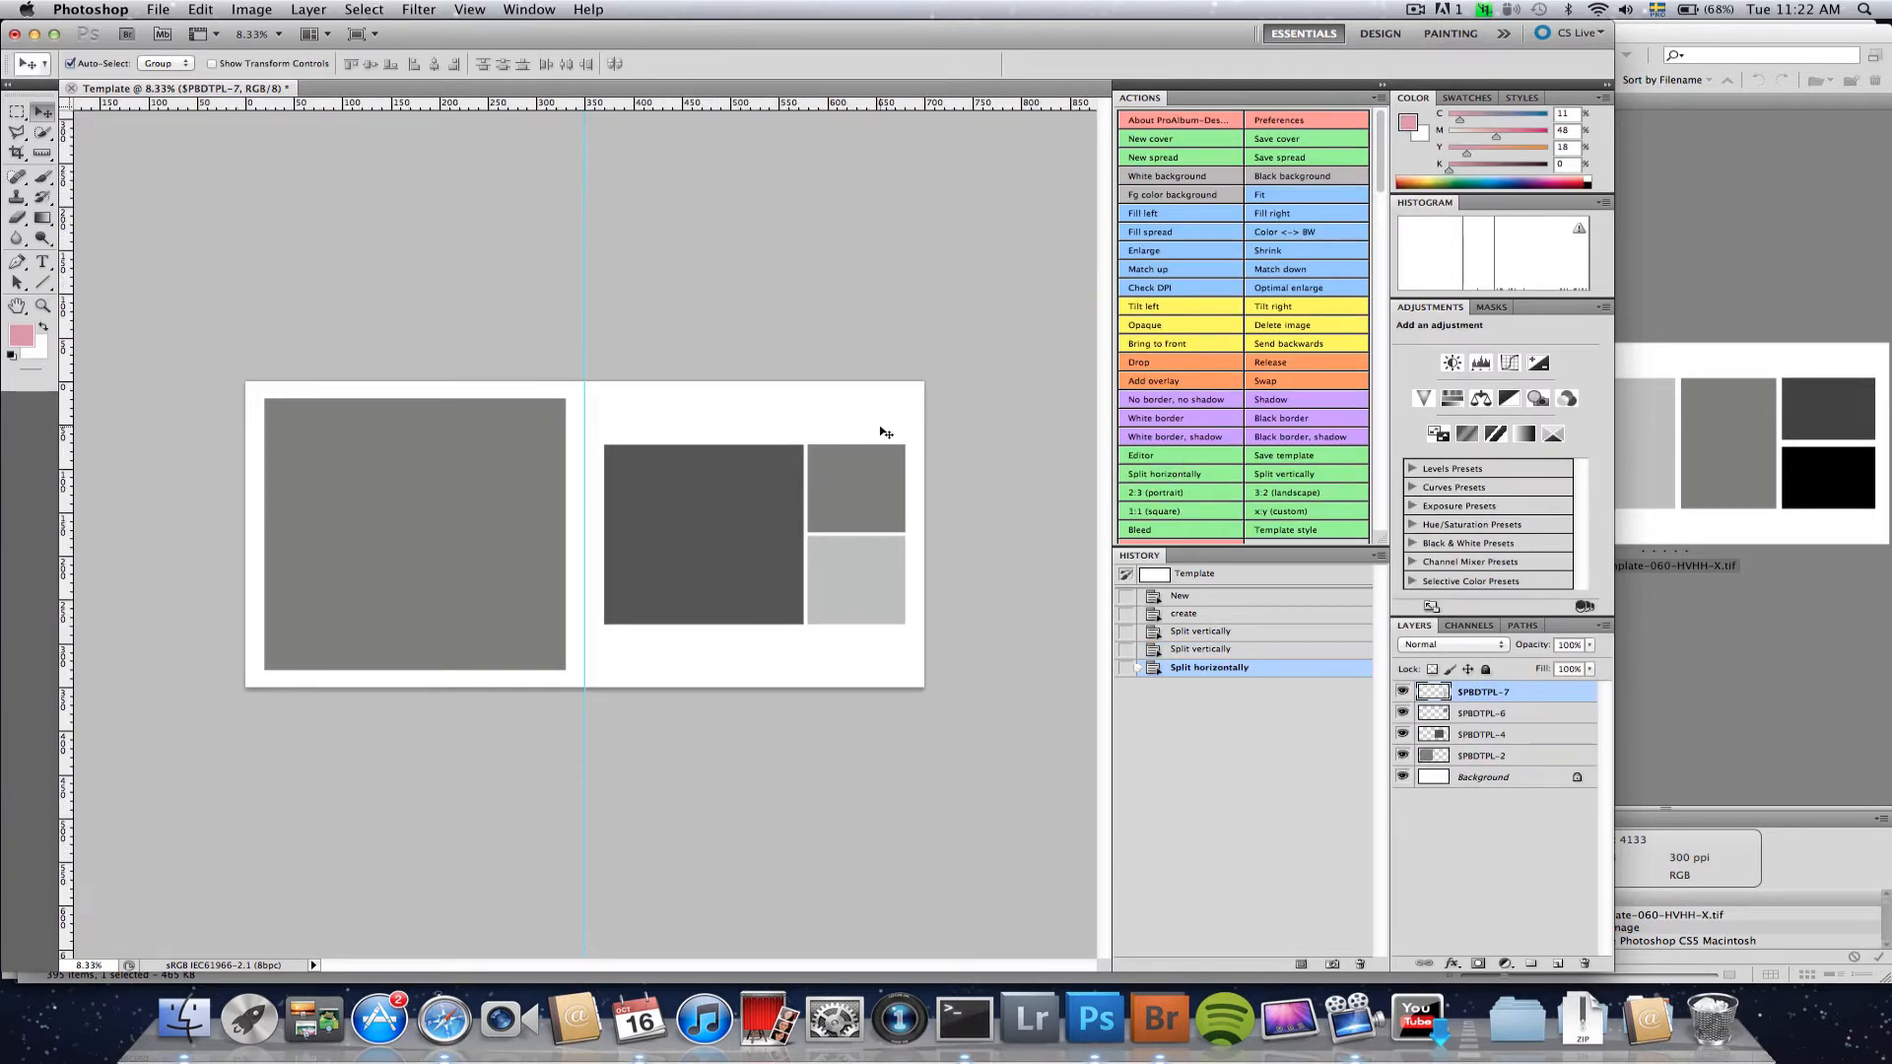
{"action": "left_click_drag", "start_coordinate": [880, 425], "coordinate": [920, 566]}
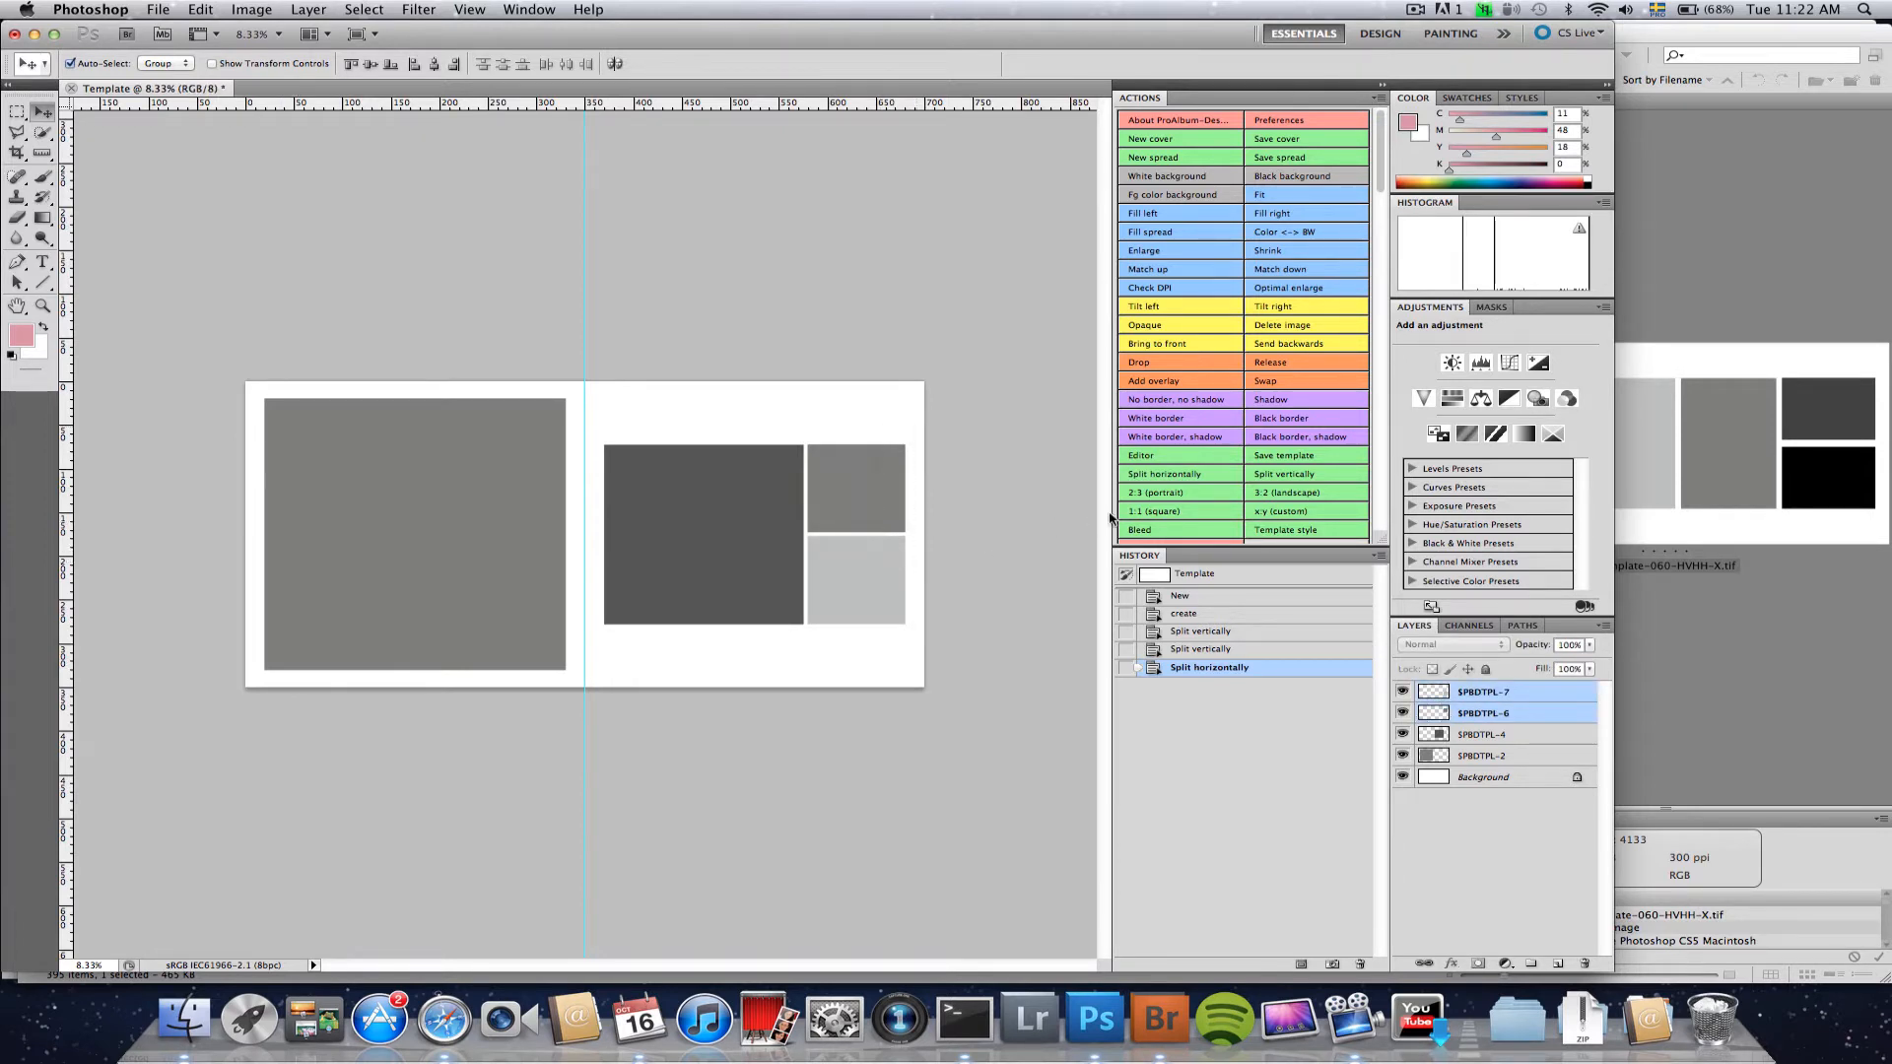
{"action": "left_click", "coordinate": [1284, 496]}
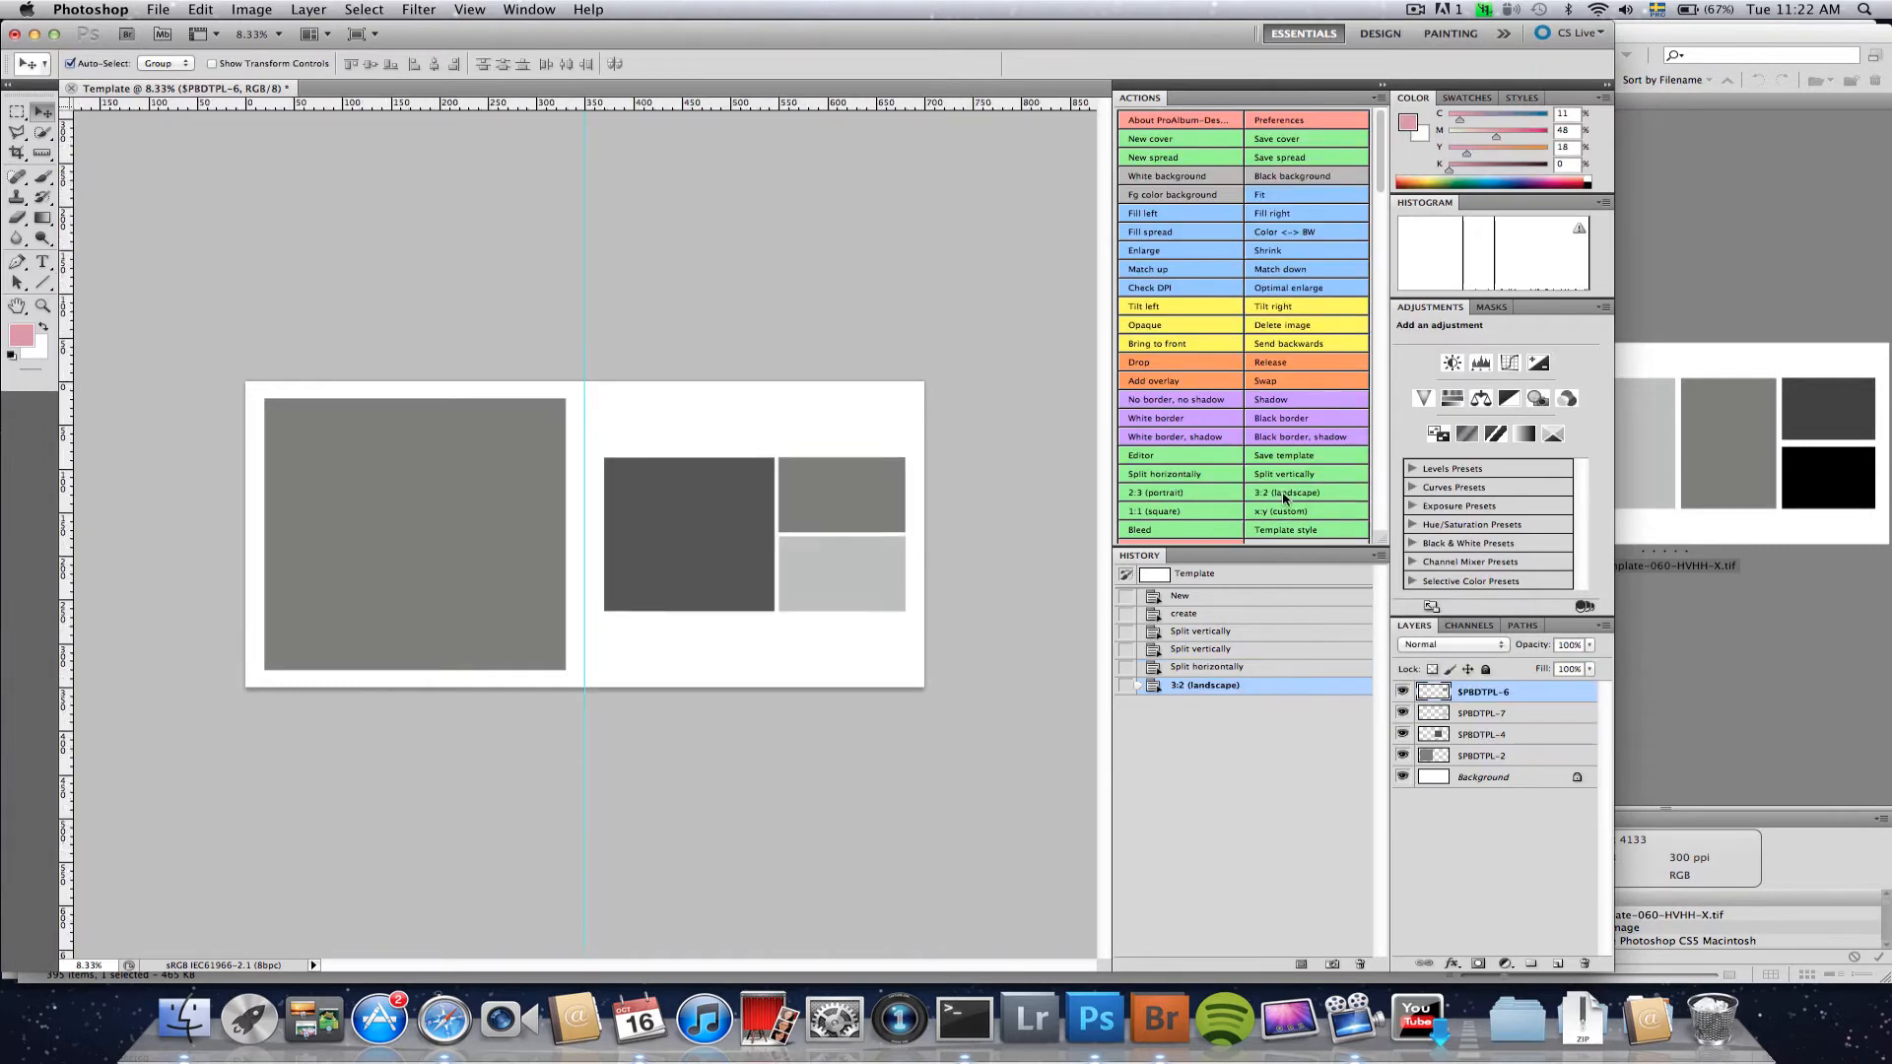
- Give the dark middle cell the 2:3 portrait ratio and narrow the Photoshop window to uncover the reference preview
{"action": "left_click", "coordinate": [678, 523]}
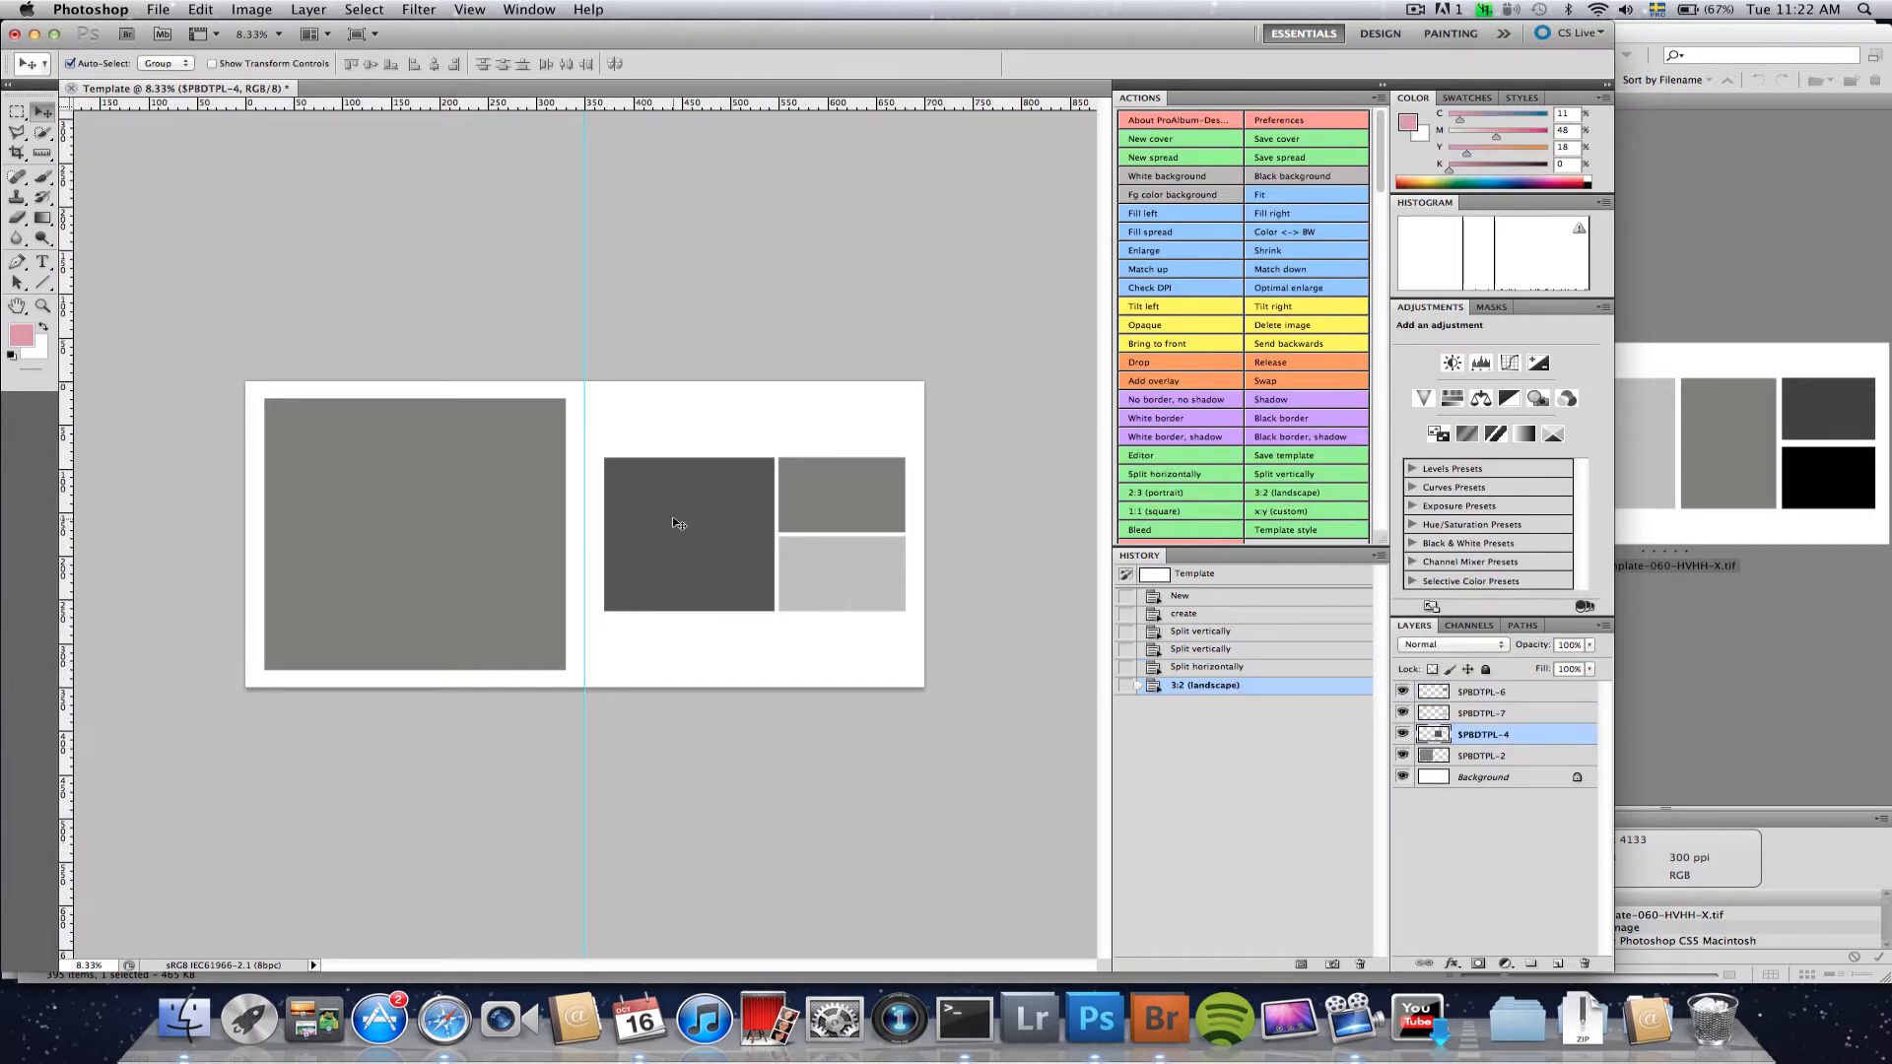
{"action": "left_click", "coordinate": [1178, 493]}
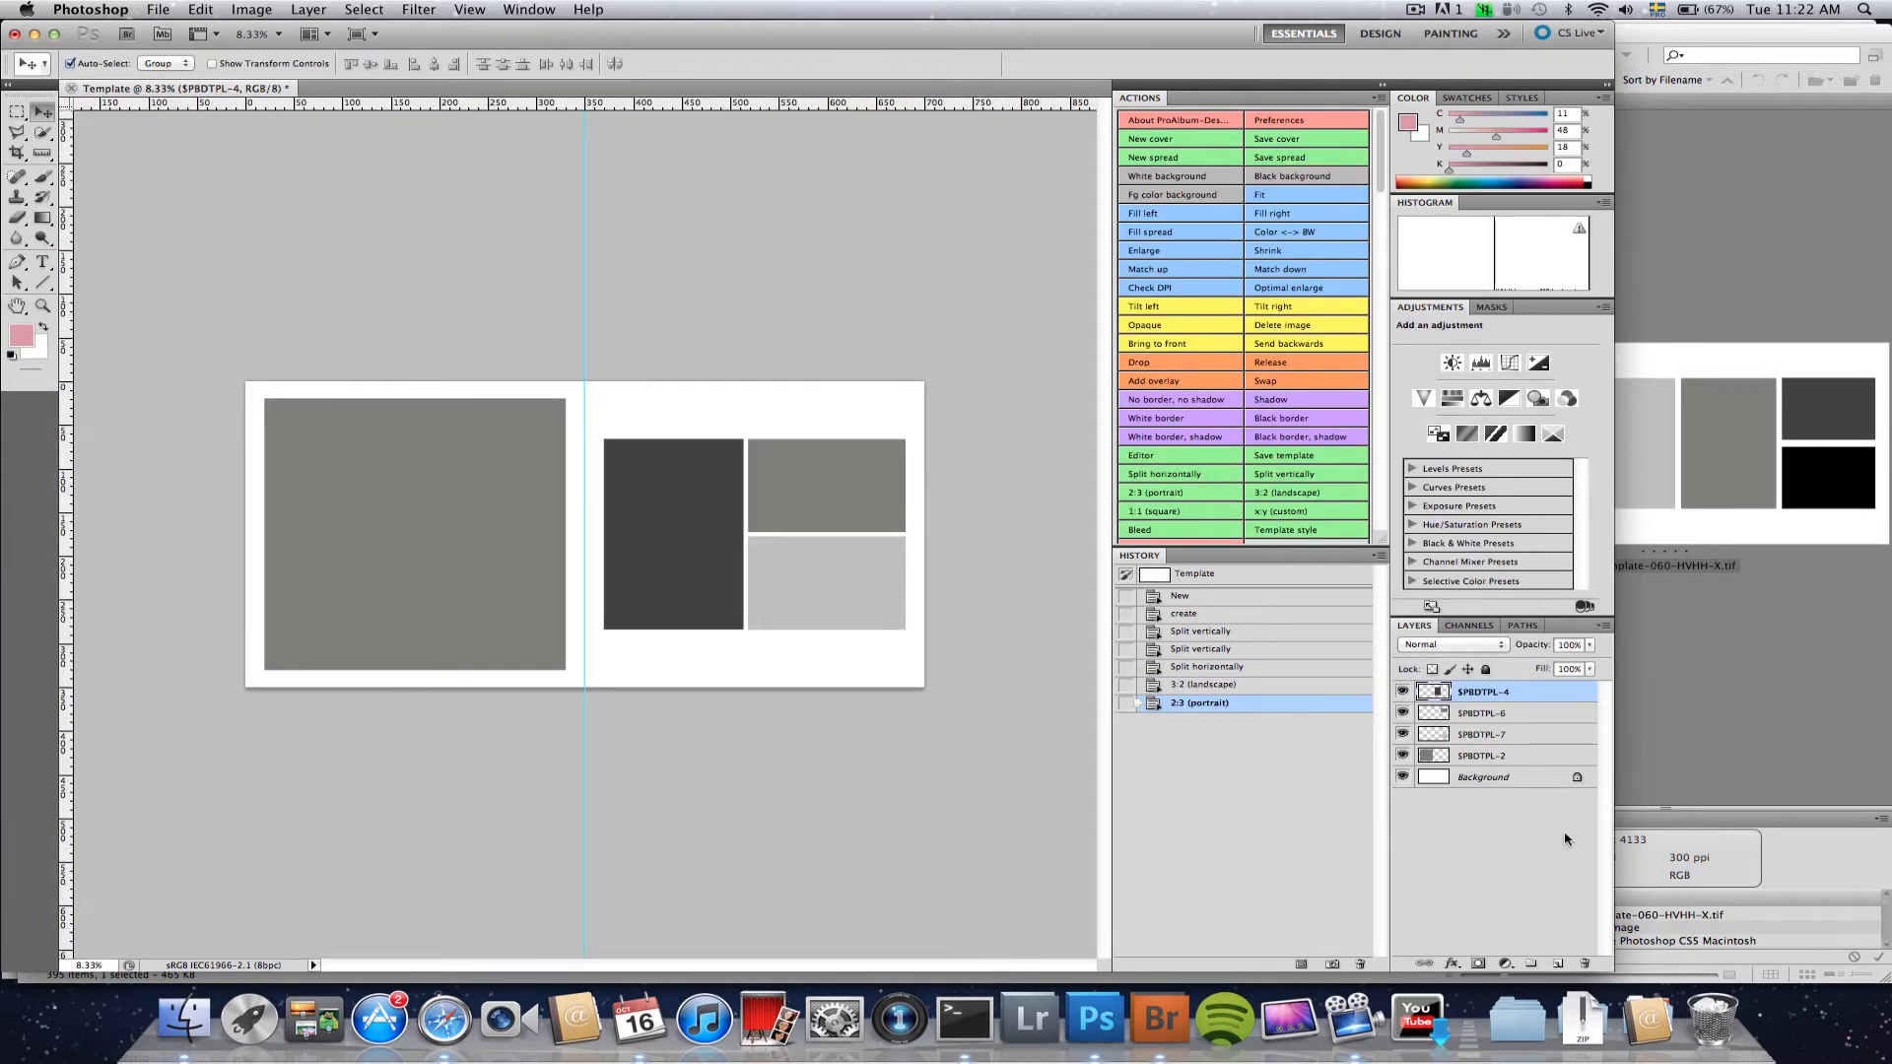
{"action": "left_click_drag", "start_coordinate": [1608, 971], "coordinate": [1409, 972]}
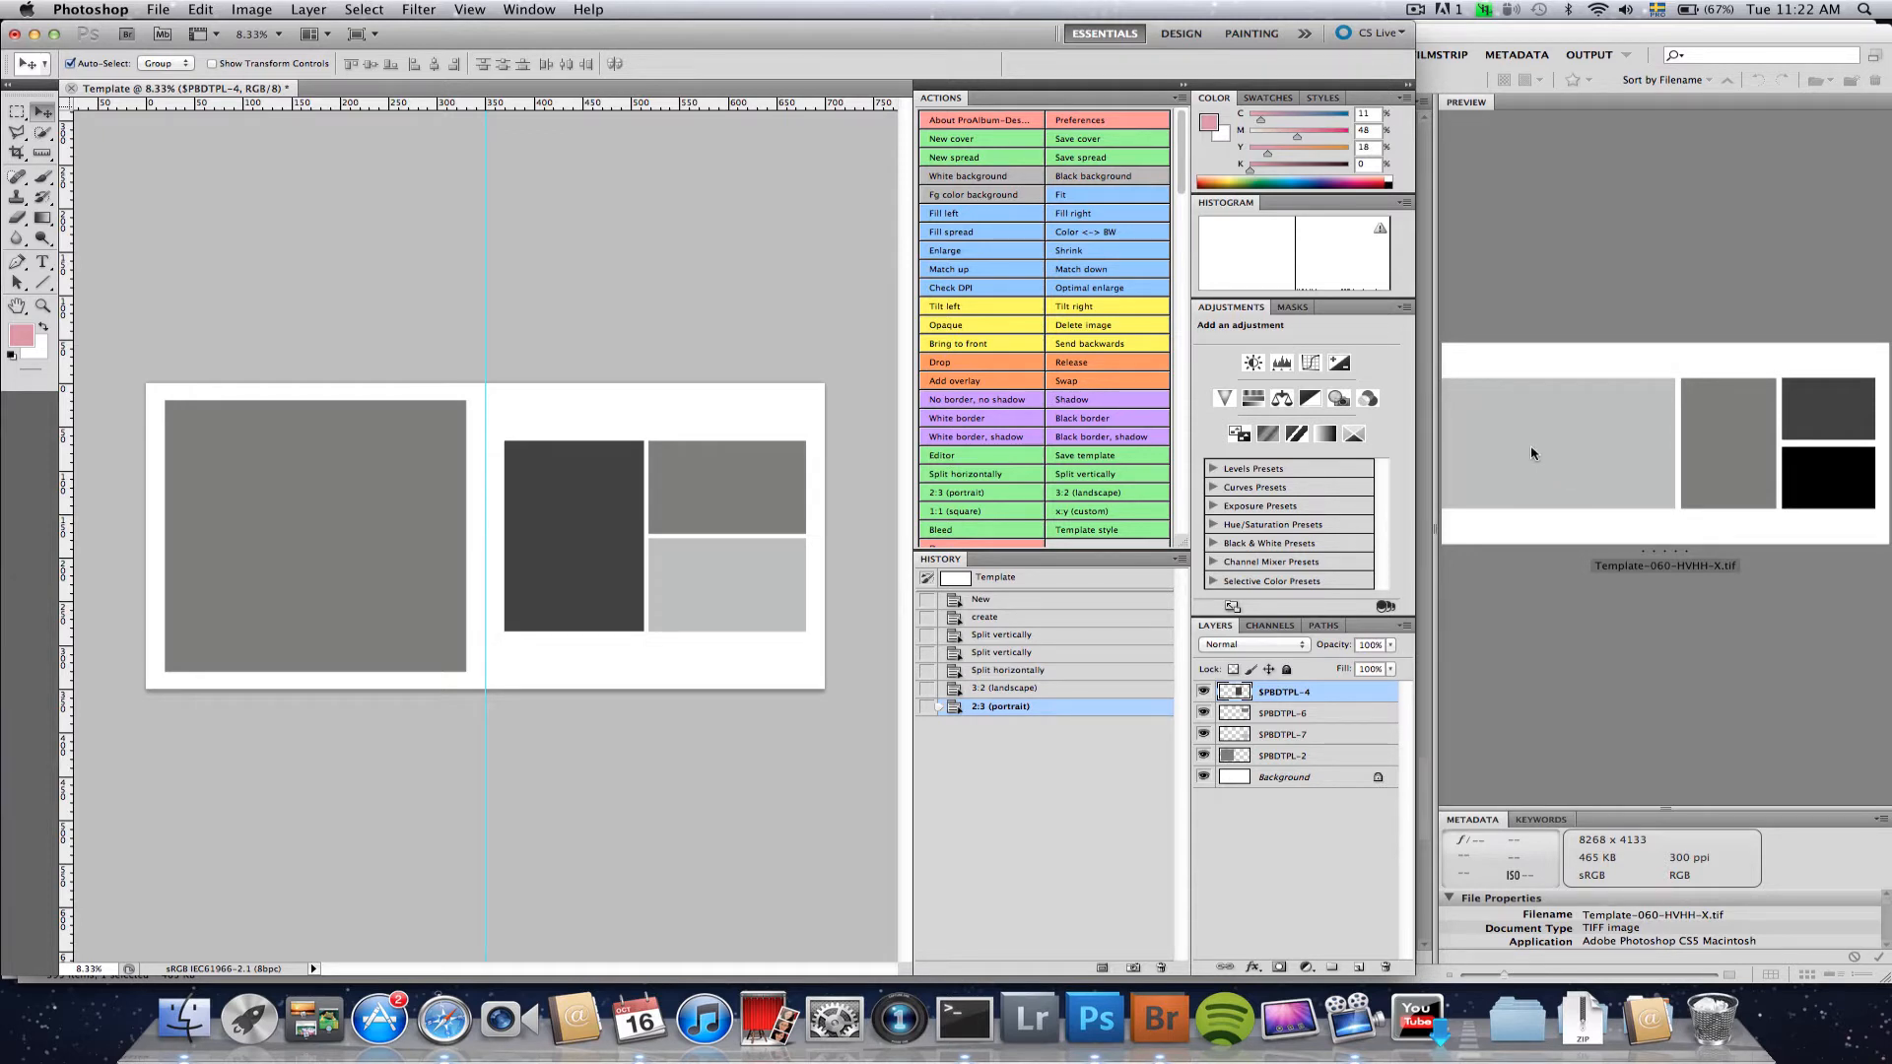
- Give the large left cell the 3:2 landscape ratio and bleed it off the west edge of the spread
{"action": "left_click", "coordinate": [328, 553]}
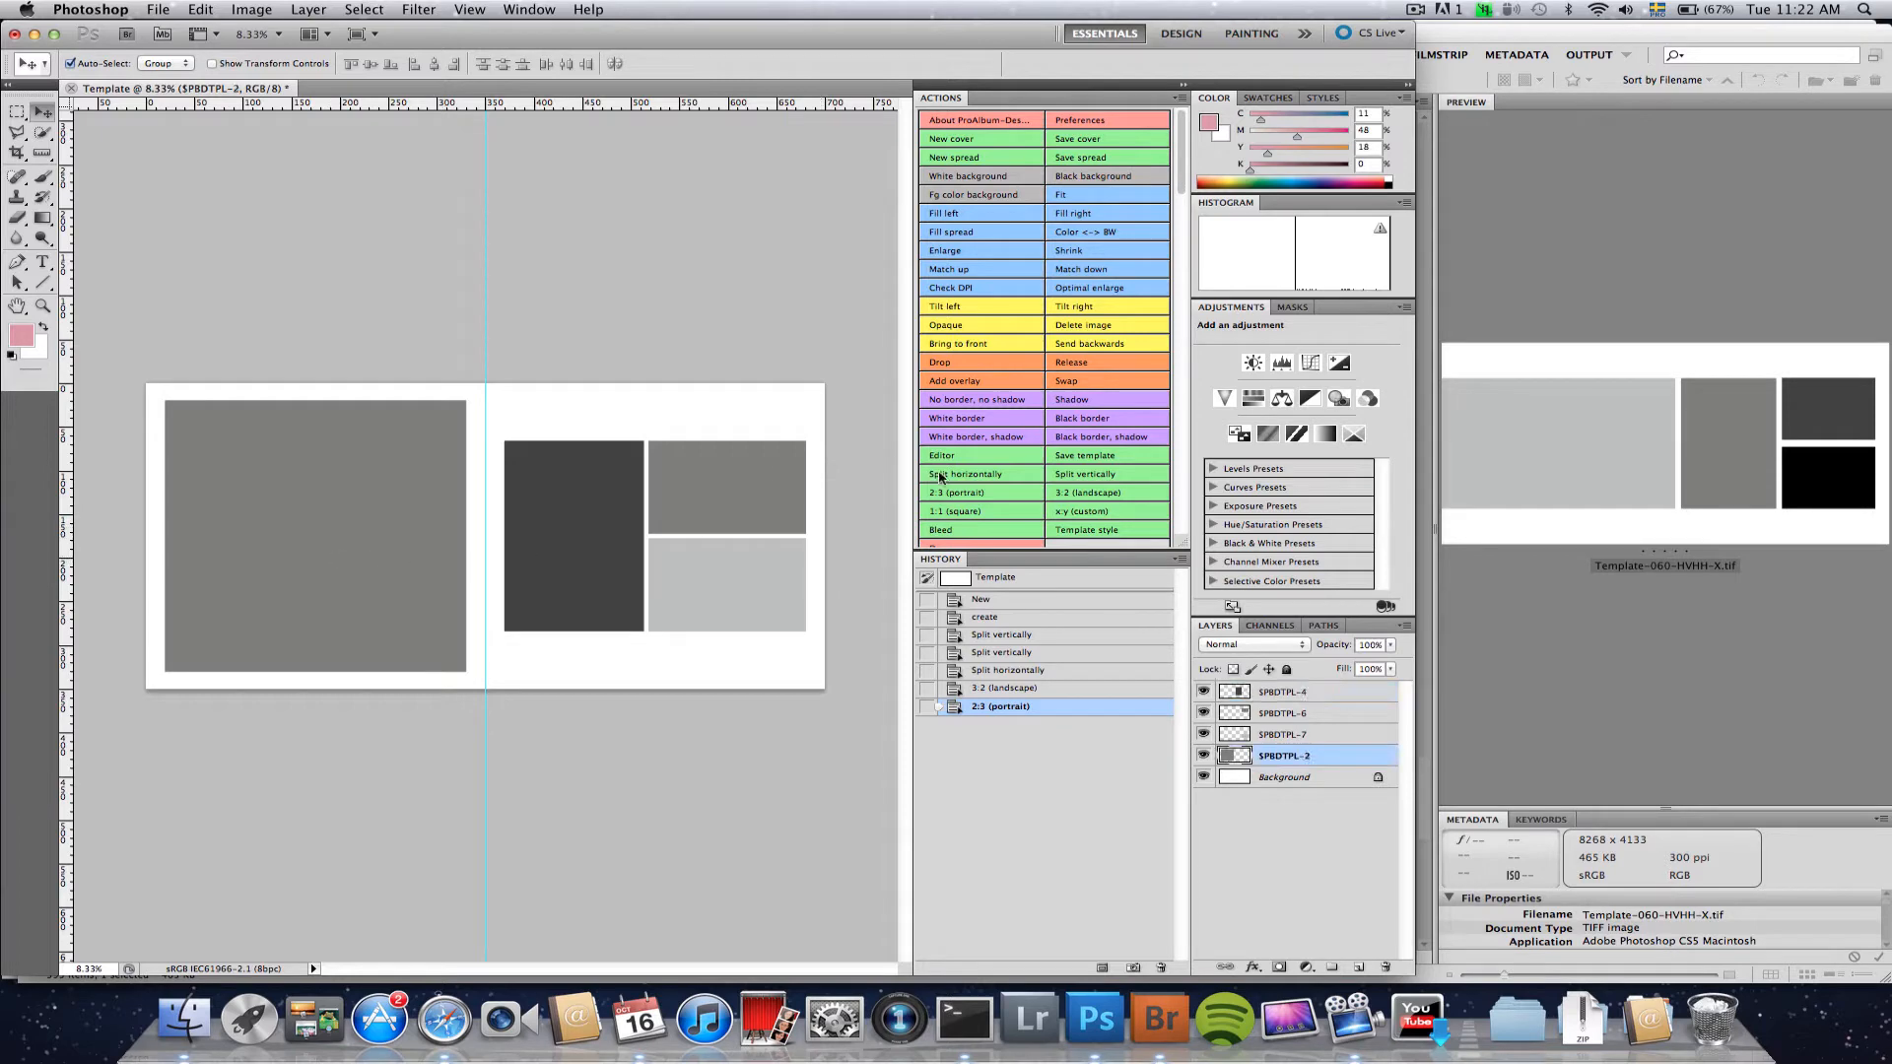
{"action": "left_click", "coordinate": [1081, 494]}
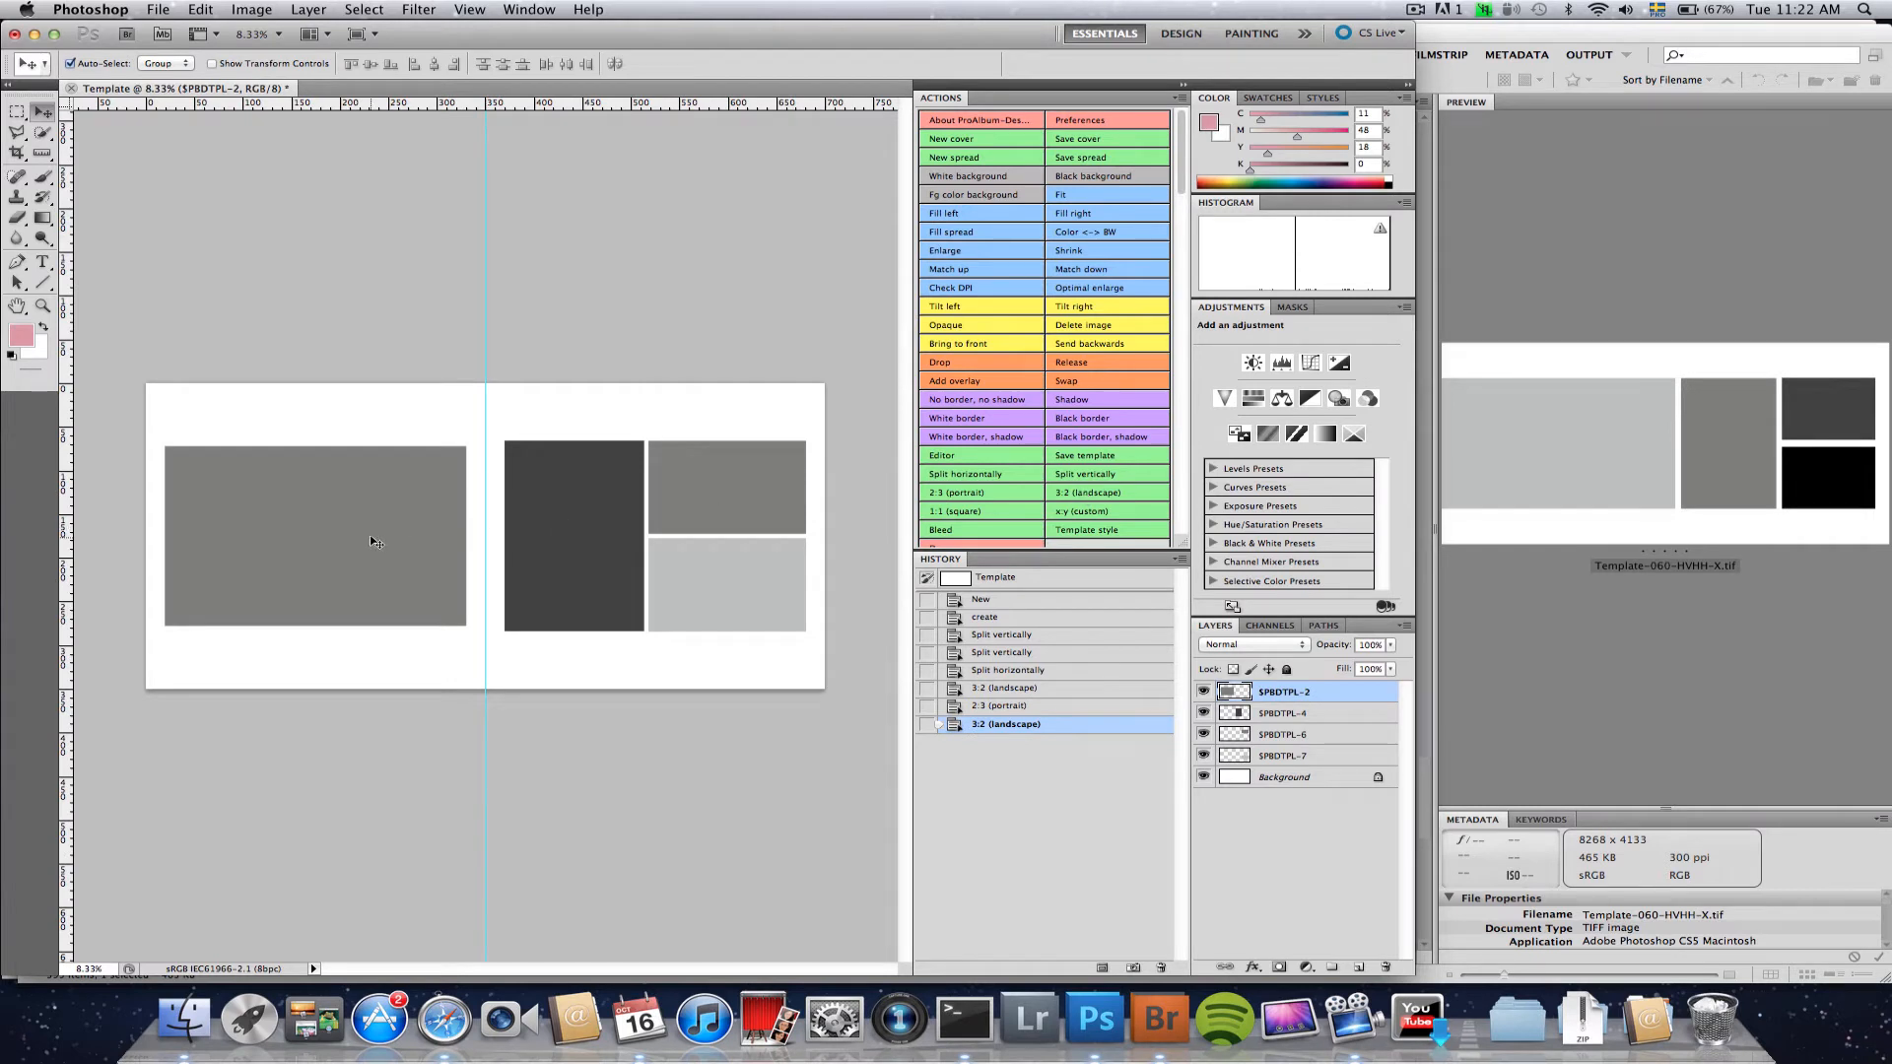
{"action": "left_click", "coordinate": [977, 534]}
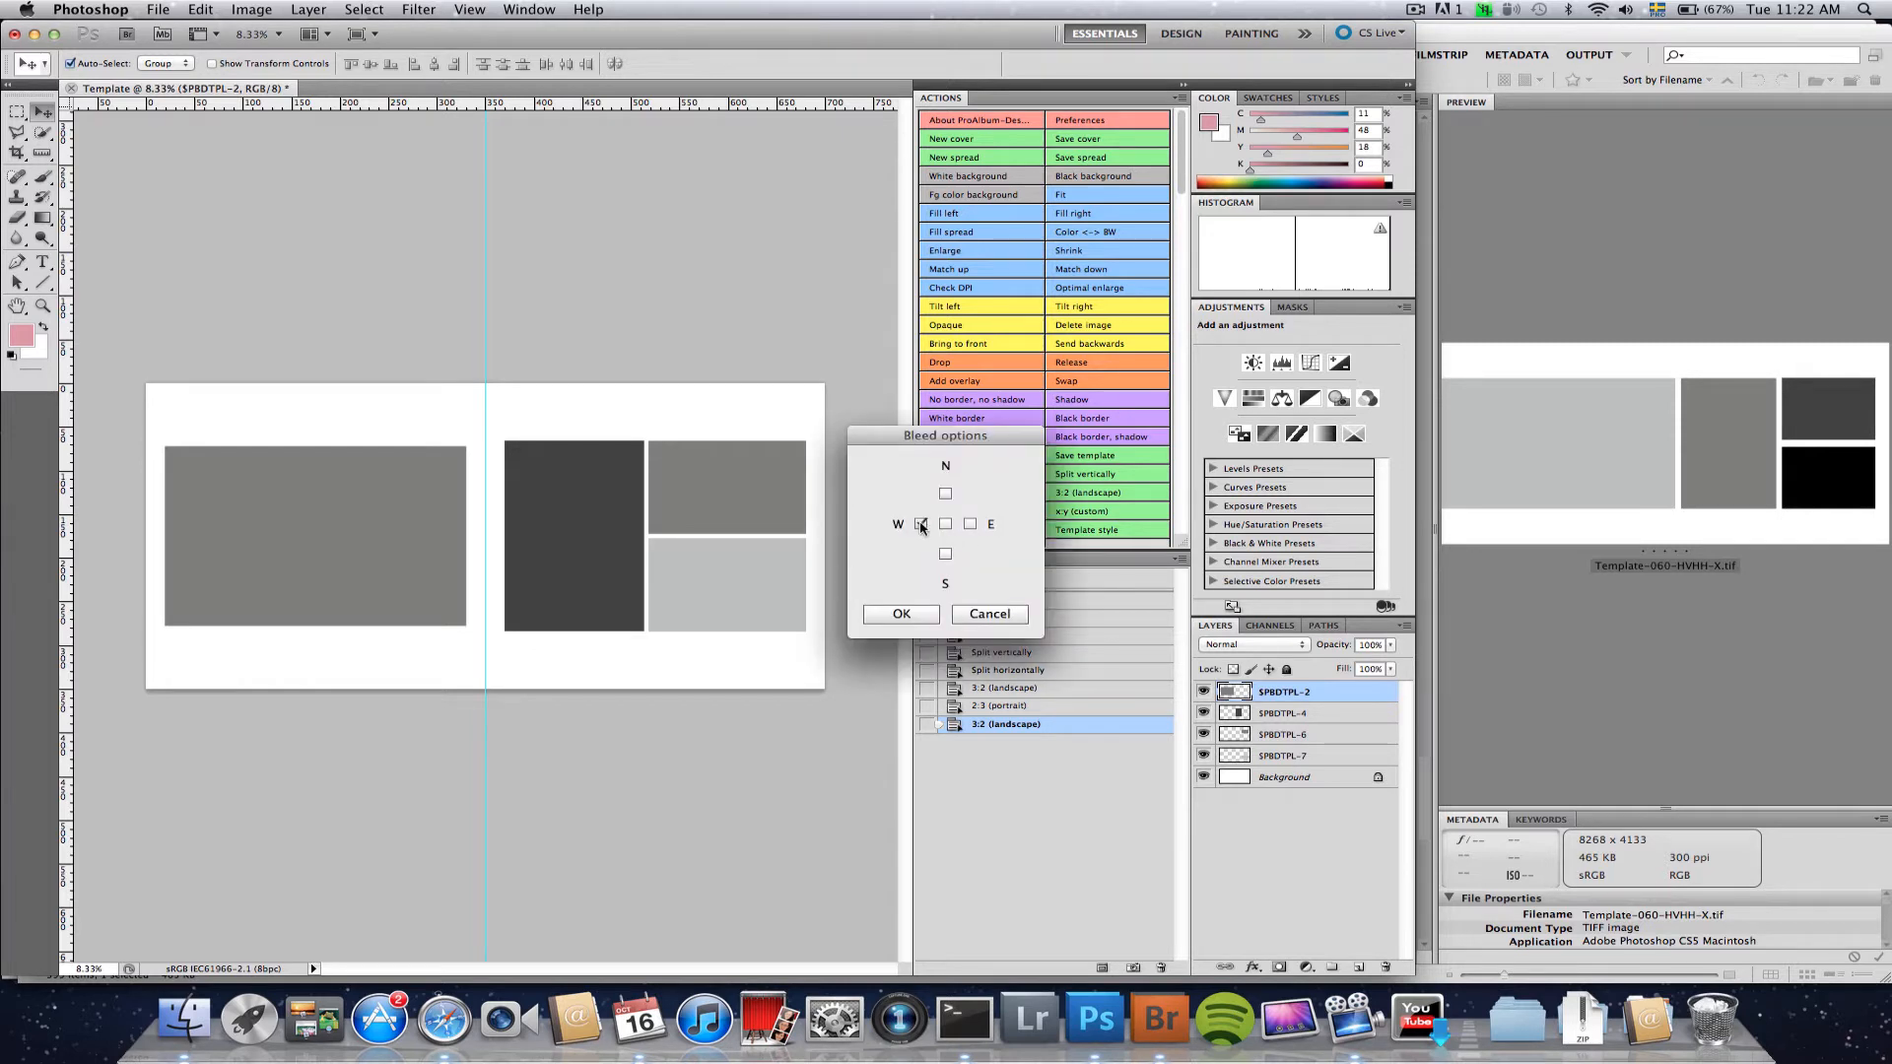
{"action": "left_click", "coordinate": [902, 614]}
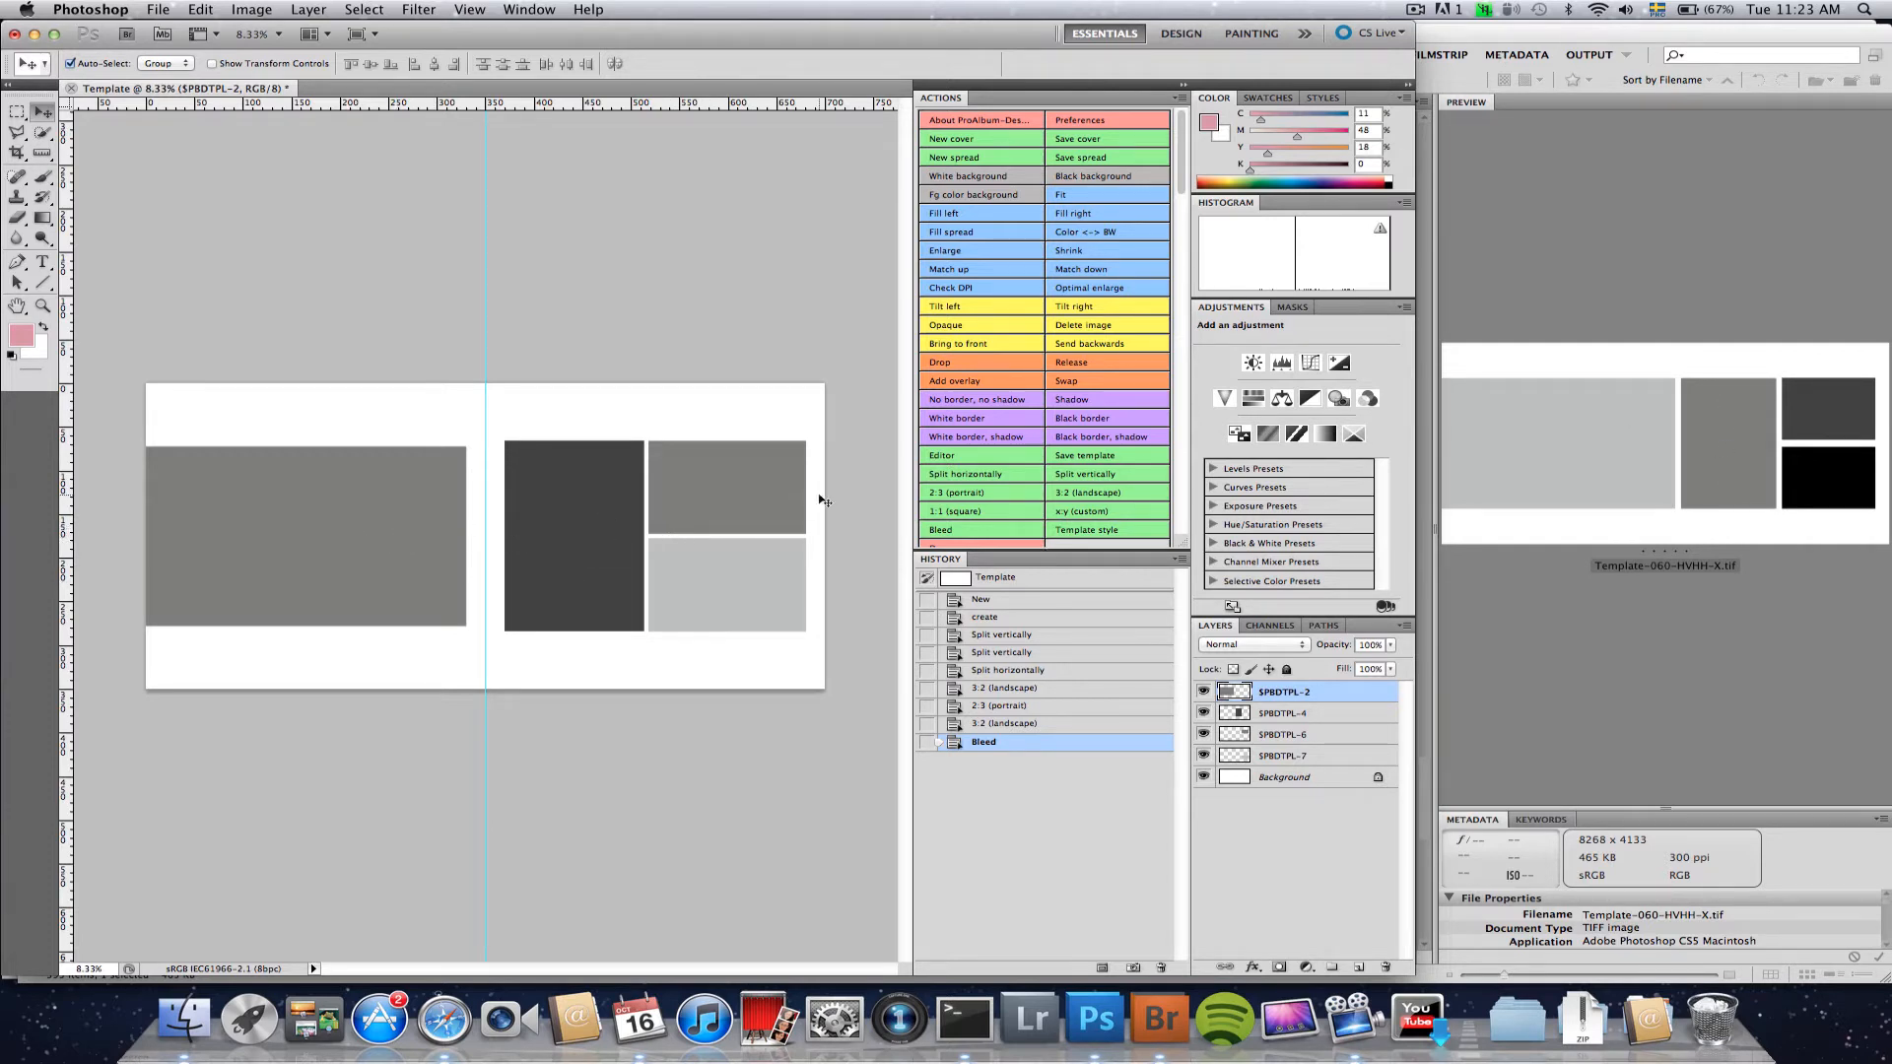
- Change the template layout style from left and right pages to Full spread
{"action": "left_click", "coordinate": [1081, 533]}
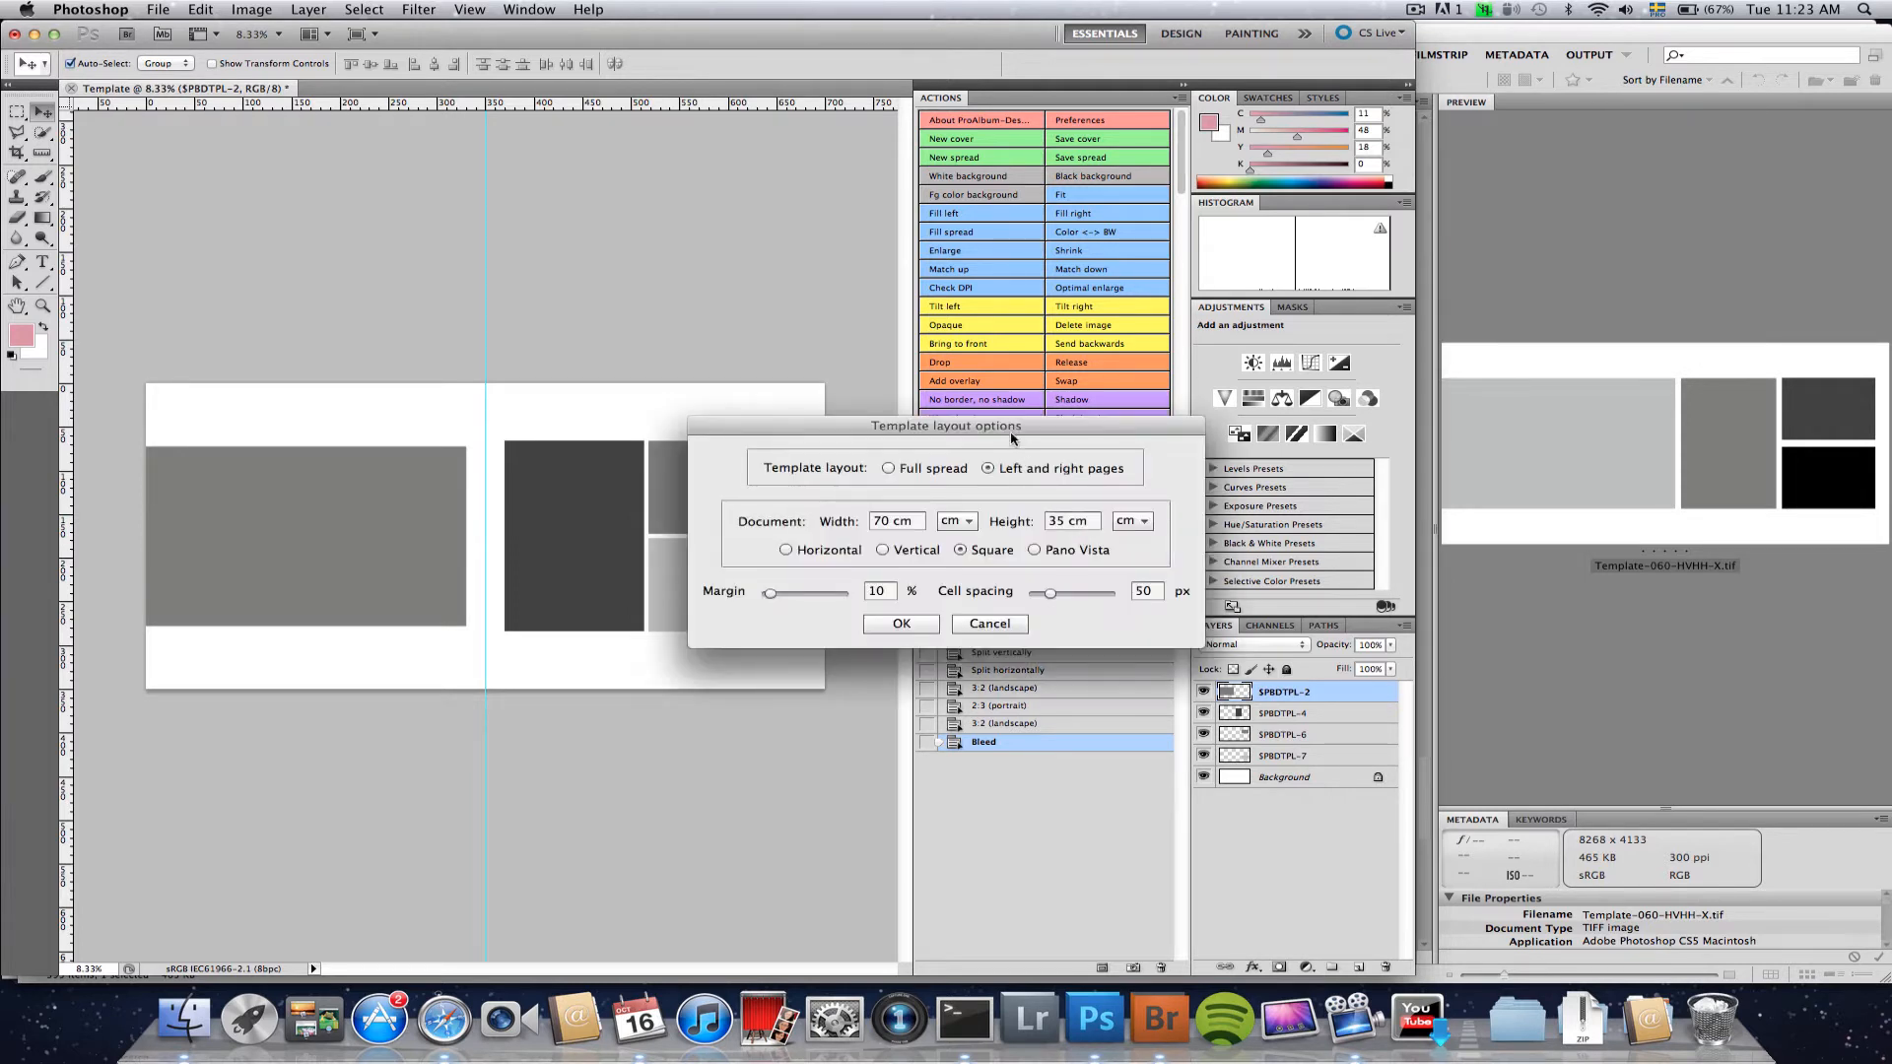
{"action": "left_click_drag", "start_coordinate": [1007, 431], "coordinate": [938, 685]}
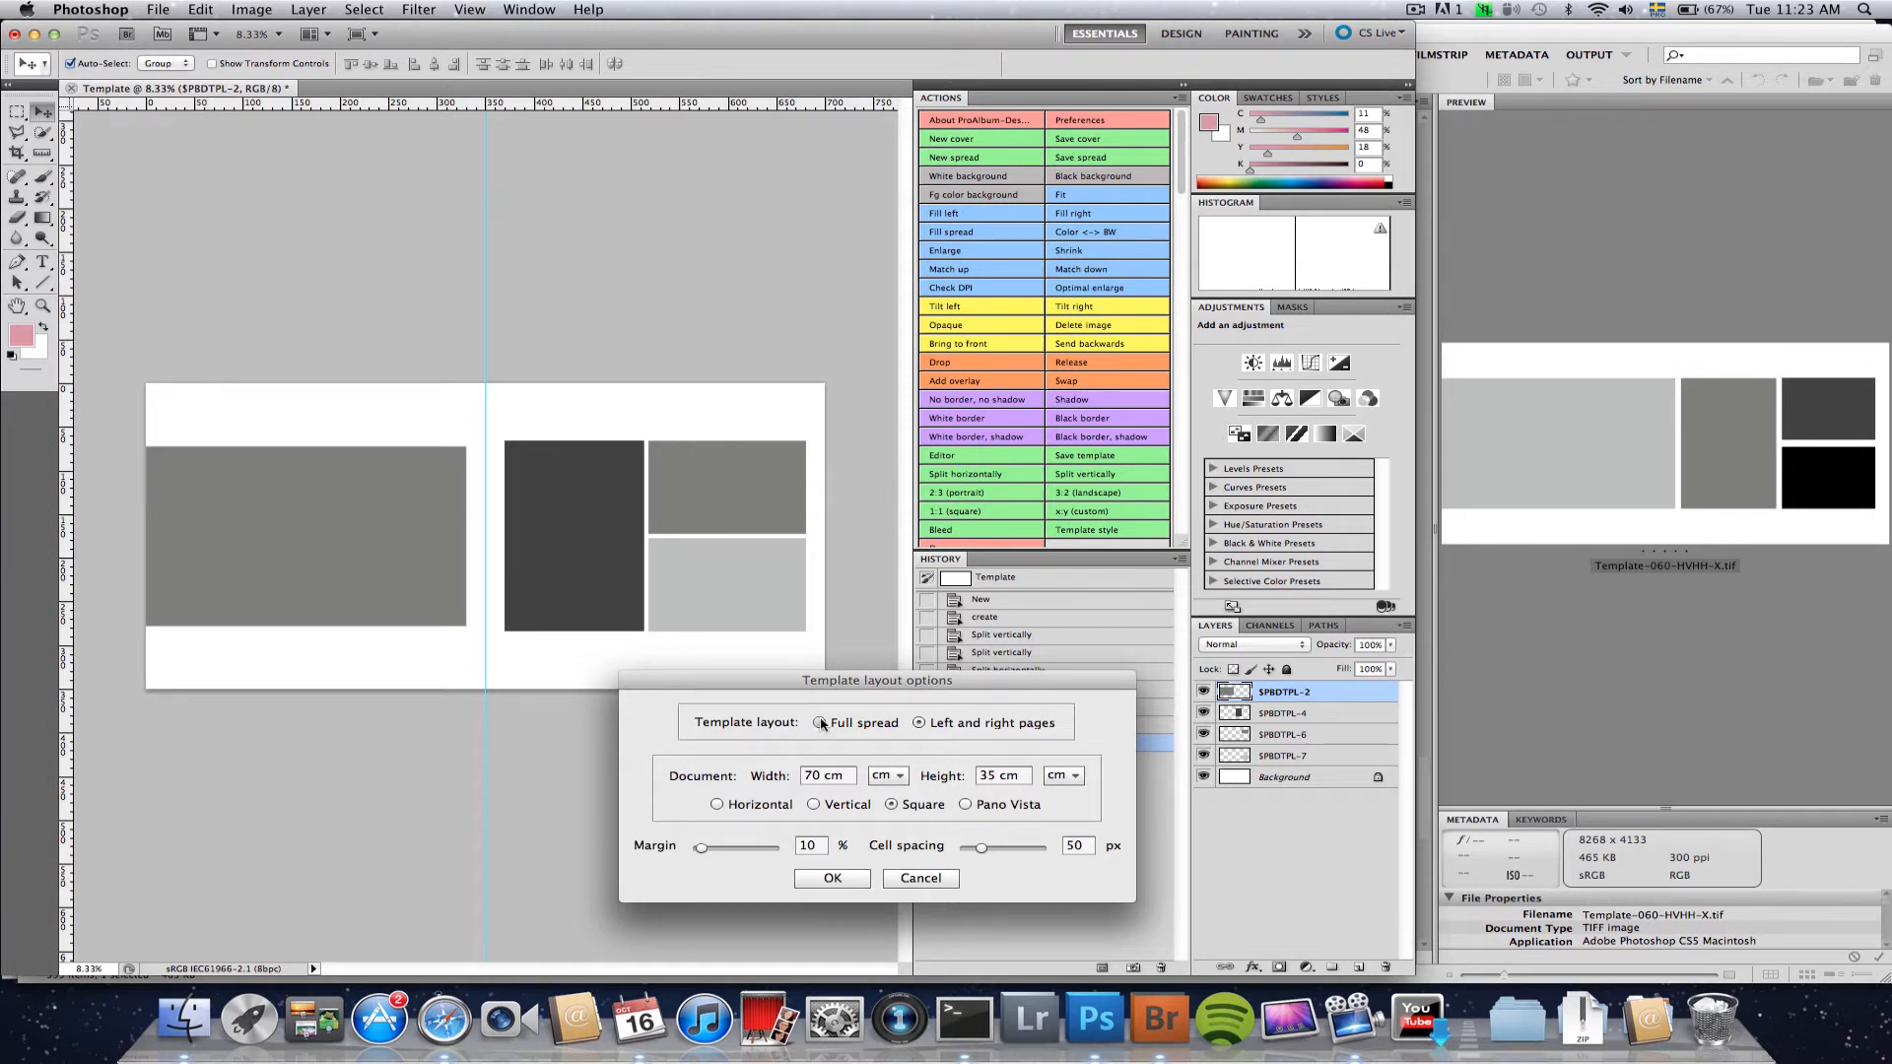
{"action": "left_click", "coordinate": [833, 878]}
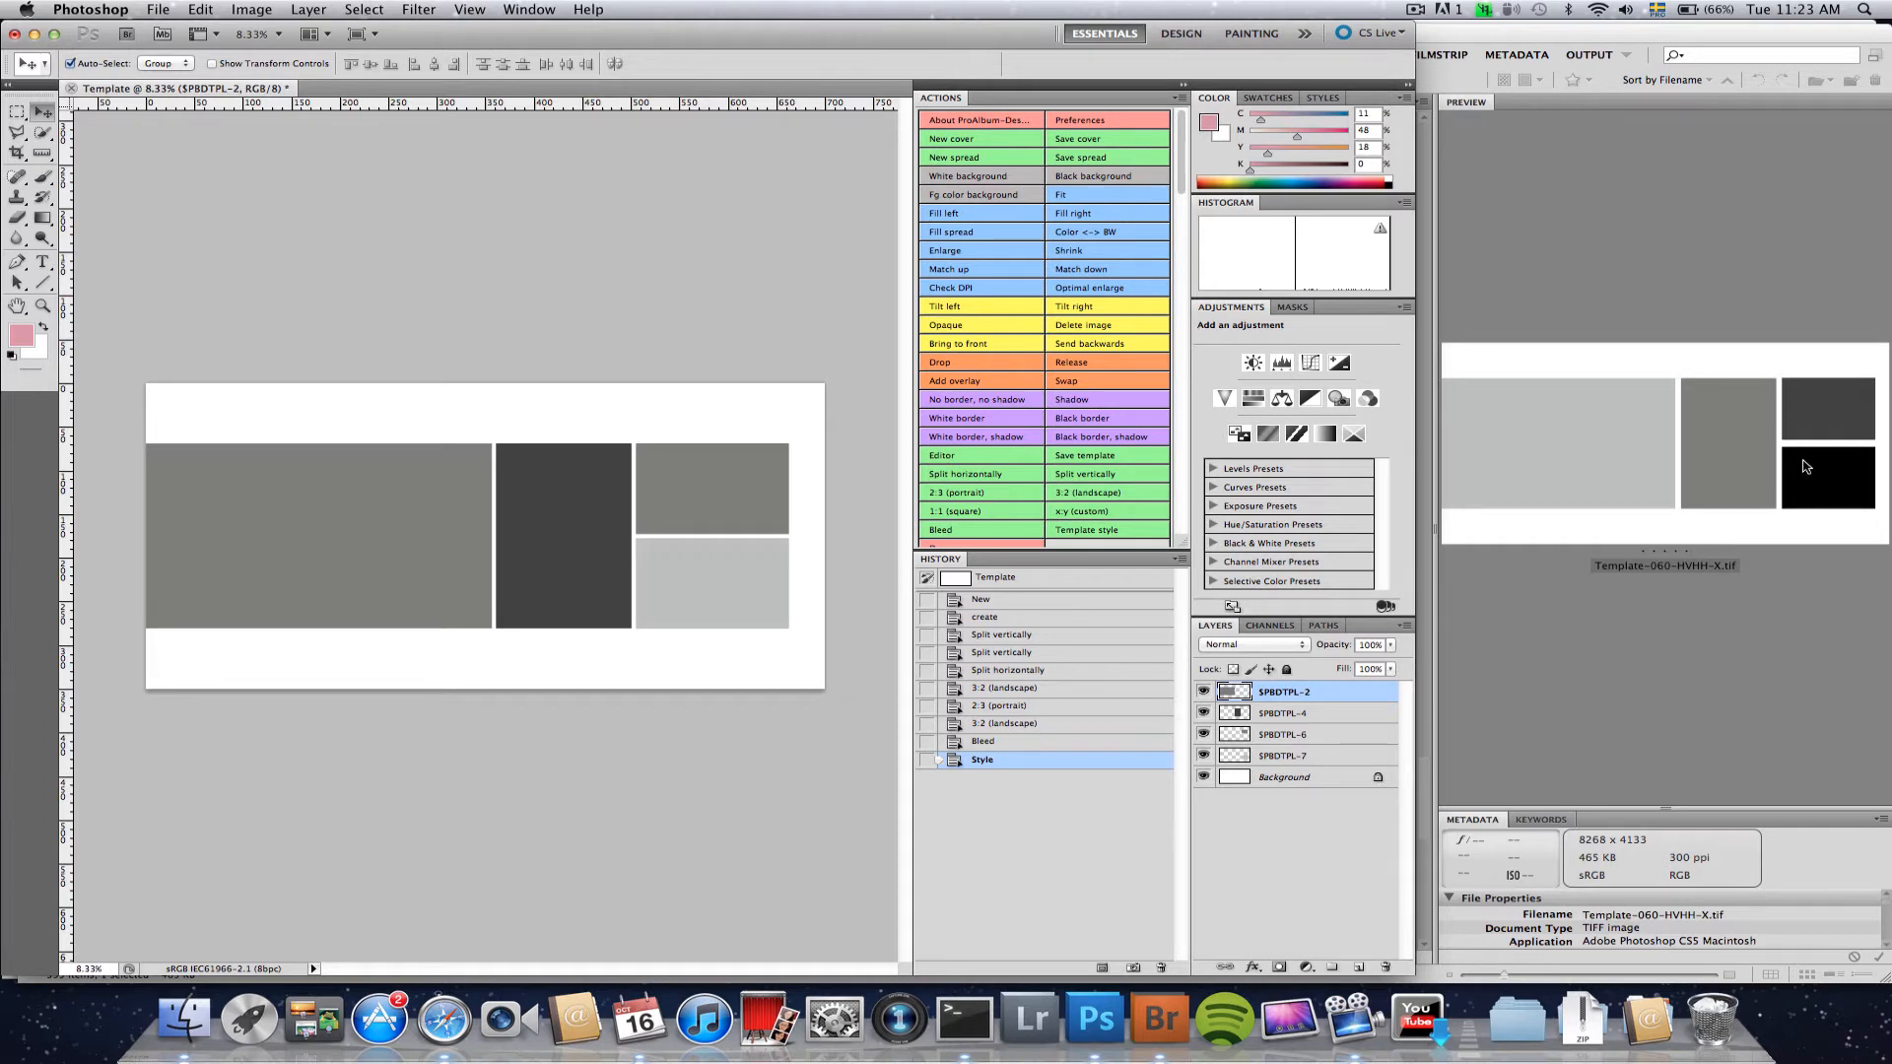
- Increase the cell spacing in the template layout options and apply it to the full-spread layout
{"action": "left_click", "coordinate": [1101, 532]}
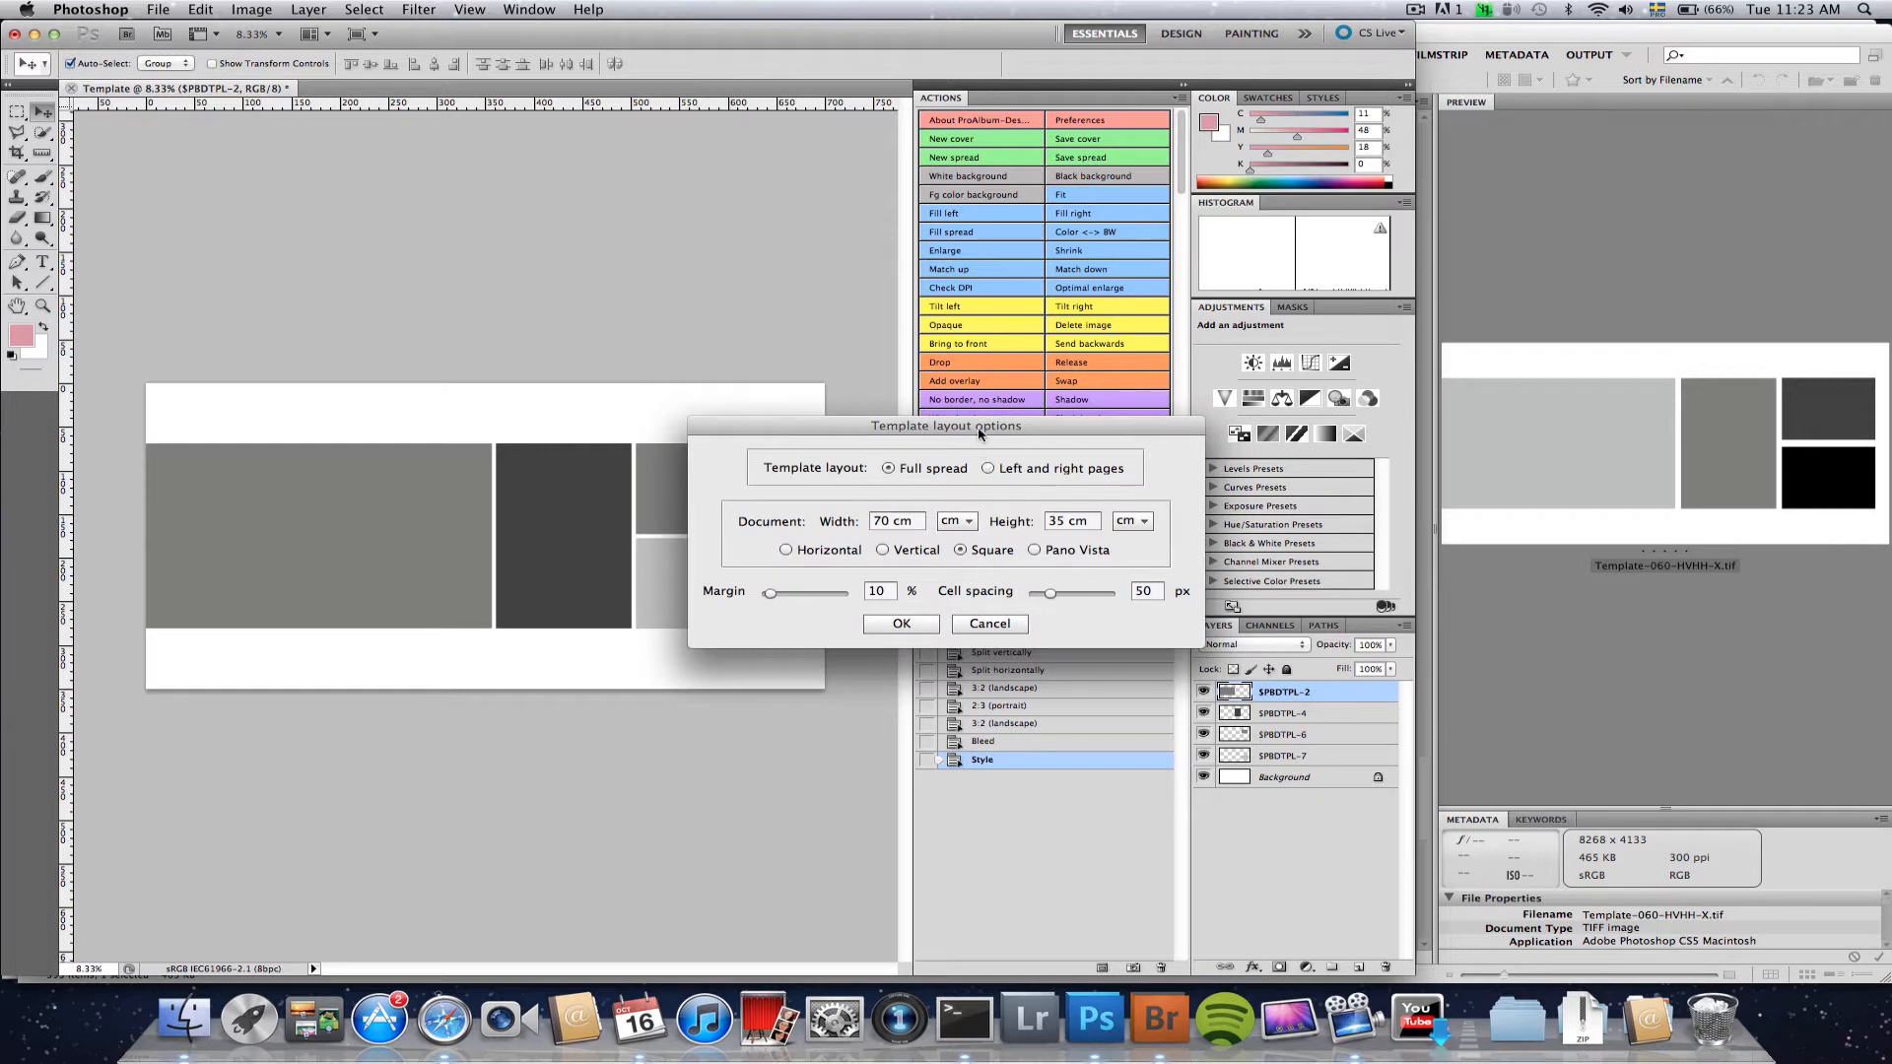
{"action": "left_click_drag", "start_coordinate": [983, 427], "coordinate": [1029, 637]}
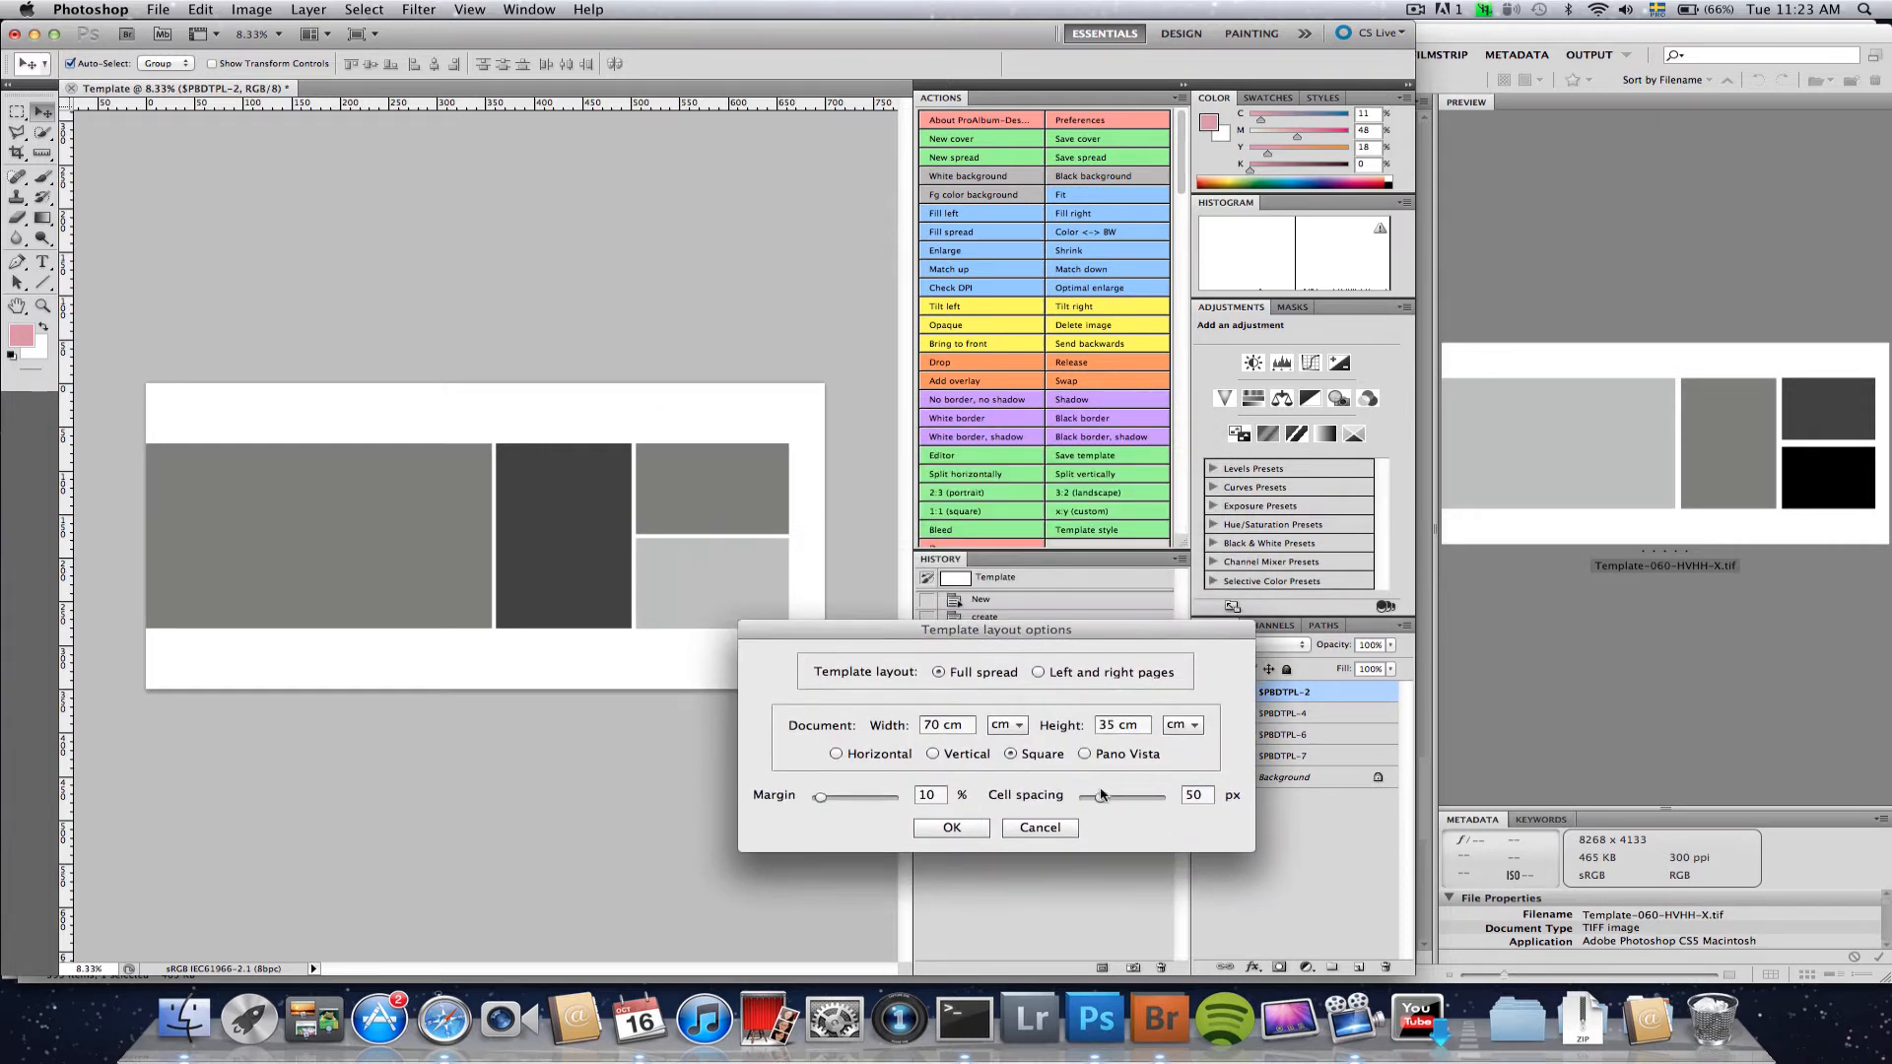
{"action": "left_click_drag", "start_coordinate": [1101, 797], "coordinate": [1122, 803]}
{"action": "left_click", "coordinate": [952, 827]}
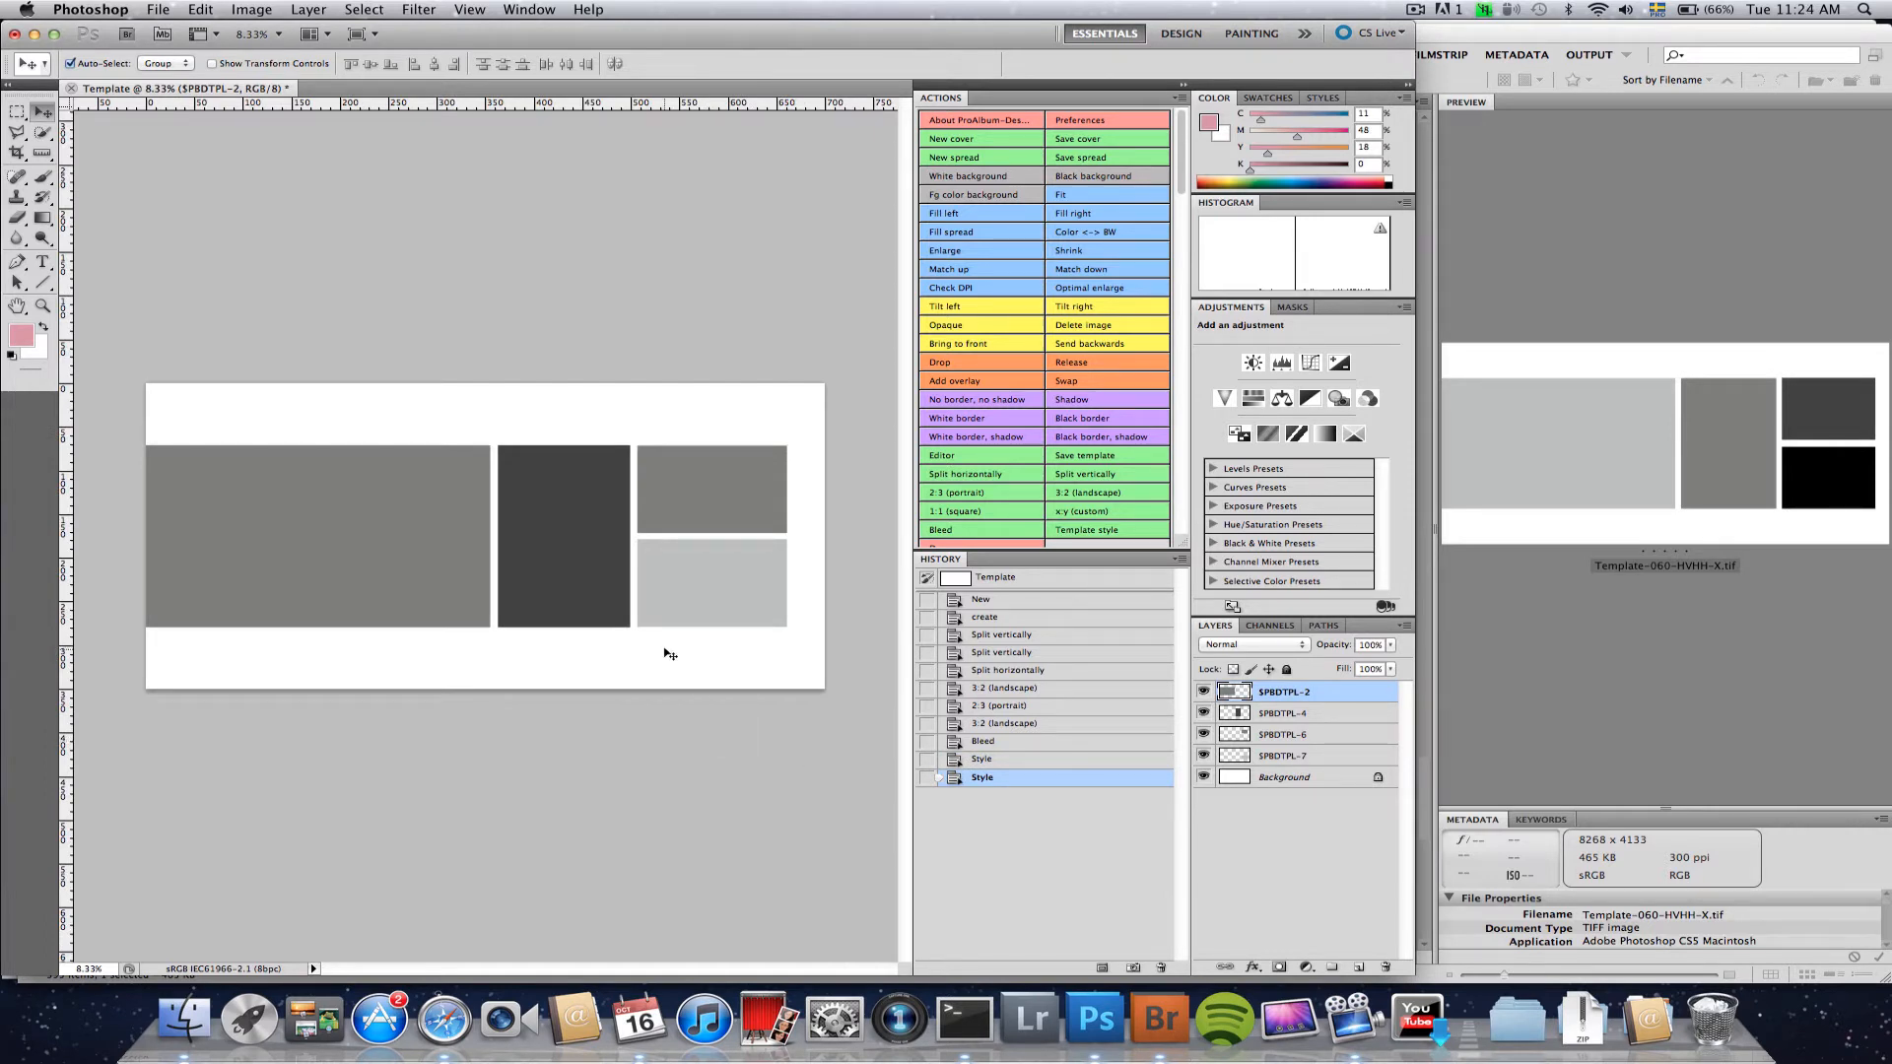
- Save the full-spread layout as a template named Template-500-VHHH-X.tif in the Templates-Square folder
{"action": "left_click", "coordinate": [1079, 458]}
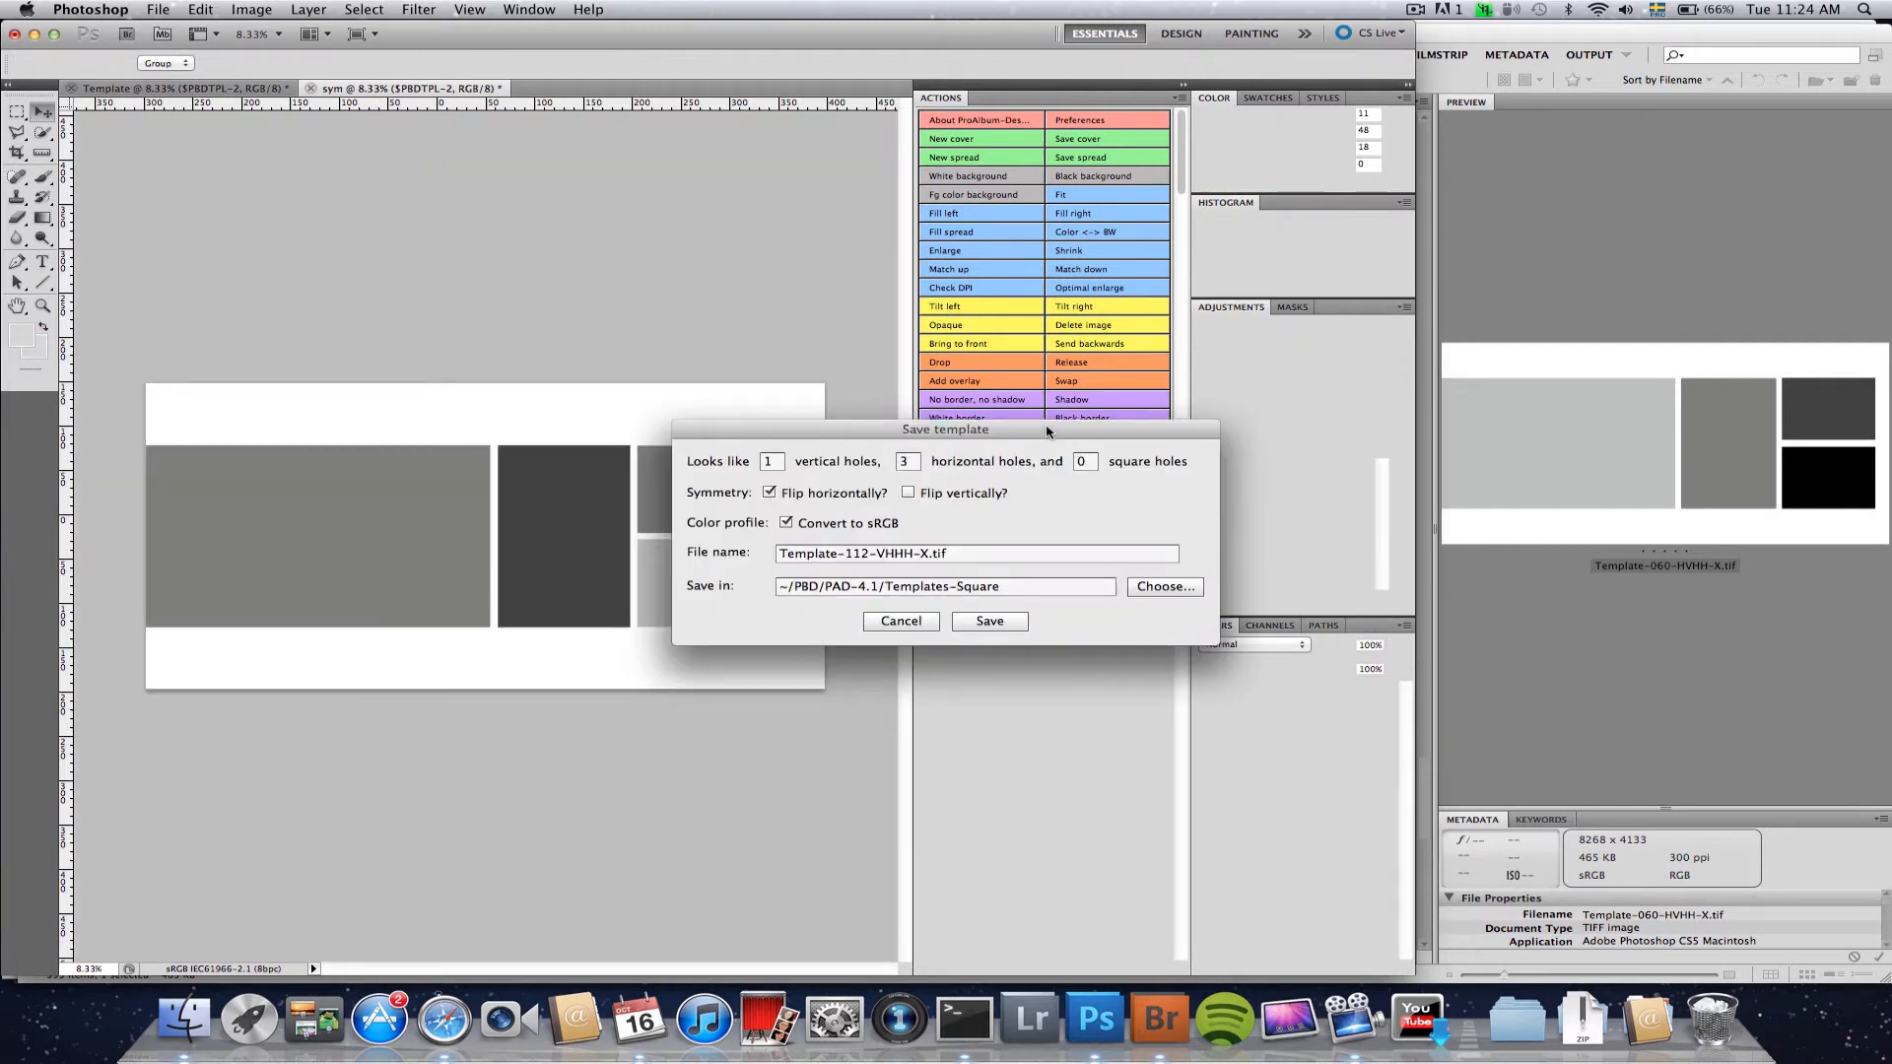
{"action": "left_click_drag", "start_coordinate": [1047, 431], "coordinate": [948, 211]}
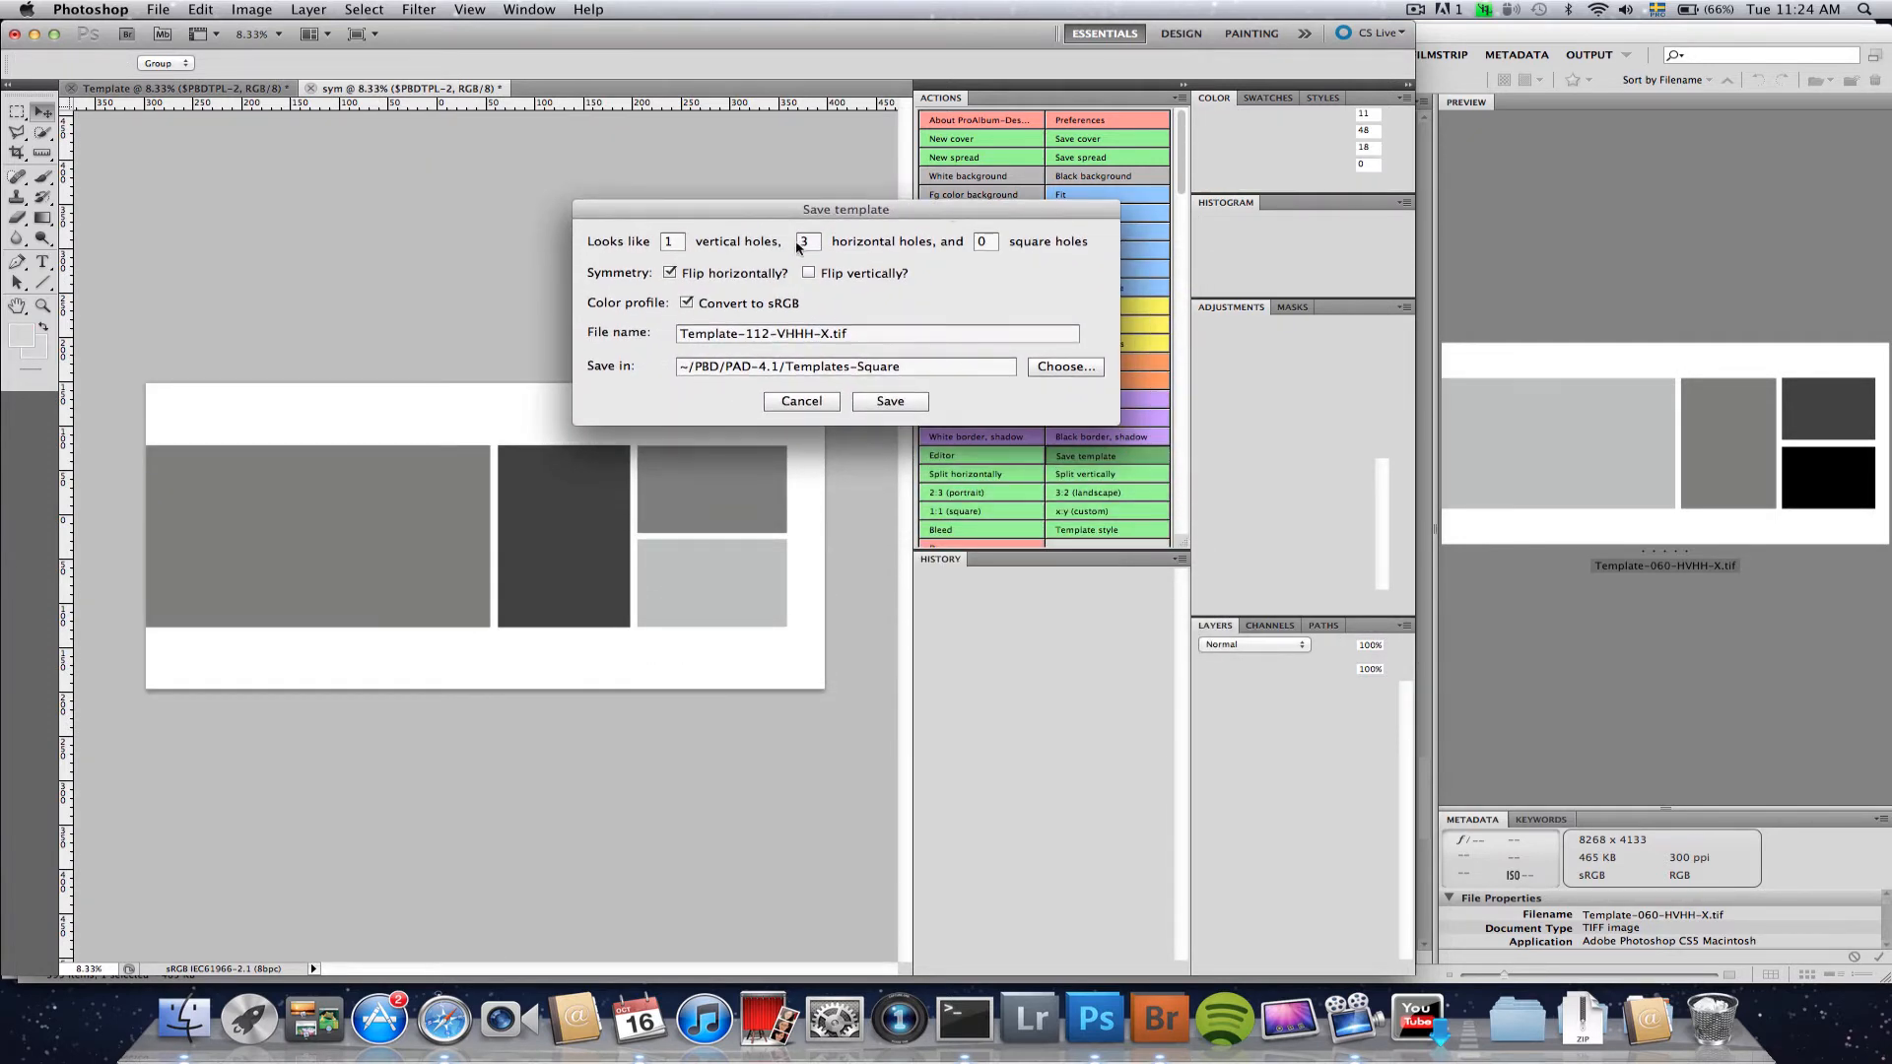
{"action": "left_click_drag", "start_coordinate": [800, 210], "coordinate": [747, 172]}
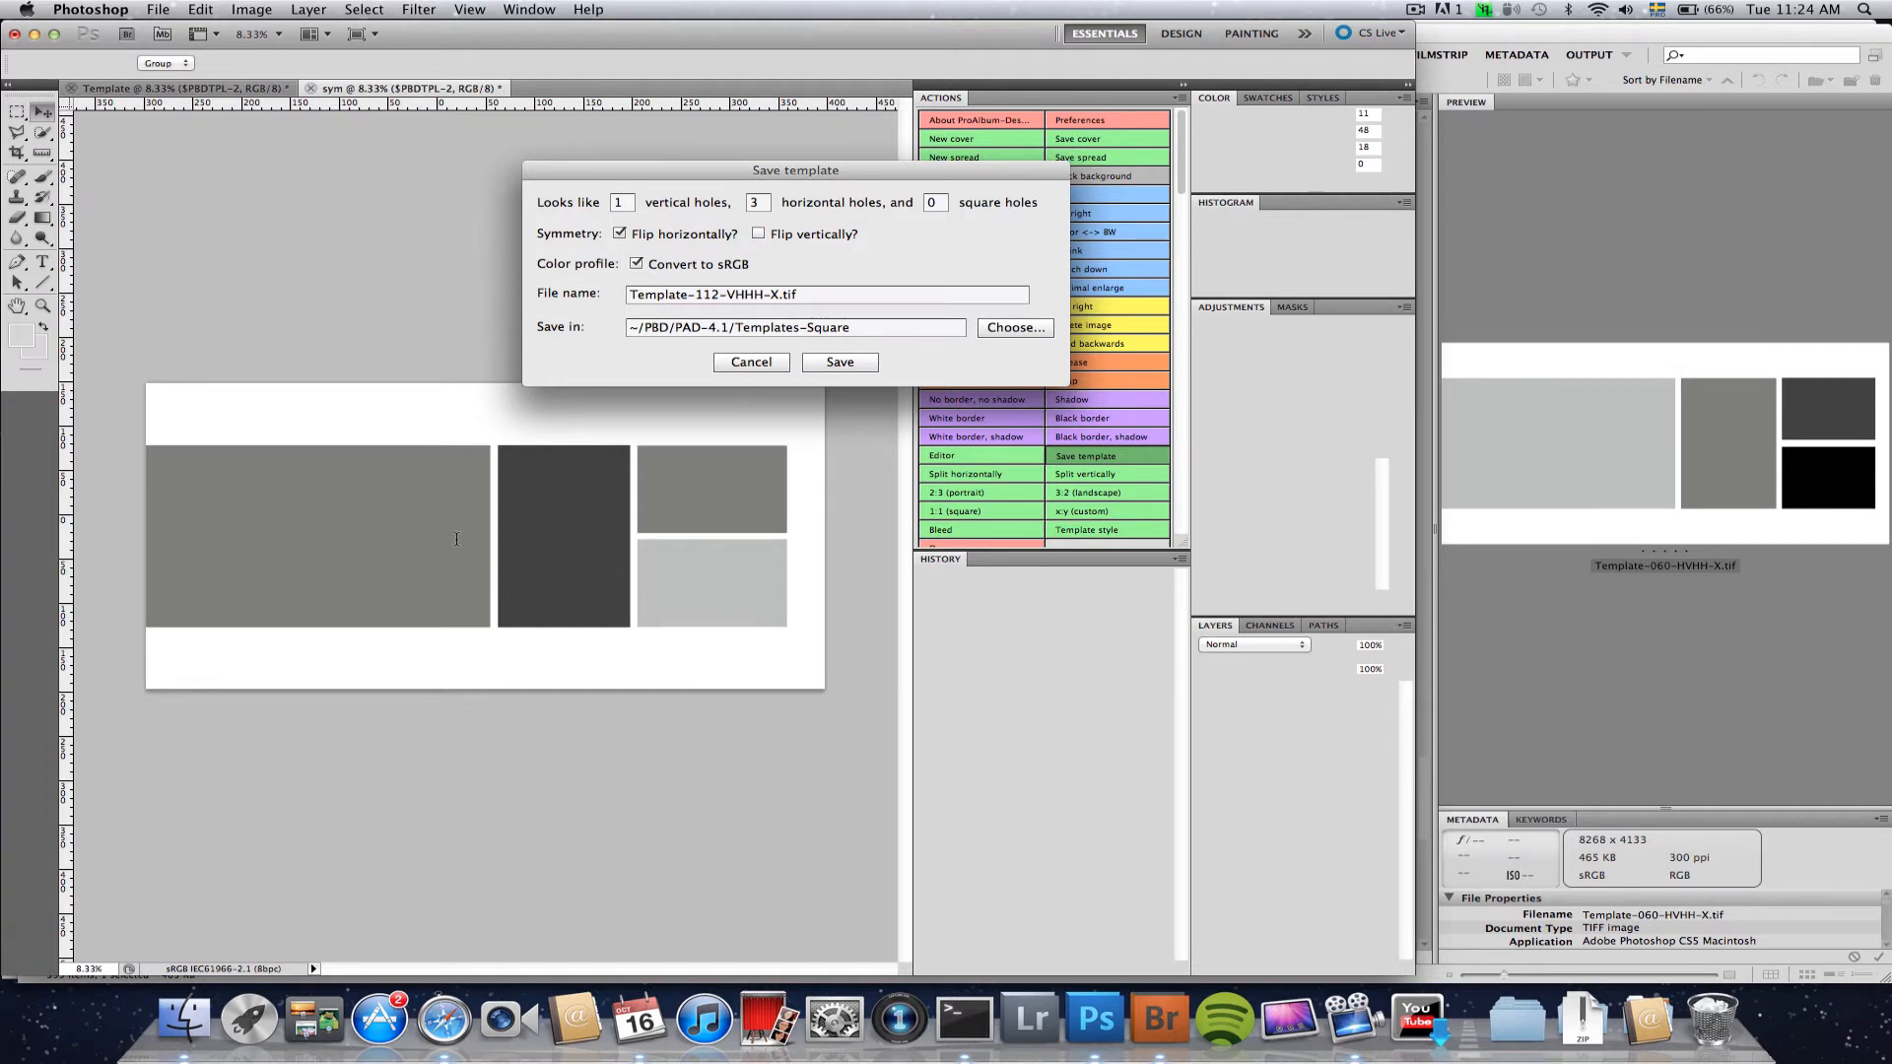
{"action": "left_click", "coordinate": [702, 296]}
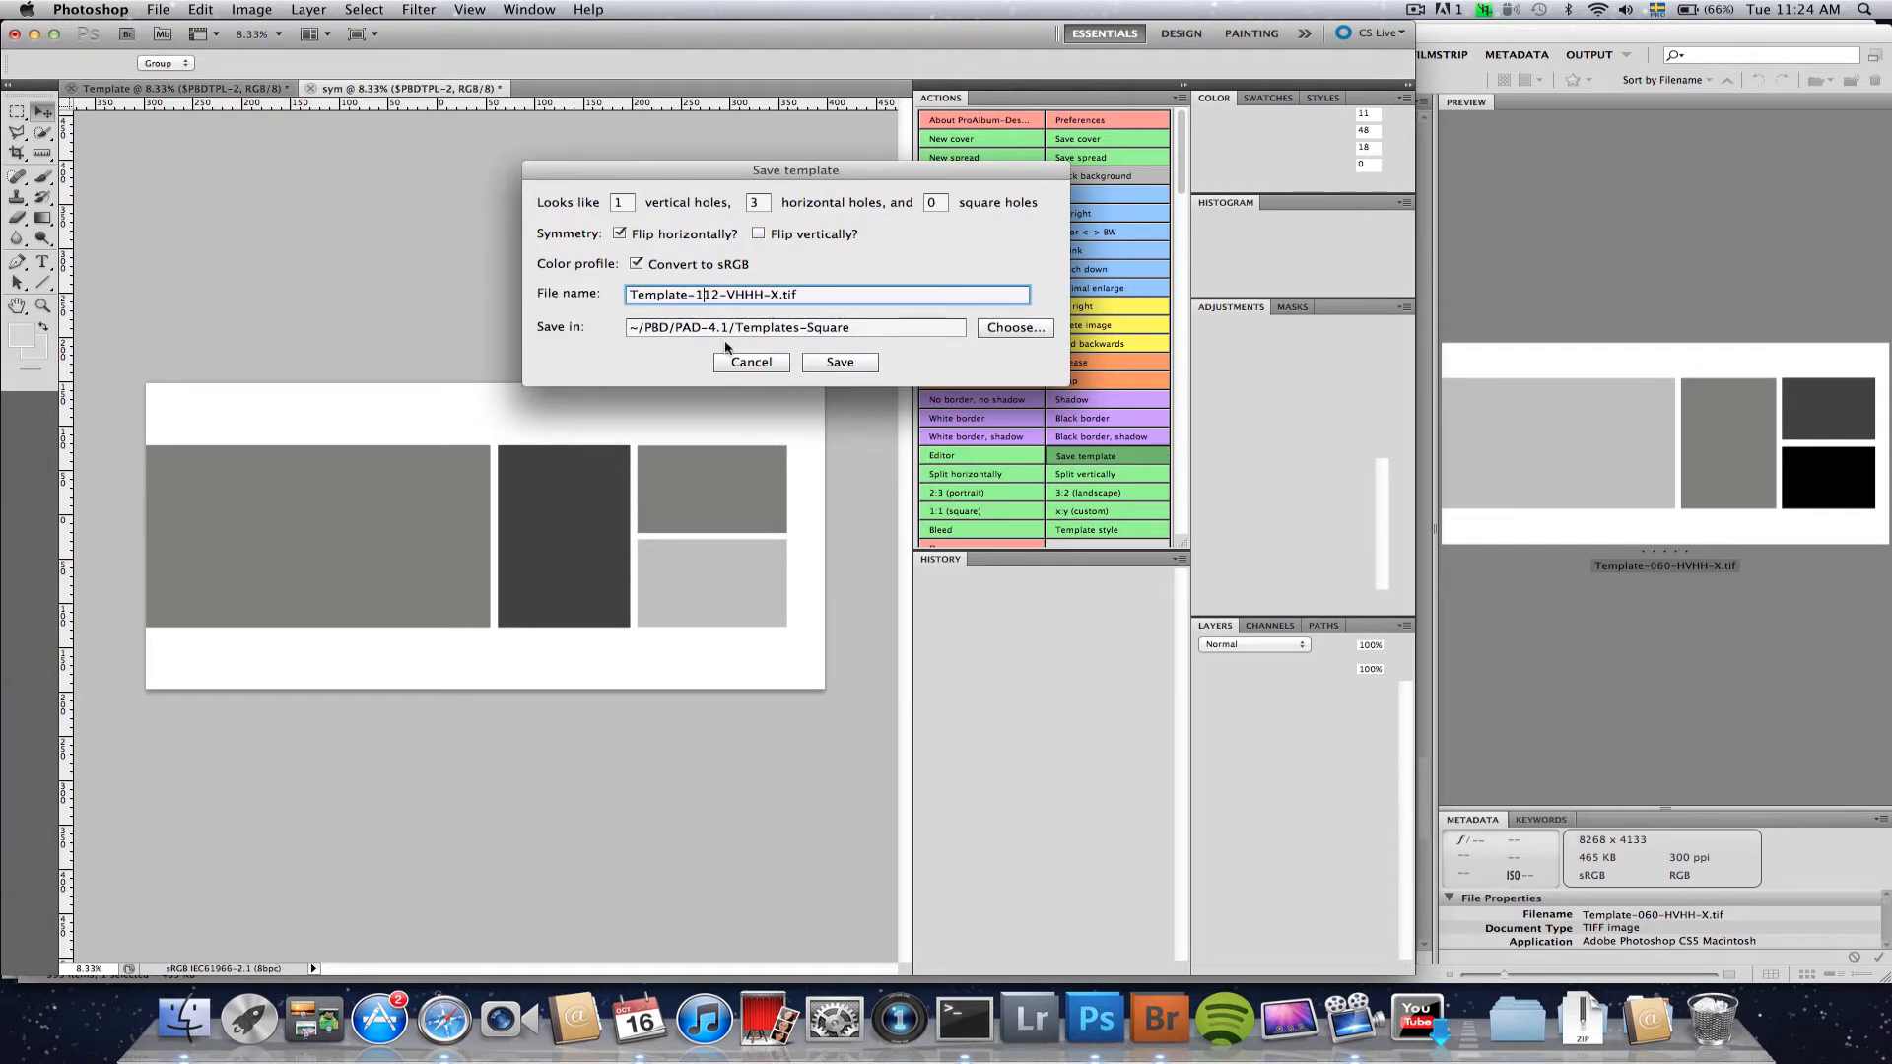
{"action": "key", "text": "BackSpace"}
{"action": "type", "text": "5"}
{"action": "key", "text": "Delete"}
{"action": "key", "text": "Delete"}
{"action": "type", "text": "00"}
{"action": "left_click", "coordinate": [840, 363]}
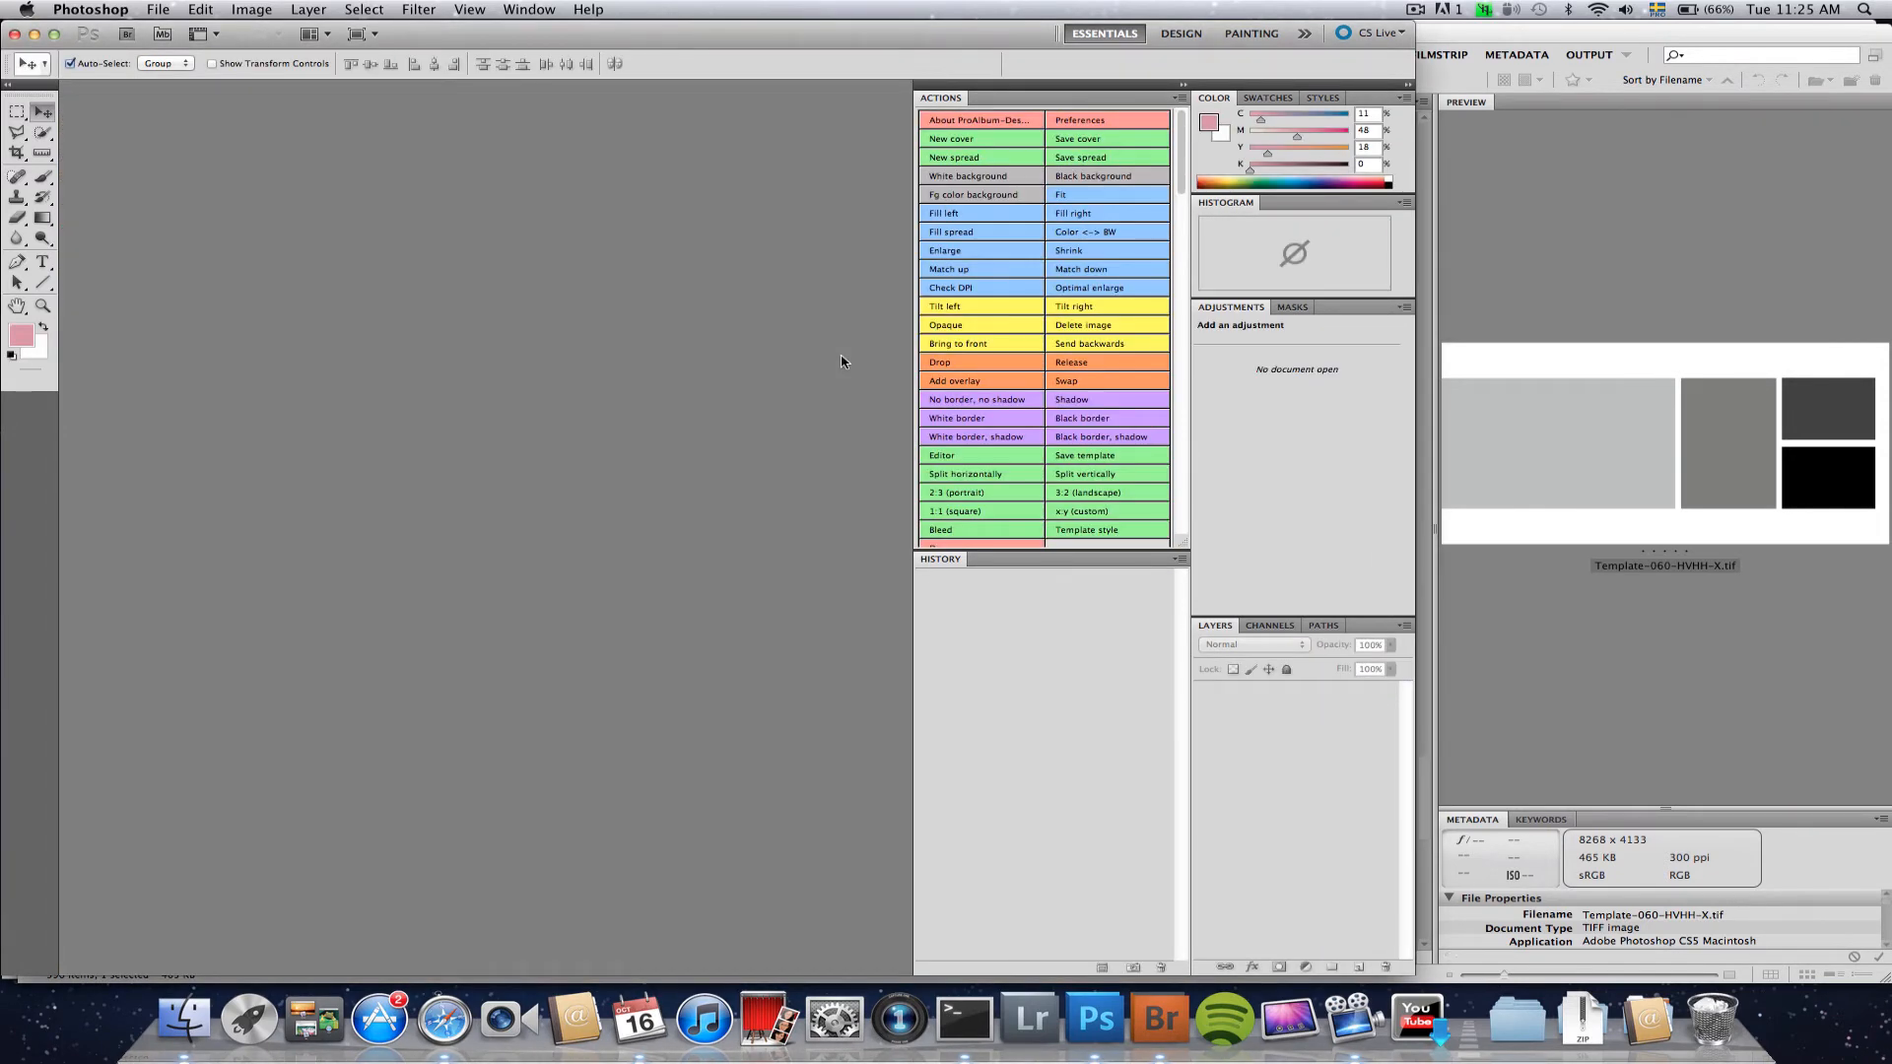
- Switch to Adobe Bridge's naturbilder-900 folder window and select the four photos Irsta200.jpg through Irsta203.jpg
{"action": "left_click", "coordinate": [1161, 1020]}
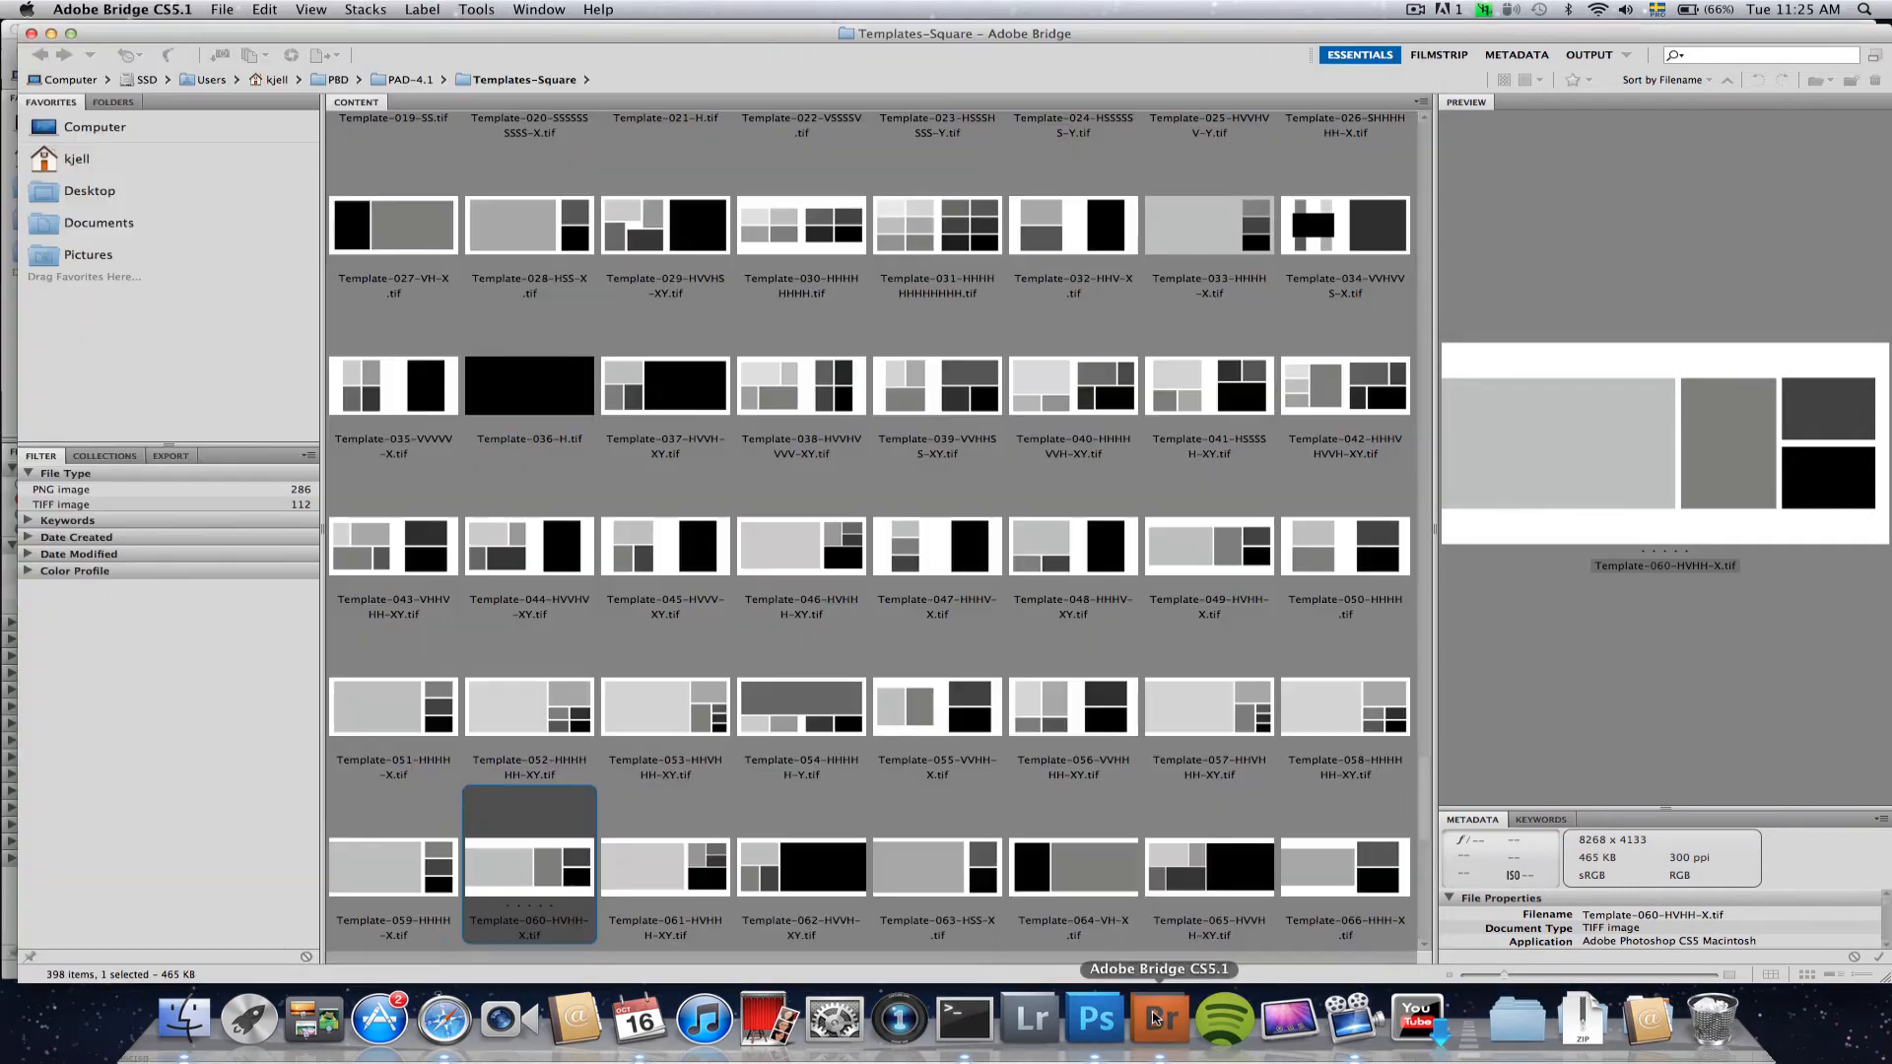
{"action": "left_click", "coordinate": [519, 9]}
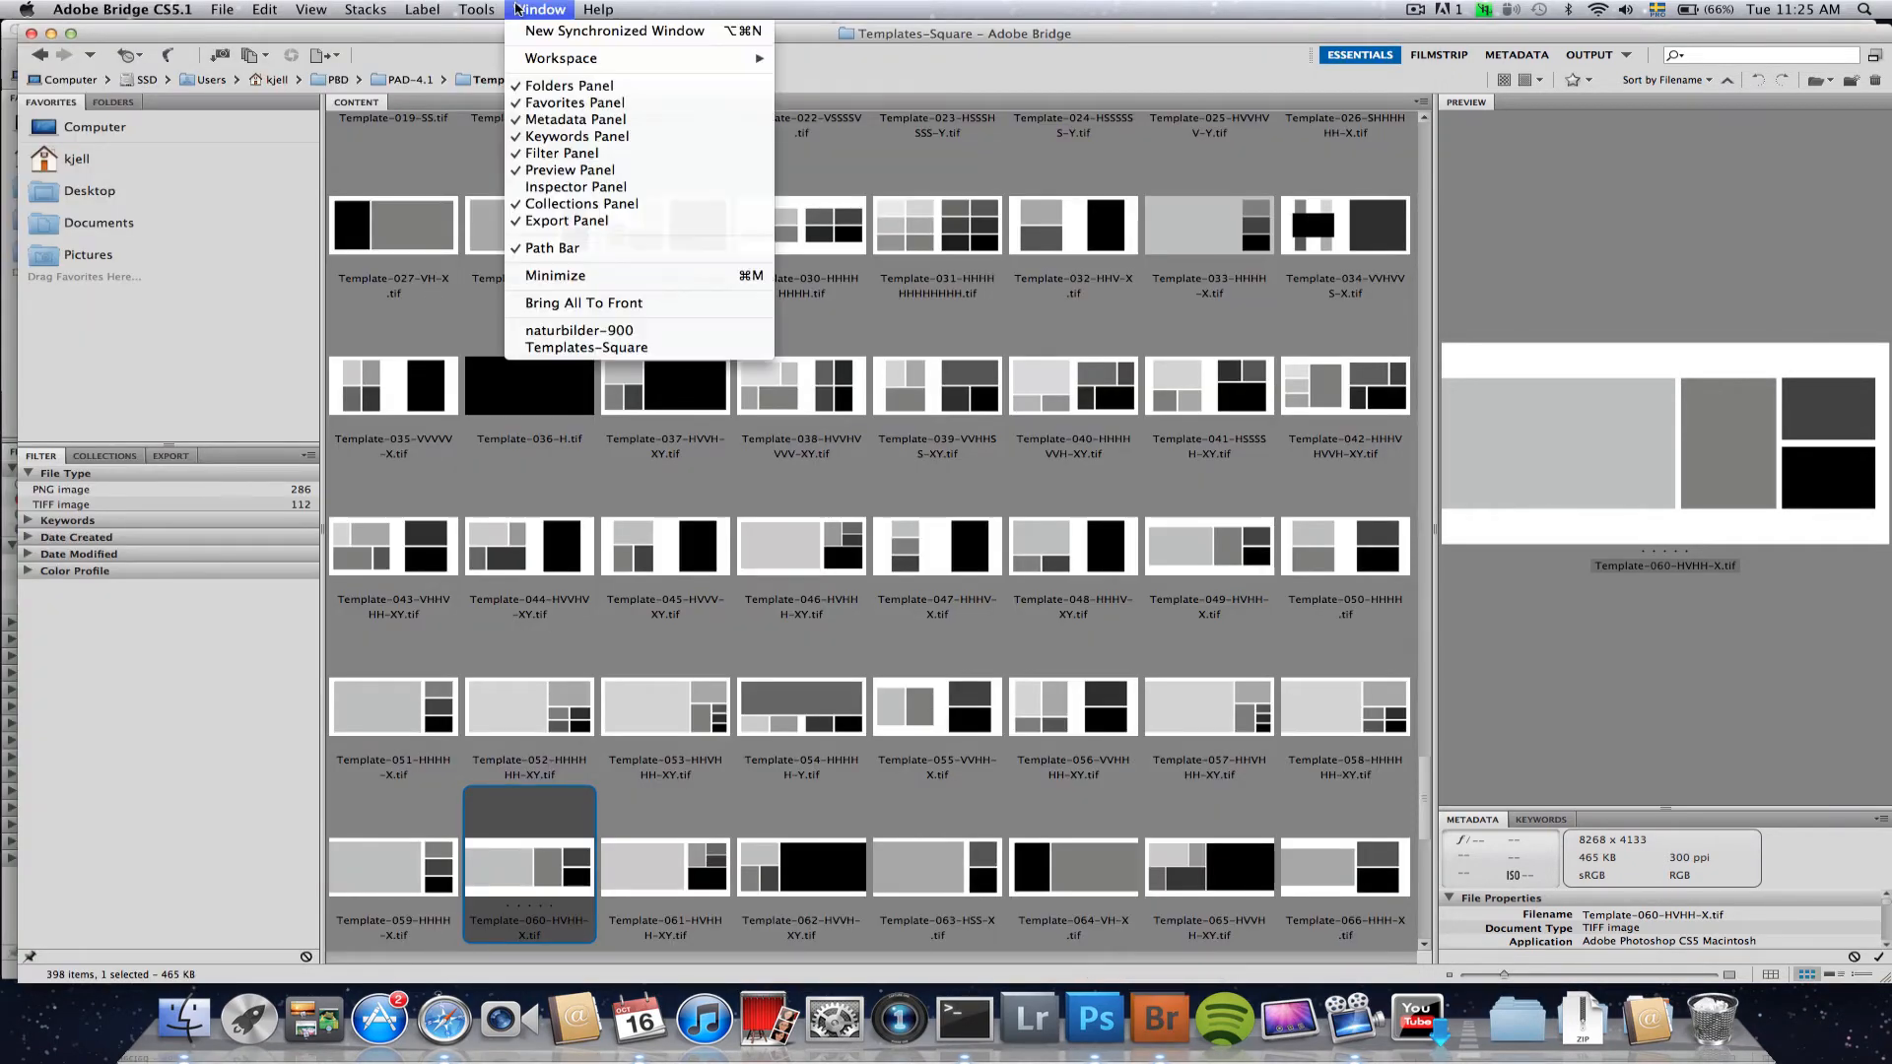
{"action": "left_click", "coordinate": [595, 332]}
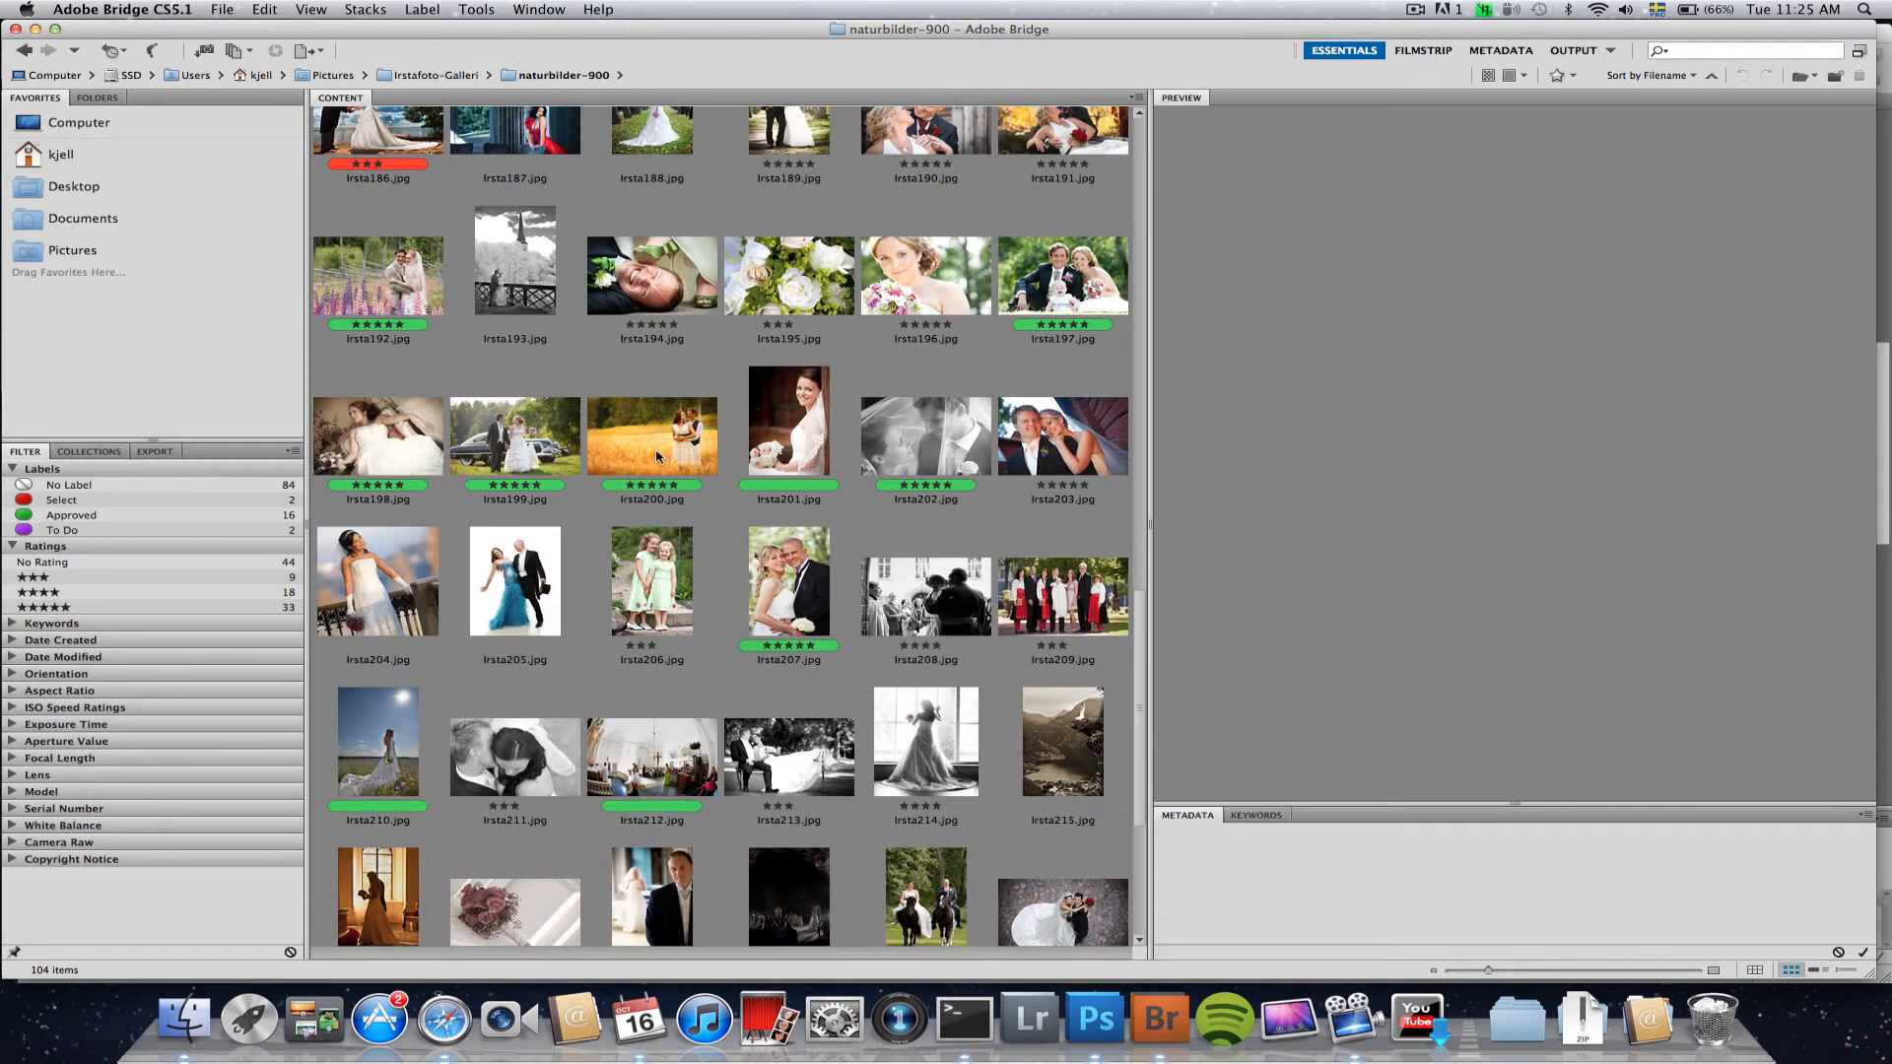
{"action": "left_click", "coordinate": [939, 458]}
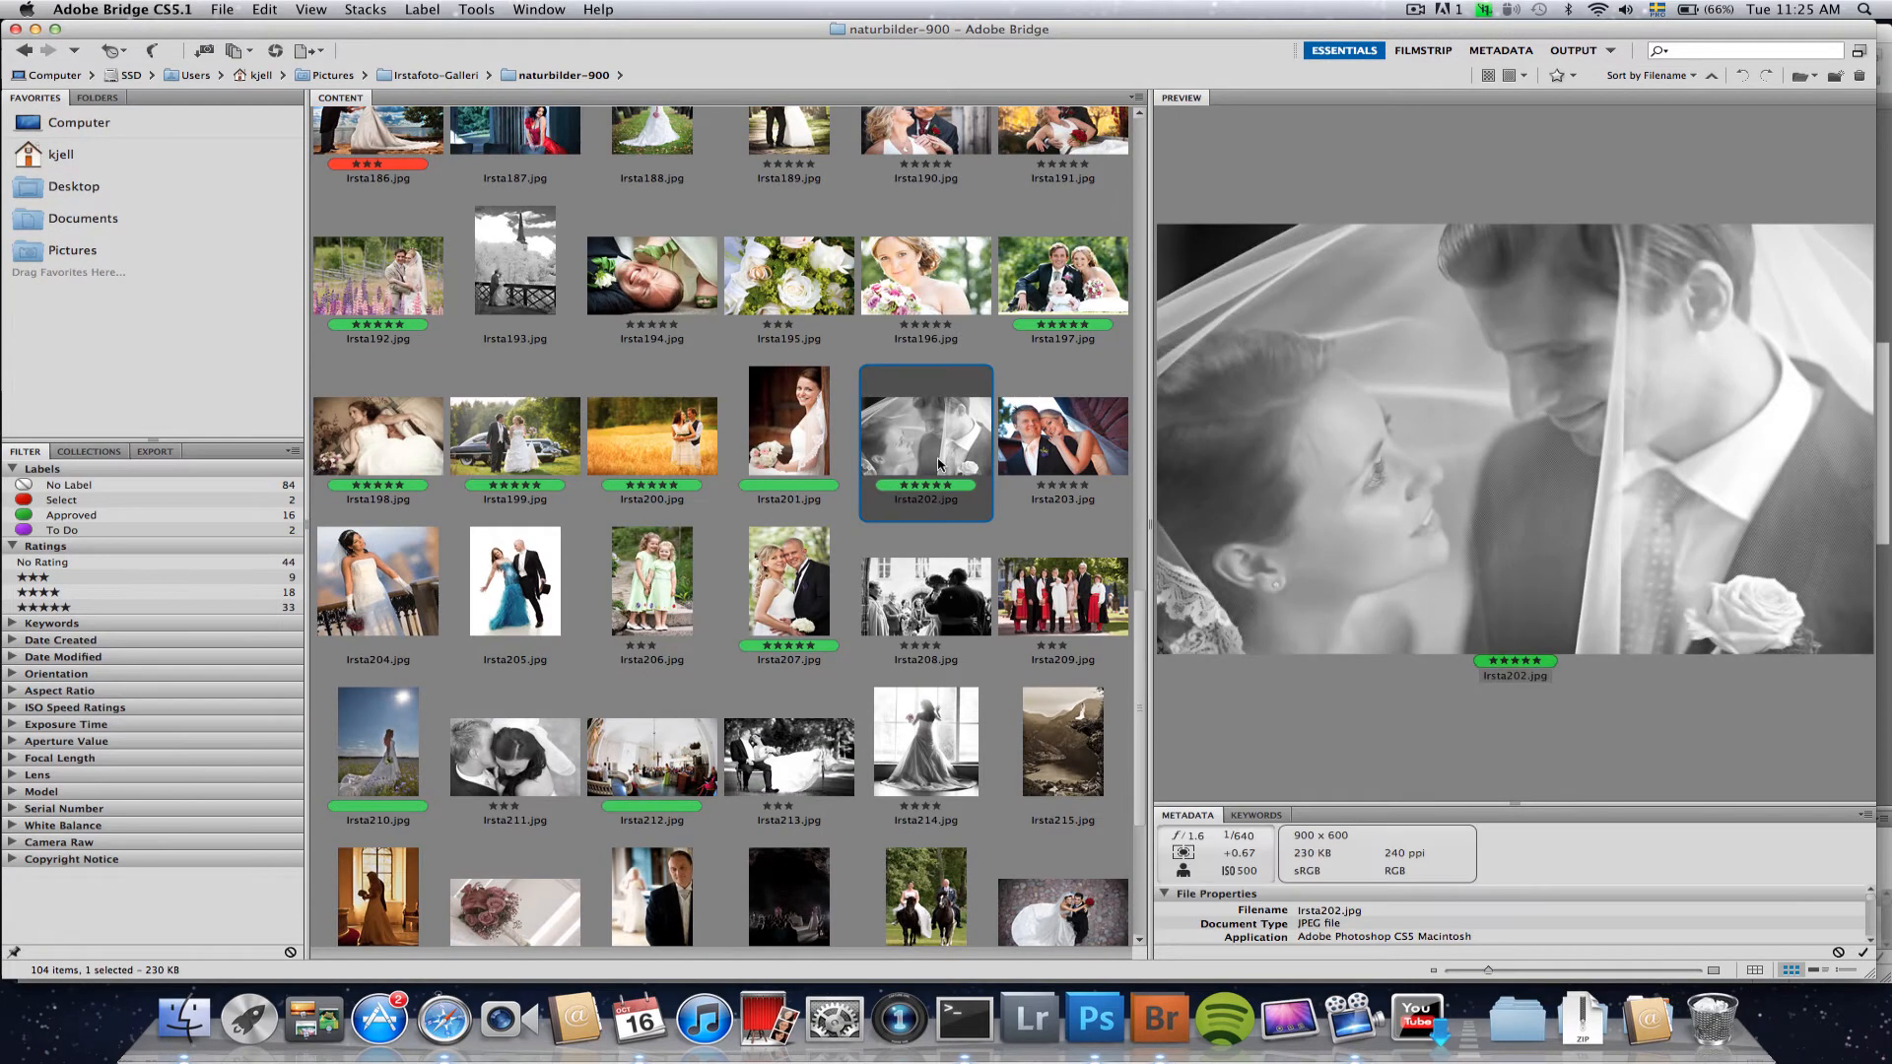
{"action": "left_click", "coordinate": [1070, 453], "text": "super"}
{"action": "left_click", "coordinate": [668, 465], "text": "super"}
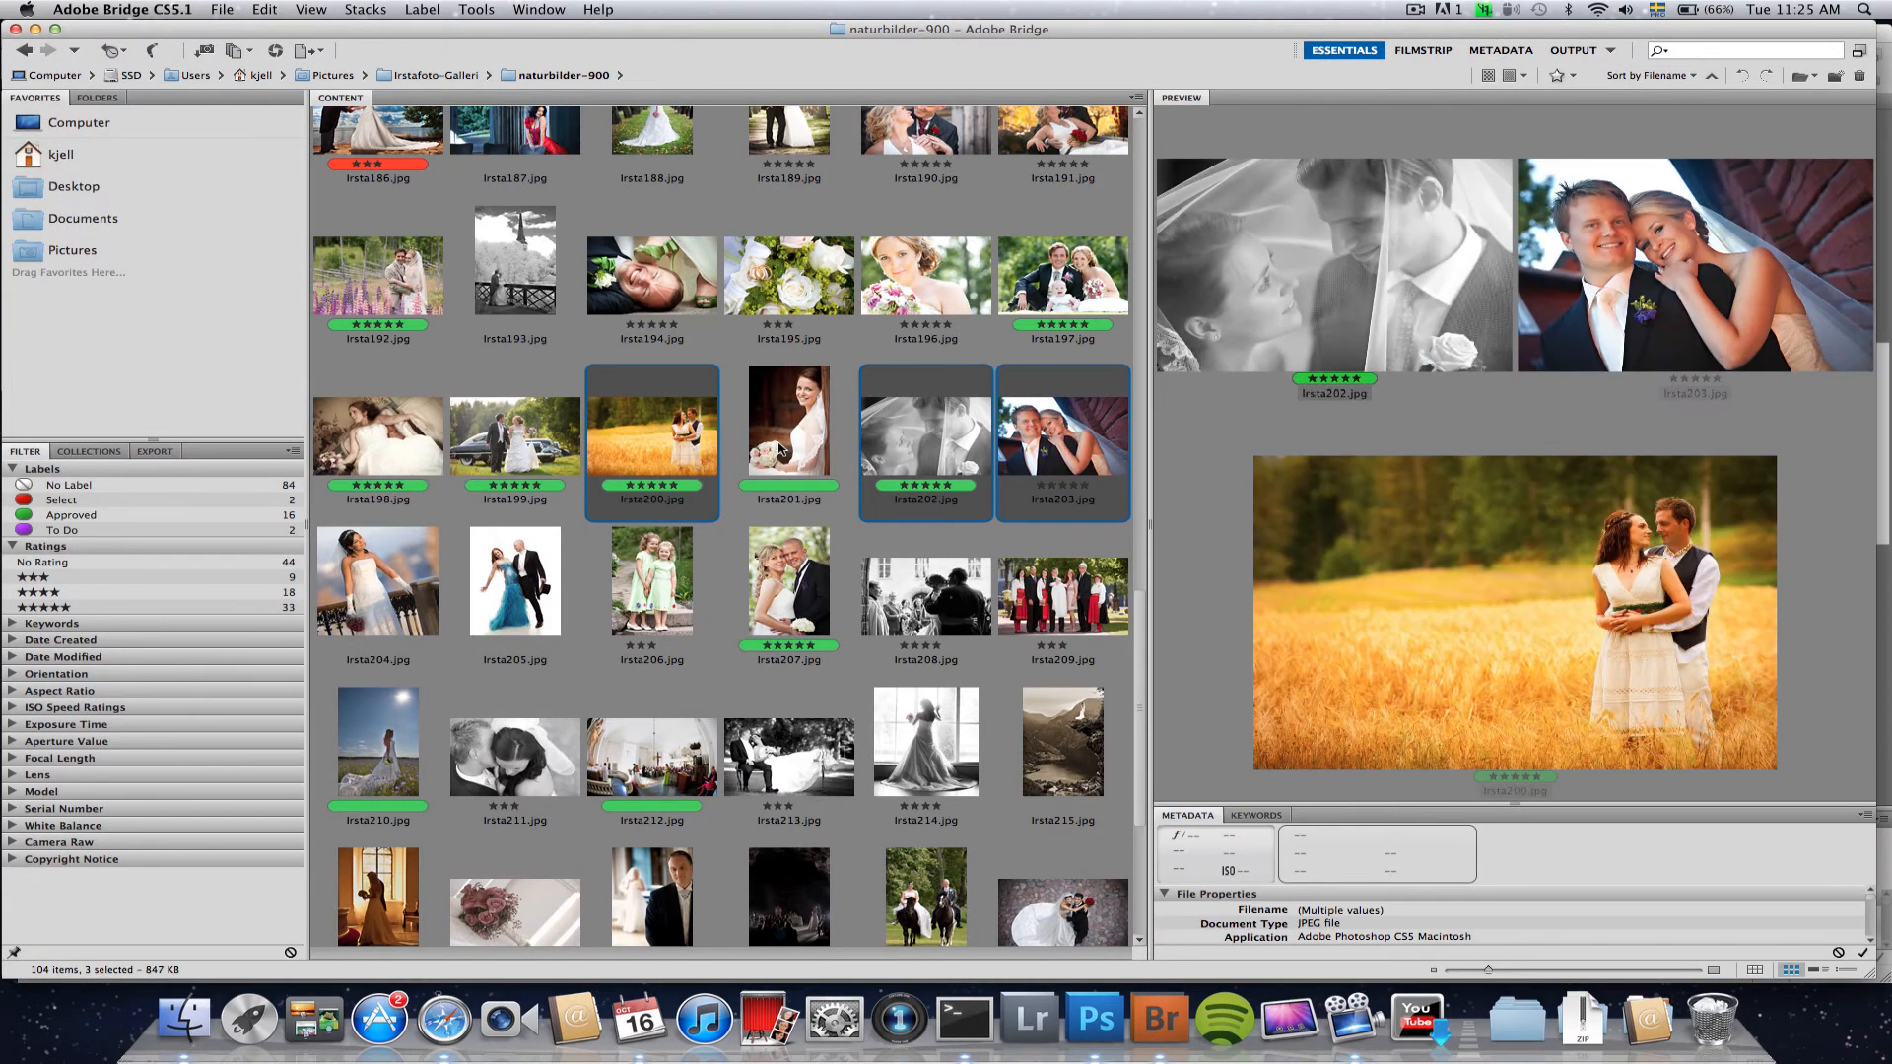
{"action": "left_click", "coordinate": [781, 448], "text": "super"}
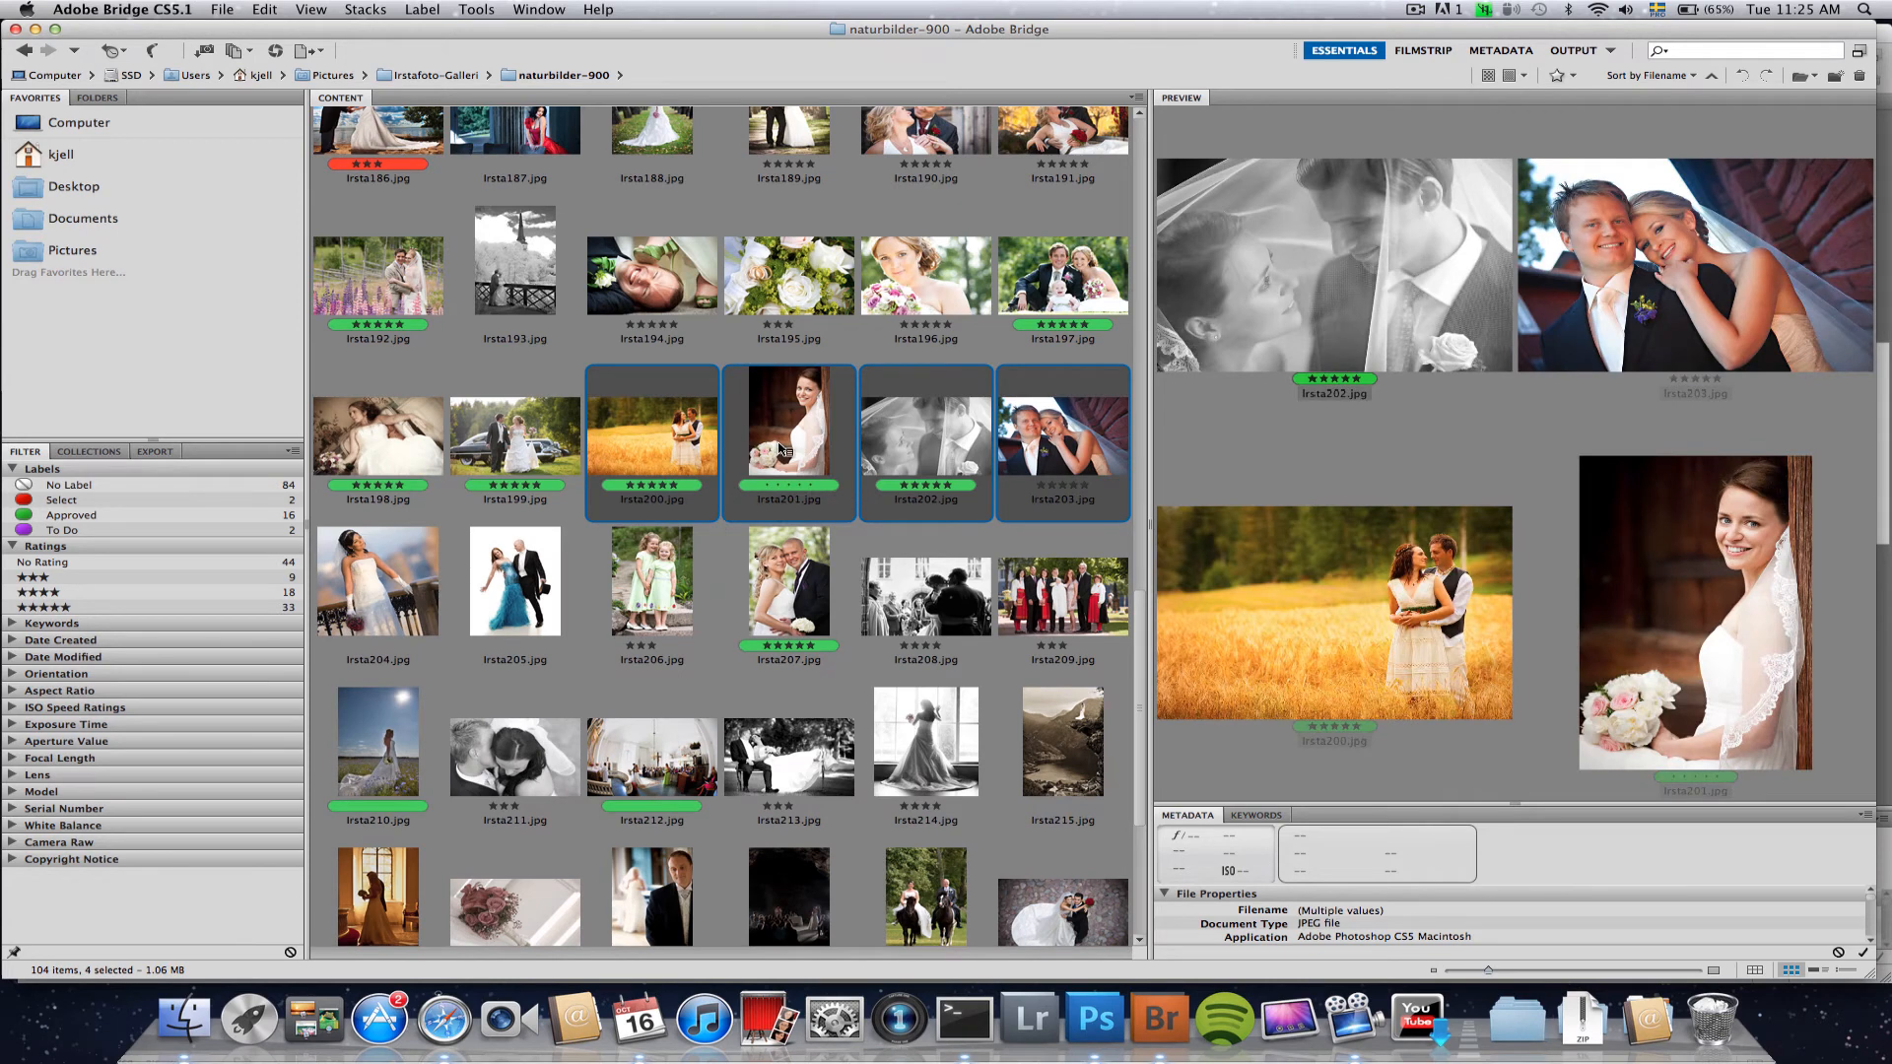
- Build a ProAlbum-Designer spread from the selected photos using the Template-500 version with the large cell on the left
{"action": "right_click", "coordinate": [782, 448]}
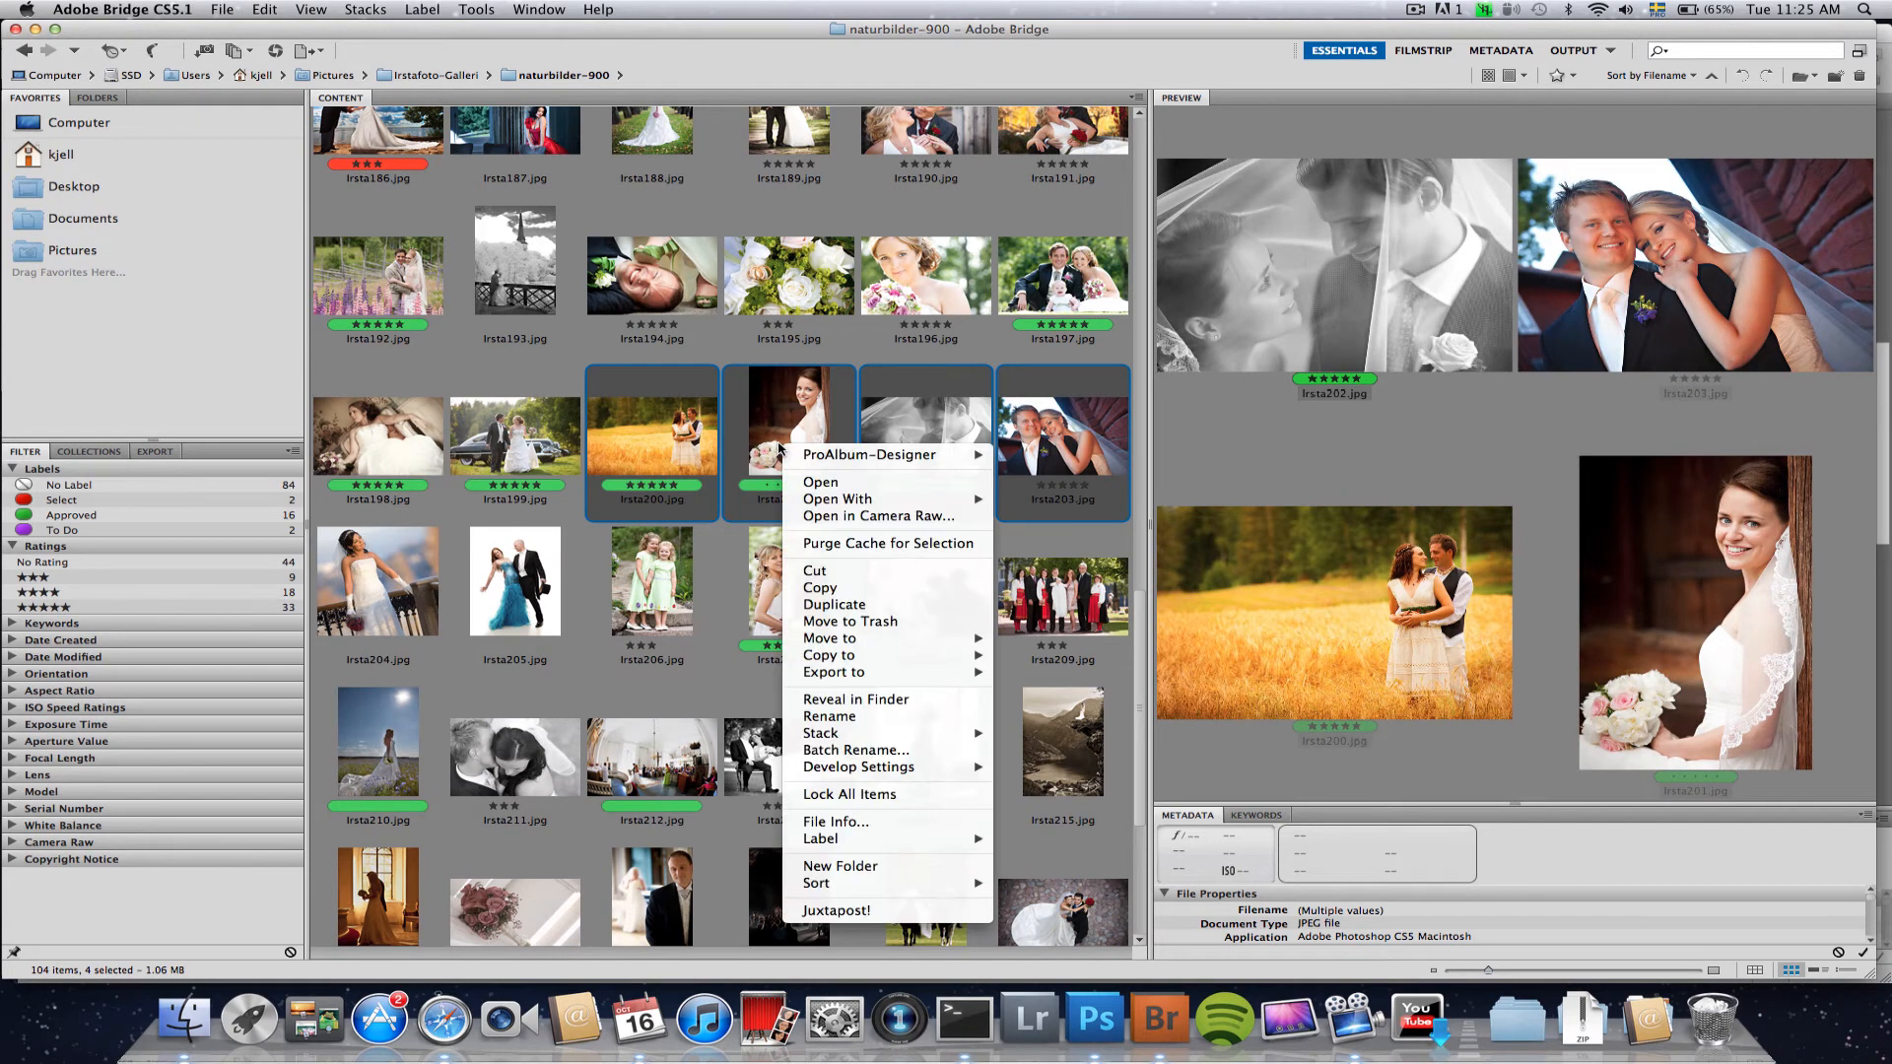
{"action": "mouse_move", "coordinate": [887, 455]}
{"action": "left_click", "coordinate": [1055, 471]}
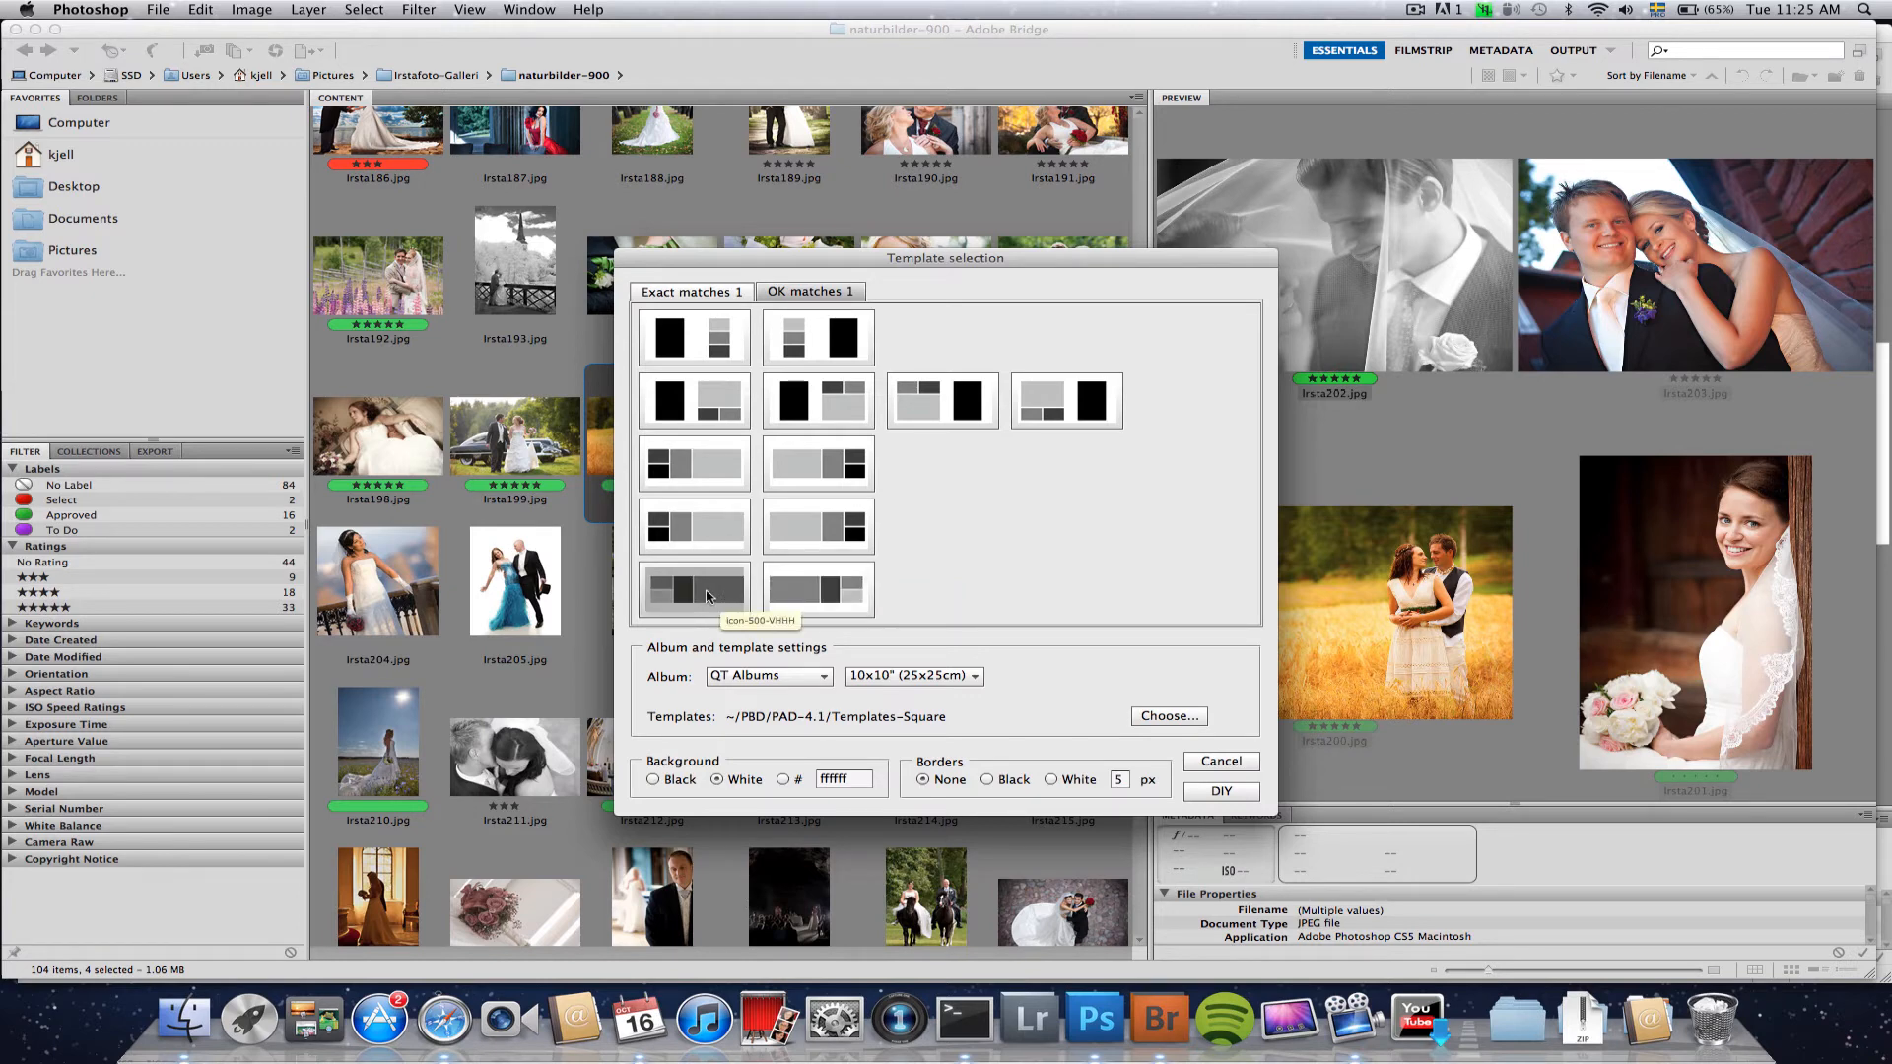
{"action": "left_click", "coordinate": [778, 596]}
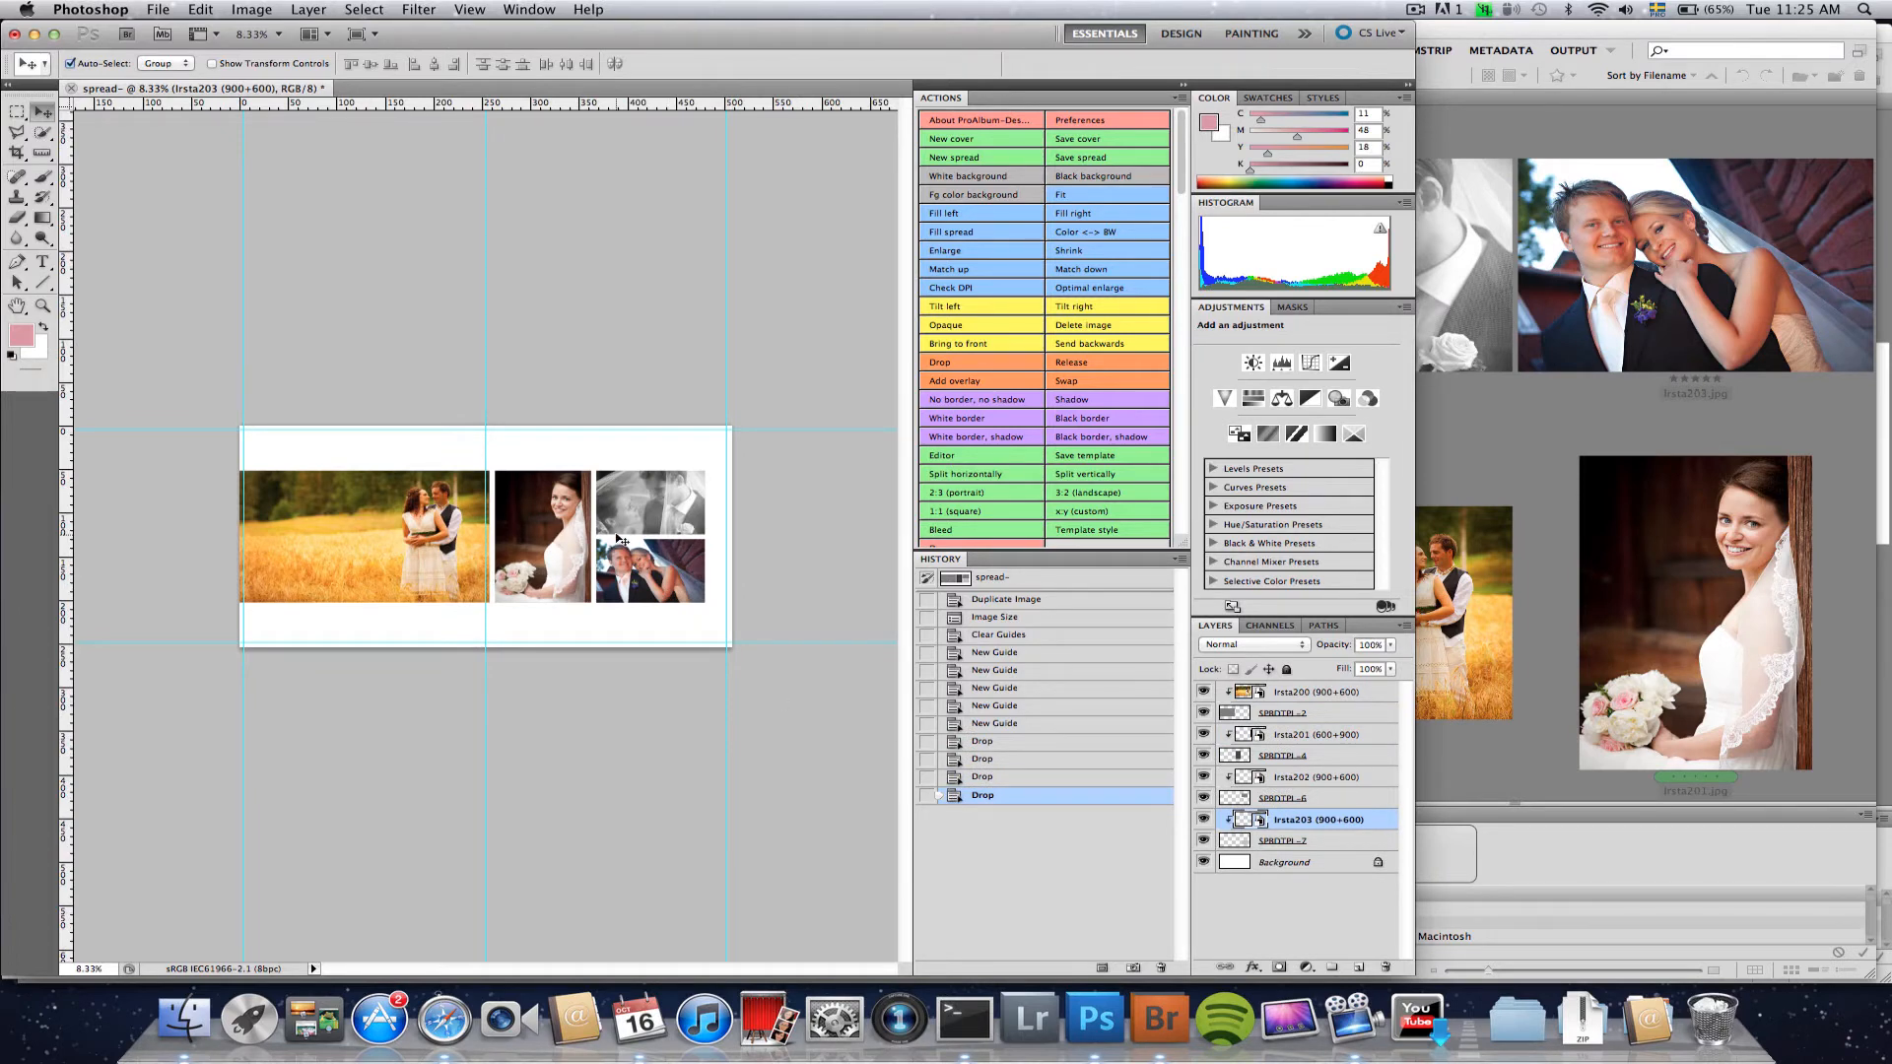
- Close the test spread without saving and widen the Photoshop window to fill the screen
{"action": "key", "text": "super+w"}
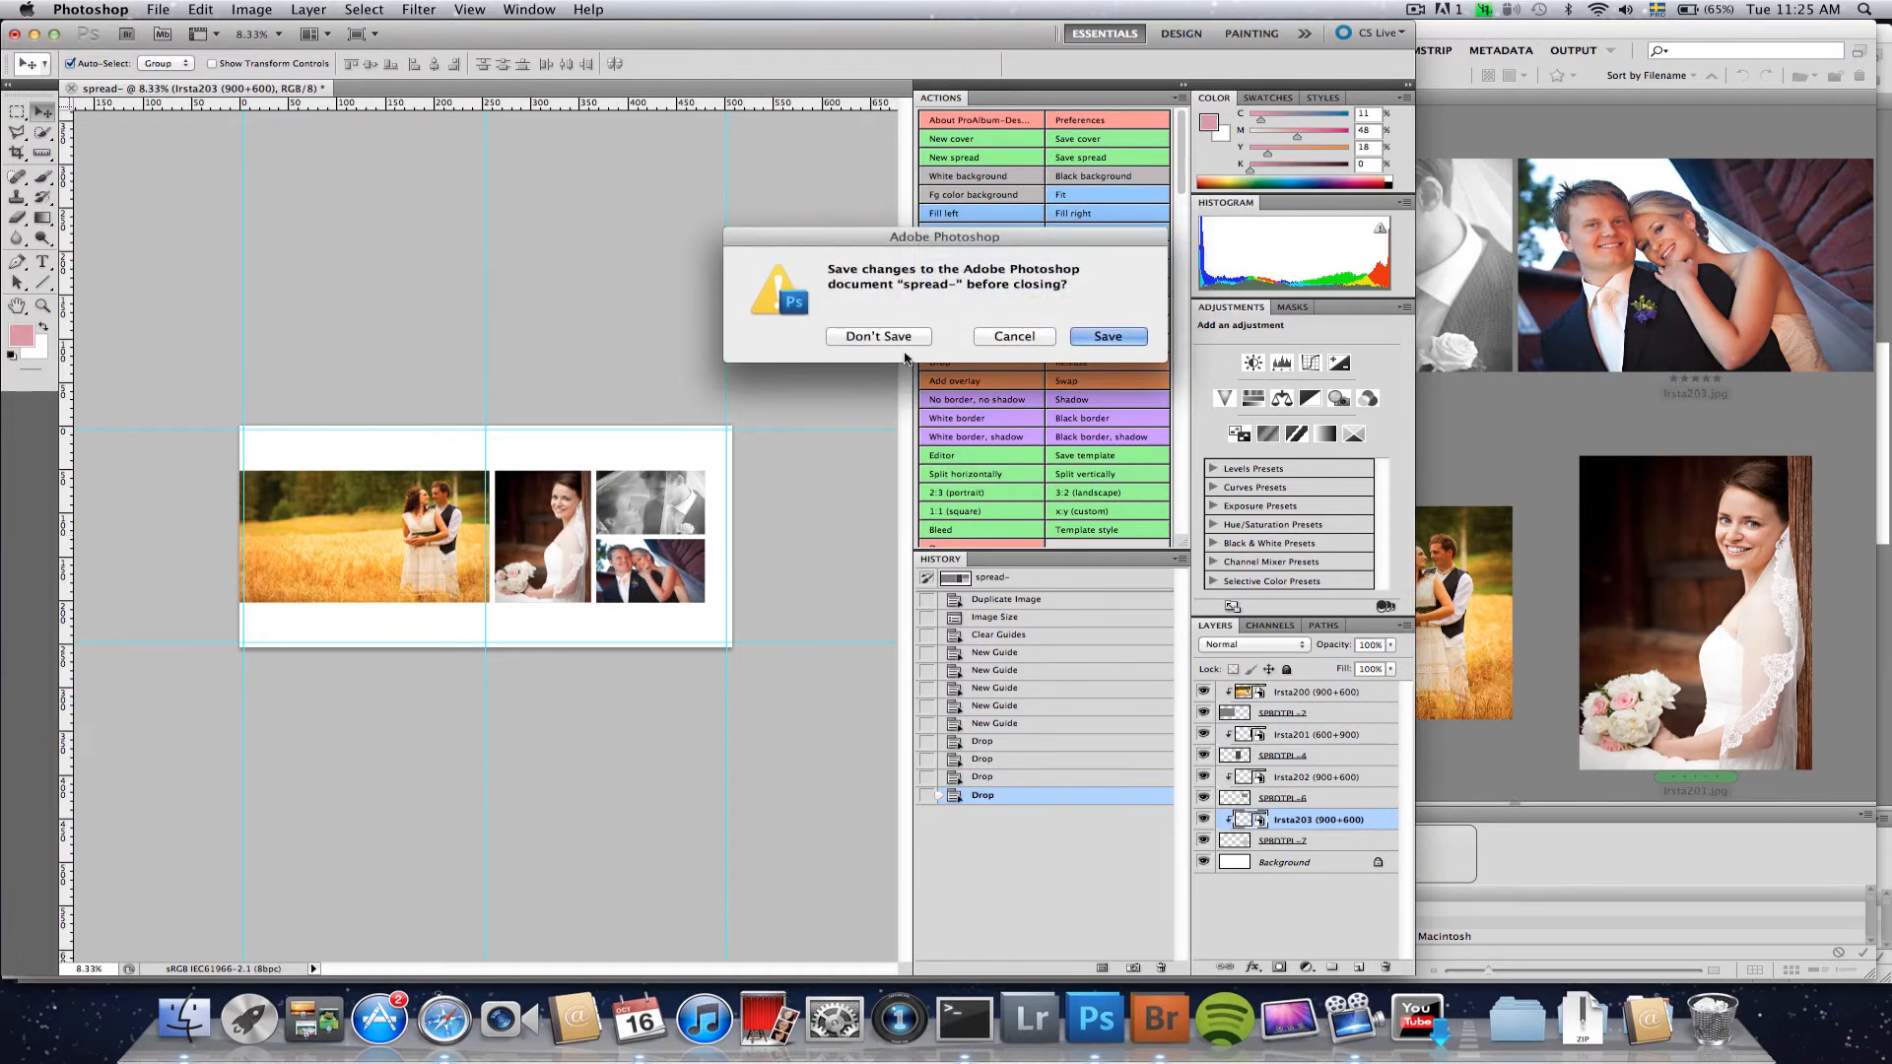
{"action": "left_click", "coordinate": [887, 340]}
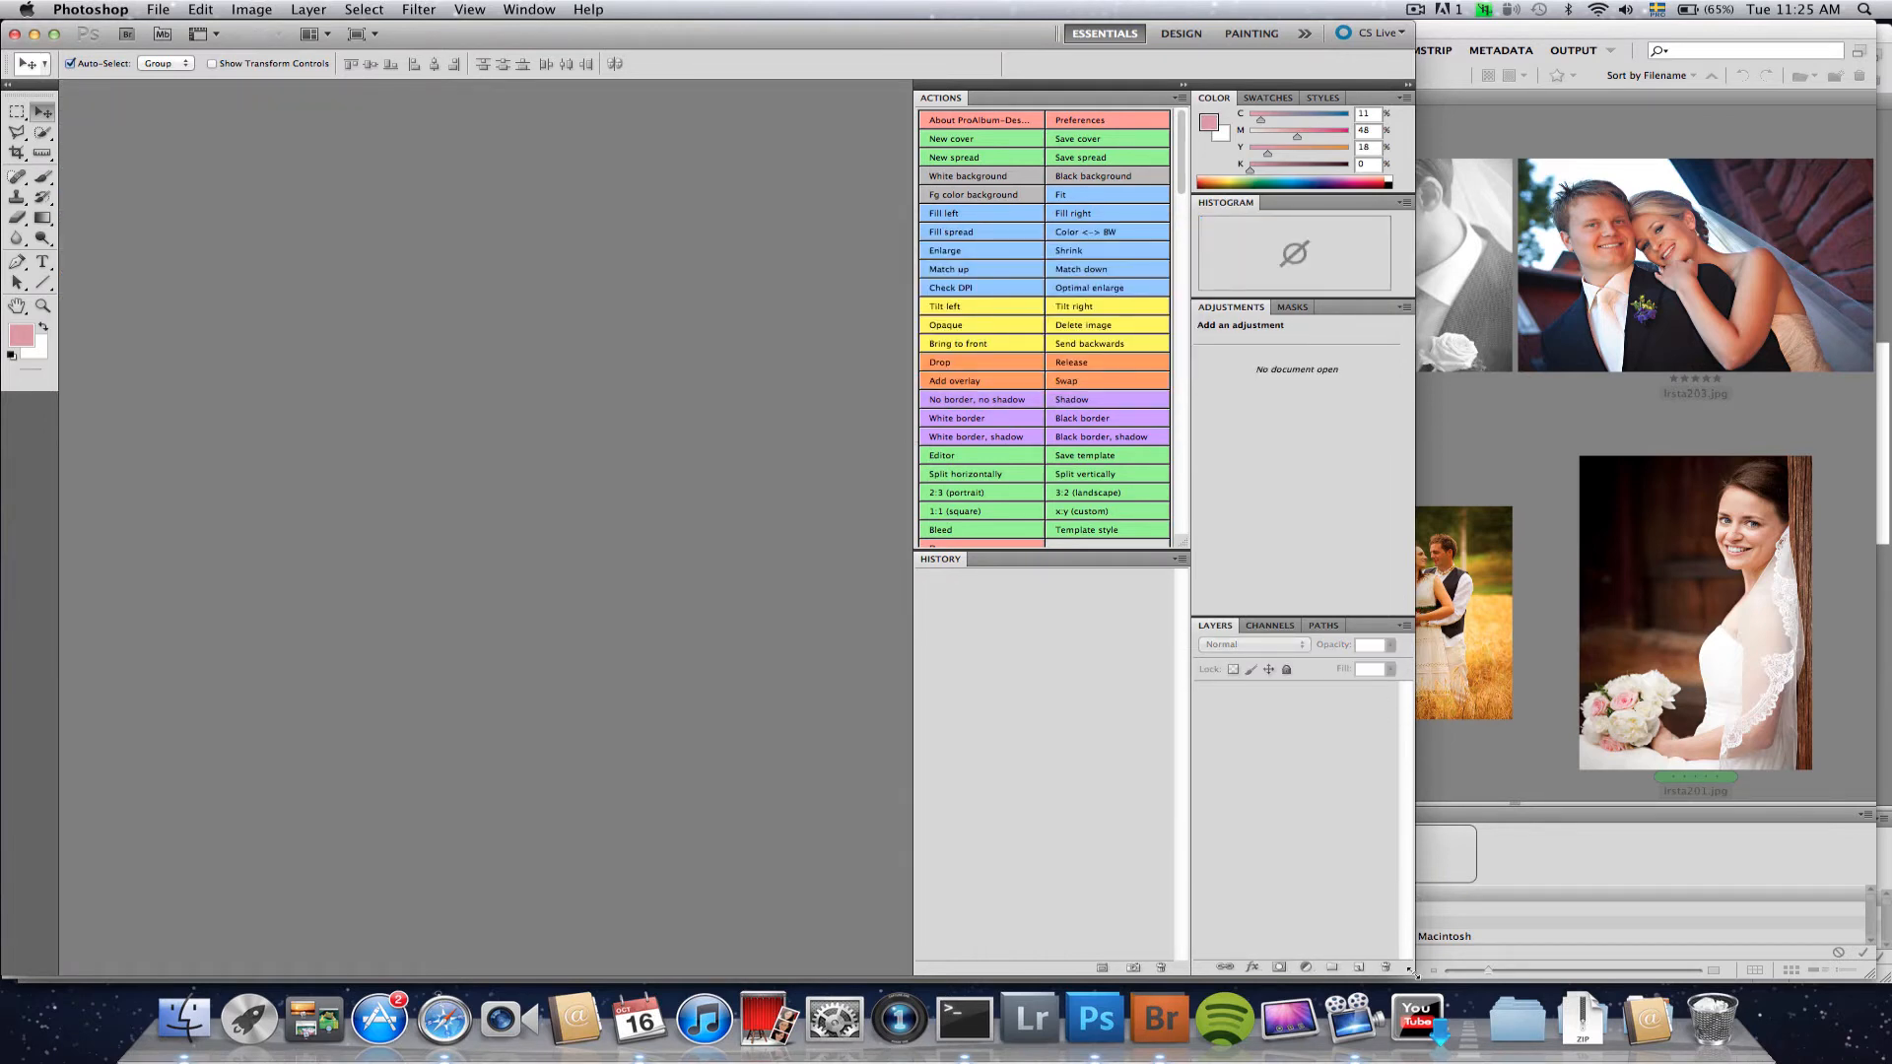
{"action": "left_click_drag", "start_coordinate": [1413, 975], "coordinate": [1882, 987]}
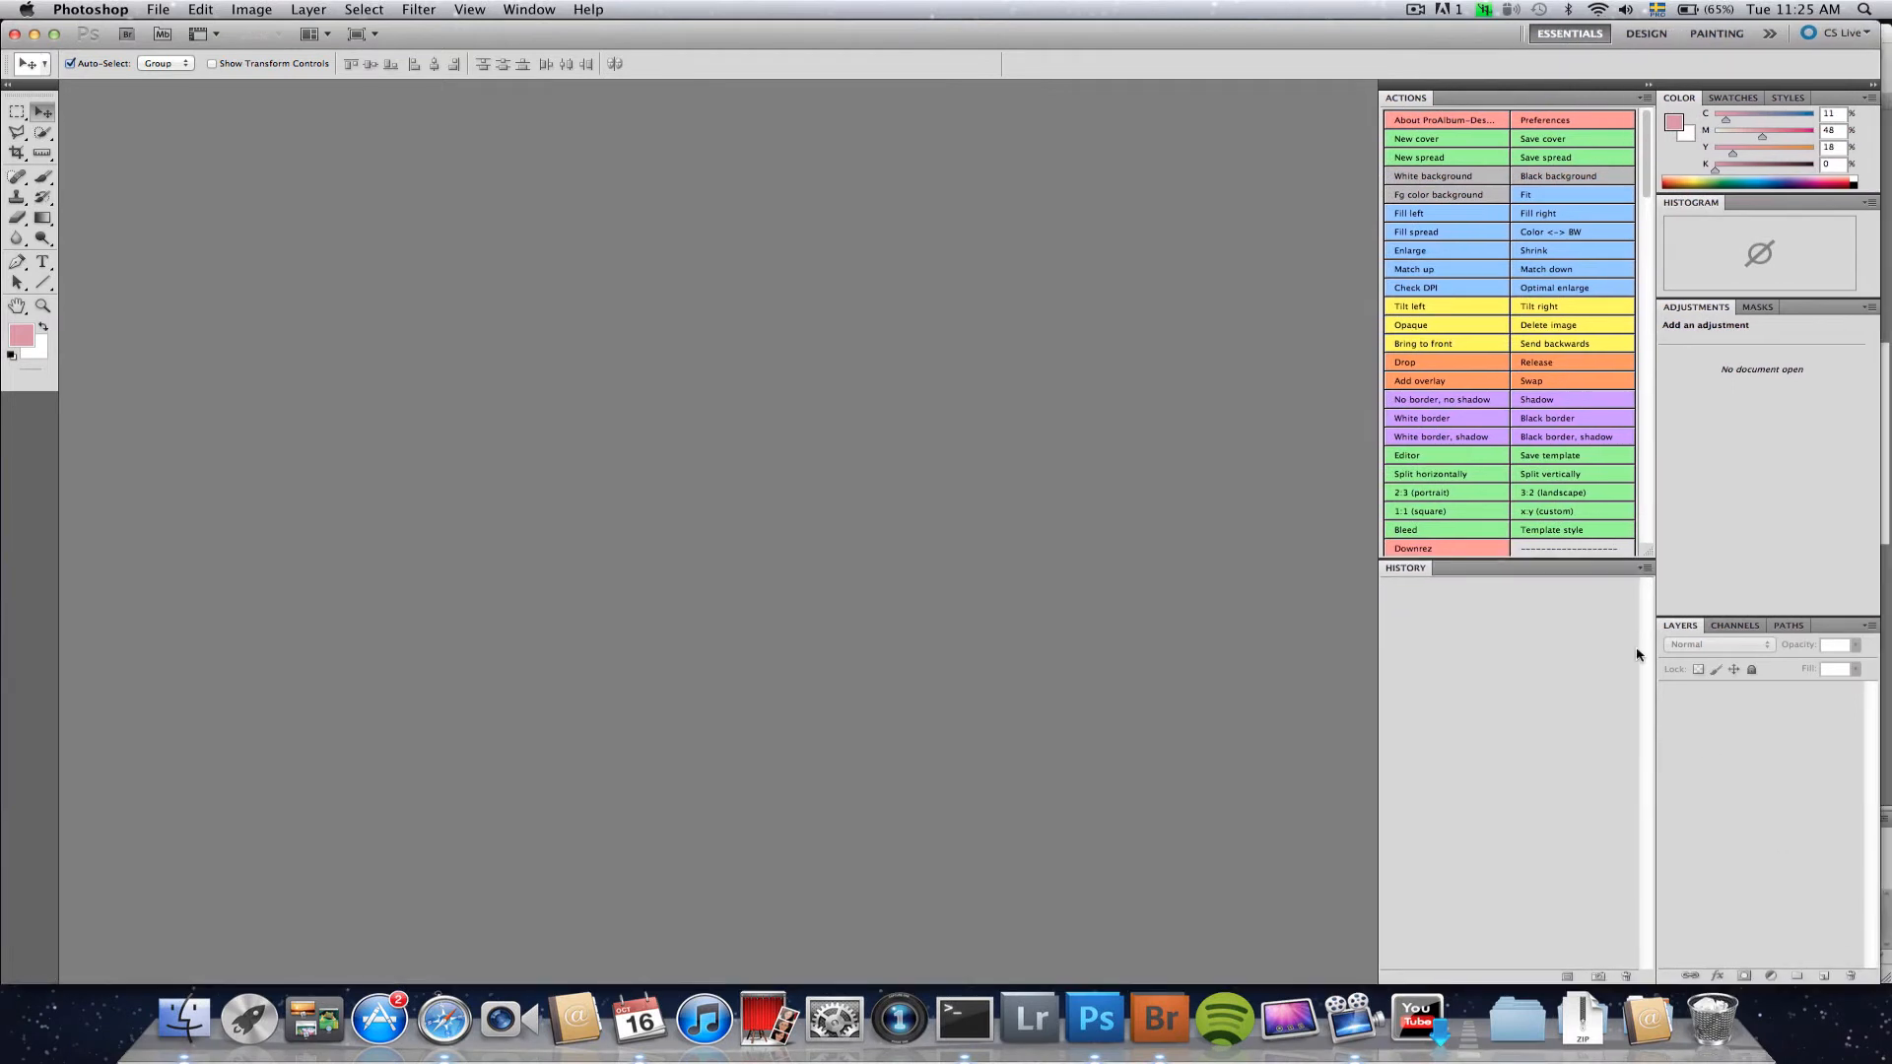
- Start a new template in the editor and split it vertically twice into three cells
{"action": "left_click", "coordinate": [1439, 456]}
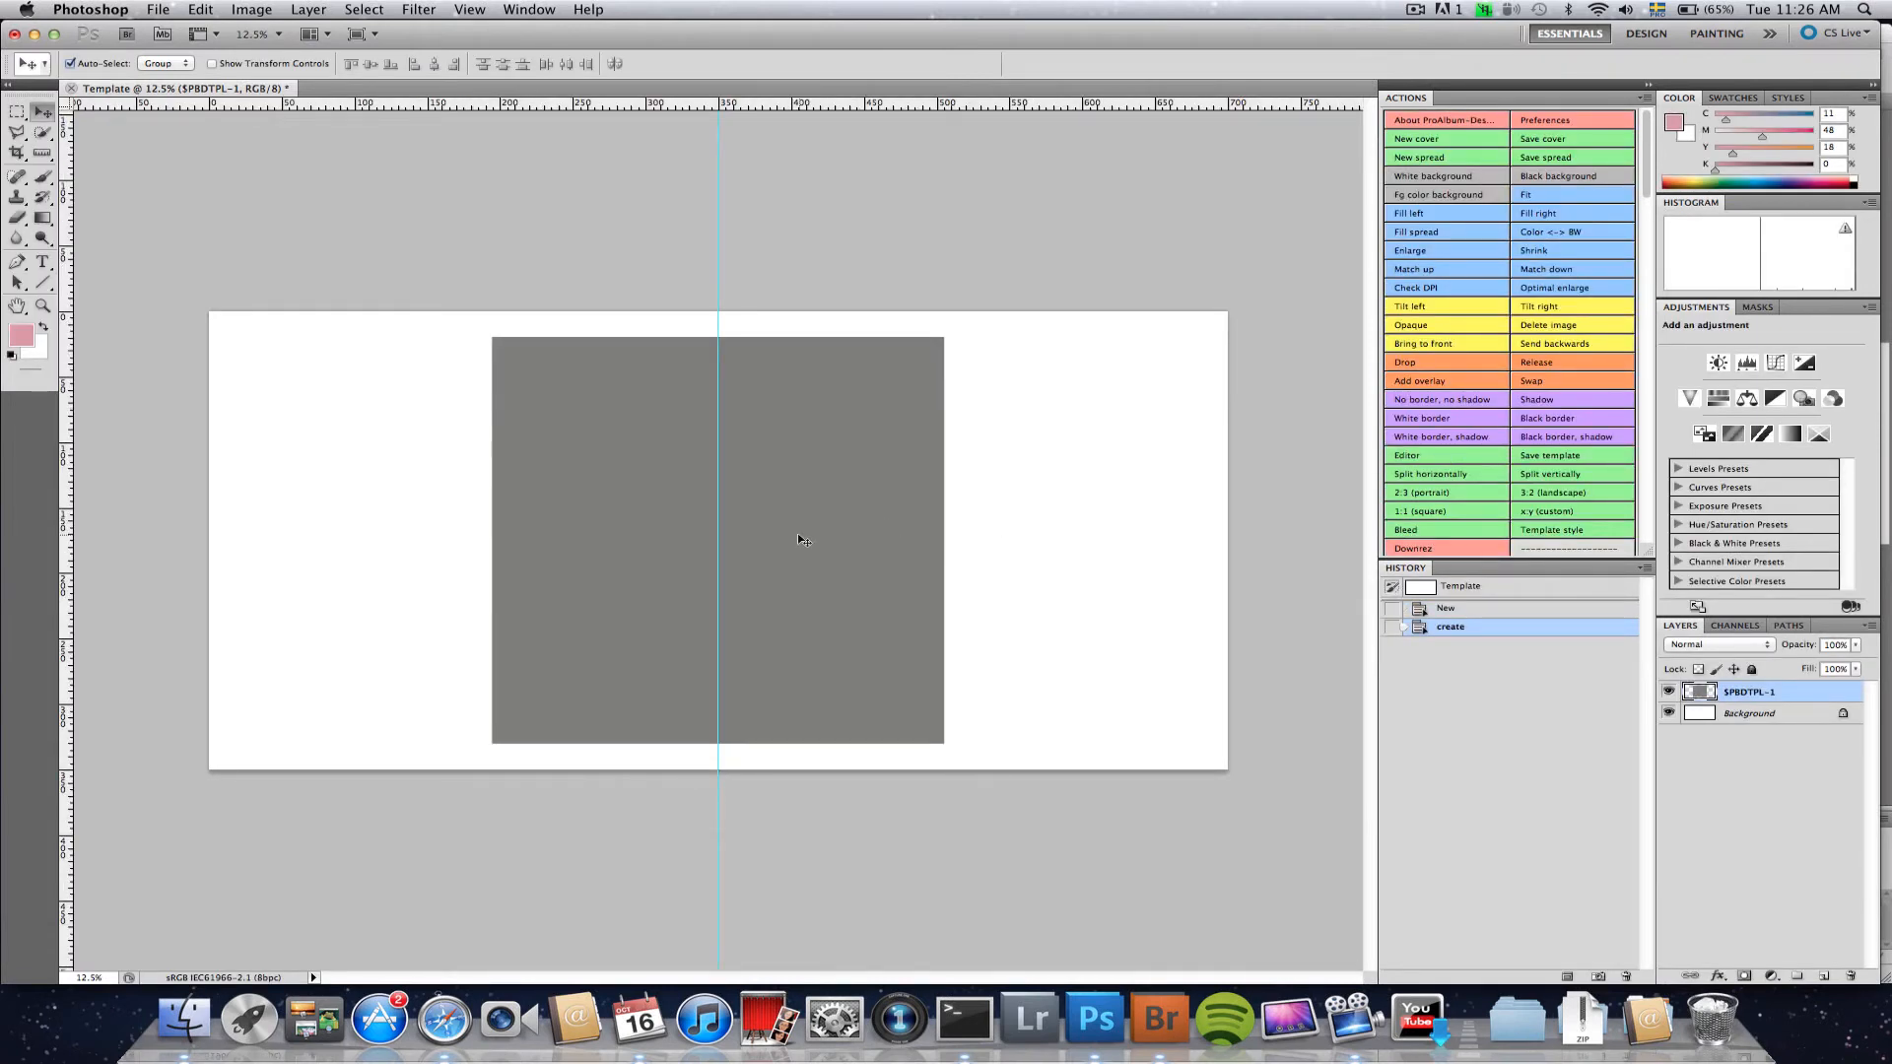
{"action": "left_click", "coordinate": [1547, 475]}
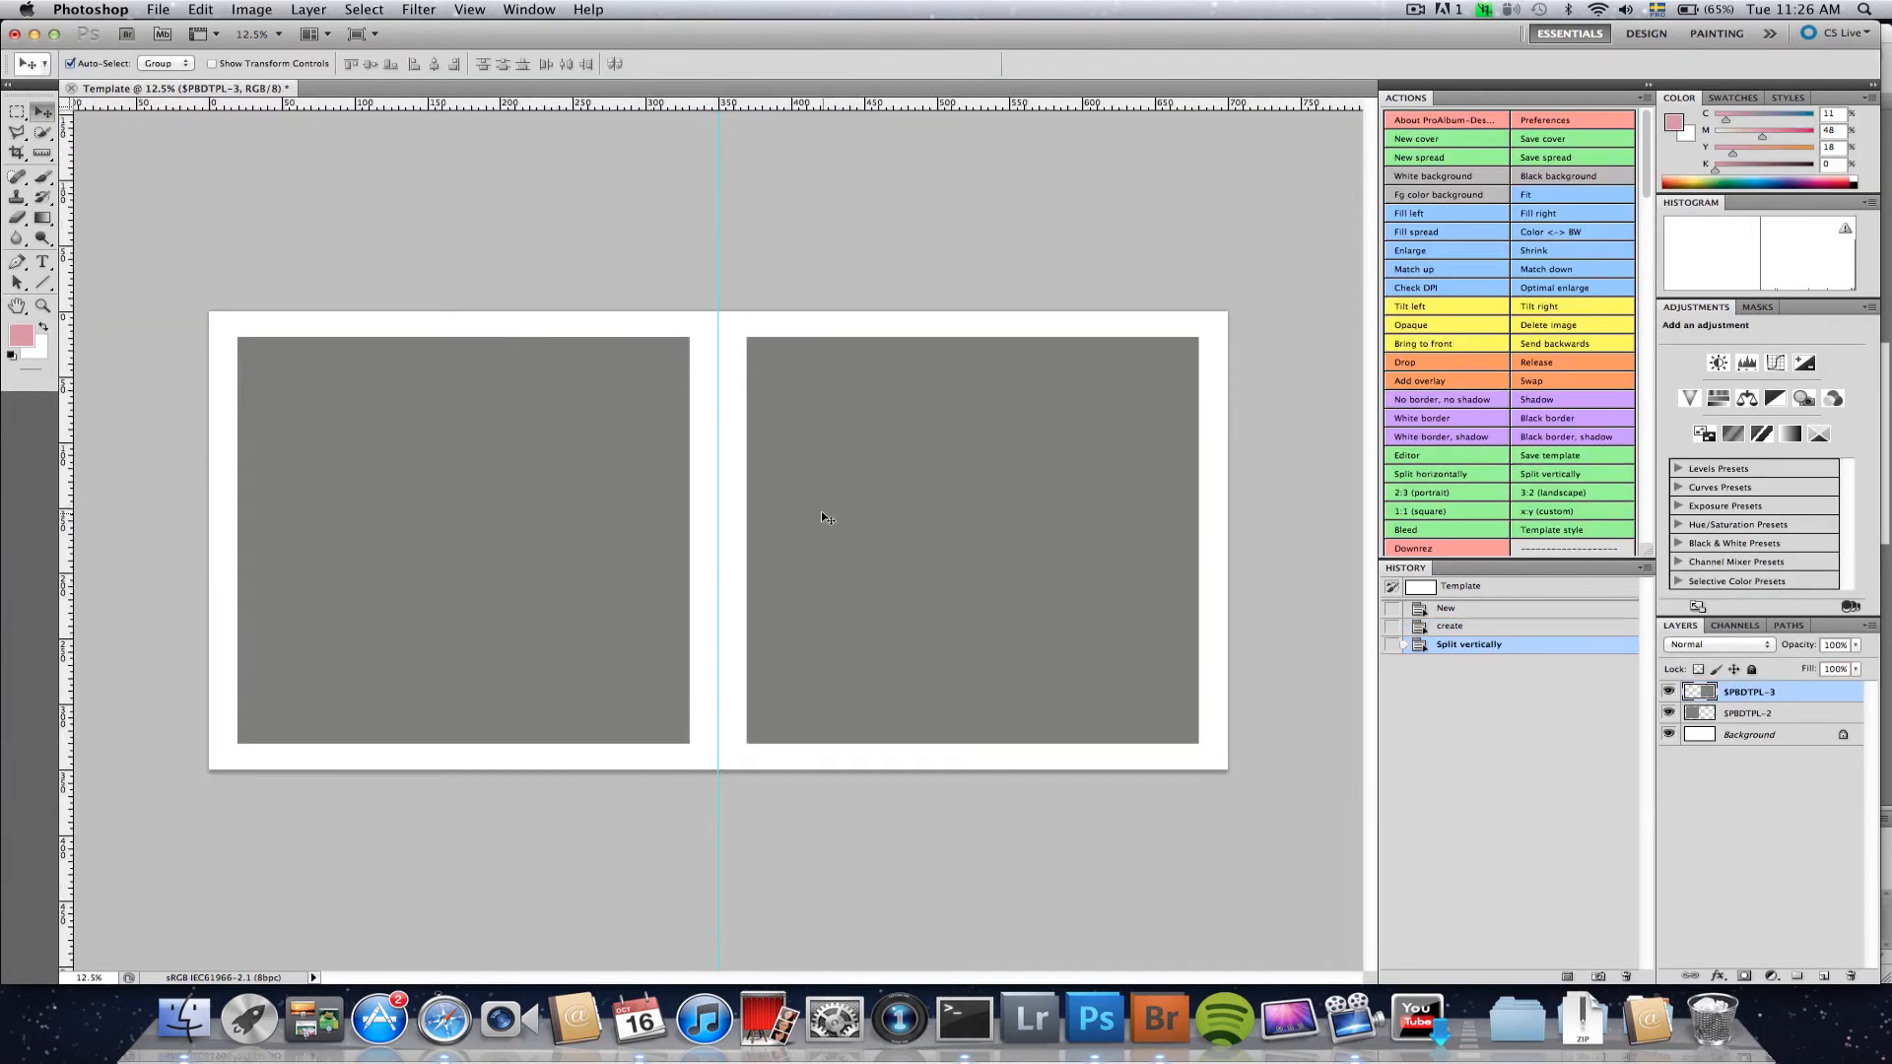
{"action": "left_click", "coordinate": [1571, 475]}
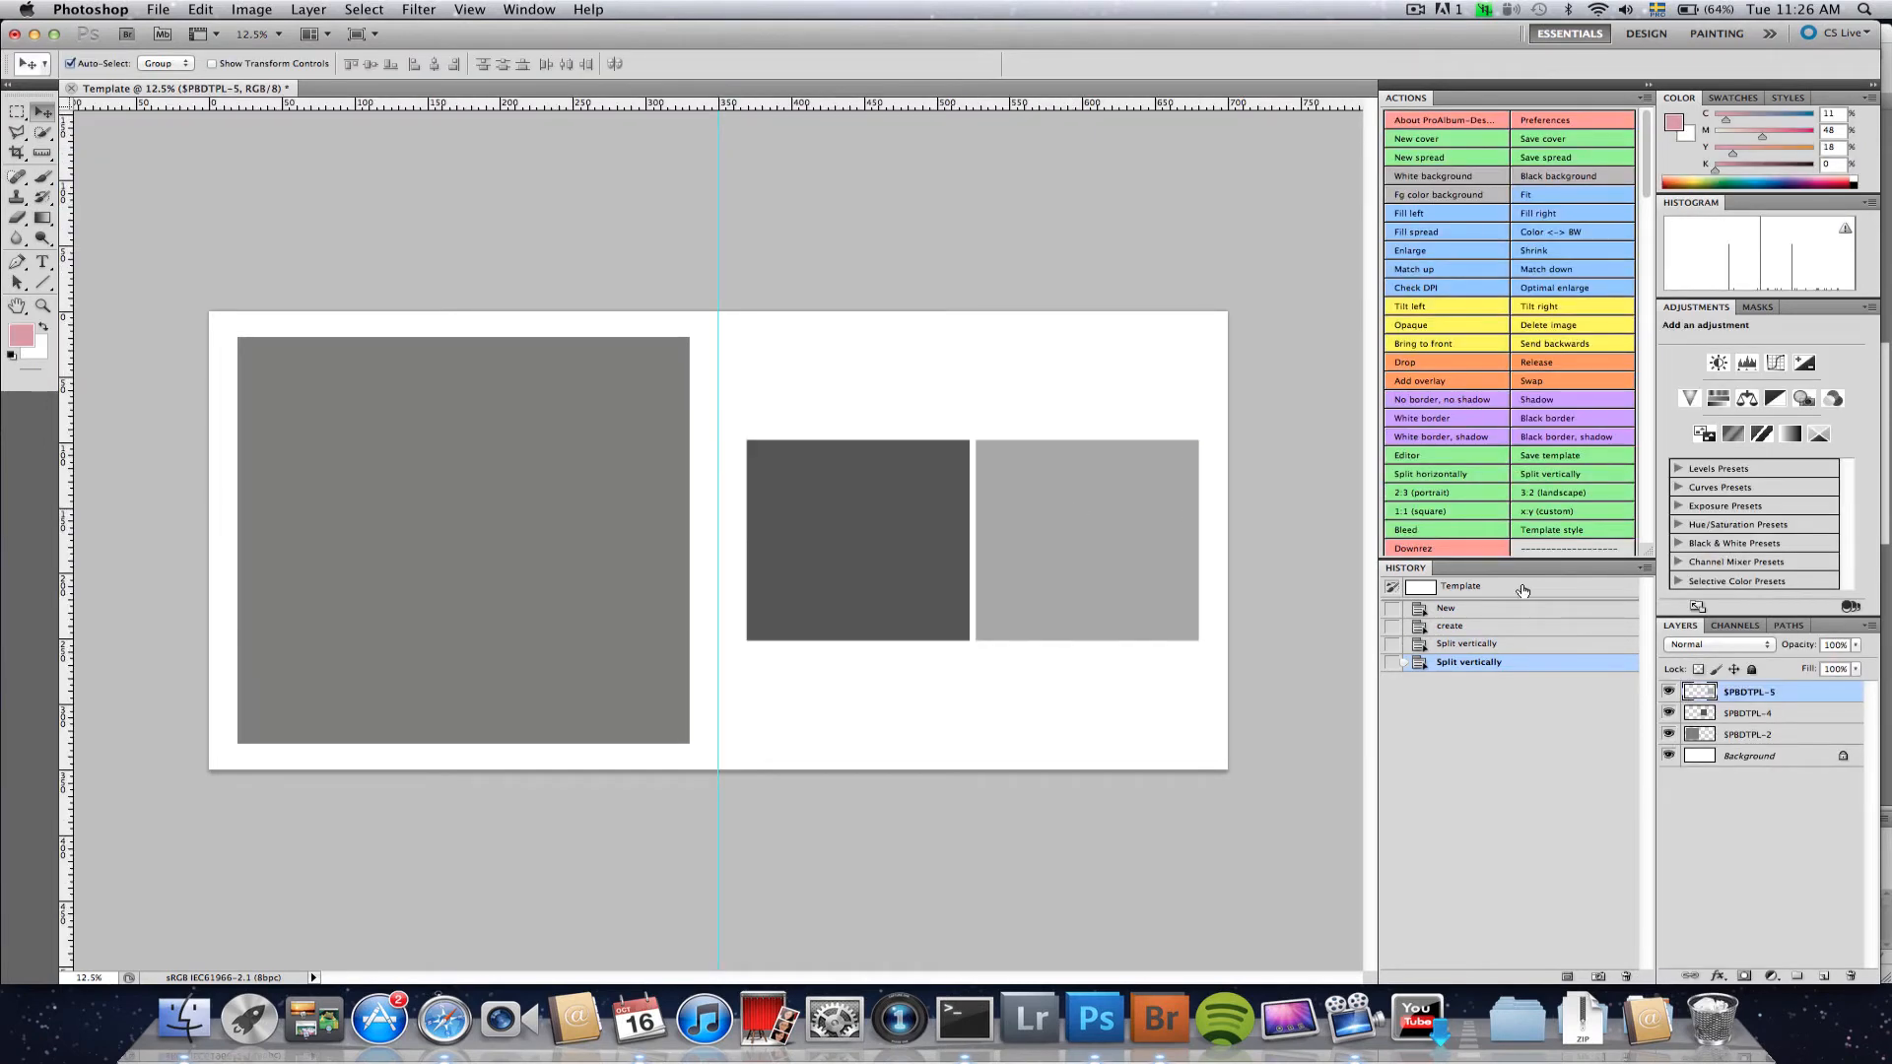
- Change the template layout to Full spread and give all three cells the 2:3 portrait ratio
{"action": "left_click", "coordinate": [1585, 530]}
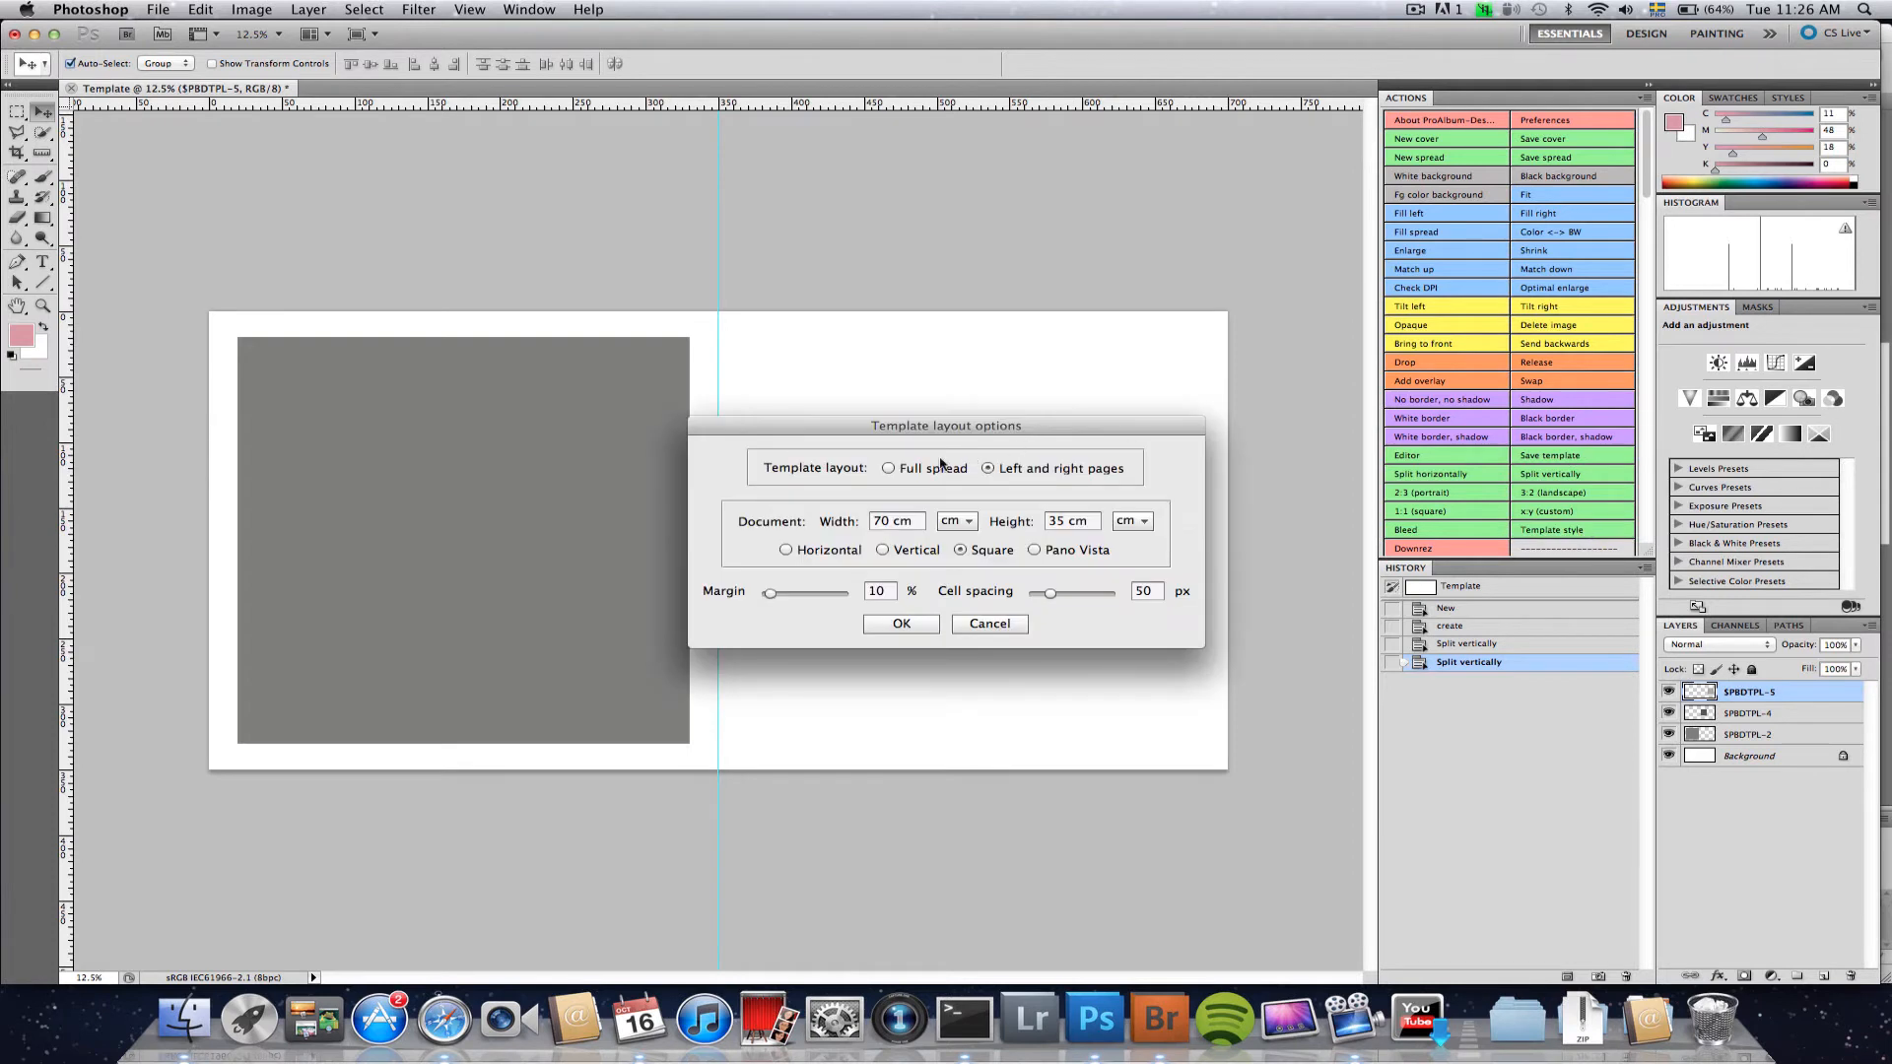
{"action": "left_click", "coordinate": [915, 628]}
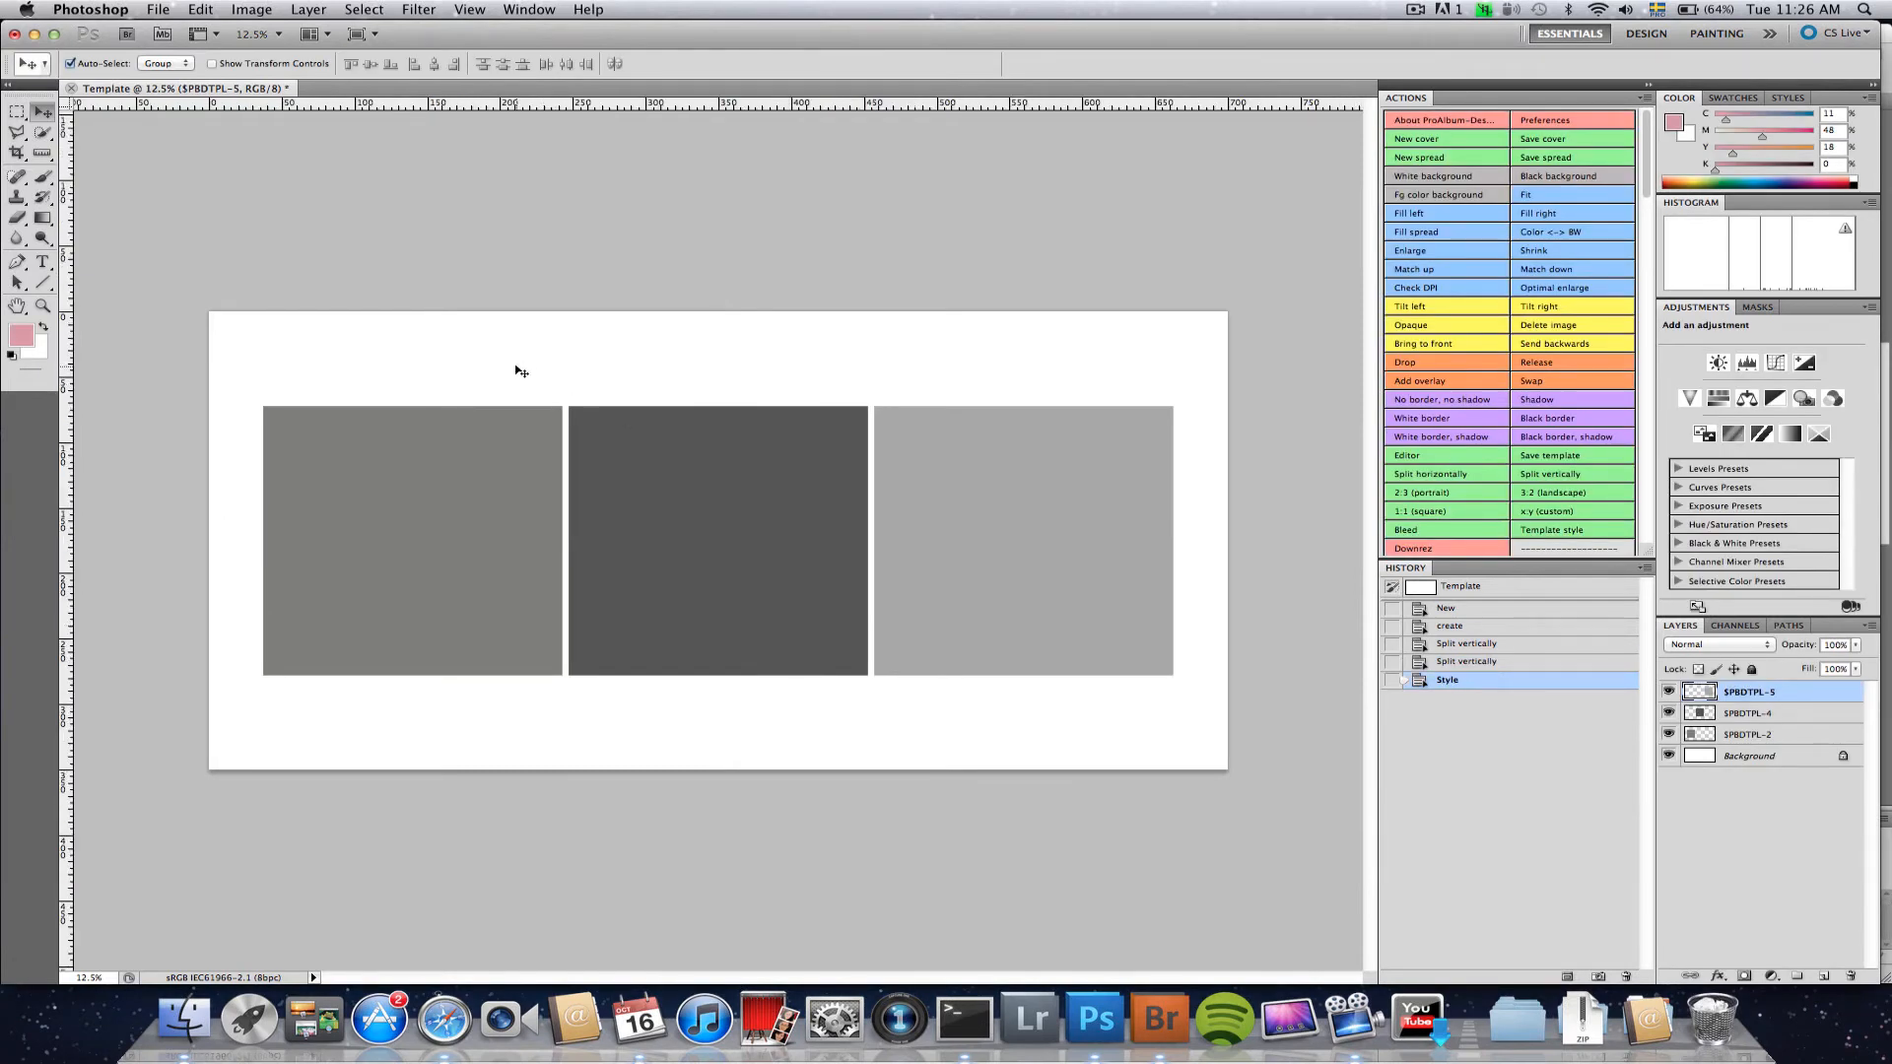
{"action": "left_click_drag", "start_coordinate": [517, 369], "coordinate": [1045, 515]}
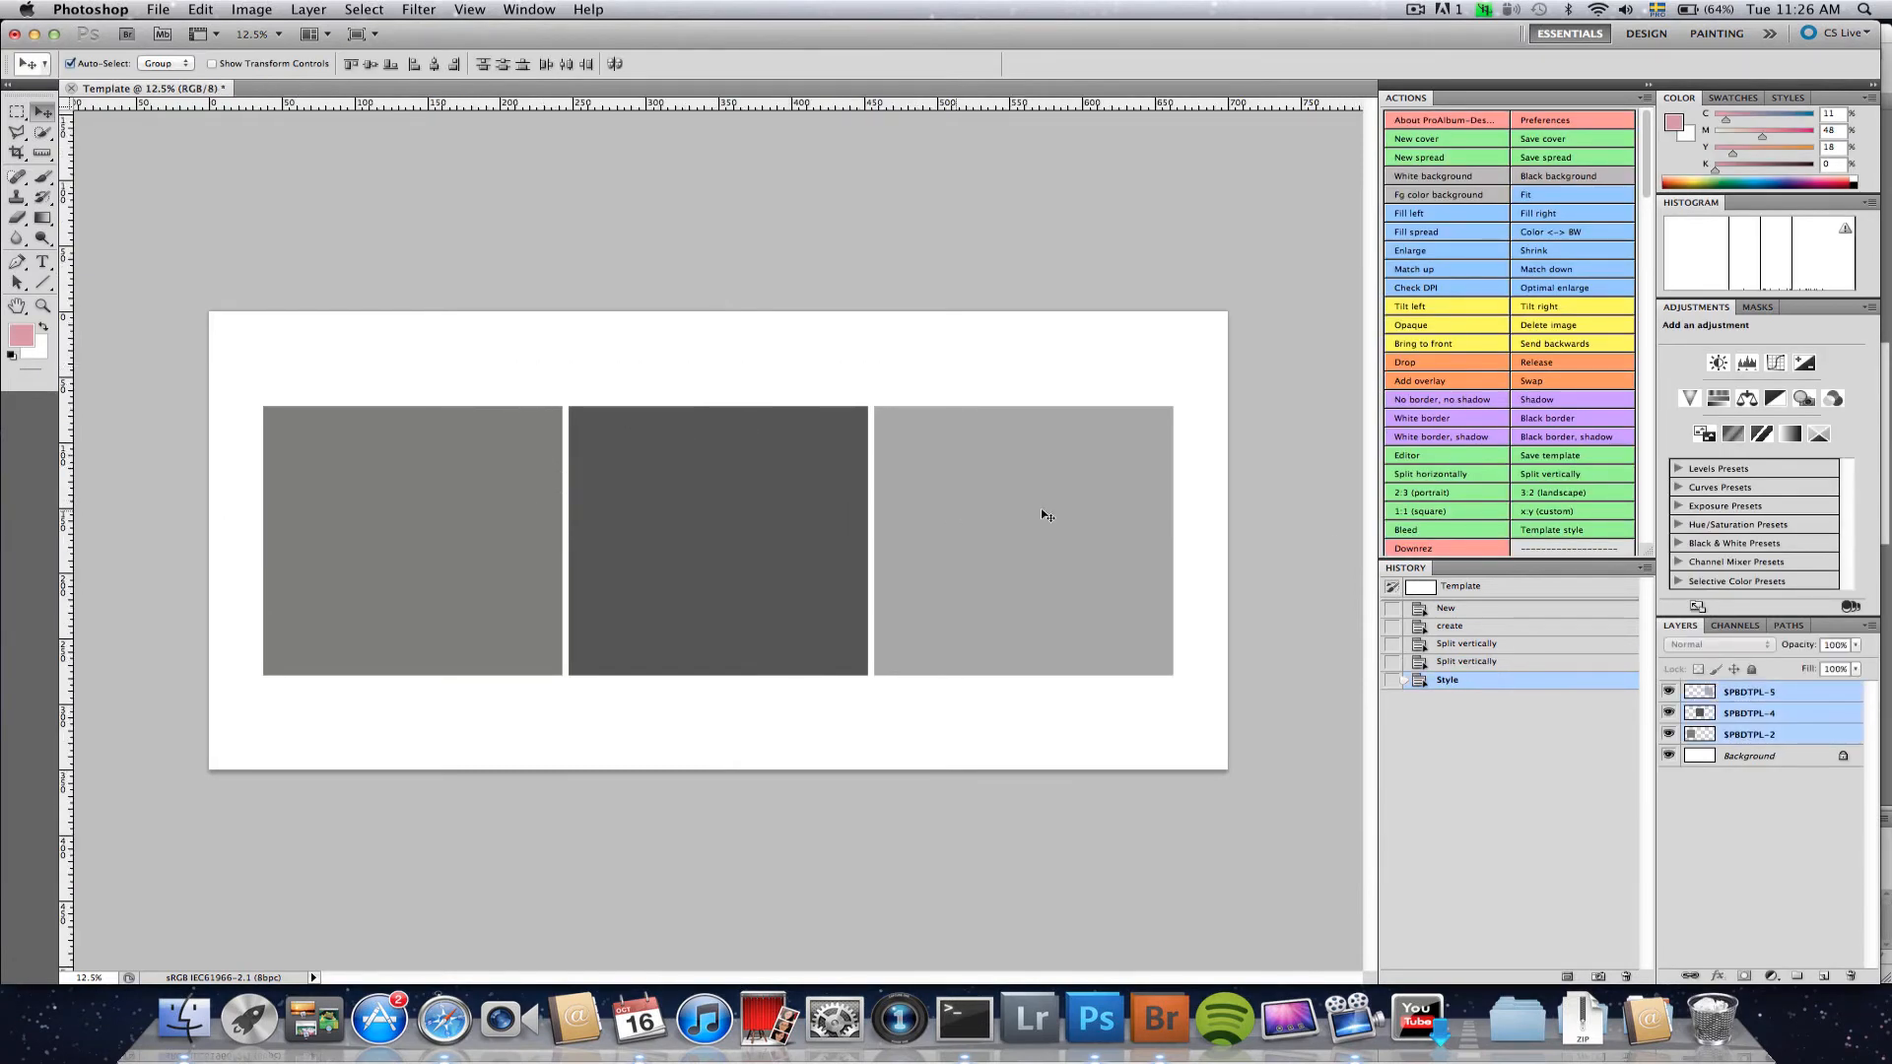
{"action": "left_click", "coordinate": [1420, 496]}
{"action": "left_click", "coordinate": [1419, 494]}
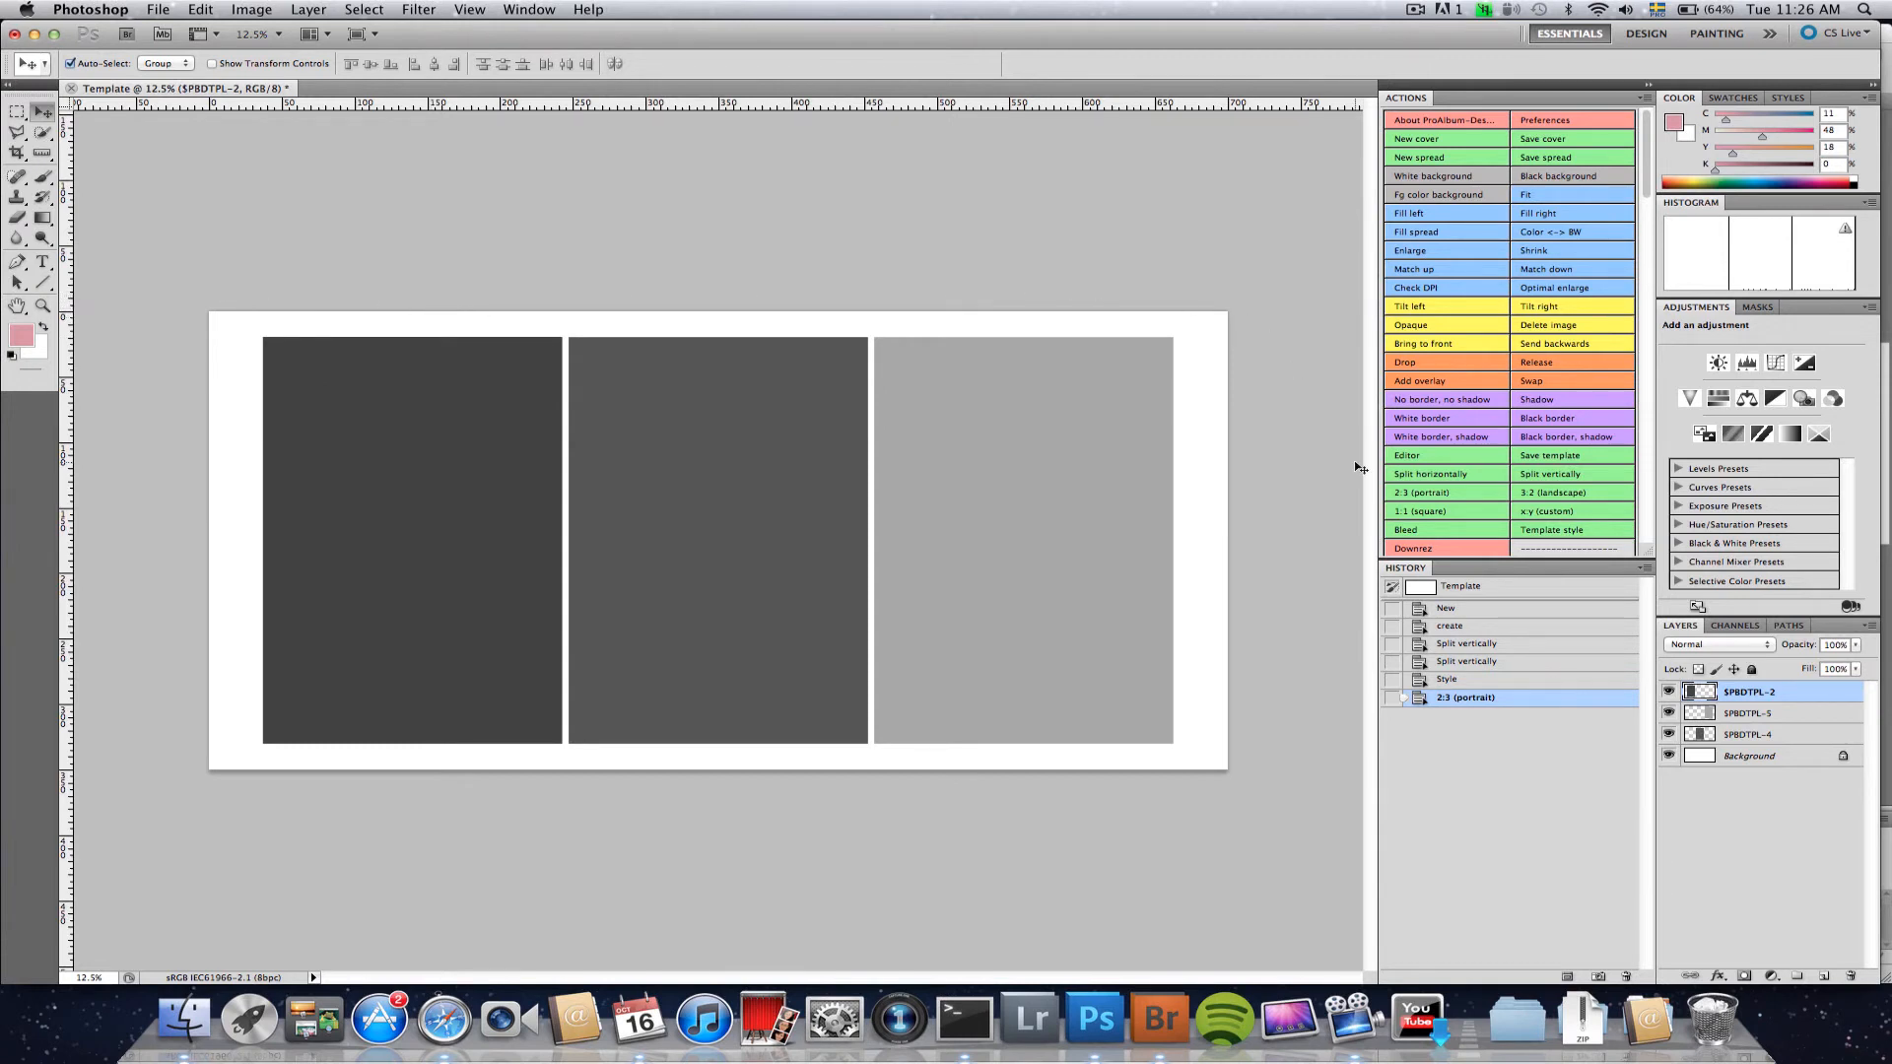
- Reduce the template margin to its minimum in the template layout options and apply it
{"action": "left_click", "coordinate": [1543, 530]}
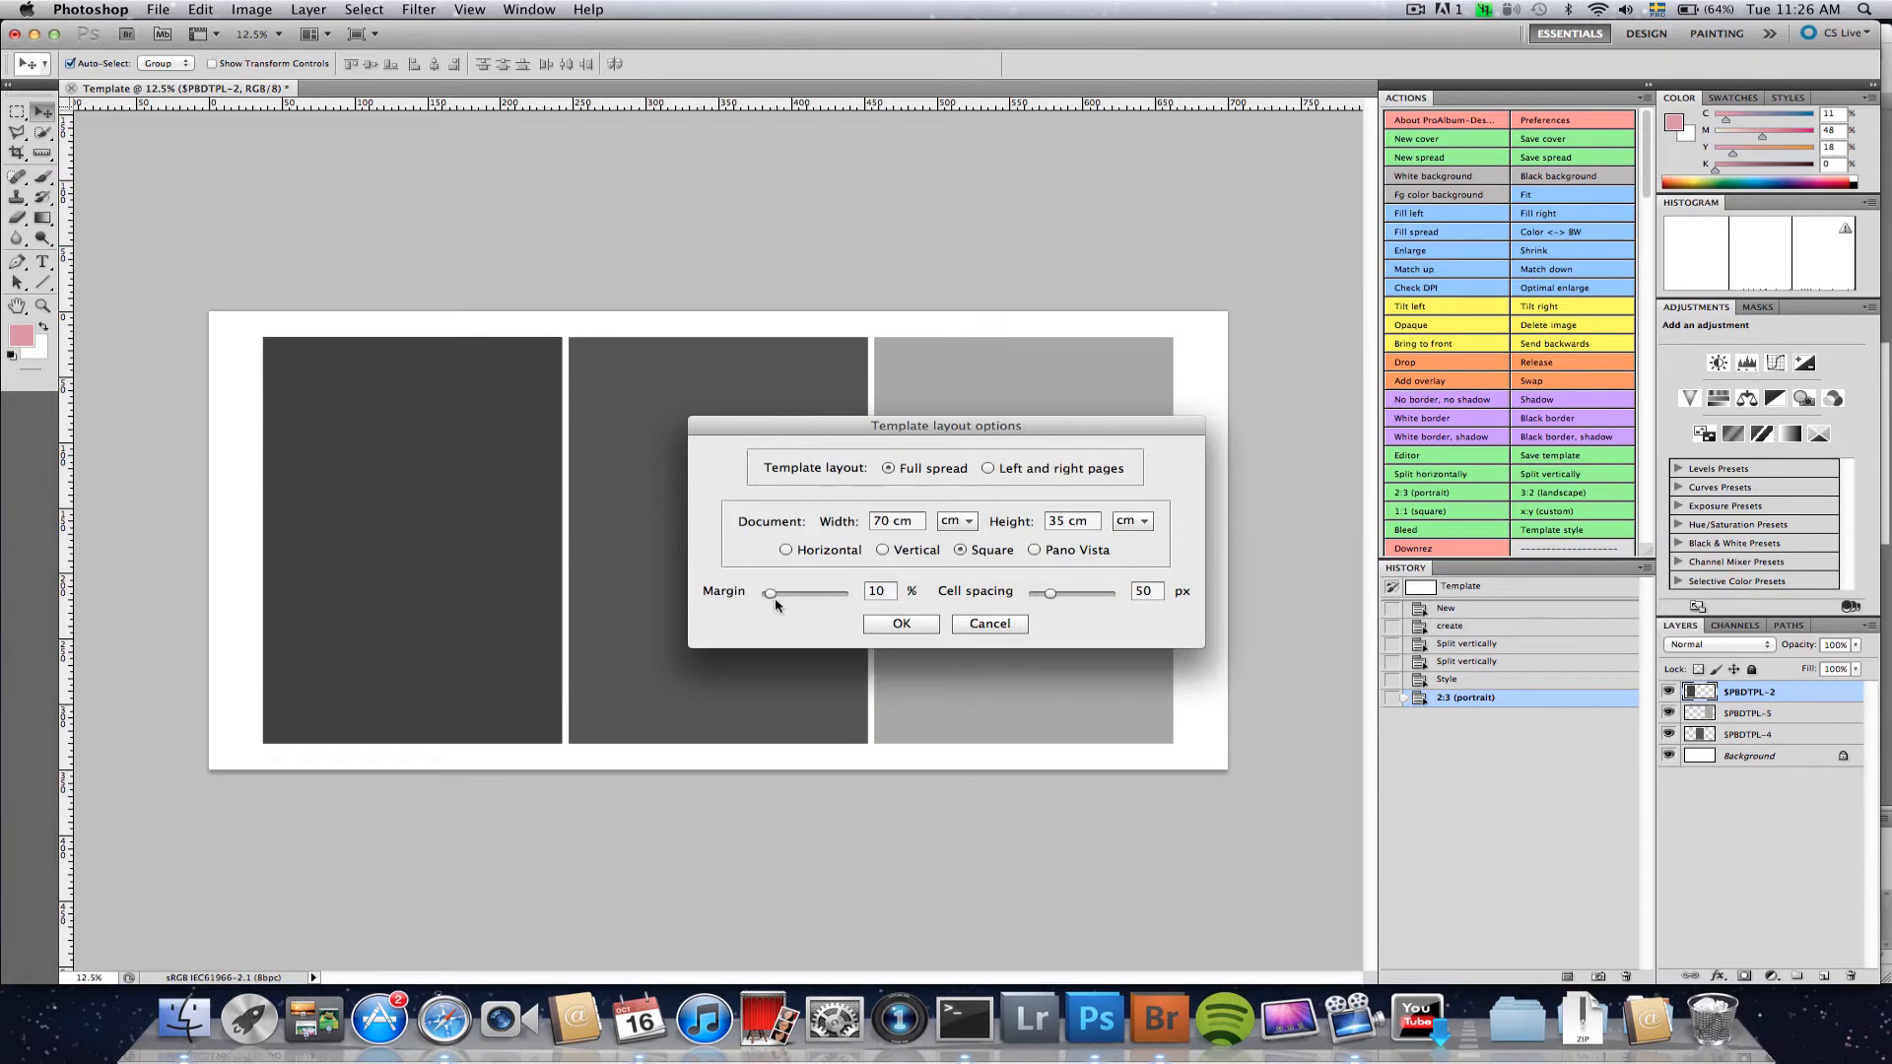
{"action": "left_click_drag", "start_coordinate": [770, 594], "coordinate": [755, 598]}
{"action": "left_click", "coordinate": [902, 625]}
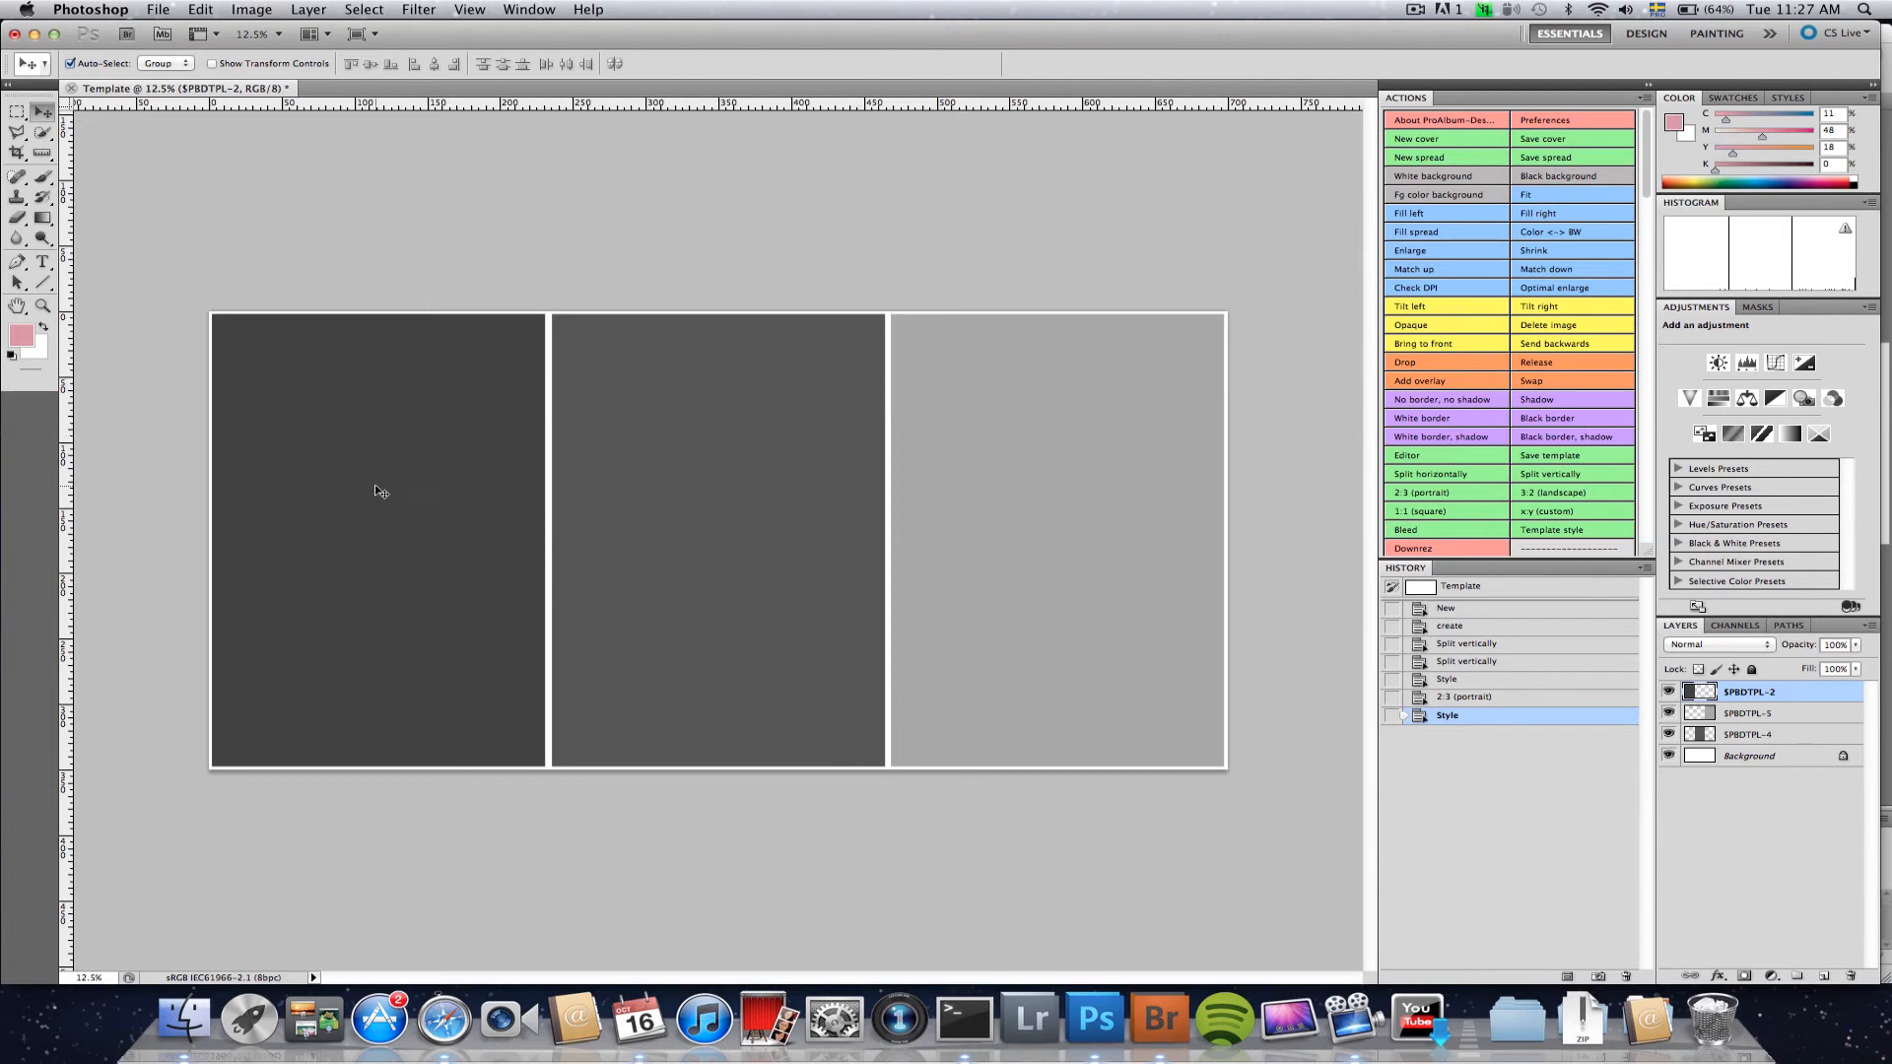
- Free Transform all three cells together to about 100.7% width and 101.2% height, reaching every edge of the spread
{"action": "key", "text": "super+alt+a"}
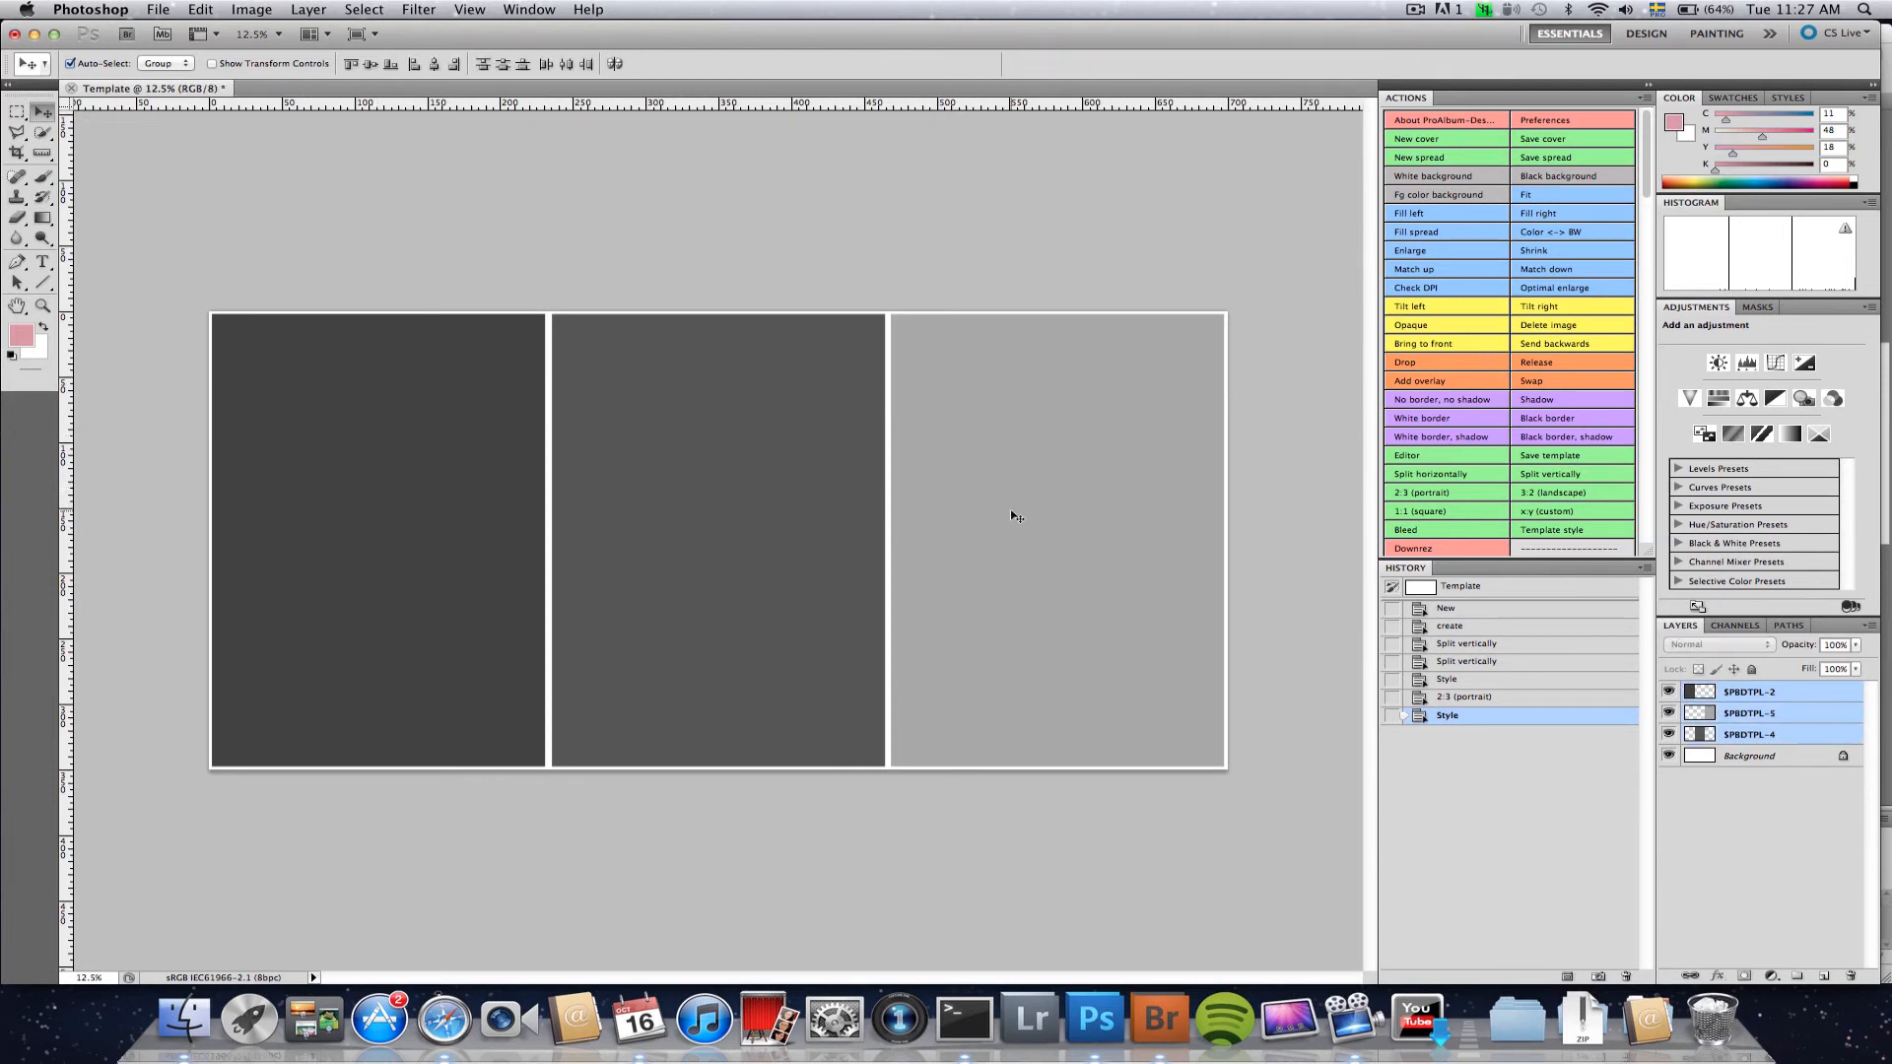
{"action": "key", "text": "super+t"}
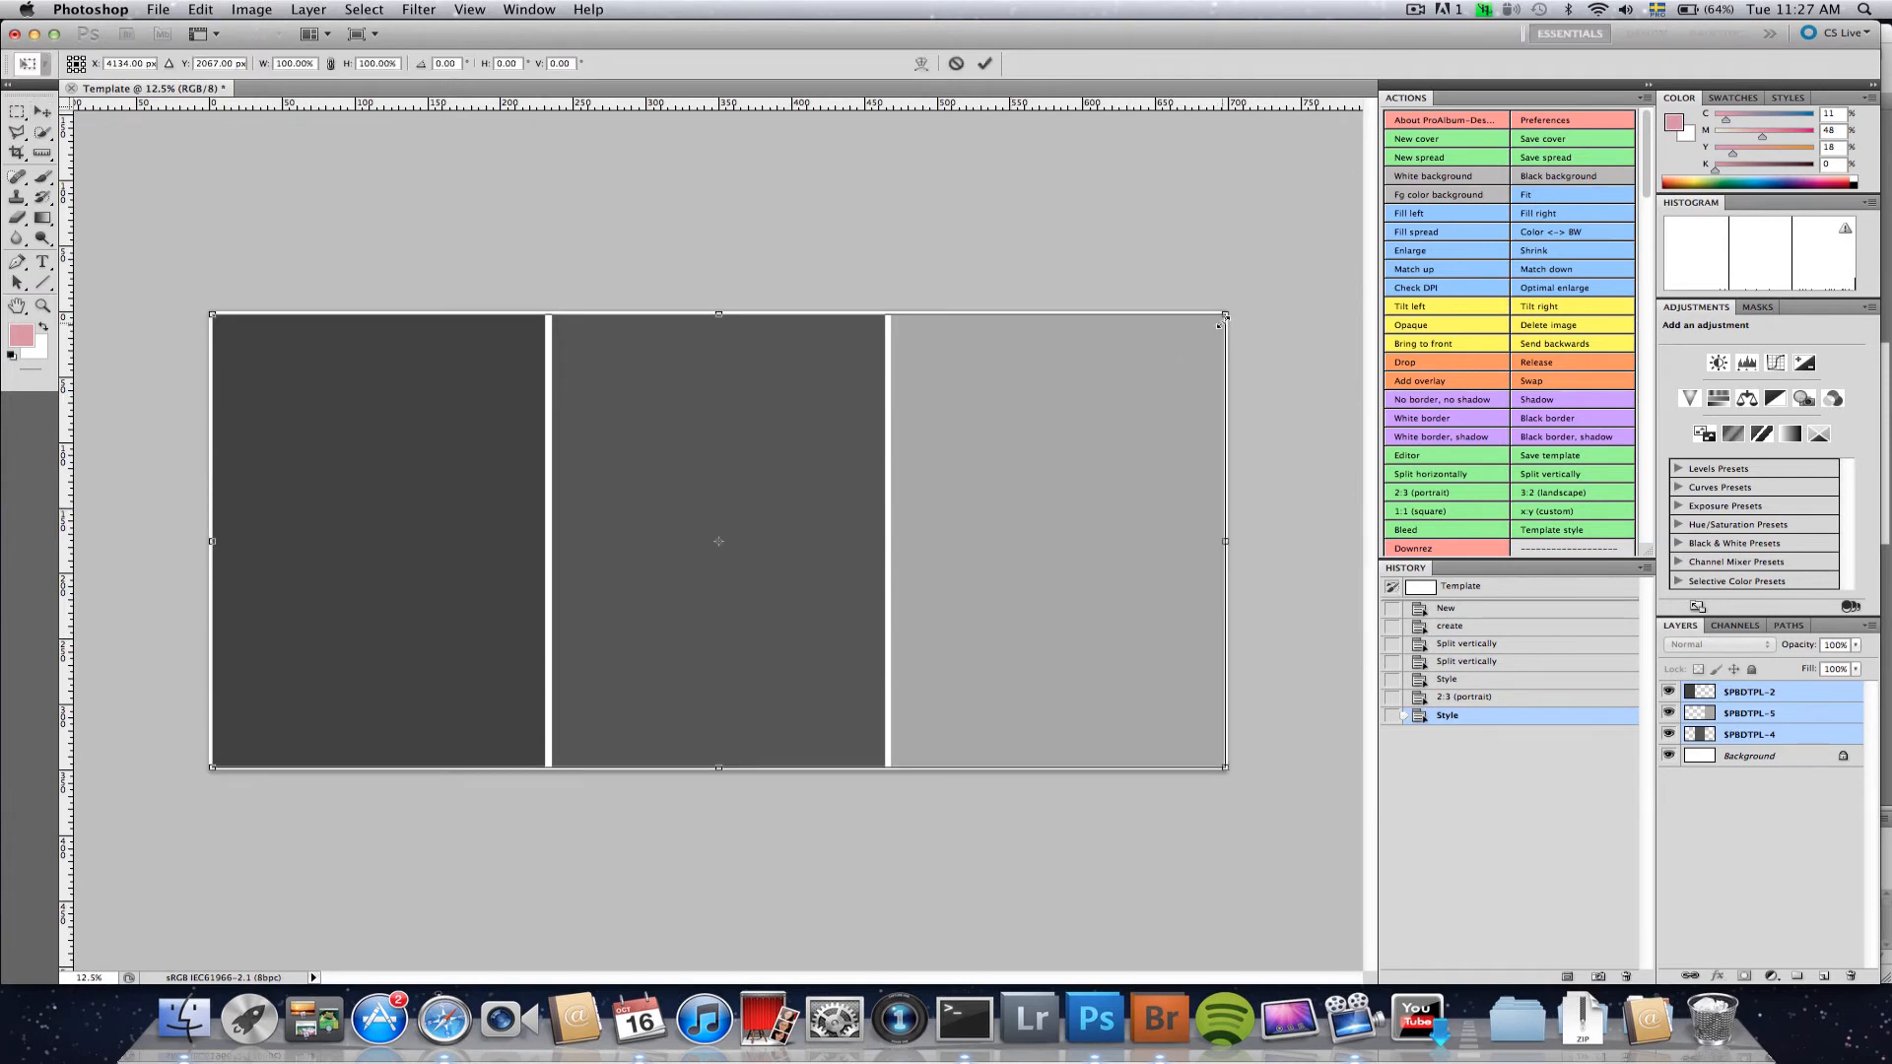
{"action": "left_click_drag", "start_coordinate": [1227, 313], "coordinate": [1227, 314]}
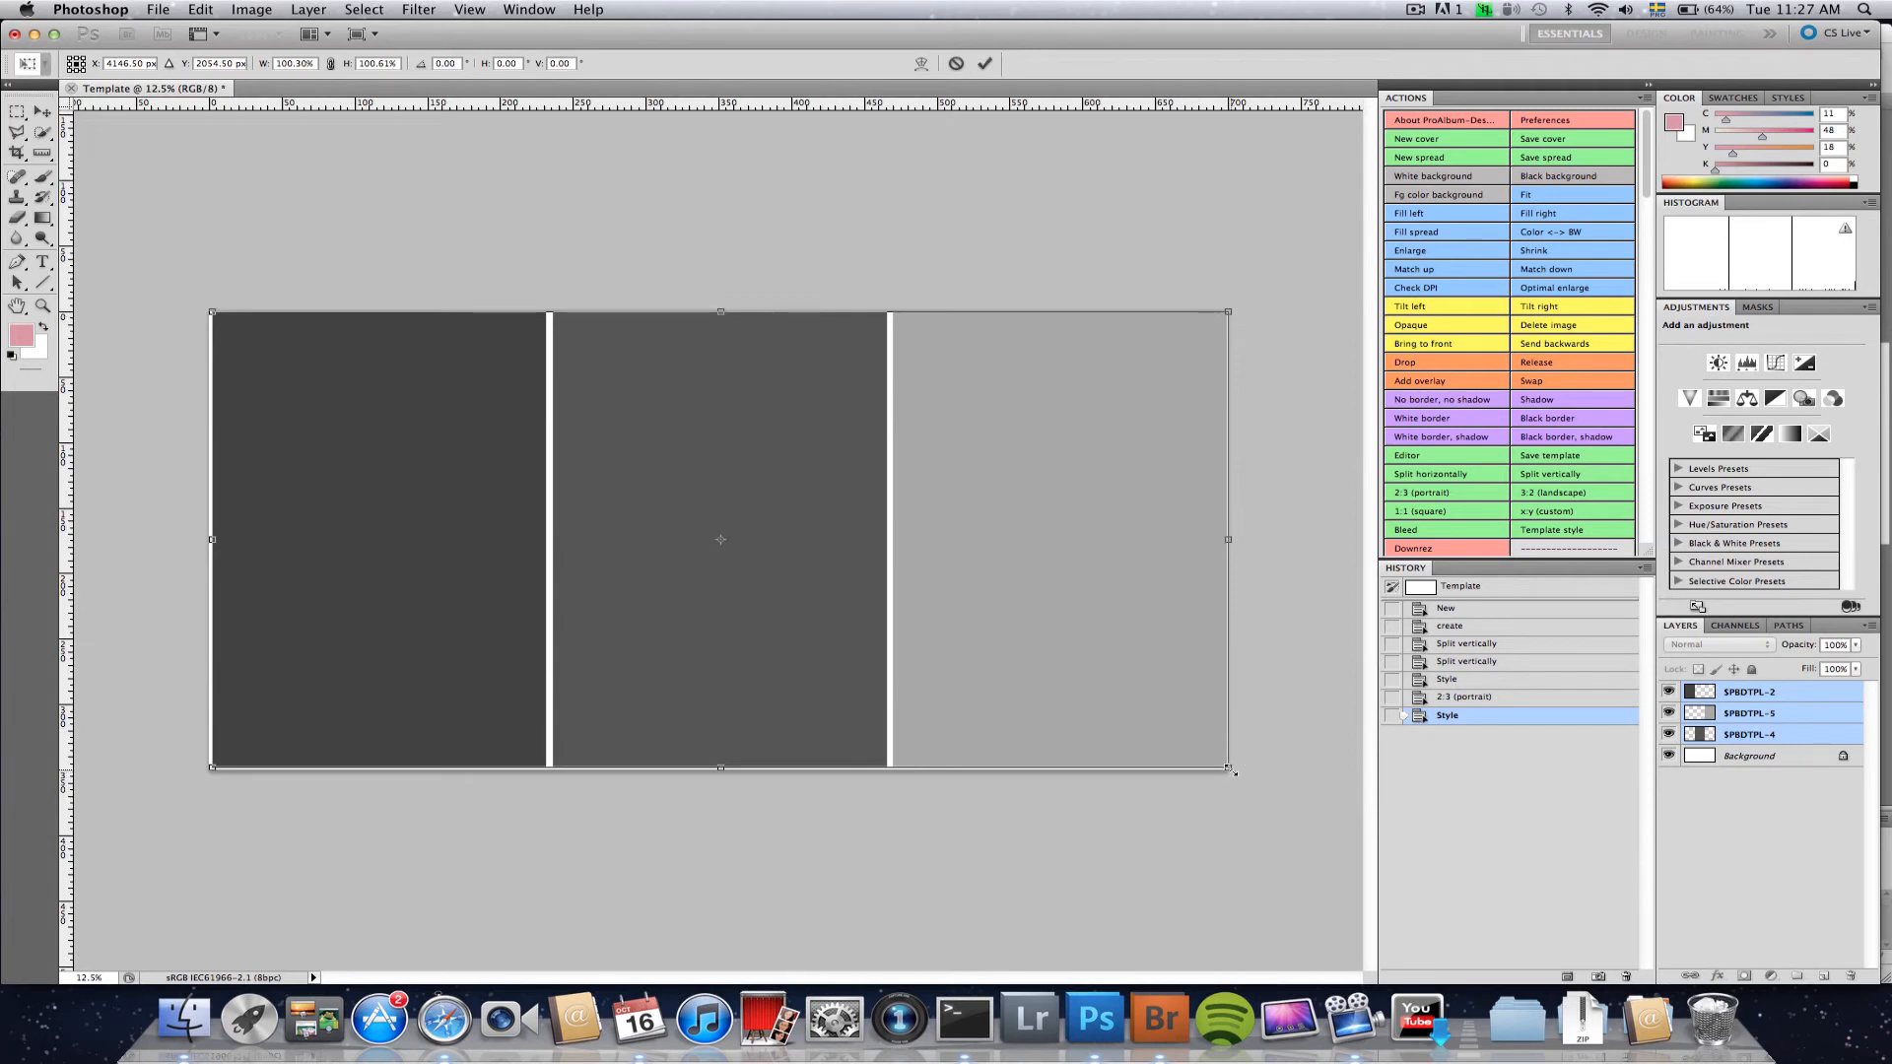
{"action": "left_click_drag", "start_coordinate": [1232, 771], "coordinate": [1232, 779]}
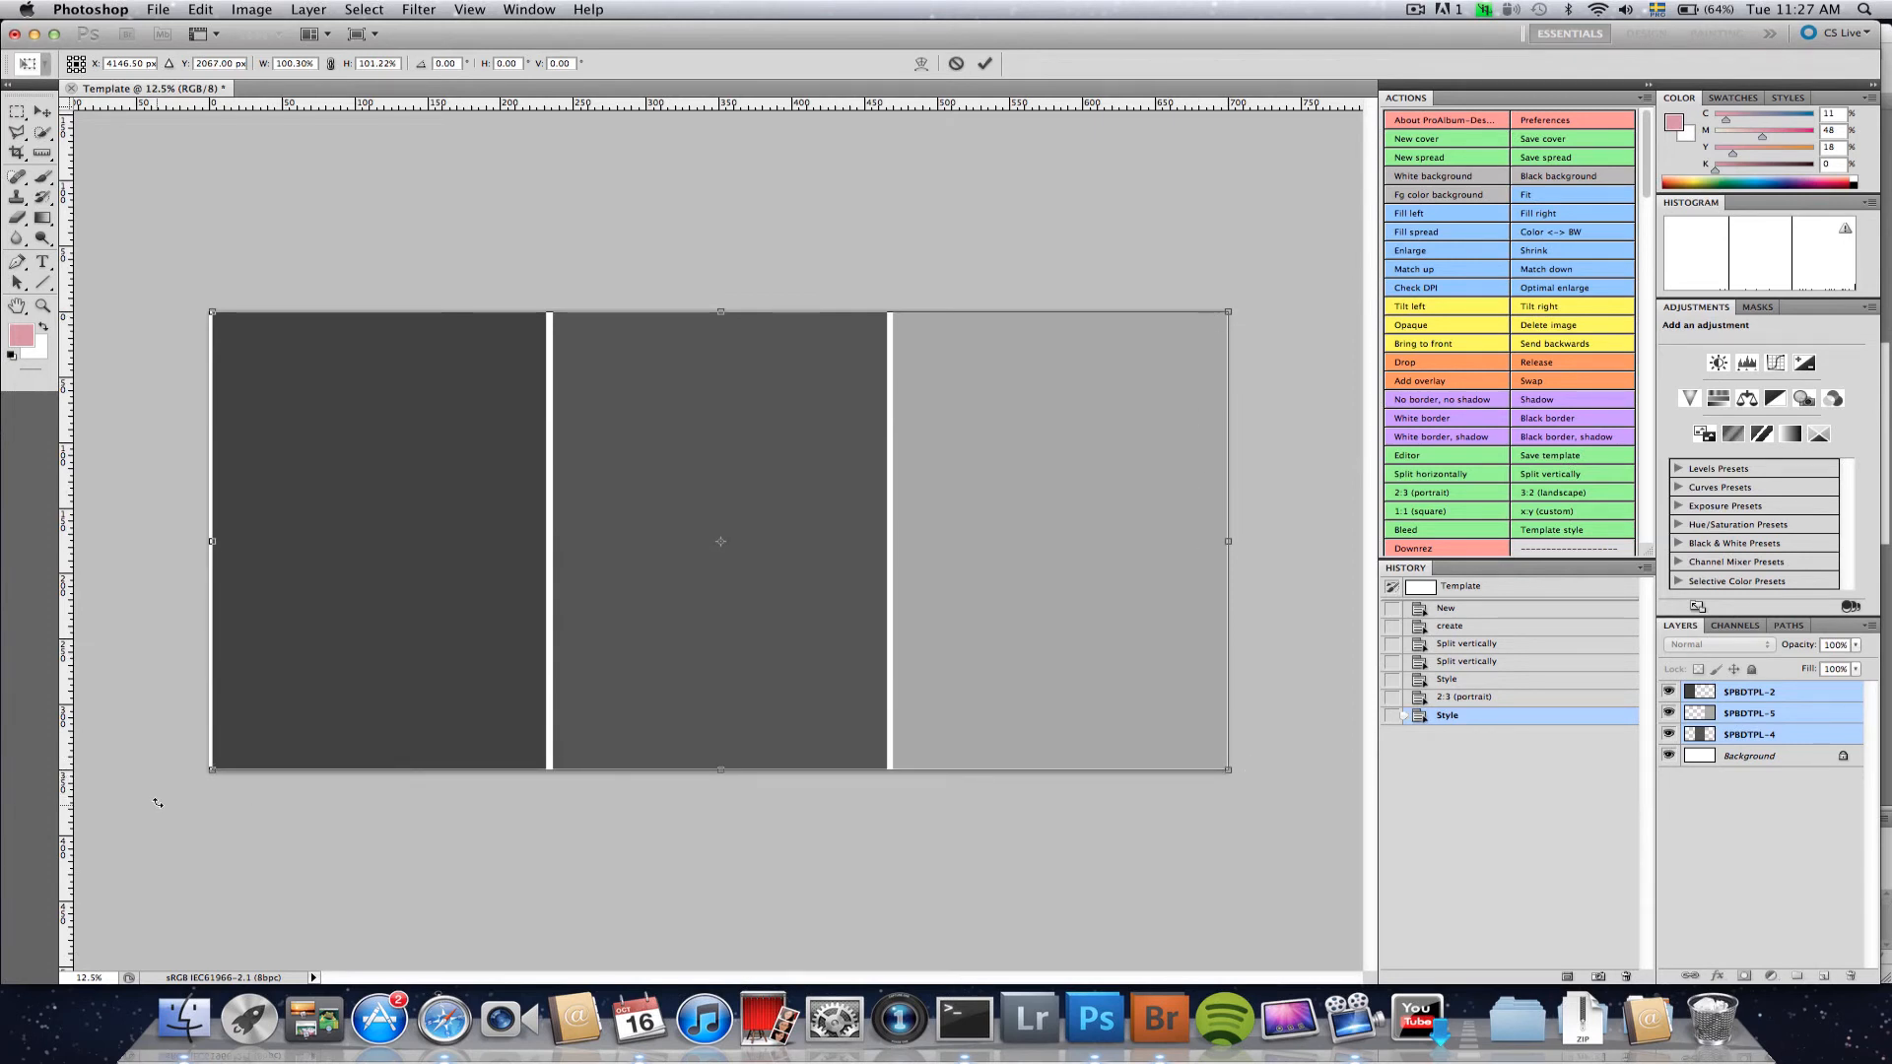
{"action": "left_click_drag", "start_coordinate": [209, 769], "coordinate": [205, 770]}
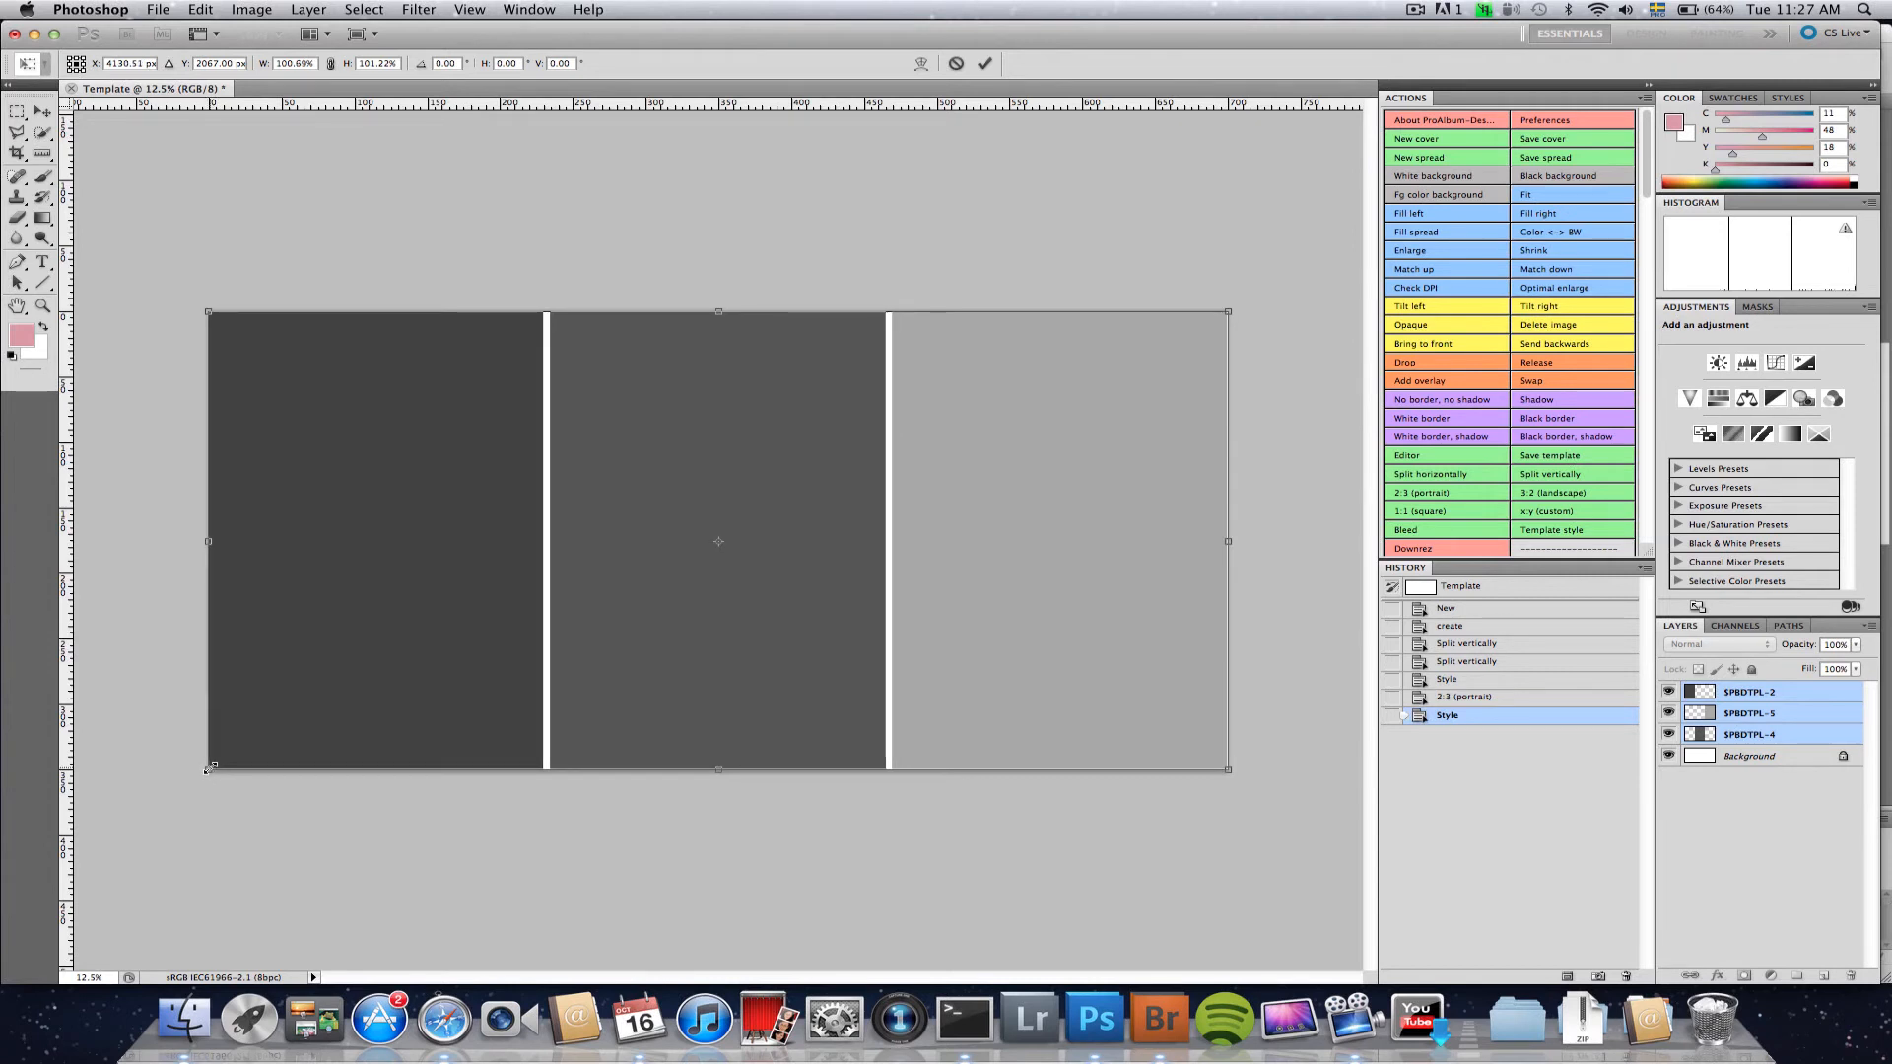
{"action": "left_click", "coordinate": [984, 64]}
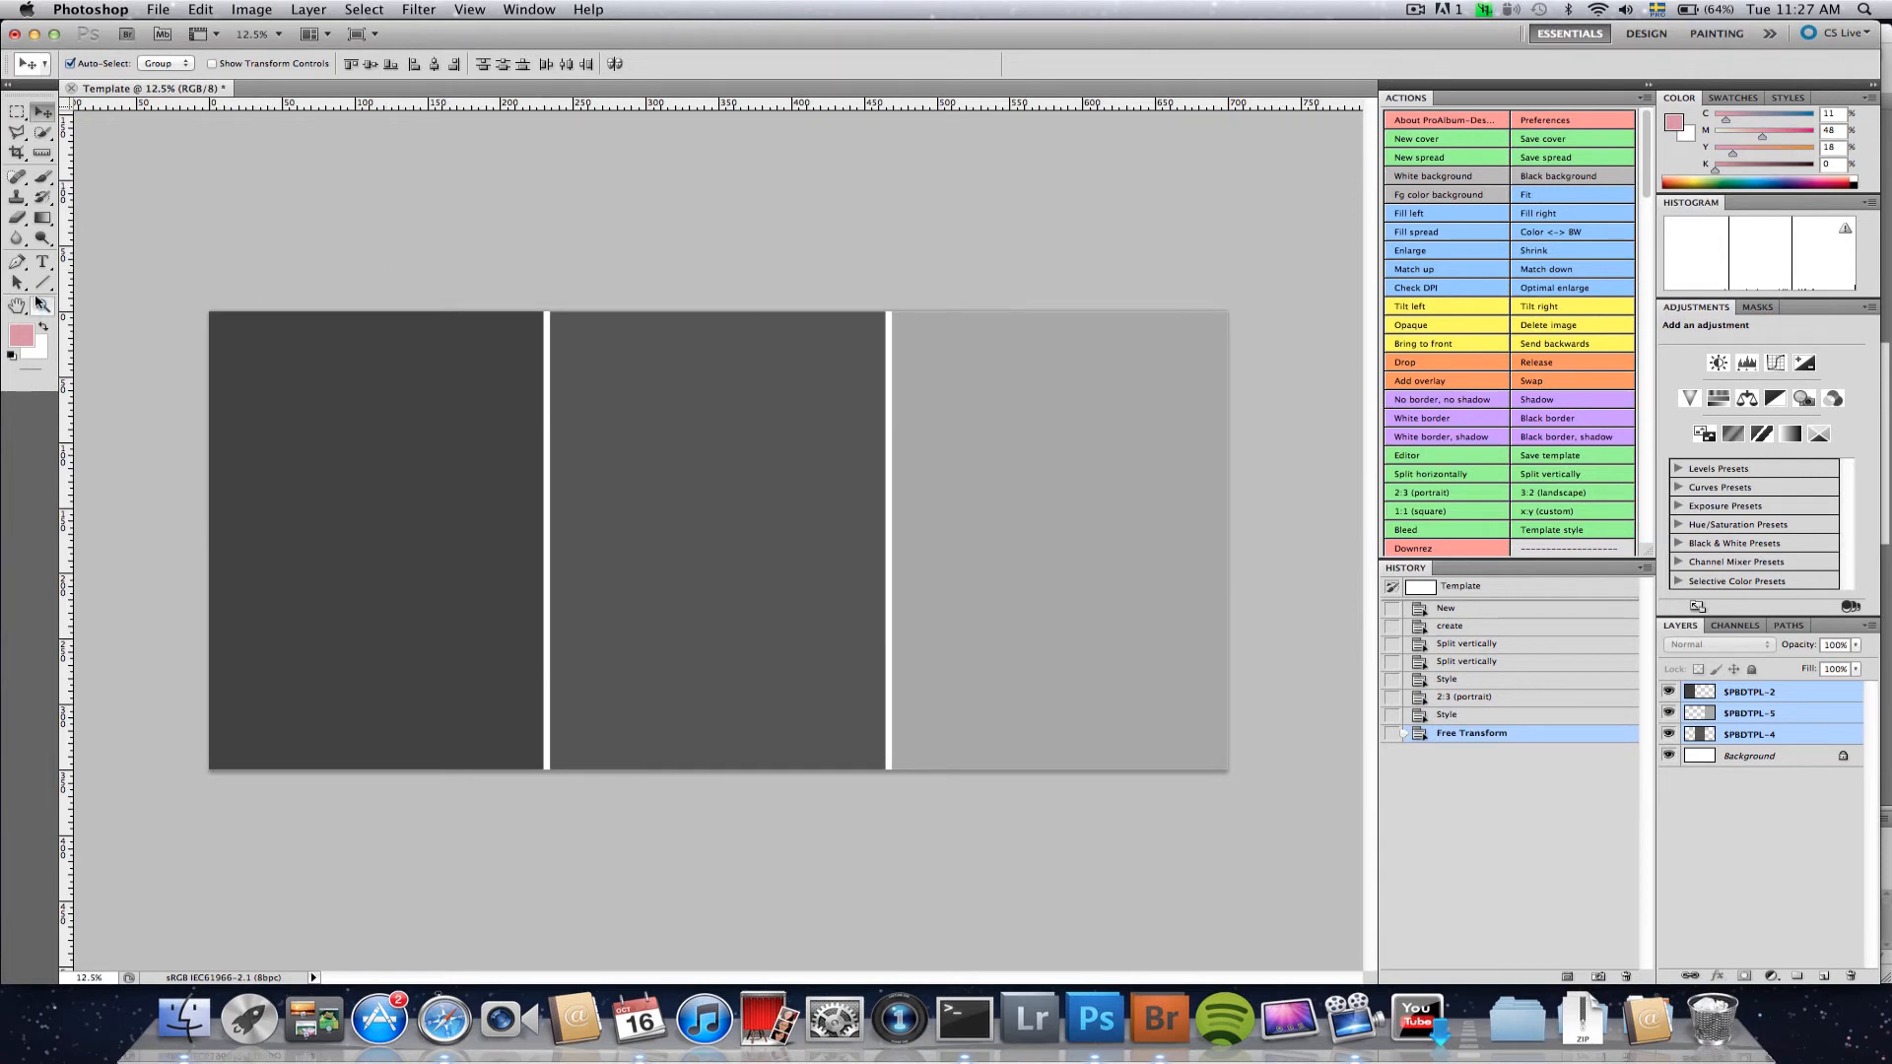
- Free Transform the three cells together to 99.92% width, bringing their left edge exactly onto the spread's upper-left corner
{"action": "double_click", "coordinate": [42, 307]}
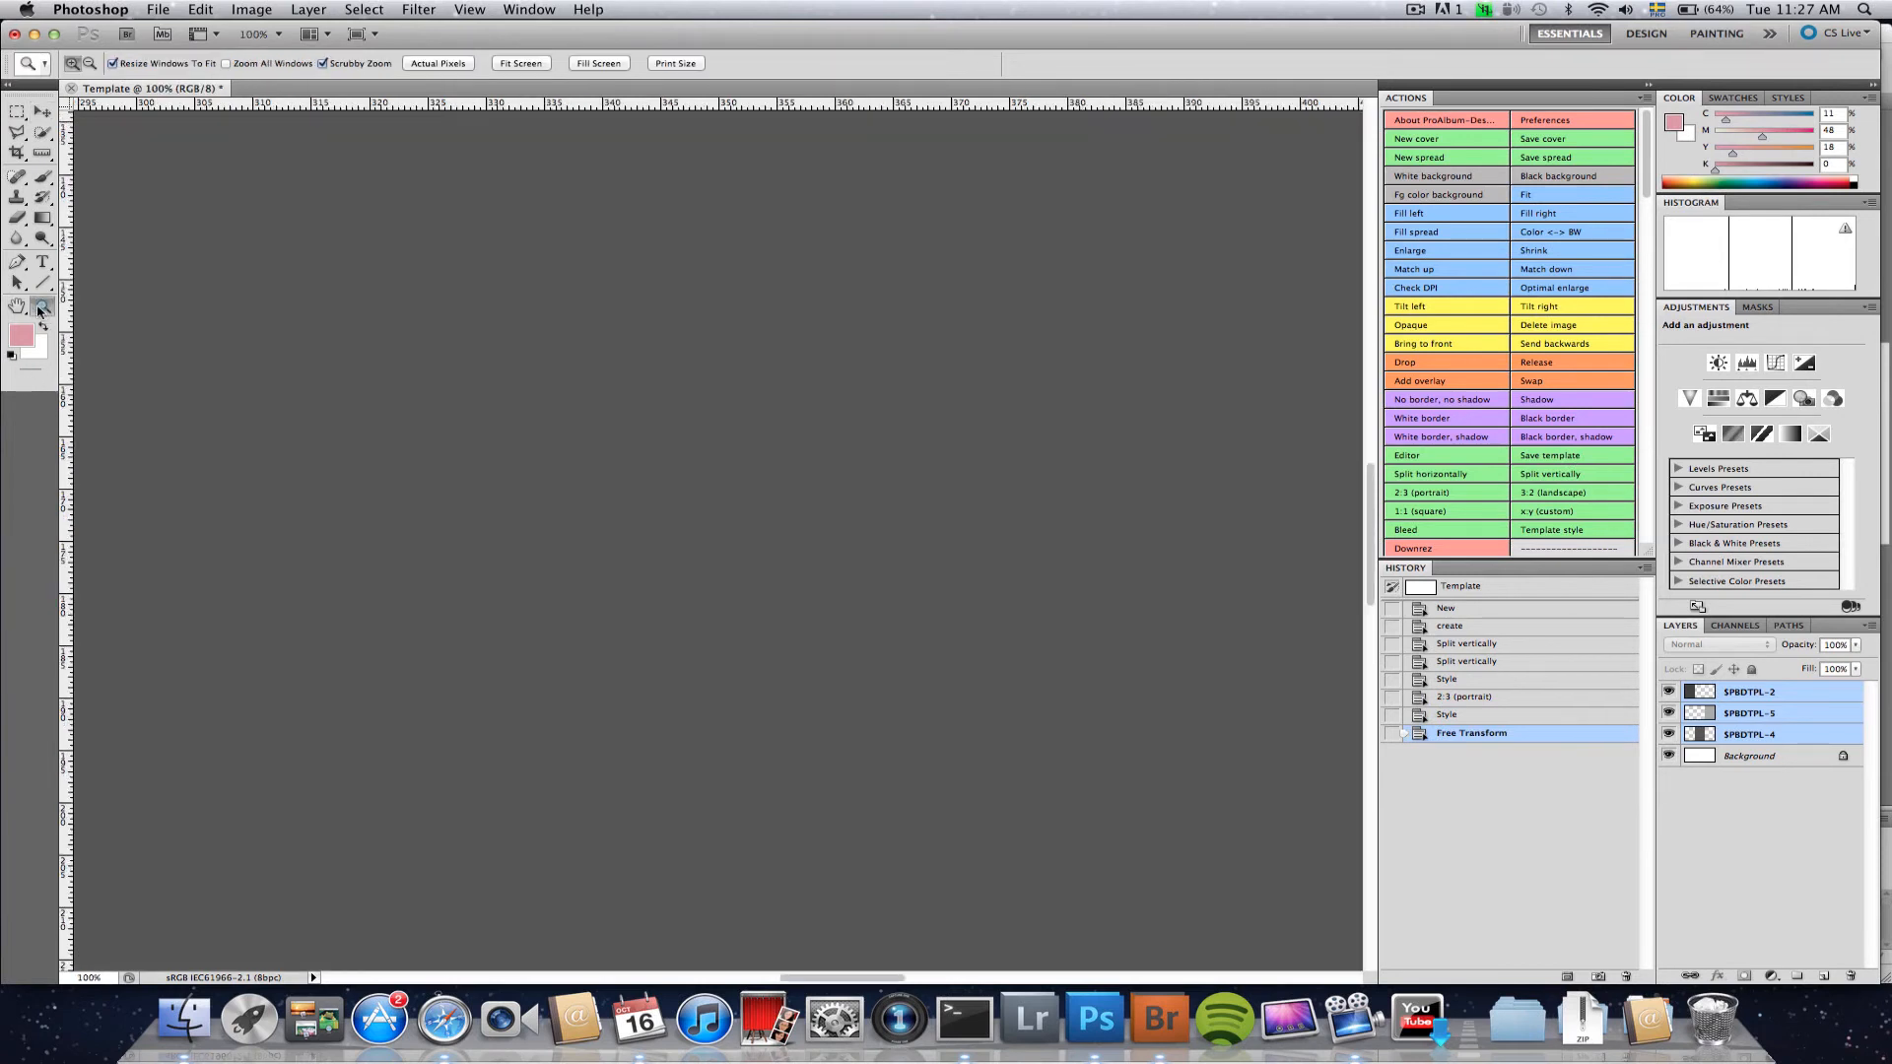
{"action": "left_click", "coordinate": [17, 307]}
{"action": "left_click_drag", "start_coordinate": [318, 237], "coordinate": [634, 937]}
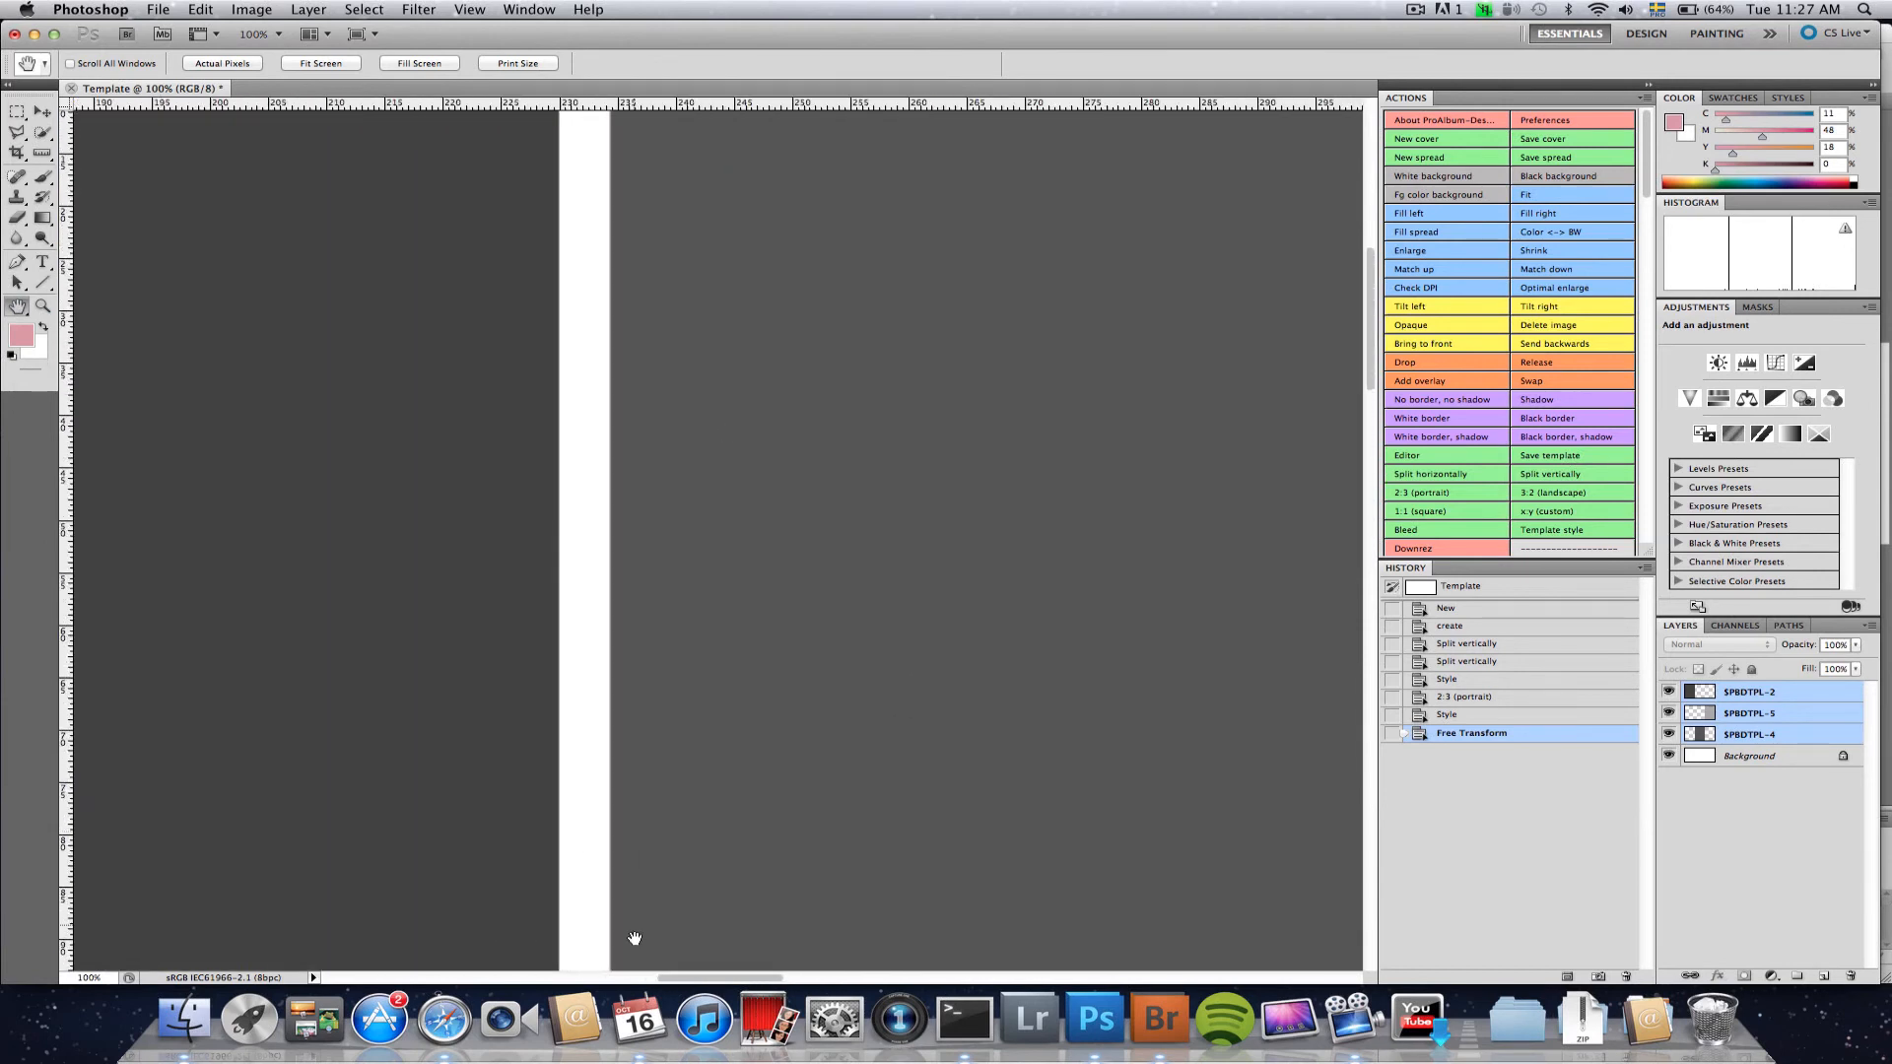
{"action": "left_click_drag", "start_coordinate": [340, 556], "coordinate": [1104, 507]}
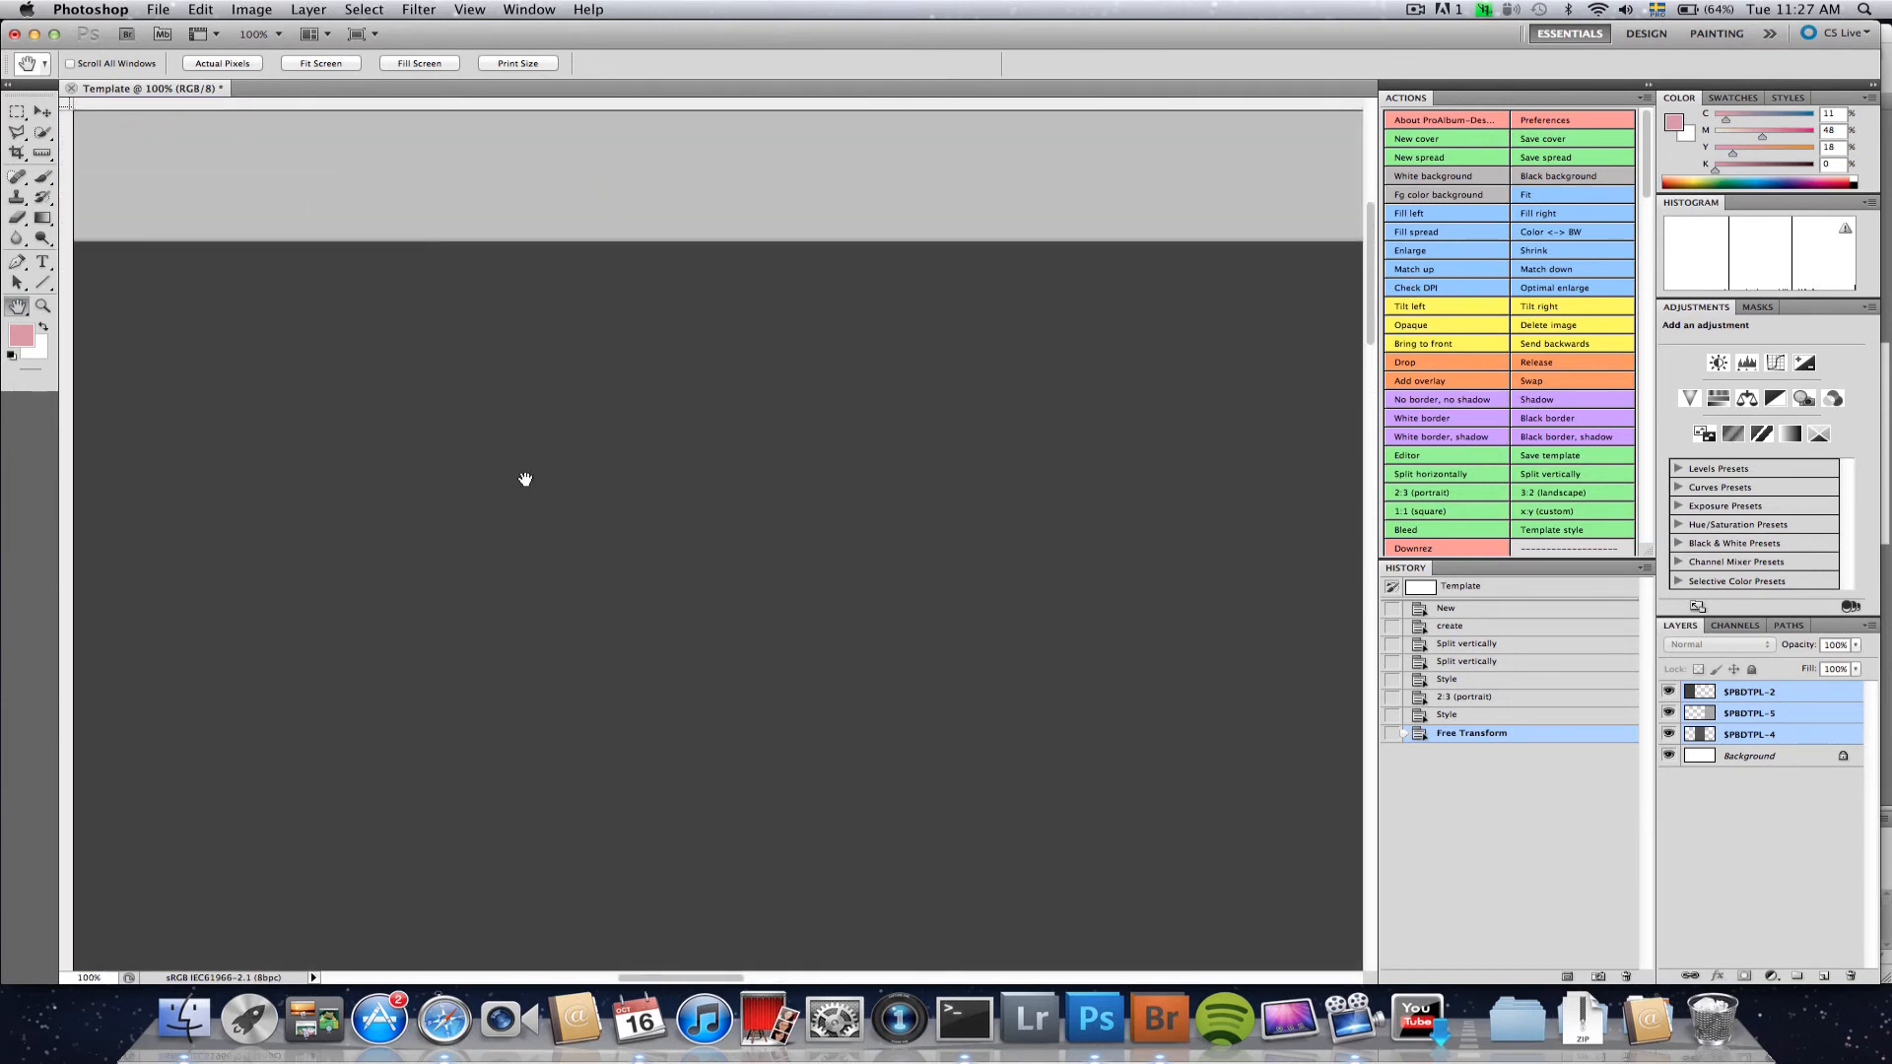
{"action": "left_click_drag", "start_coordinate": [447, 477], "coordinate": [606, 496]}
{"action": "left_click_drag", "start_coordinate": [490, 515], "coordinate": [853, 515]}
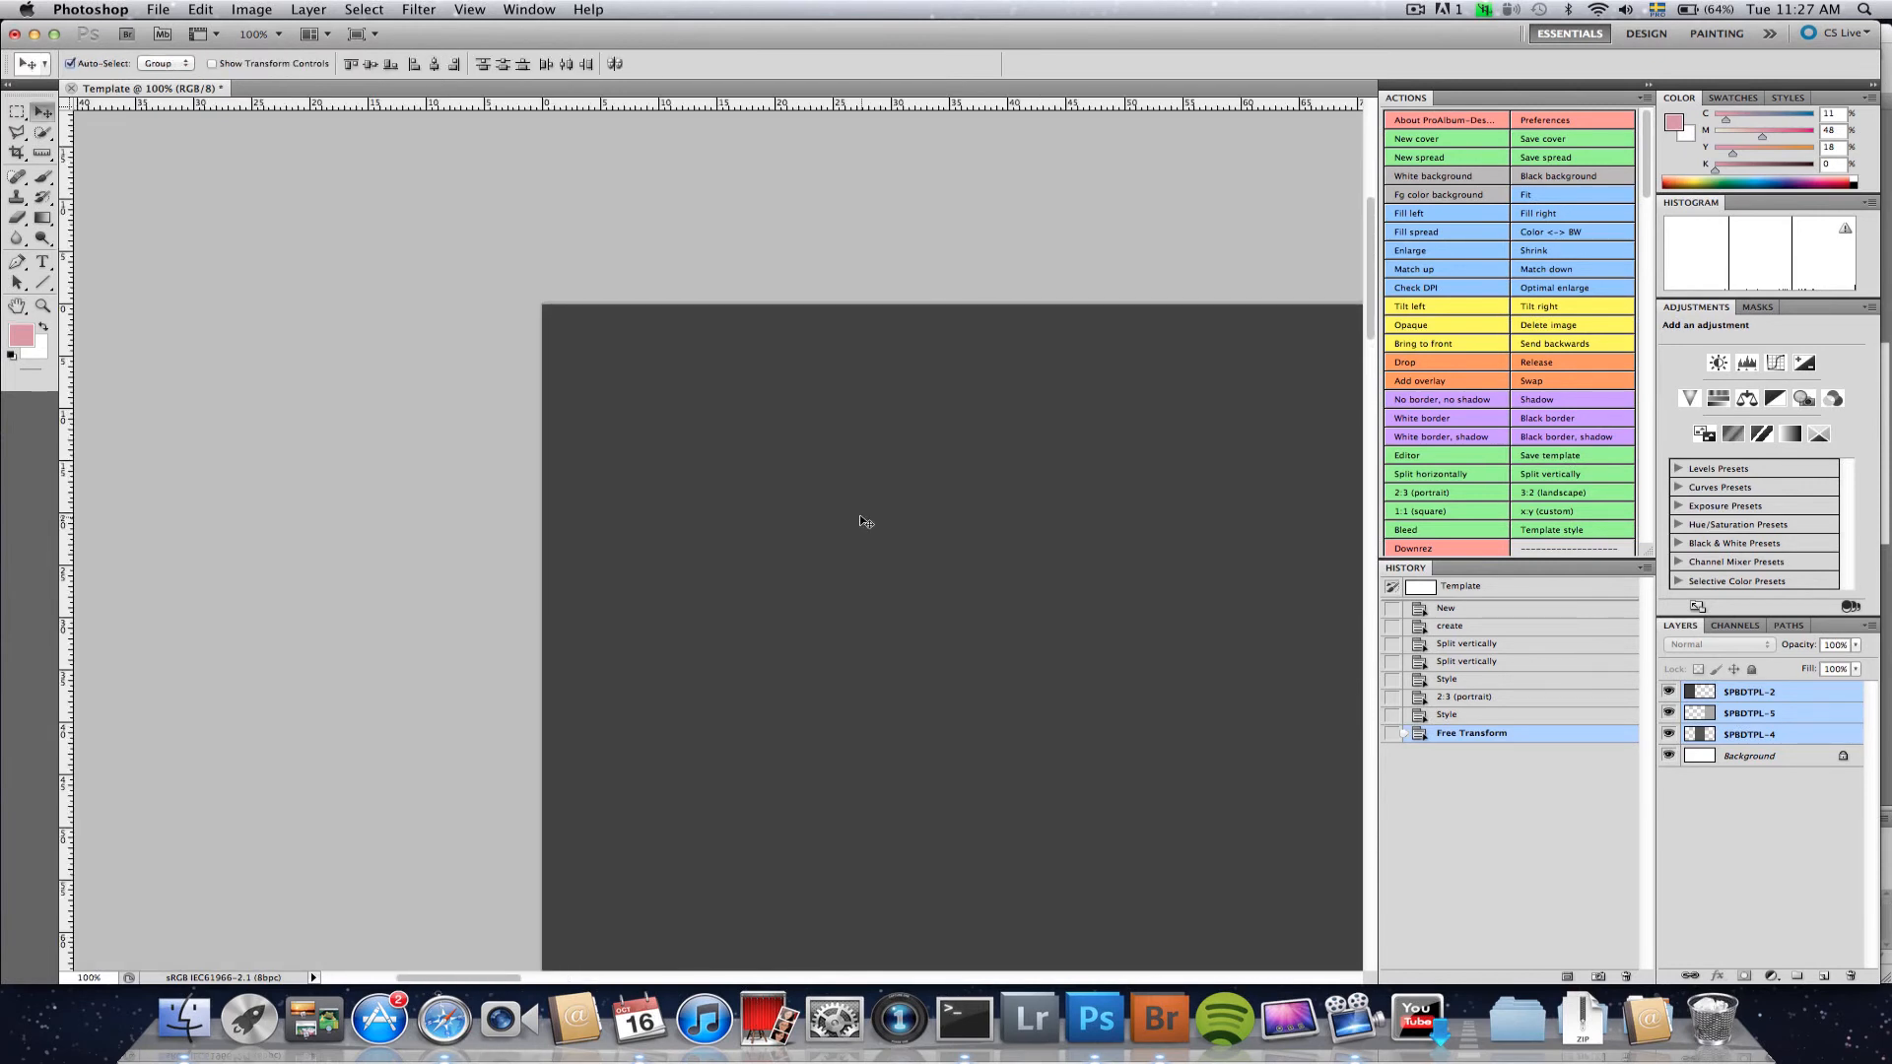
{"action": "key", "text": "super+t"}
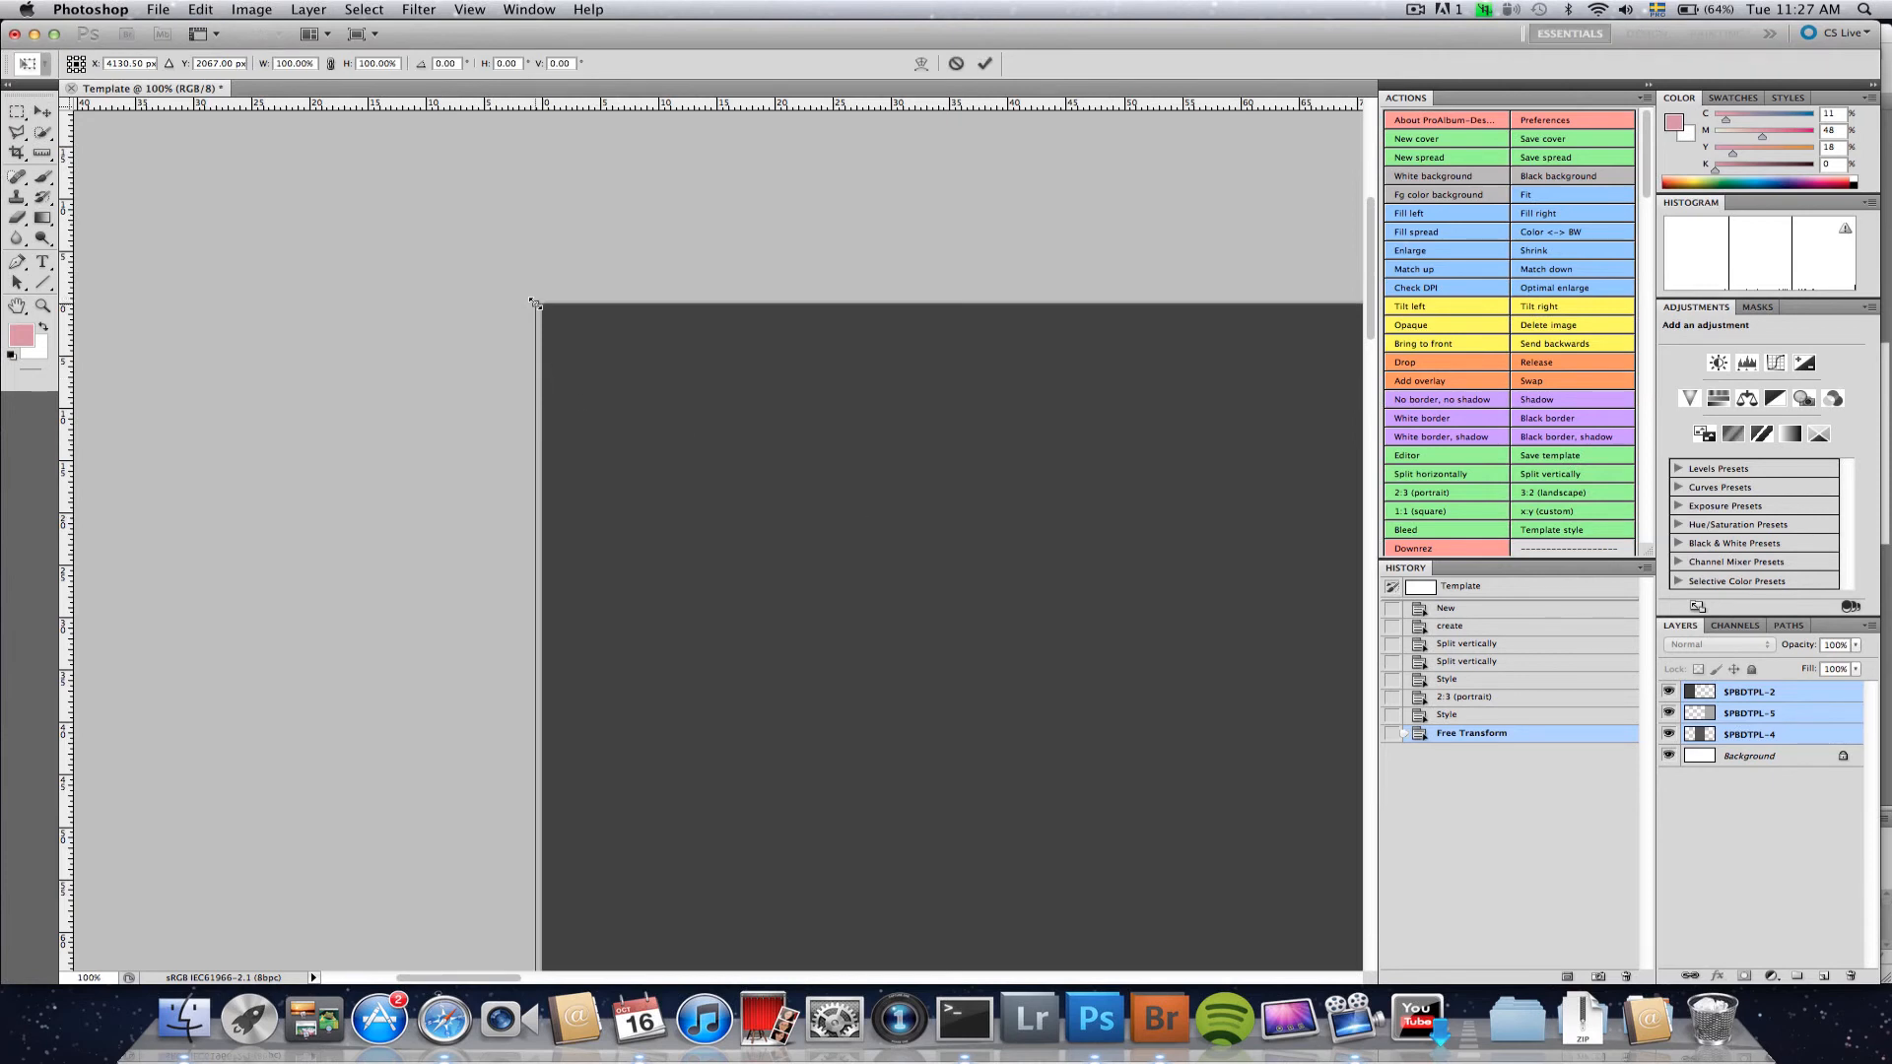
{"action": "left_click_drag", "start_coordinate": [534, 302], "coordinate": [541, 304]}
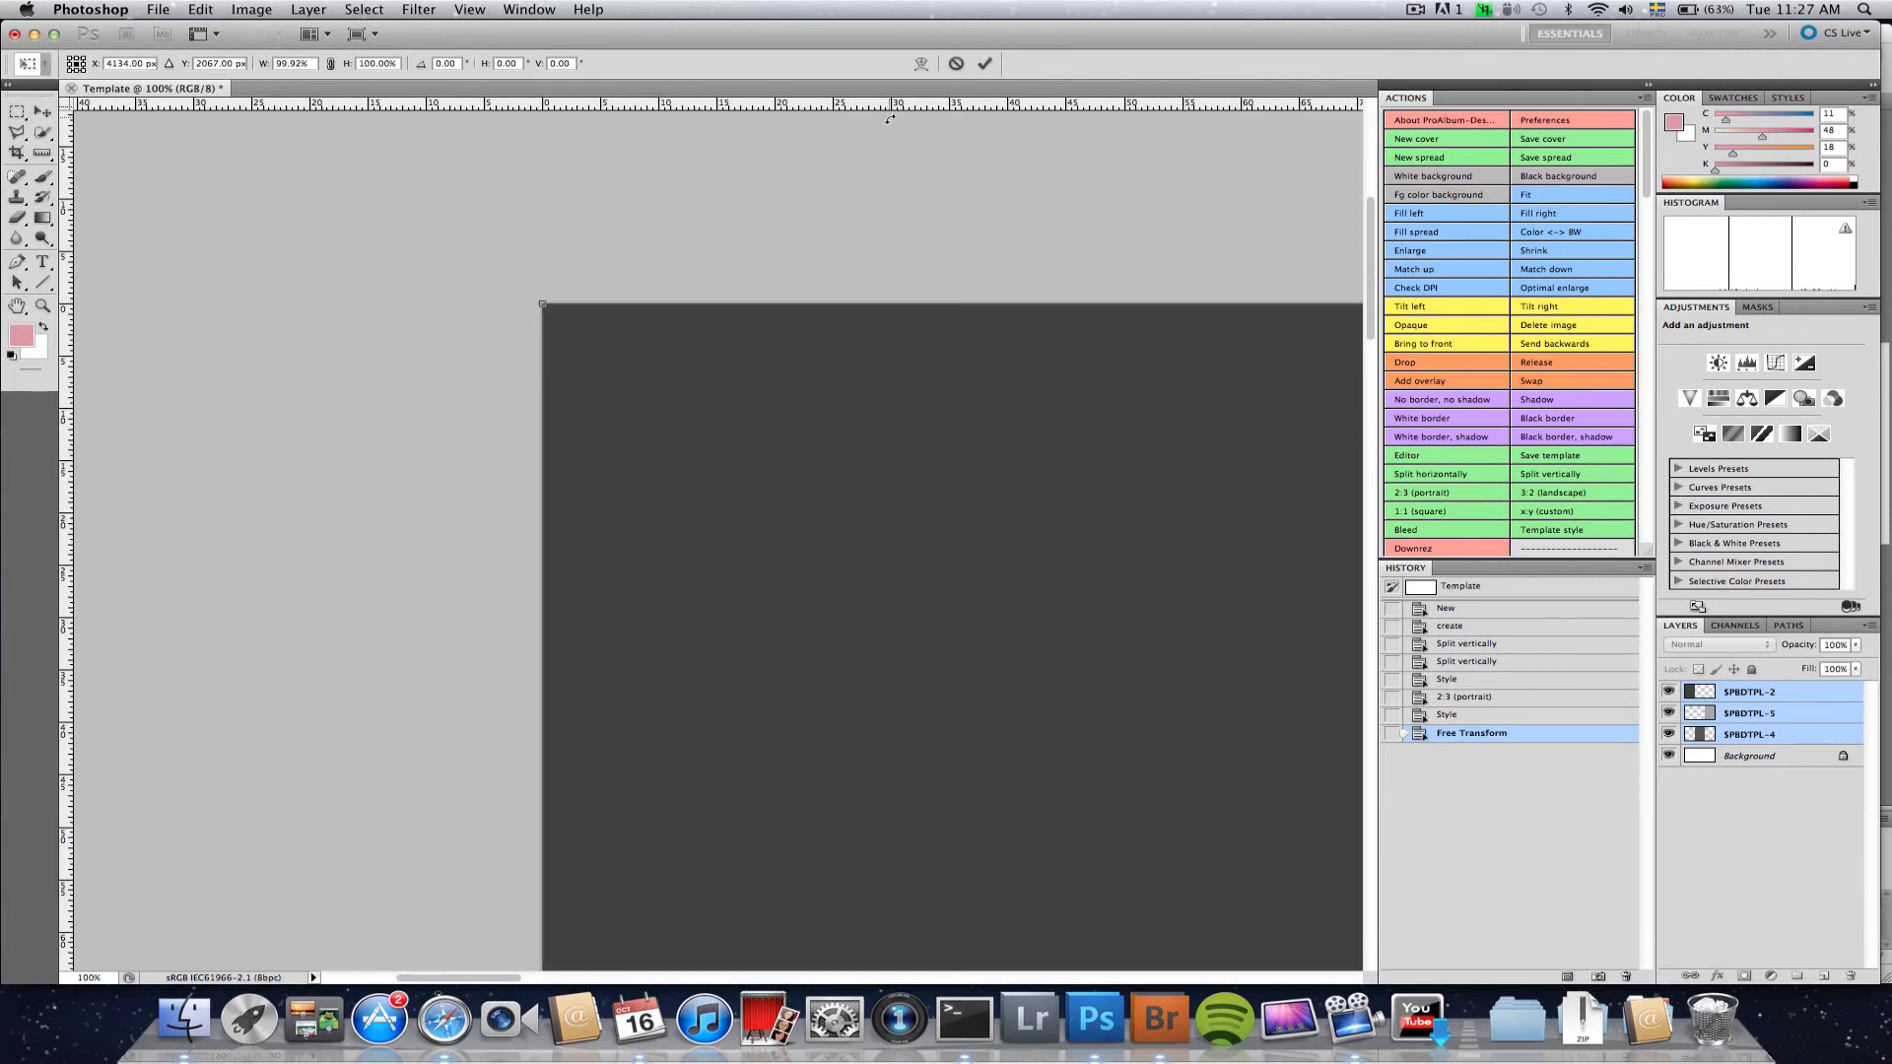
{"action": "left_click", "coordinate": [985, 65]}
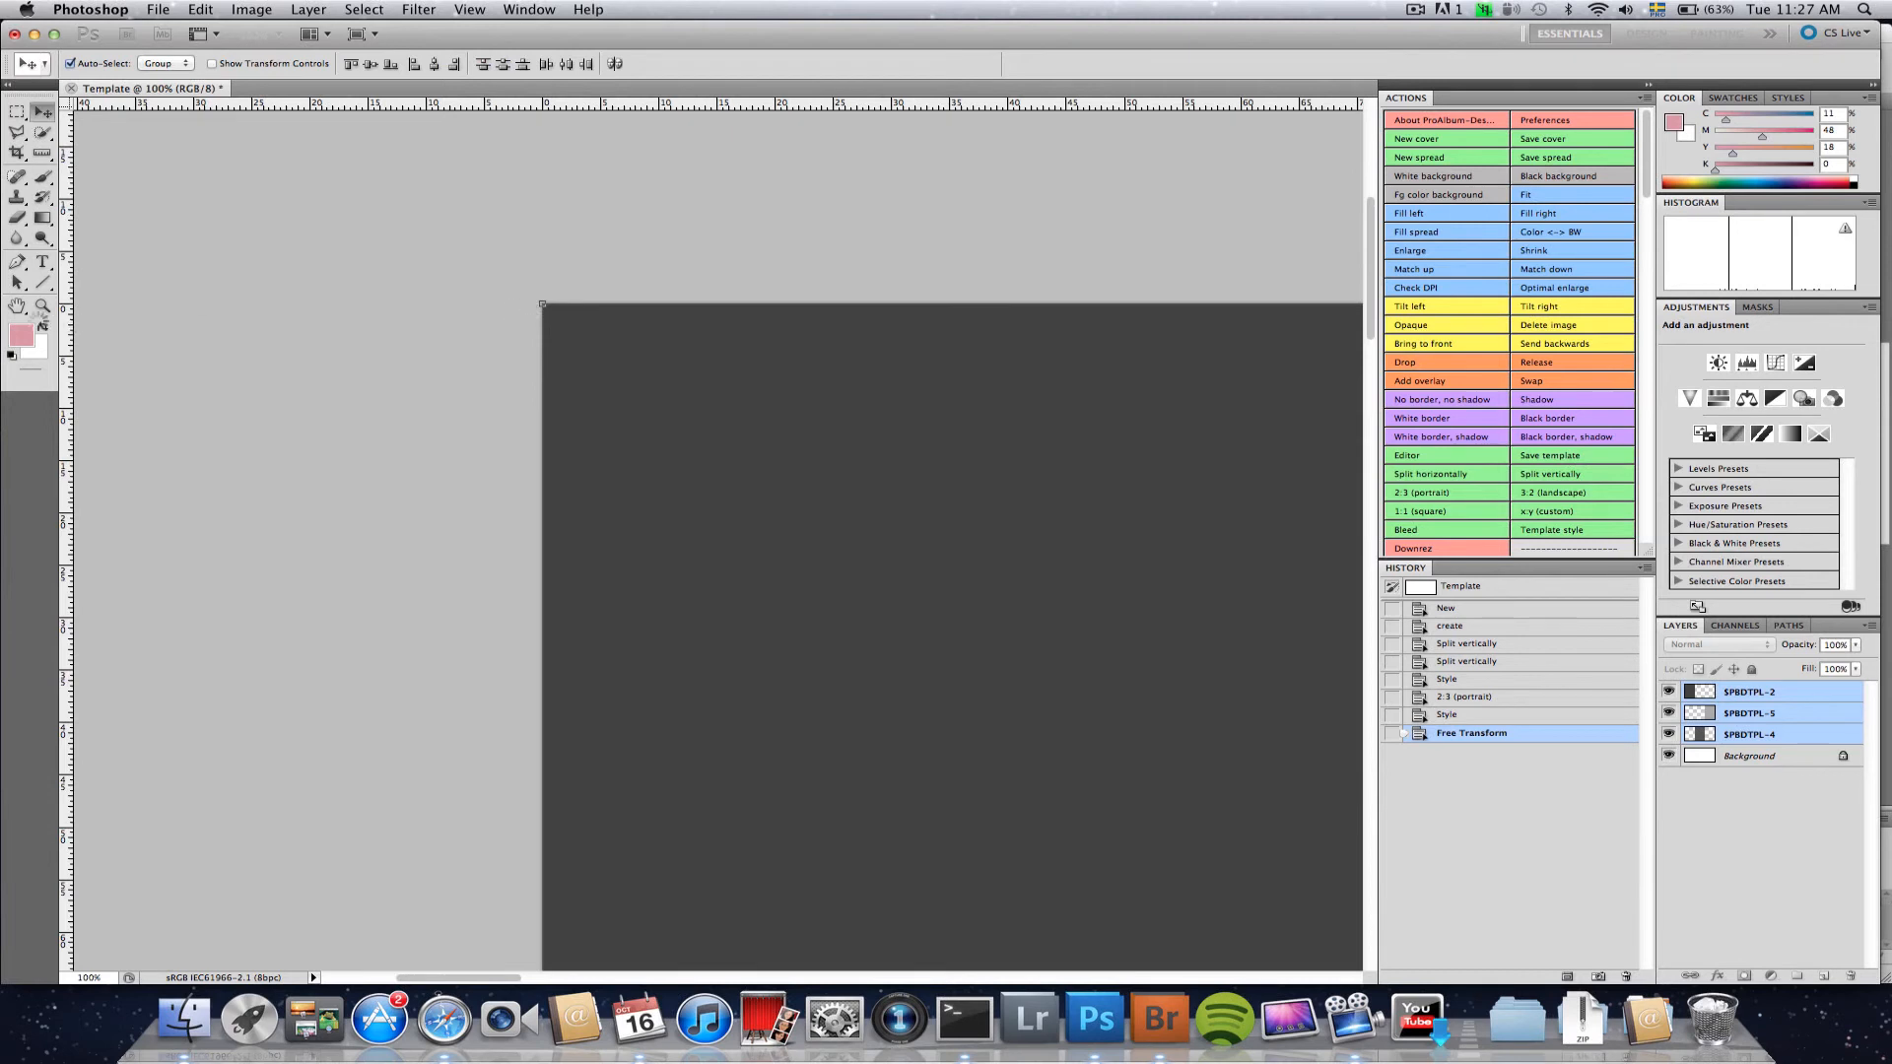
- Examine at close range how the cells' transform box aligns with the spread's upper-right corner
{"action": "double_click", "coordinate": [15, 306]}
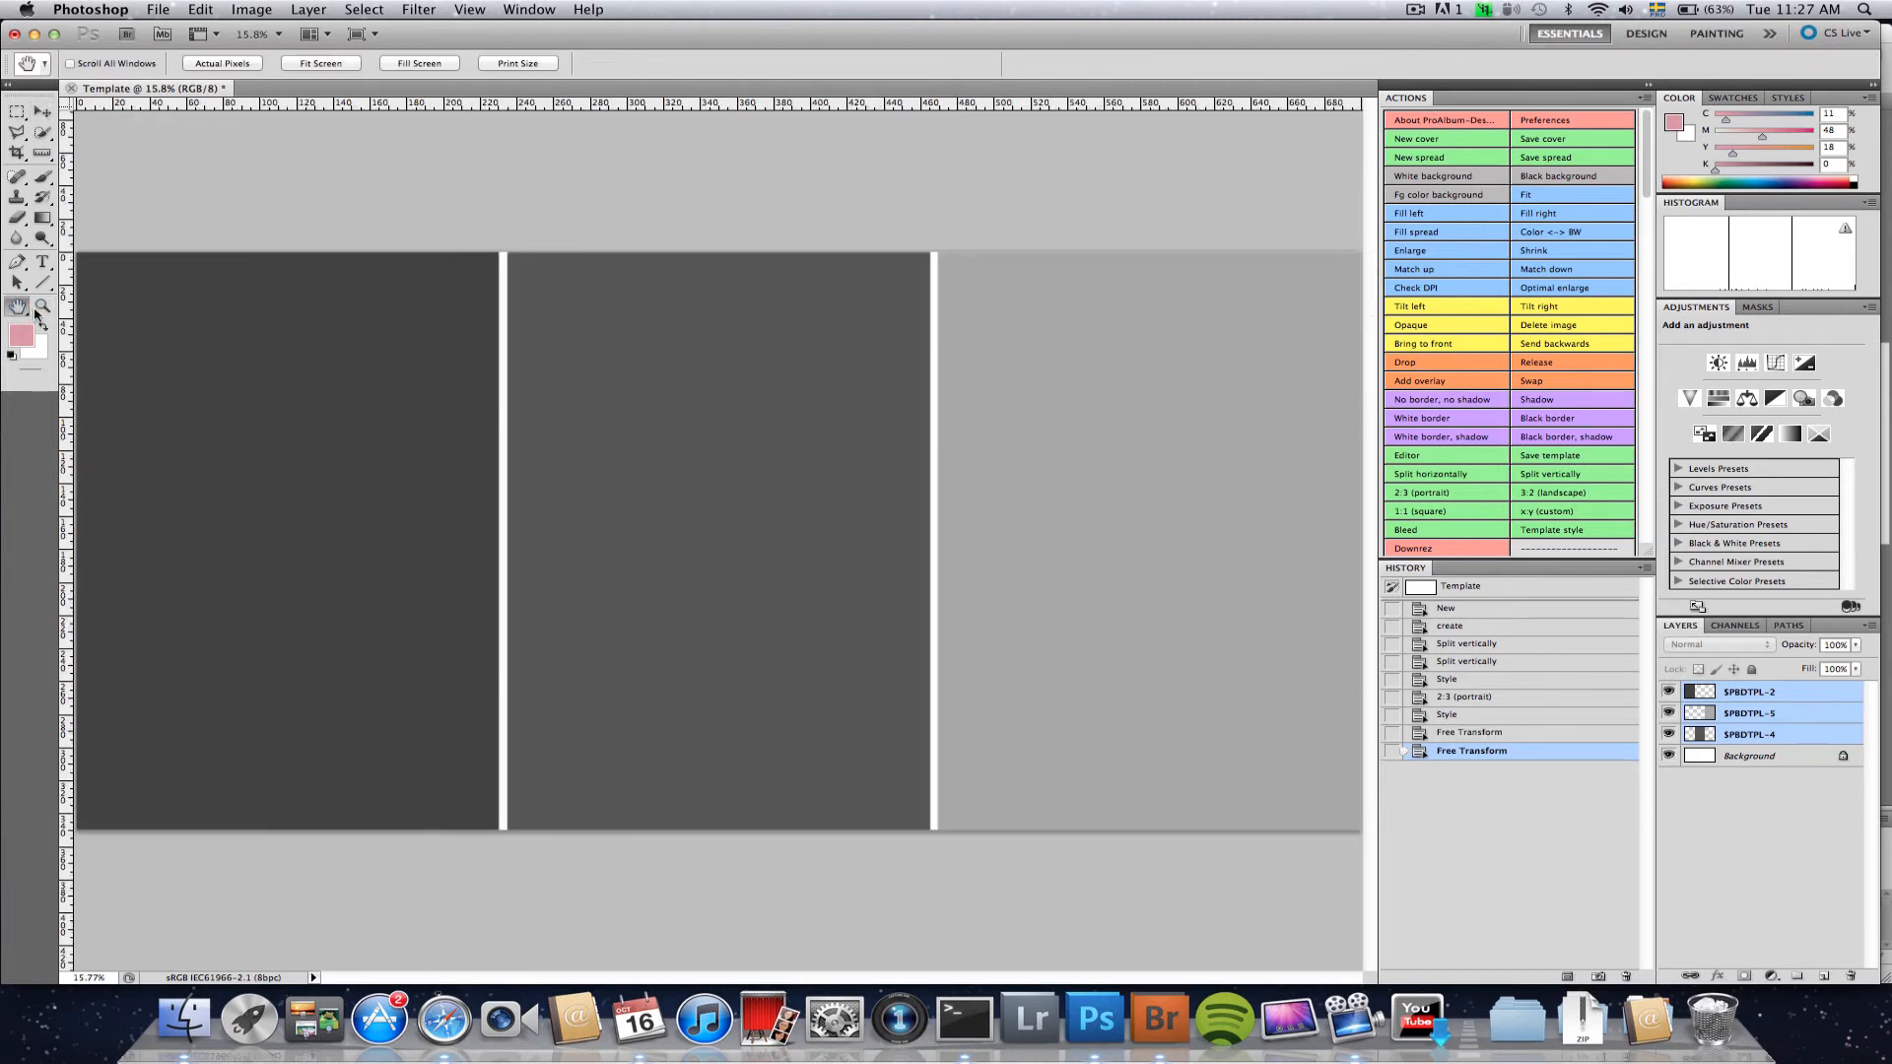
{"action": "left_click", "coordinate": [43, 306]}
{"action": "left_click", "coordinate": [1312, 261]}
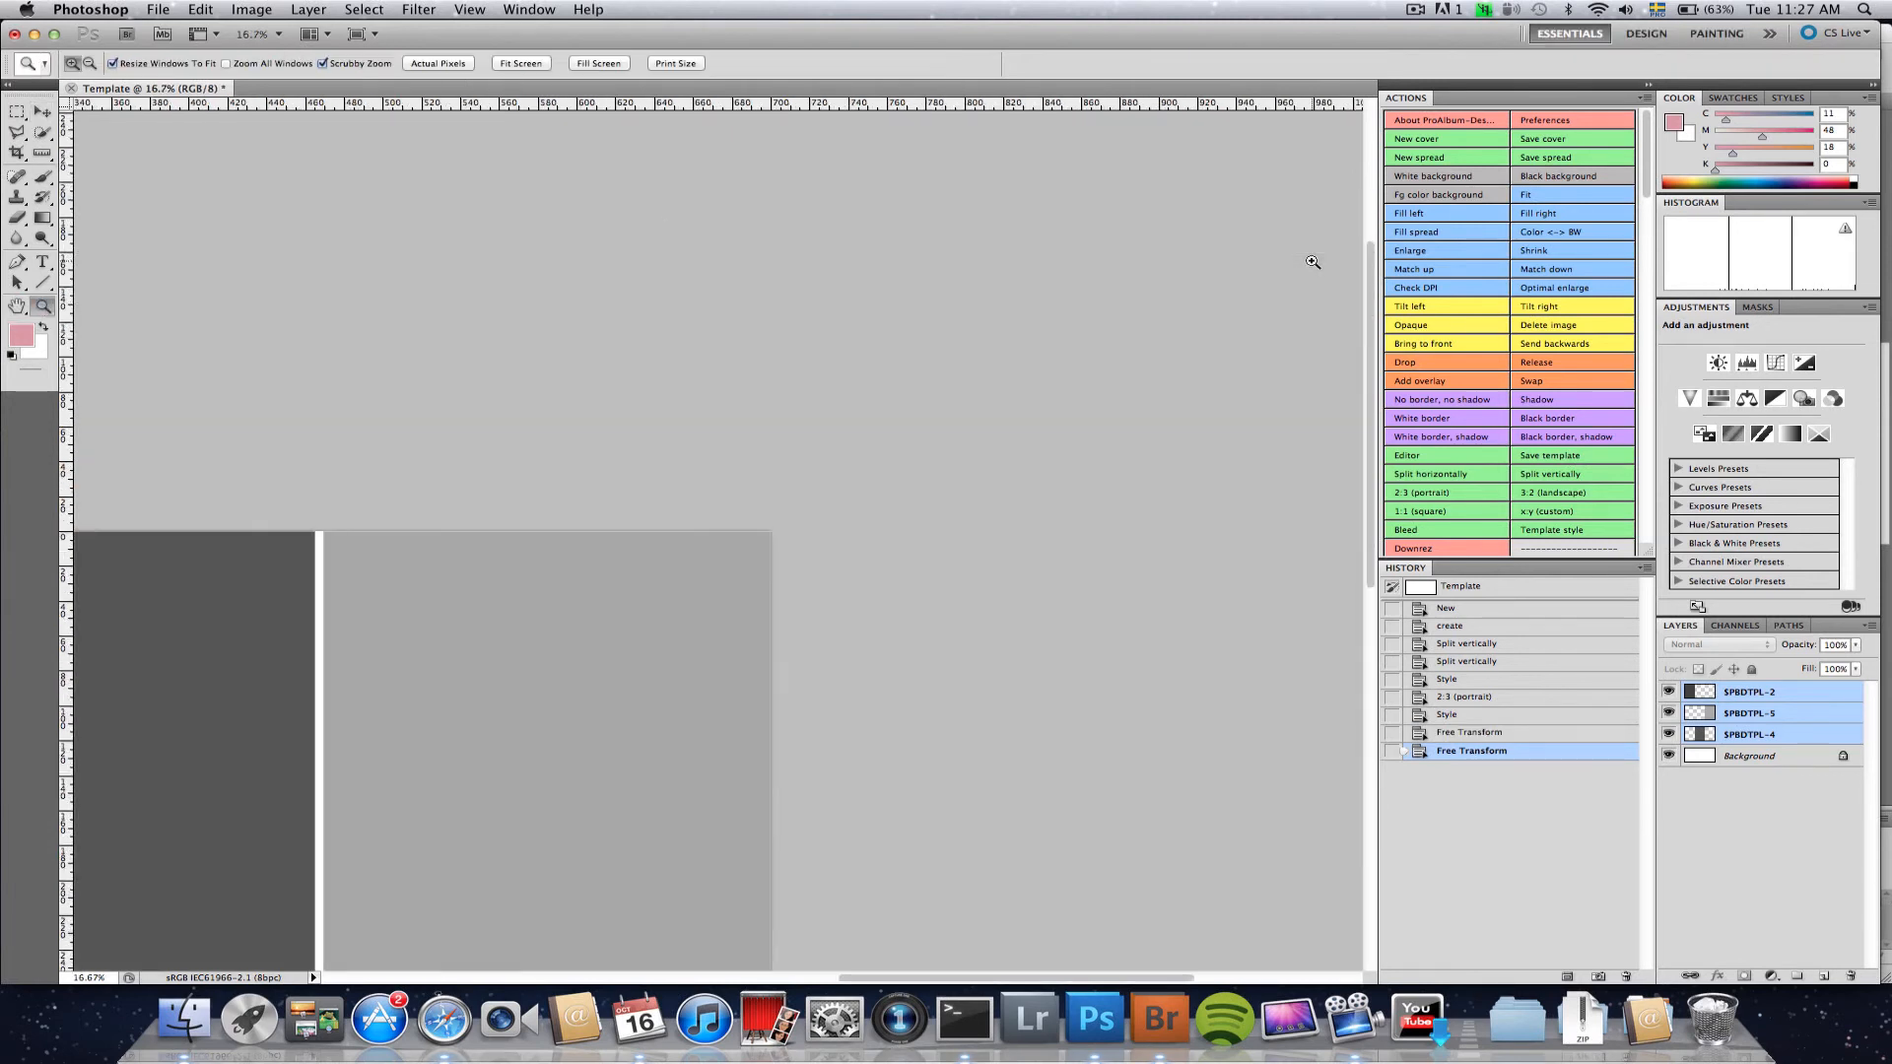
{"action": "left_click", "coordinate": [778, 548]}
{"action": "left_click", "coordinate": [654, 549]}
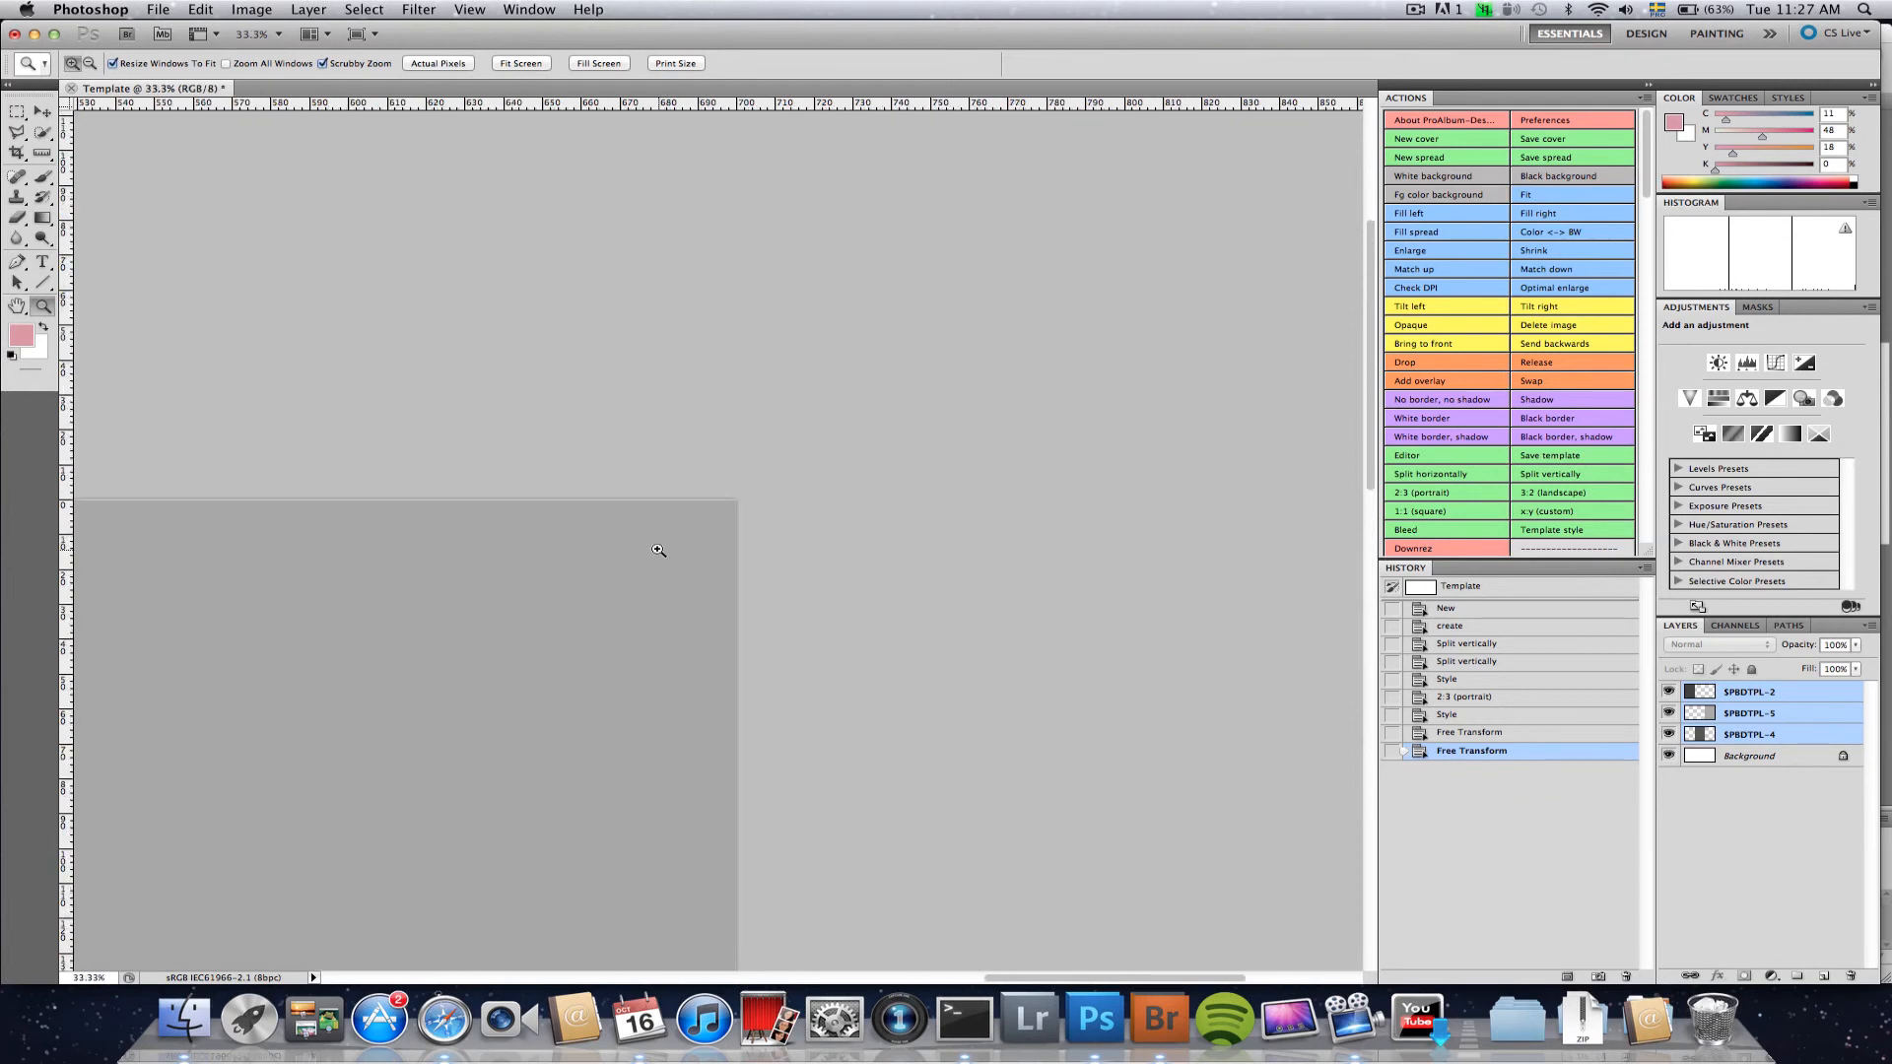
{"action": "left_click", "coordinate": [658, 549]}
{"action": "left_click", "coordinate": [659, 550]}
{"action": "key", "text": "super+t"}
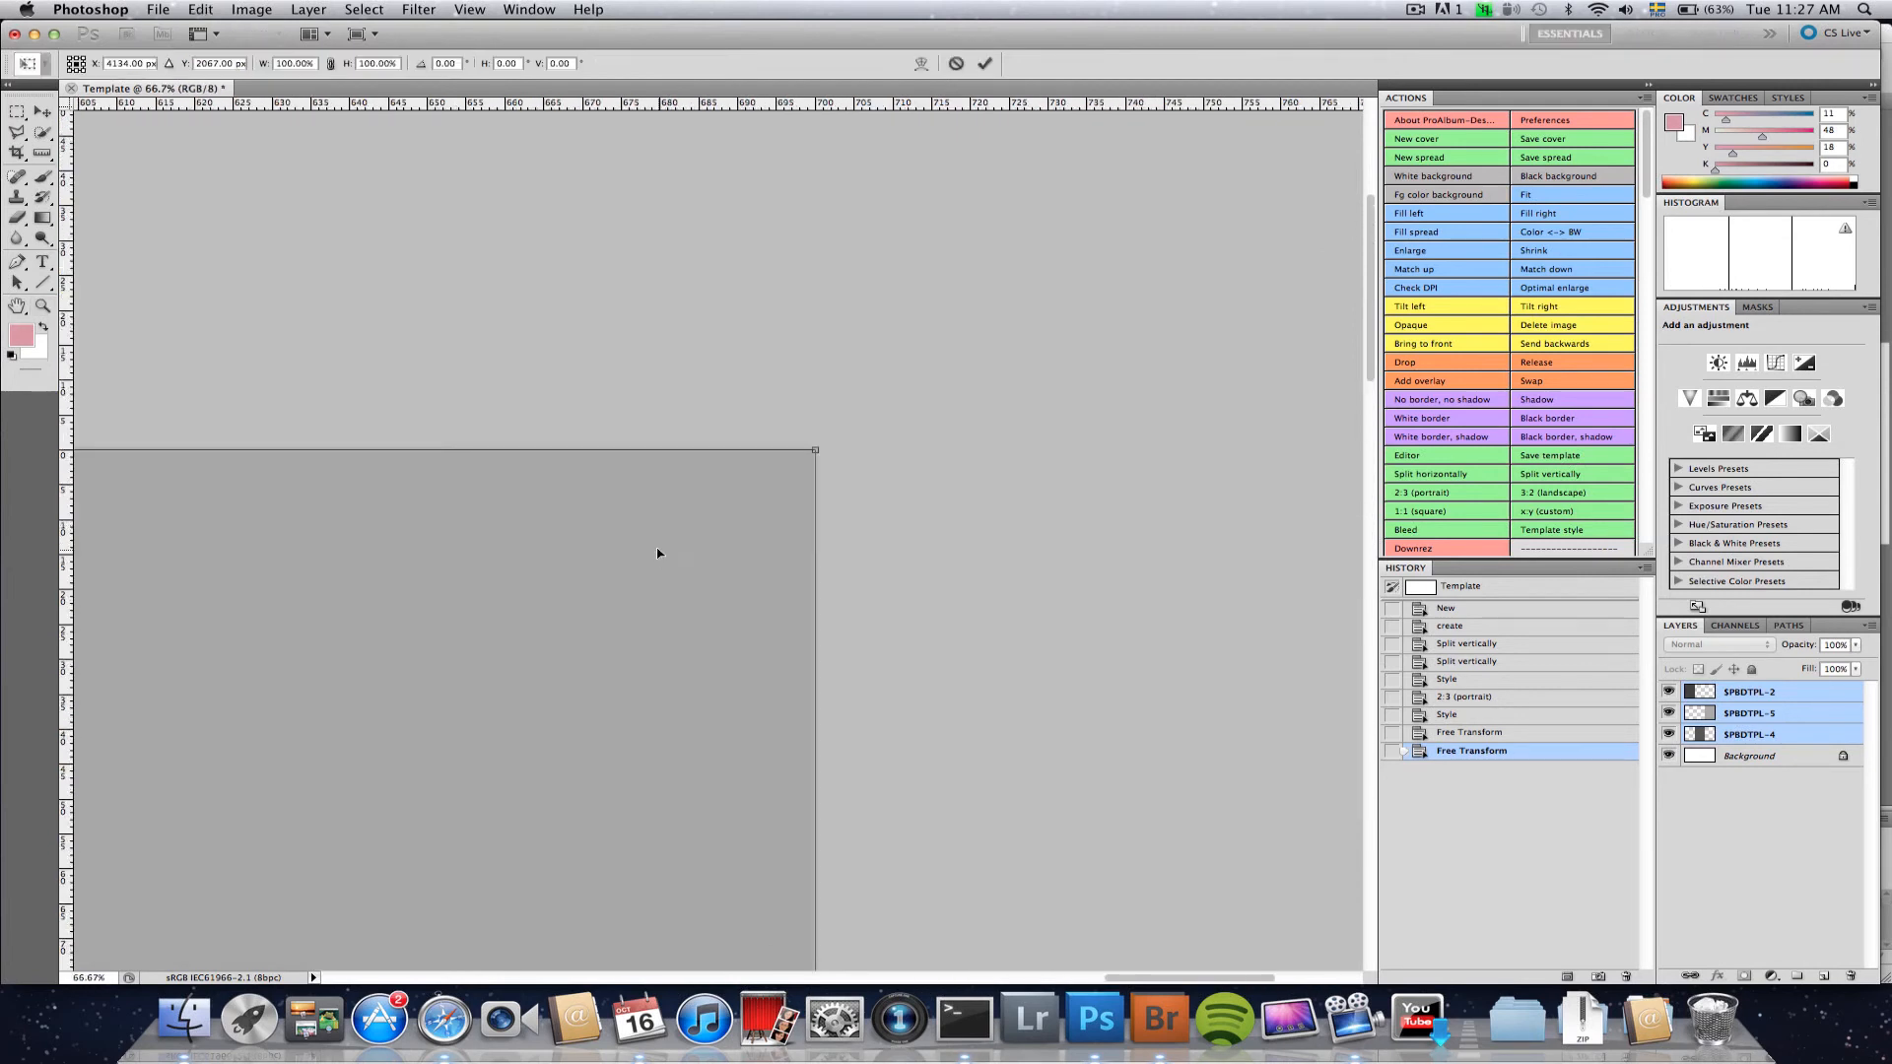
{"action": "left_click", "coordinate": [984, 63]}
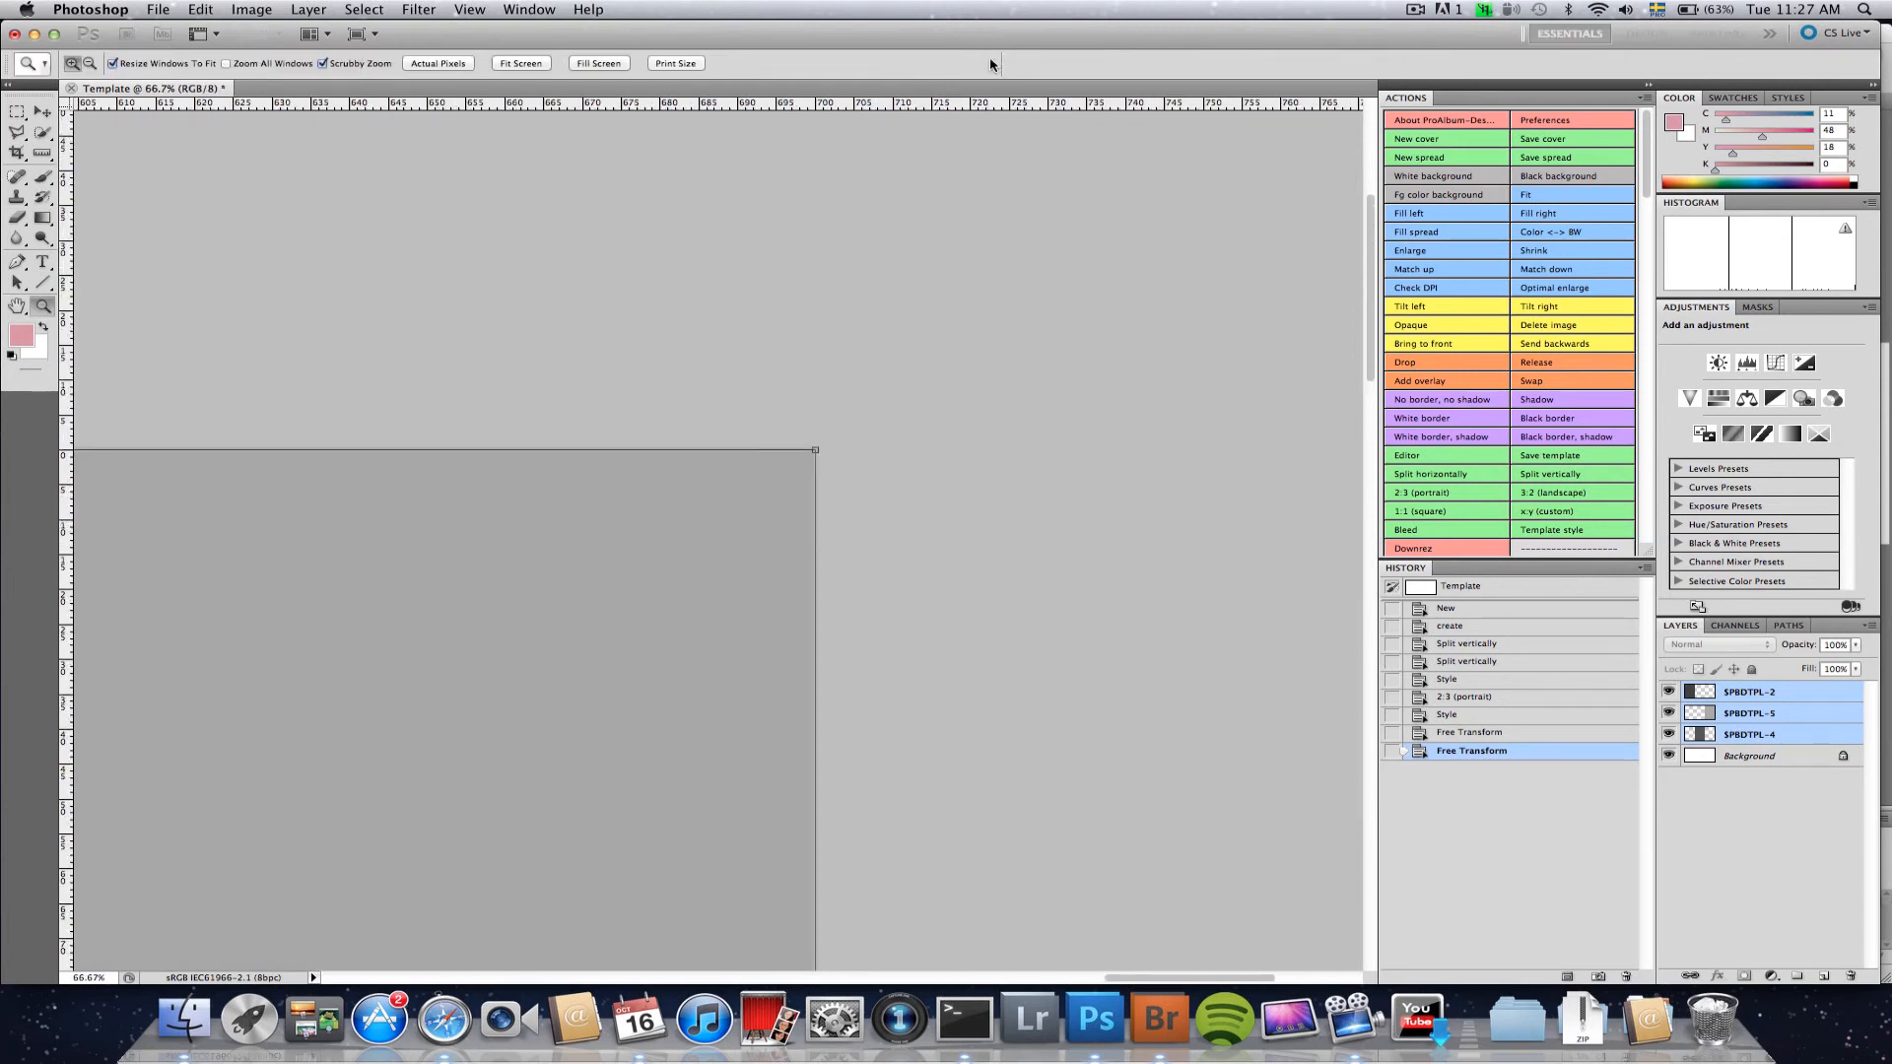
- Examine at 300% how the cells' edges align with the spread's lower-right corner
{"action": "double_click", "coordinate": [17, 306]}
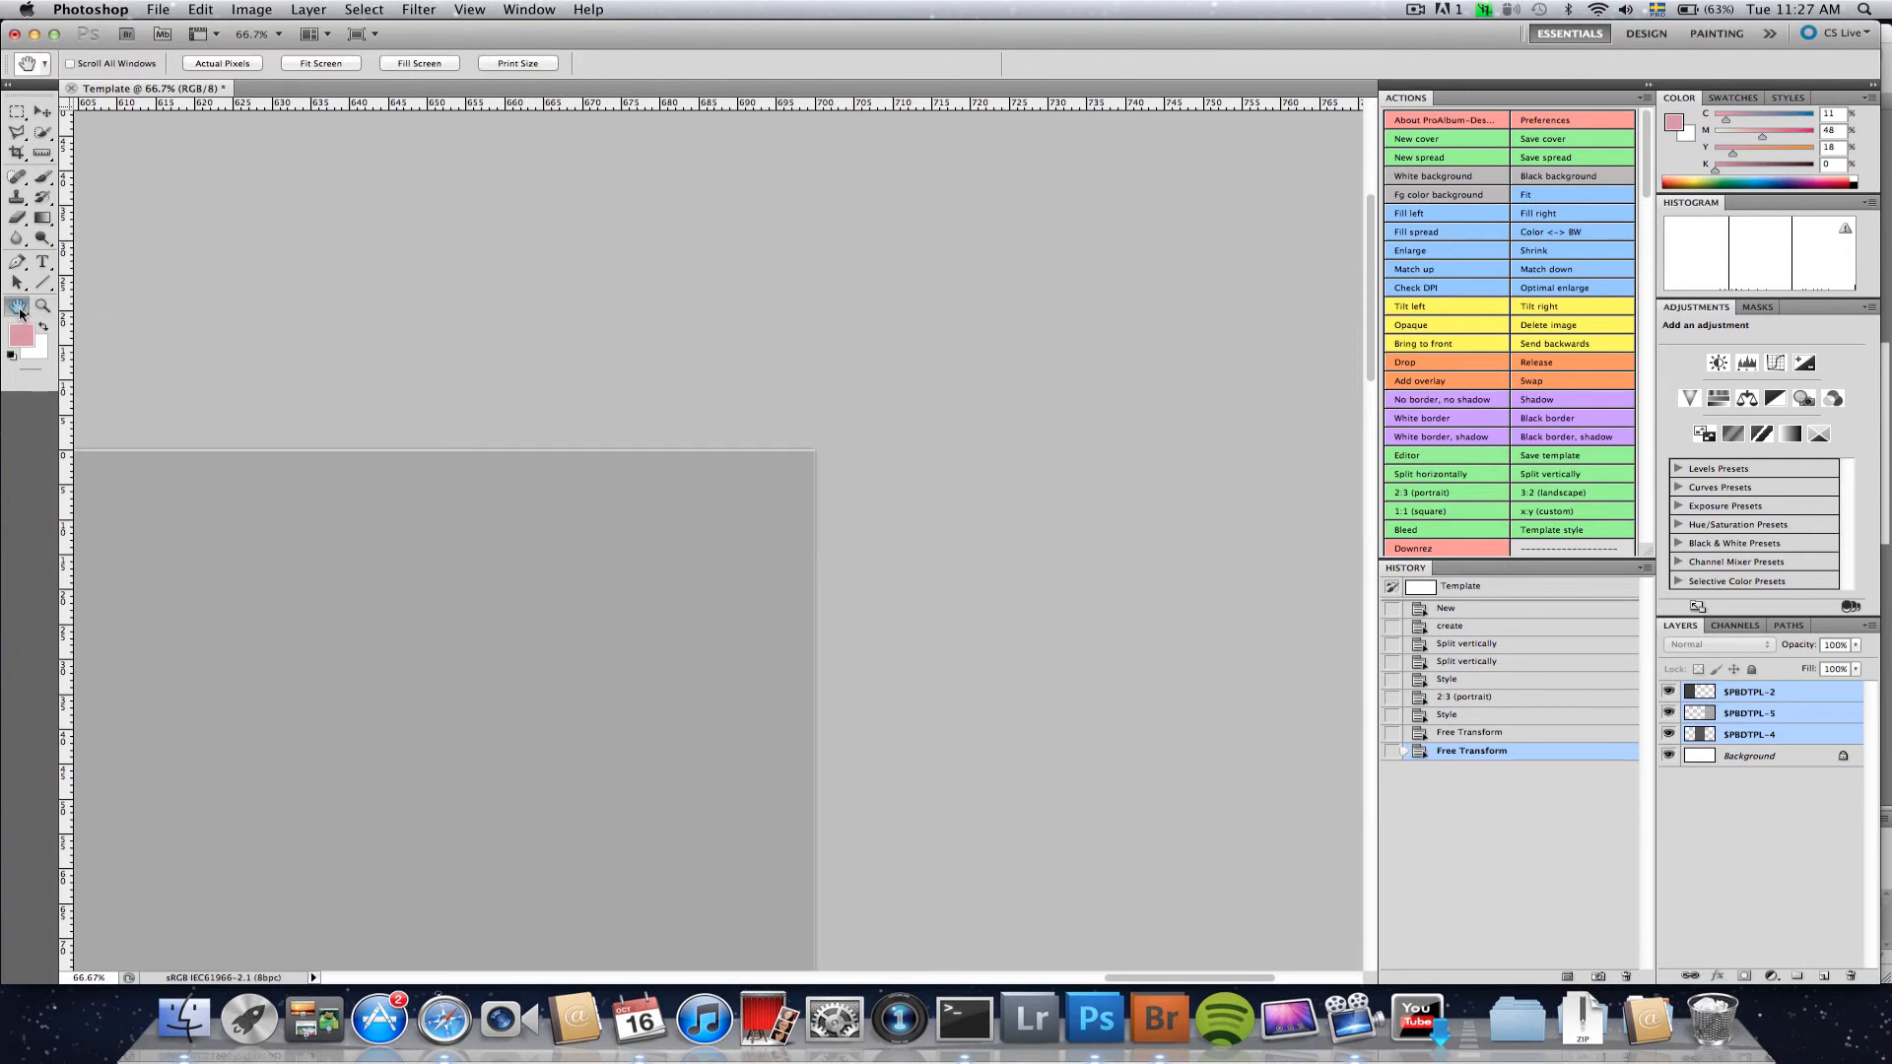
{"action": "left_click", "coordinate": [42, 309]}
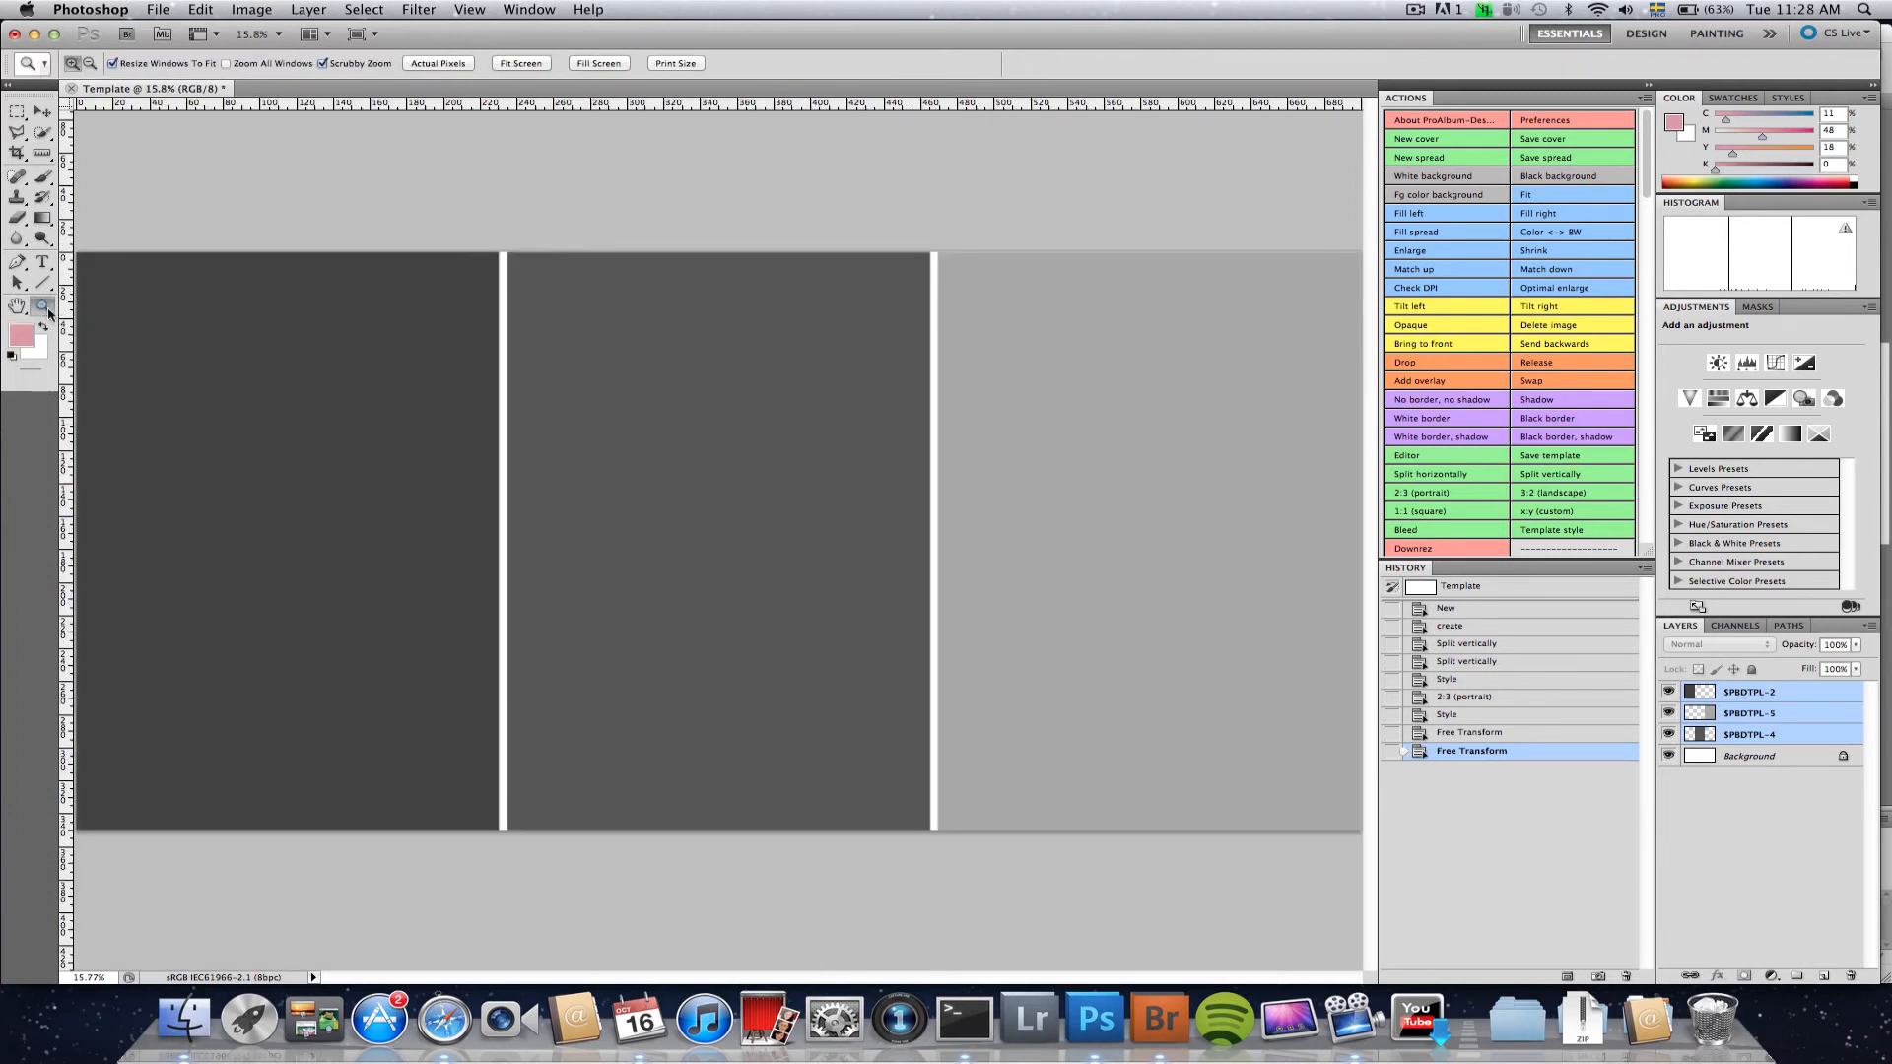
{"action": "left_click", "coordinate": [1345, 822]}
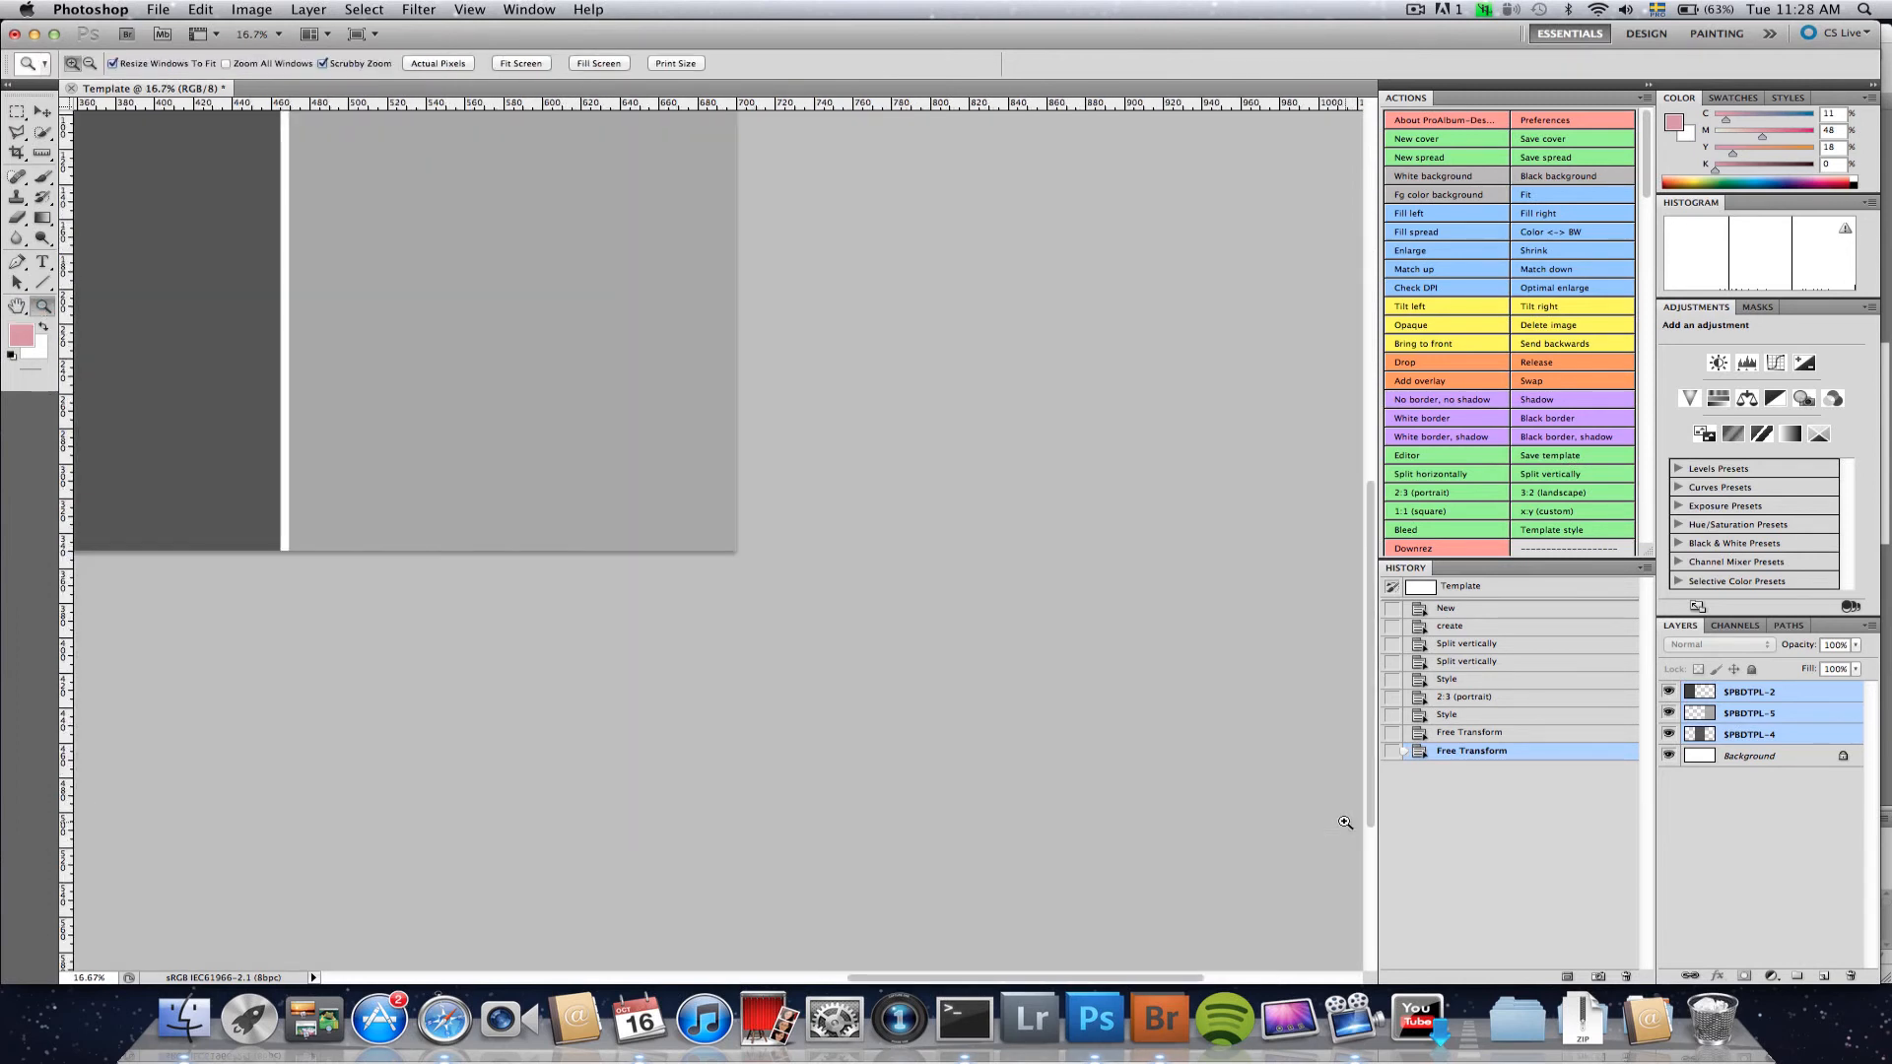
{"action": "left_click", "coordinate": [673, 499]}
{"action": "left_click_drag", "start_coordinate": [724, 557], "coordinate": [725, 557]}
{"action": "key", "text": "super+t"}
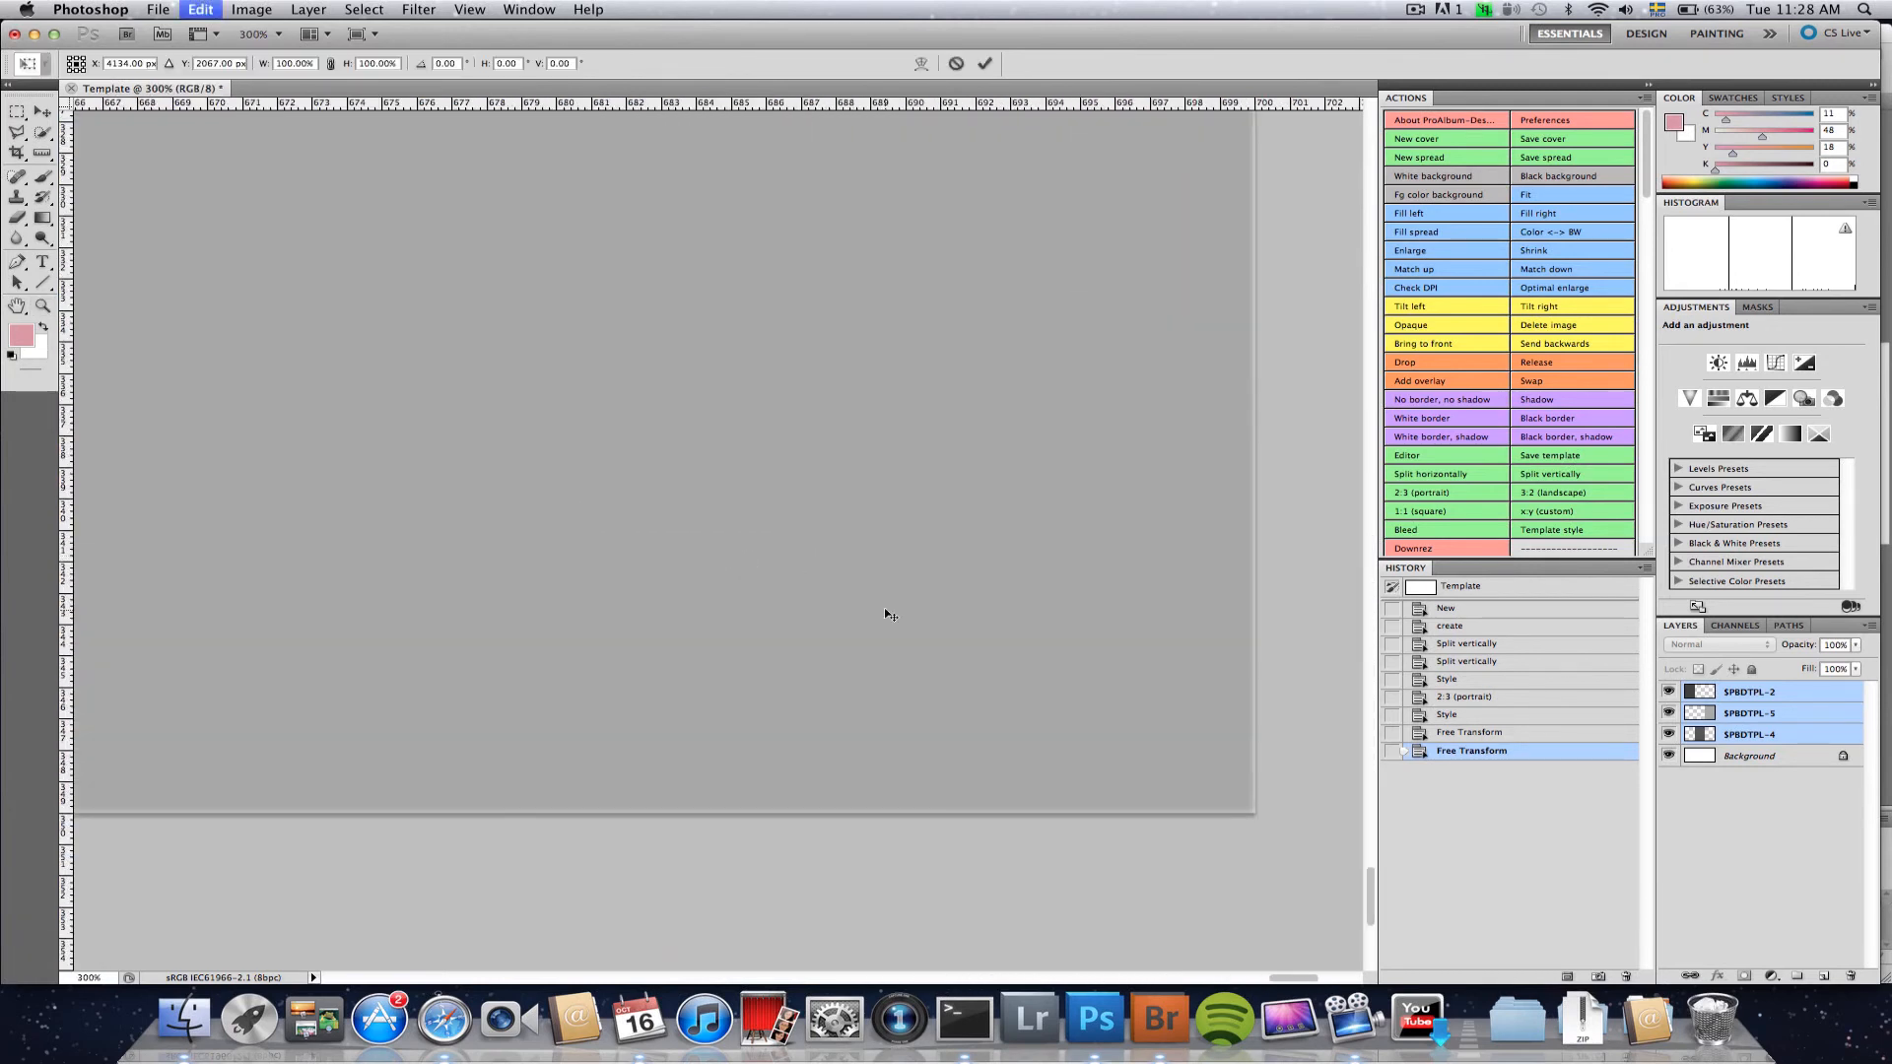
{"action": "left_click", "coordinate": [984, 64]}
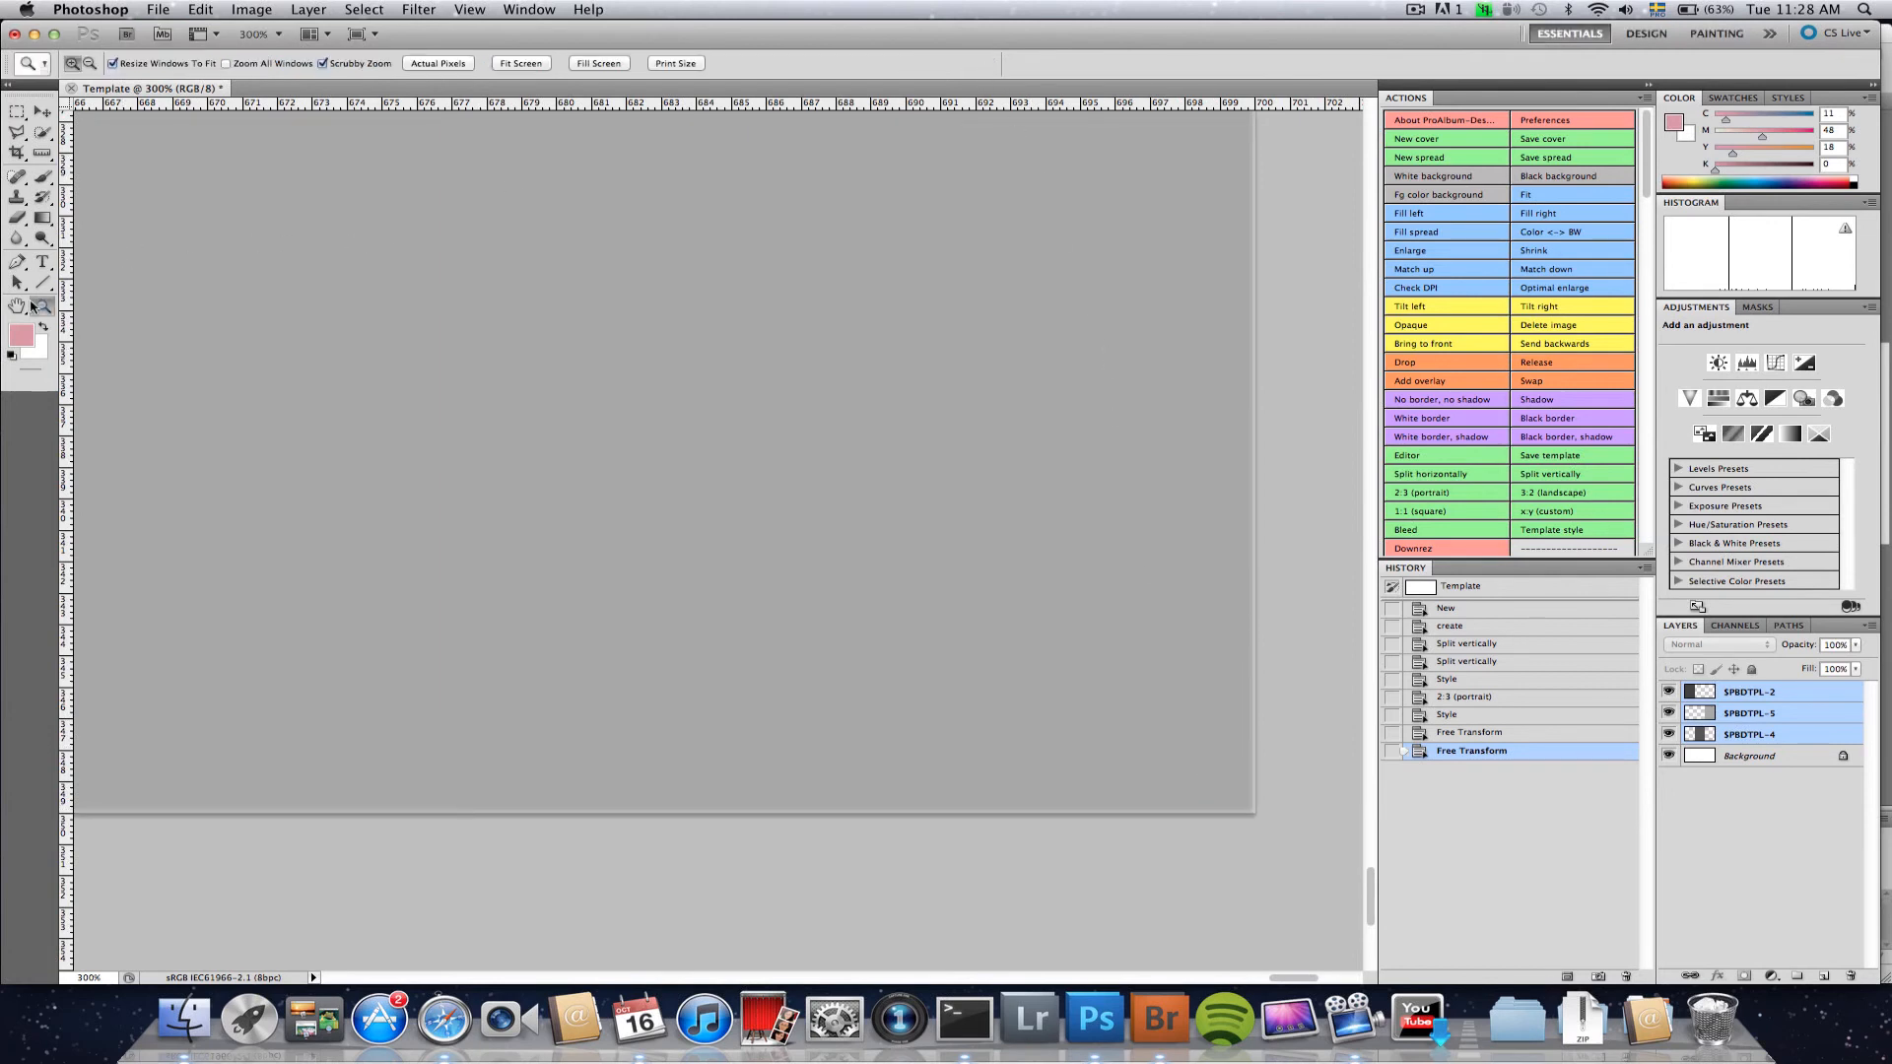
- Save the template with its holes renamed, as Template-501-VVV.tif in ~/PBD/PAD-4.1/Templates-Square, converted to sRGB and without flipped versions
{"action": "double_click", "coordinate": [27, 307]}
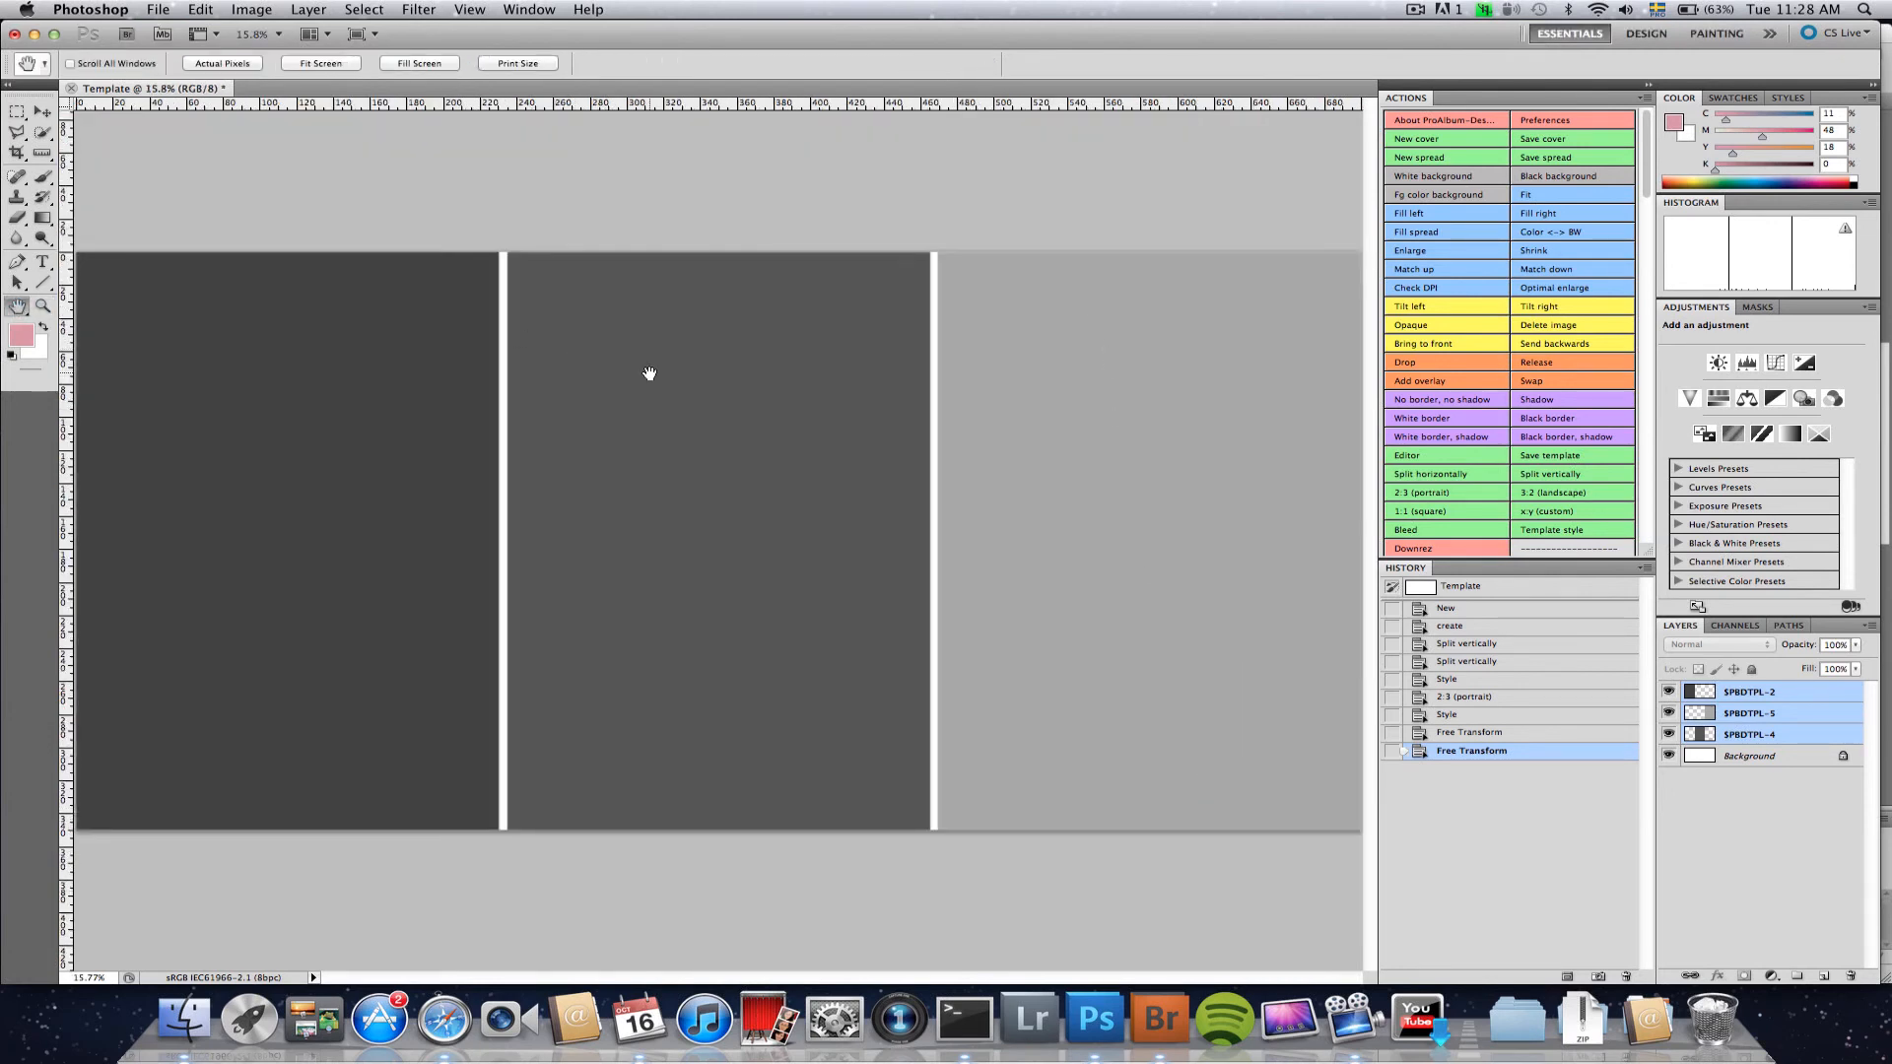
{"action": "key", "text": "z"}
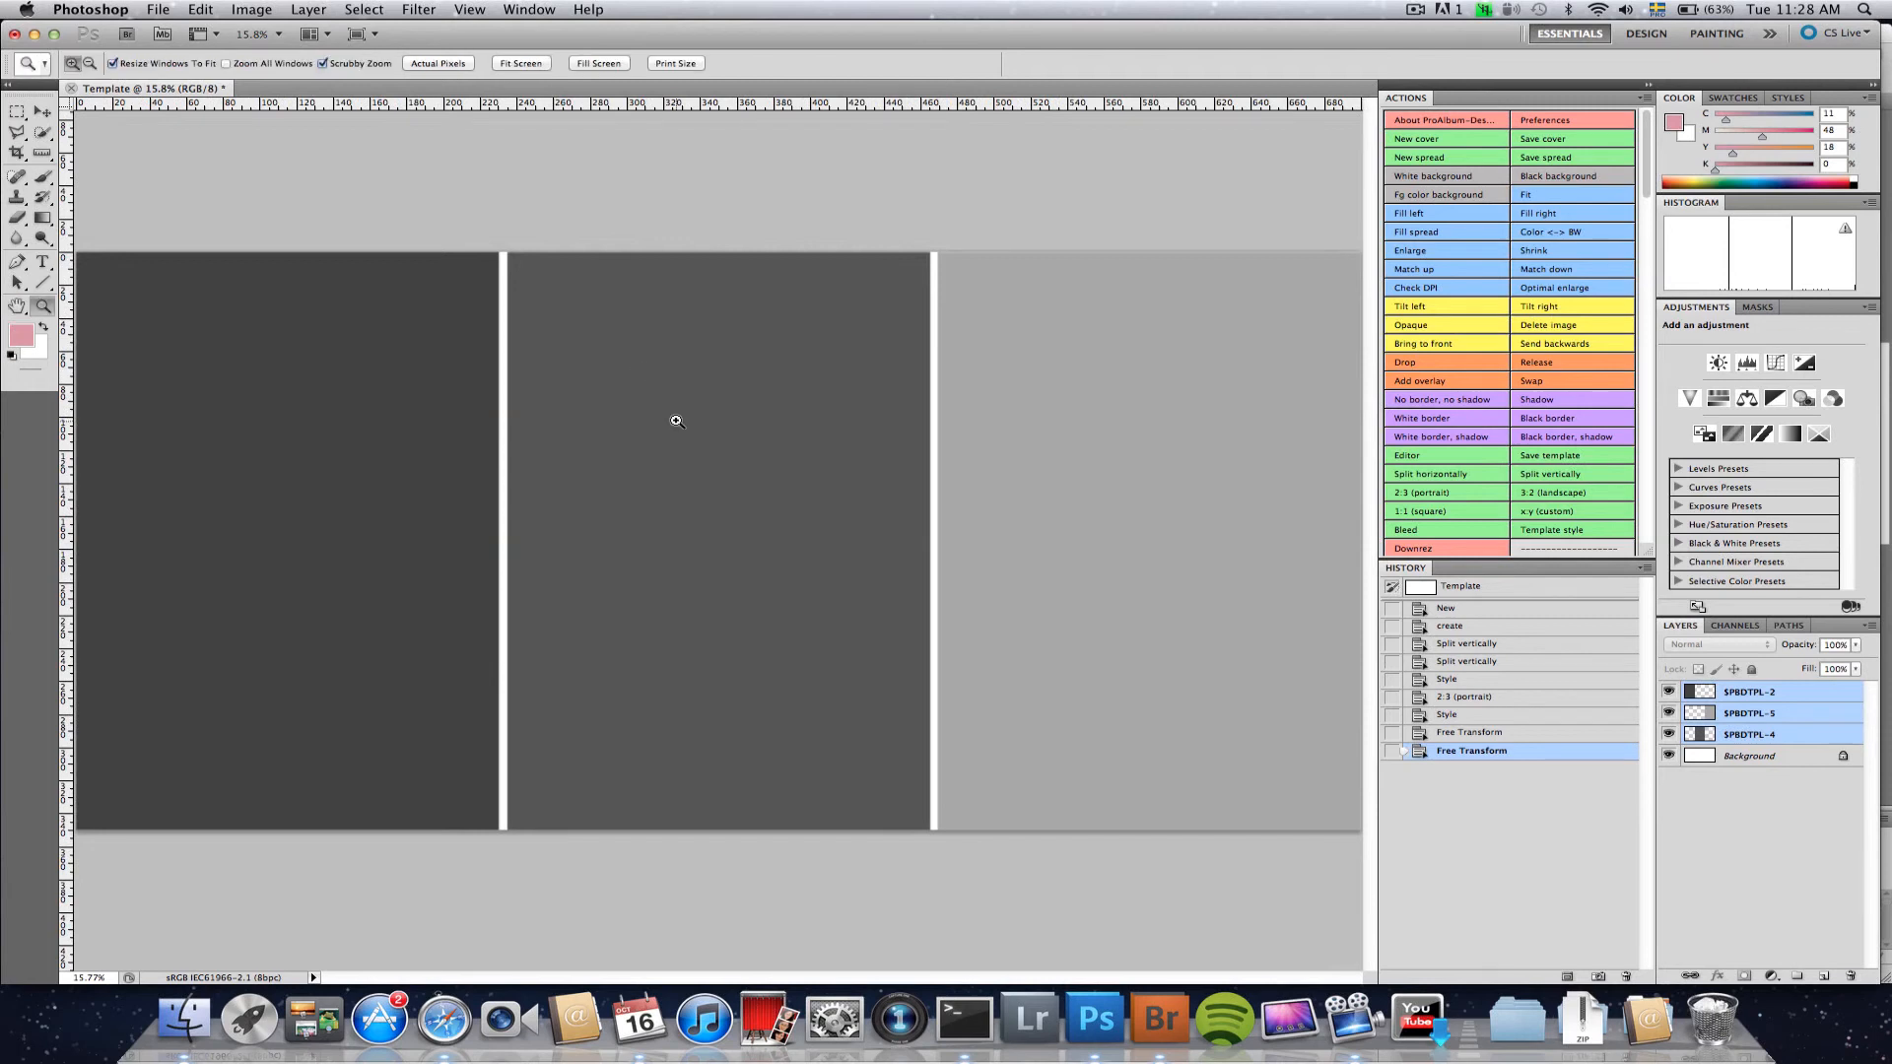
{"action": "left_click", "coordinate": [715, 487], "text": "alt"}
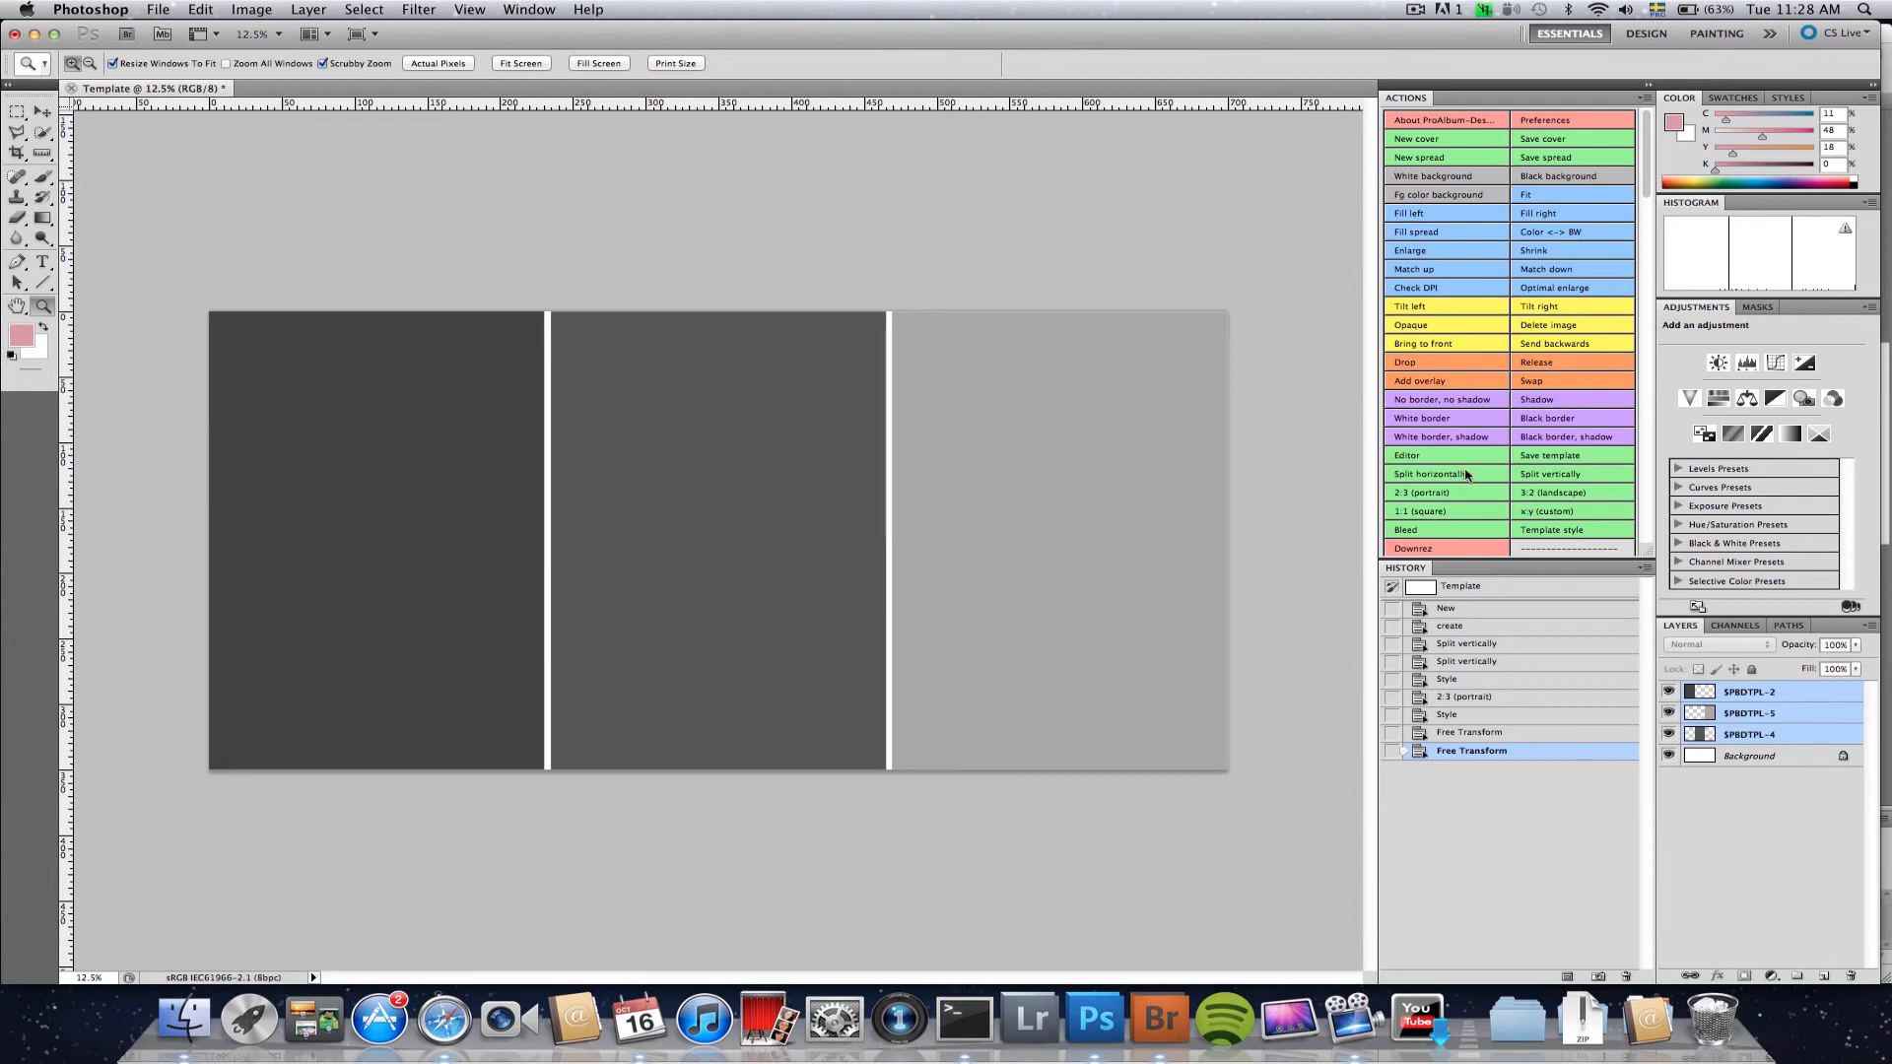
{"action": "left_click", "coordinate": [1545, 460]}
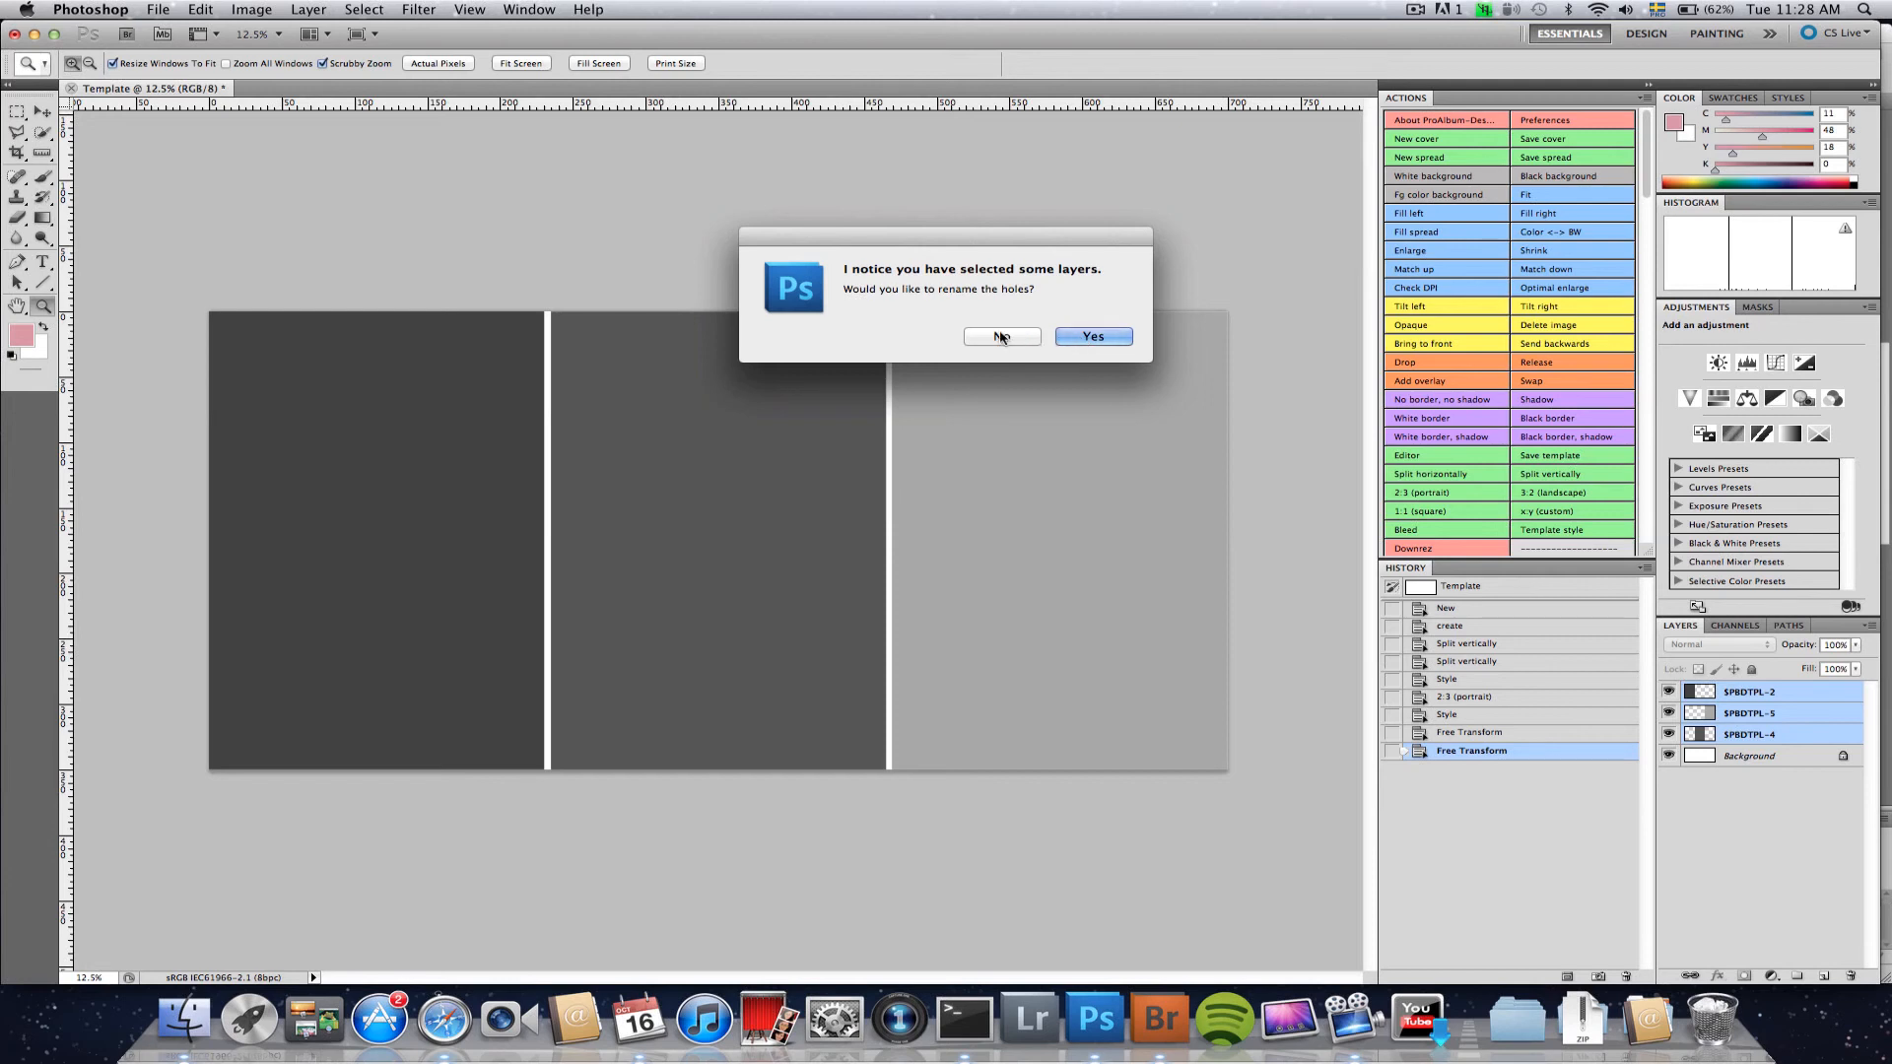
{"action": "left_click", "coordinate": [1114, 336]}
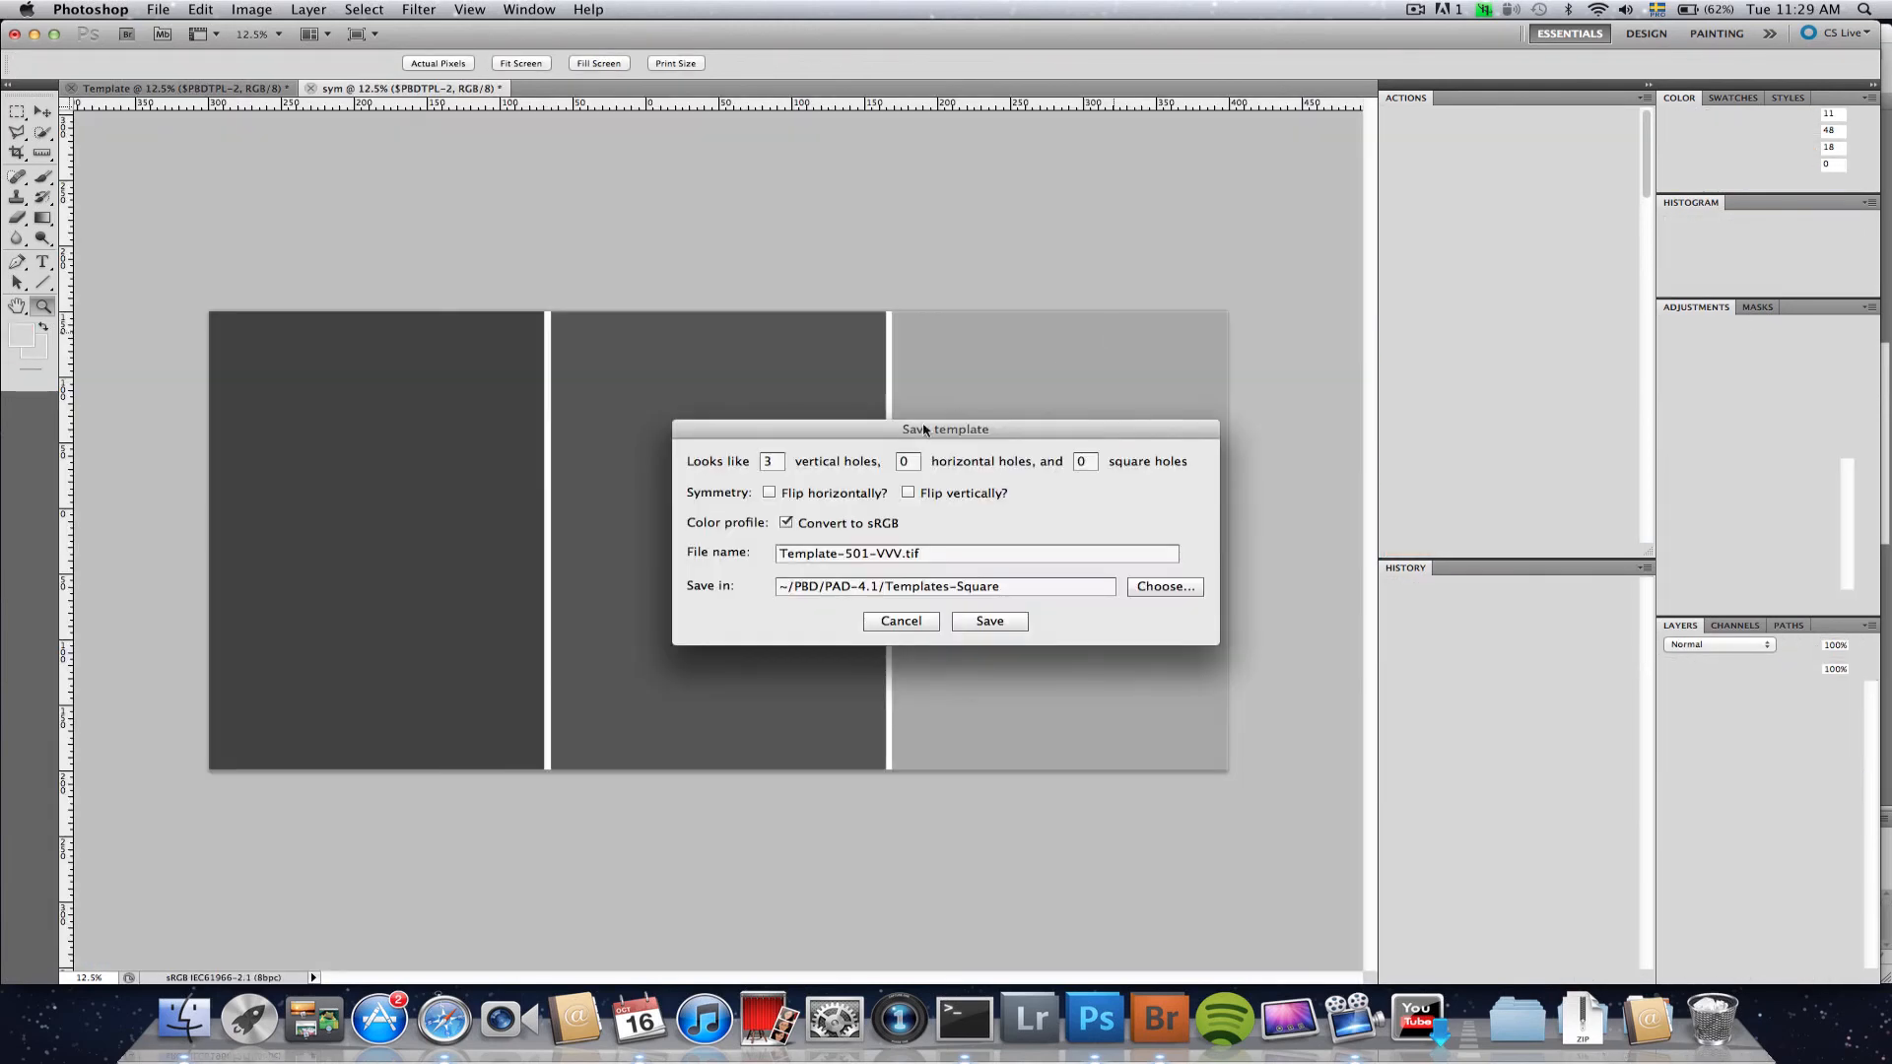
{"action": "left_click_drag", "start_coordinate": [824, 433], "coordinate": [764, 246]}
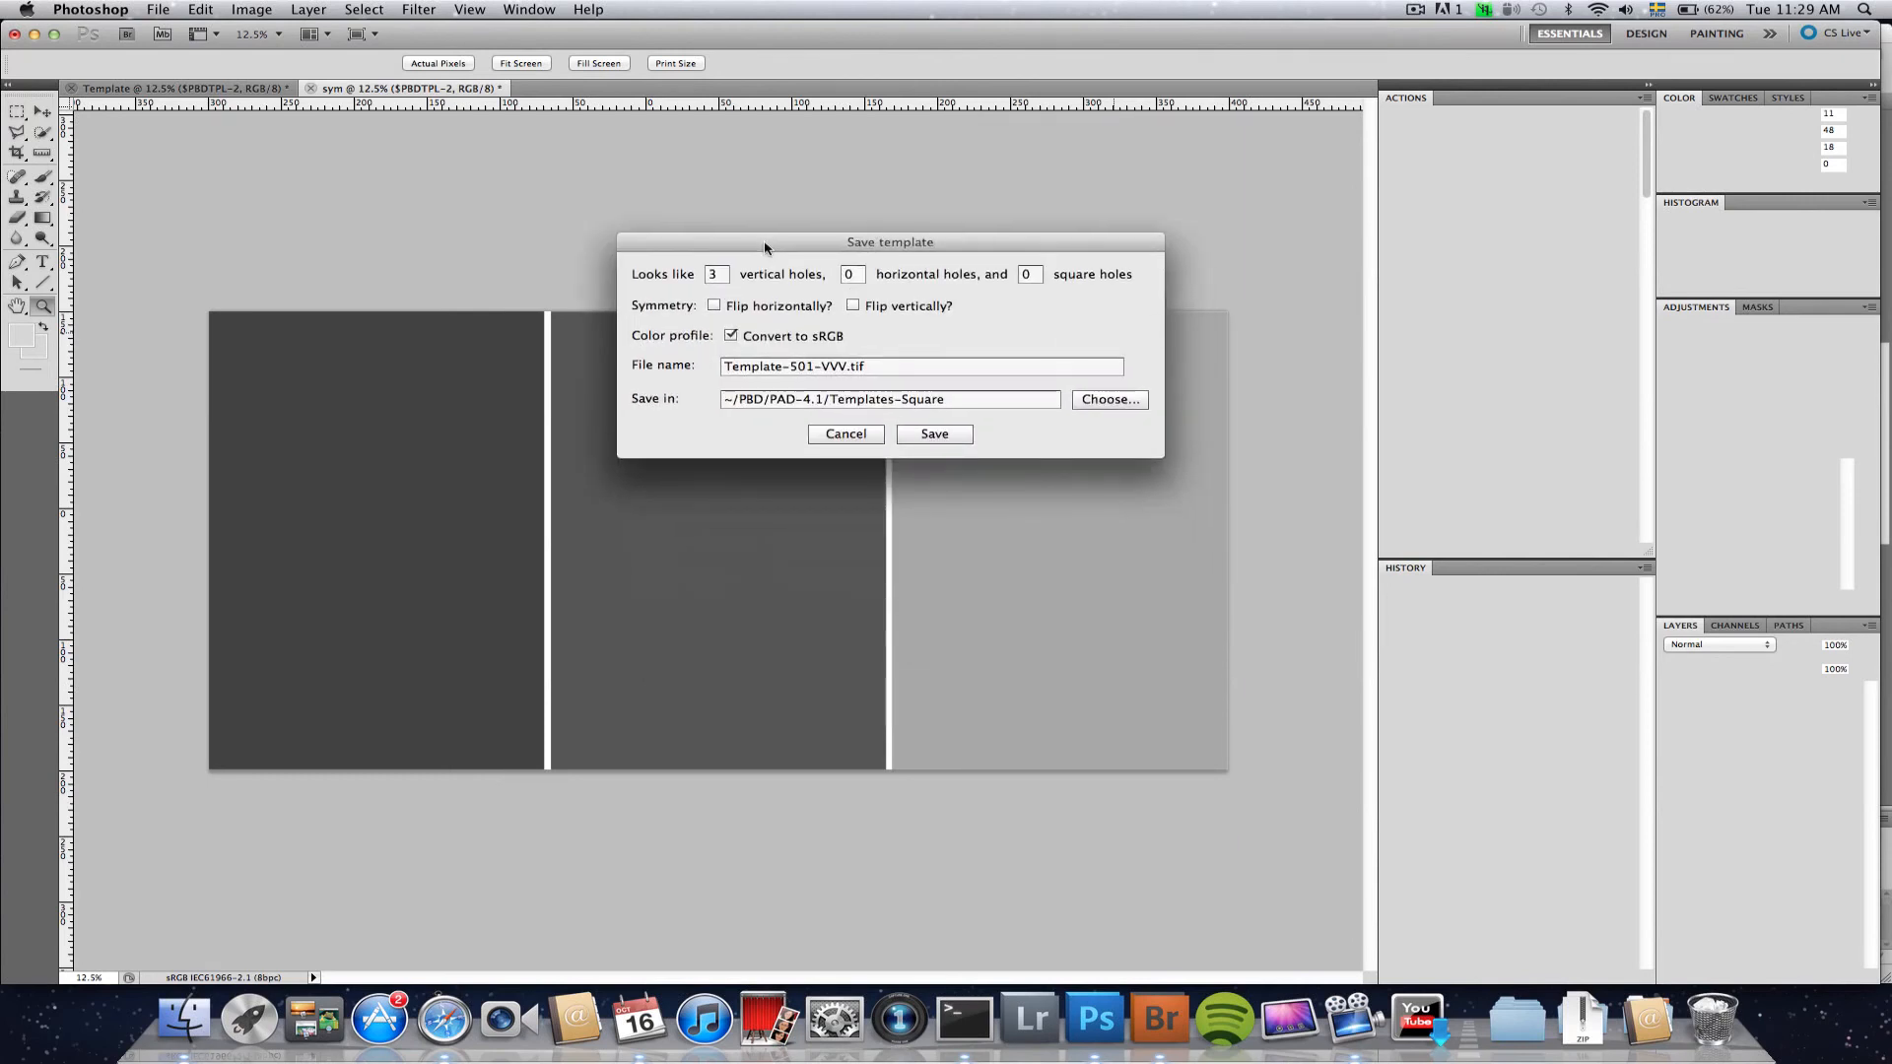
{"action": "left_click", "coordinate": [934, 435]}
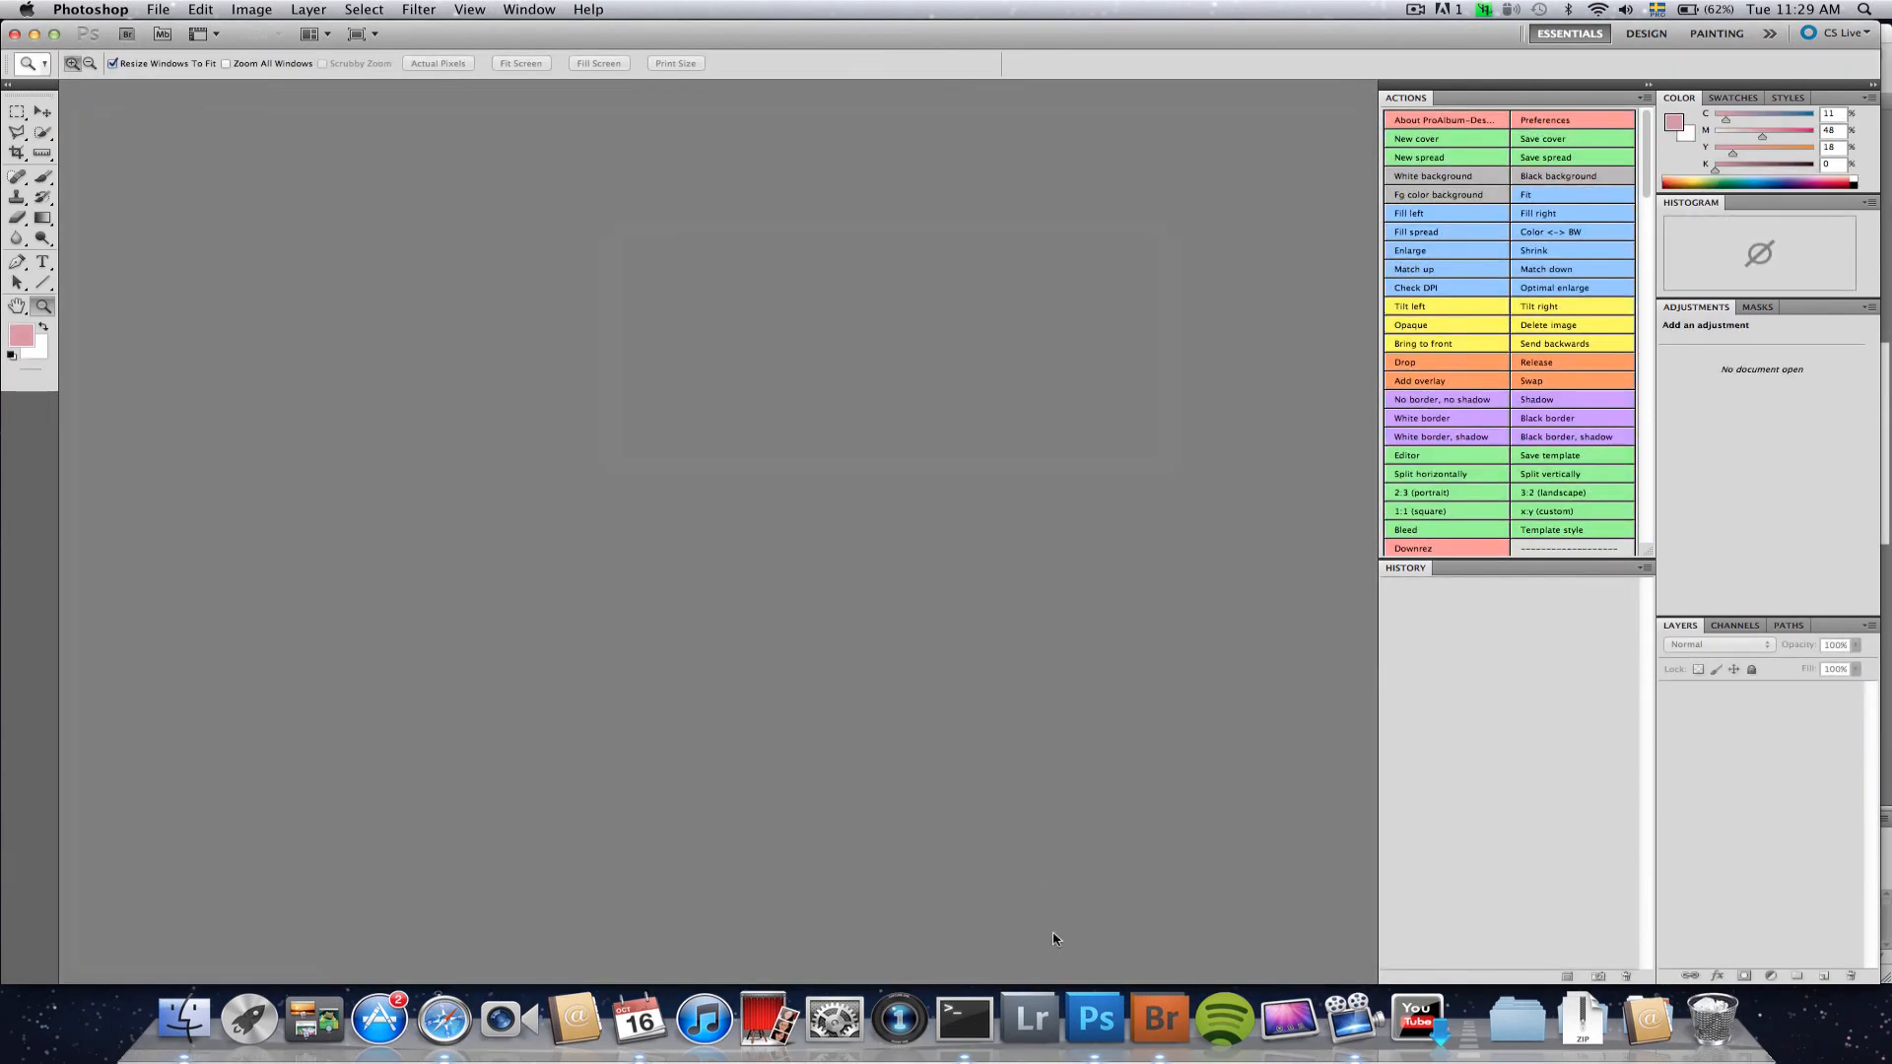
- Switch to Adobe Bridge and select the portrait photos Irsta206.jpg, Irsta207.jpg and Irsta193.jpg
{"action": "left_click", "coordinate": [1161, 1019]}
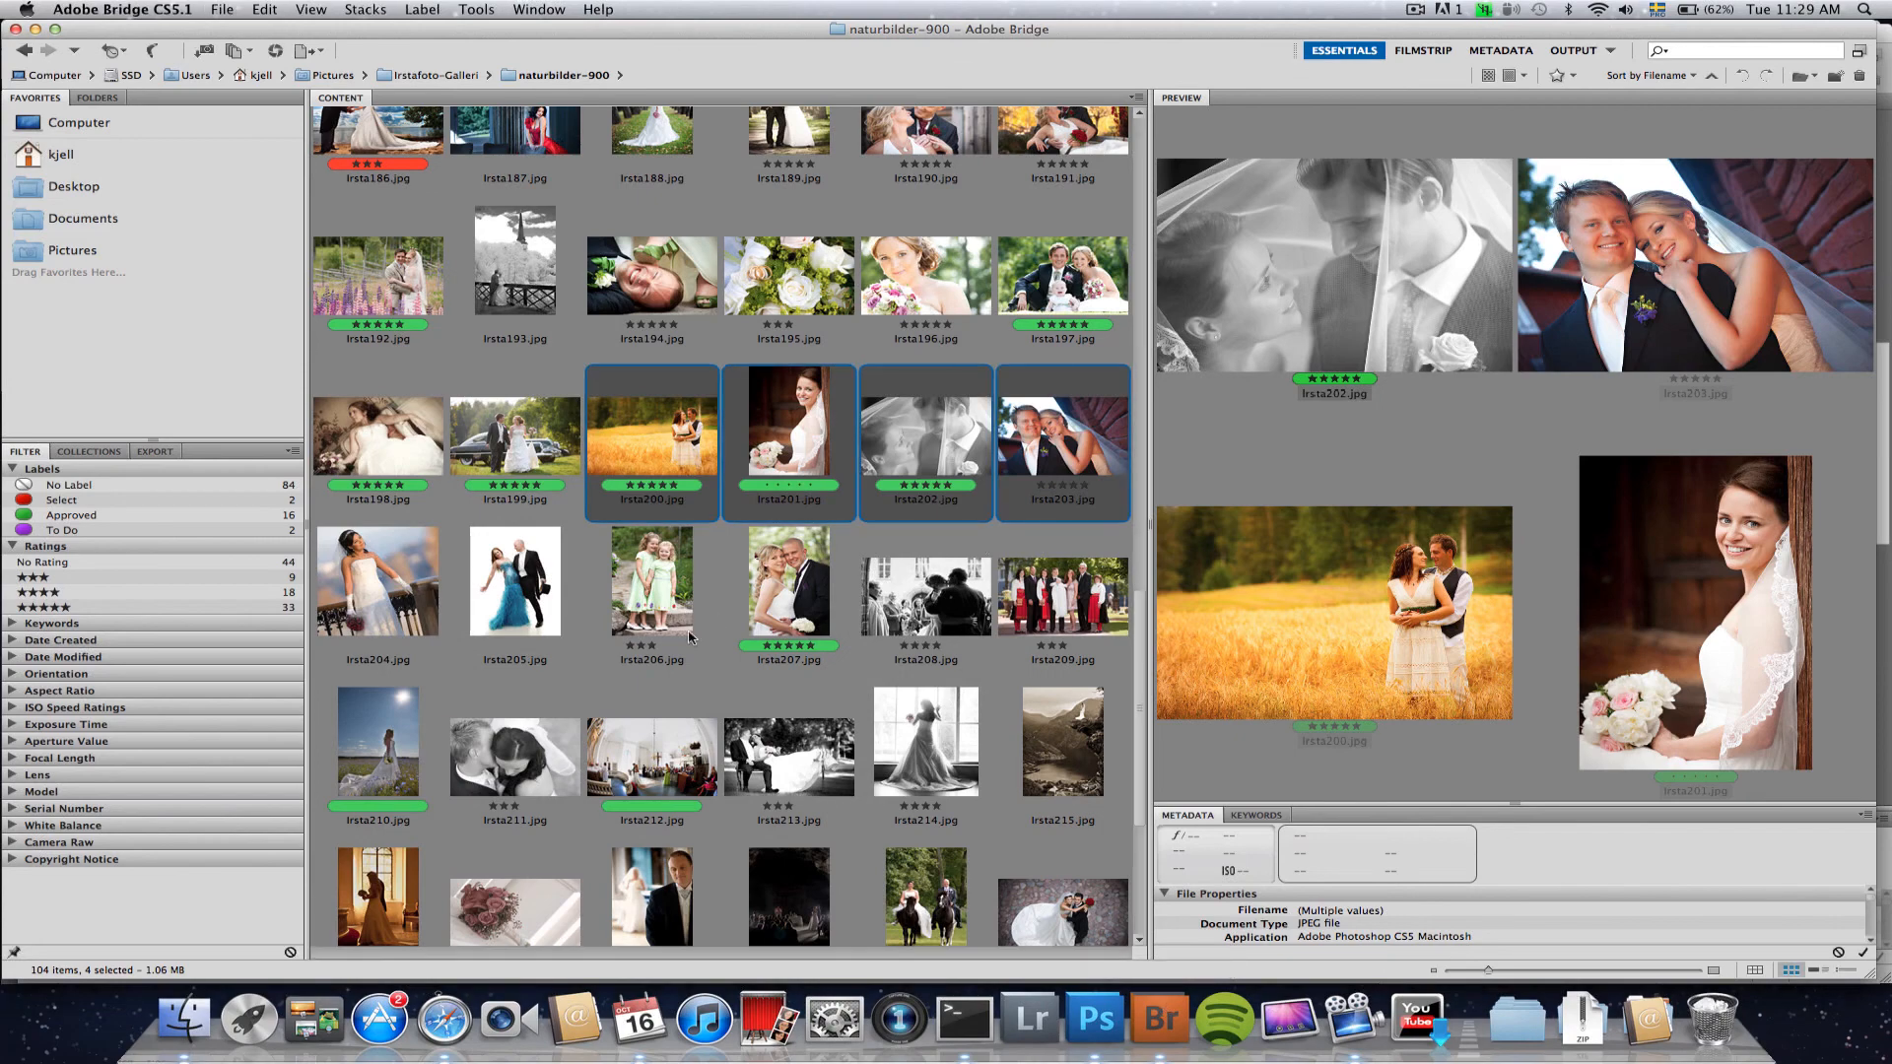
{"action": "left_click", "coordinate": [630, 597]}
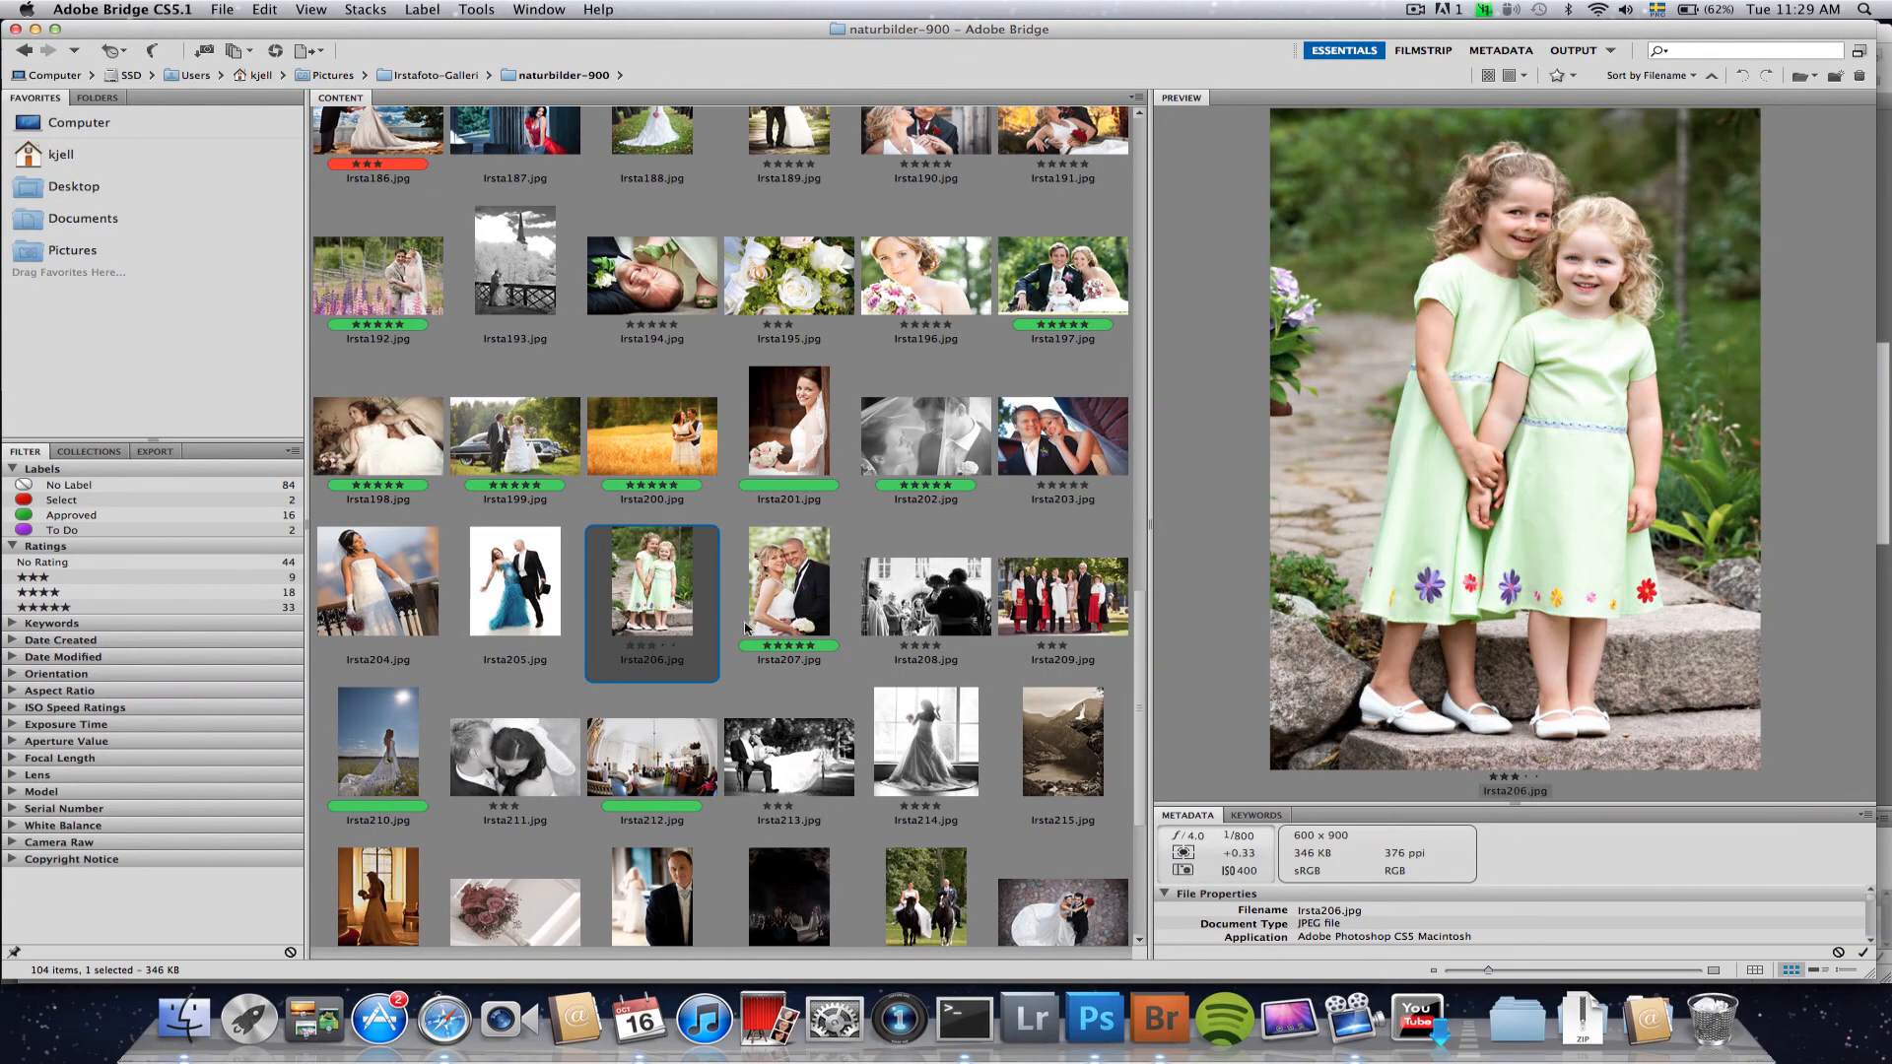
{"action": "left_click", "coordinate": [775, 606], "text": "super"}
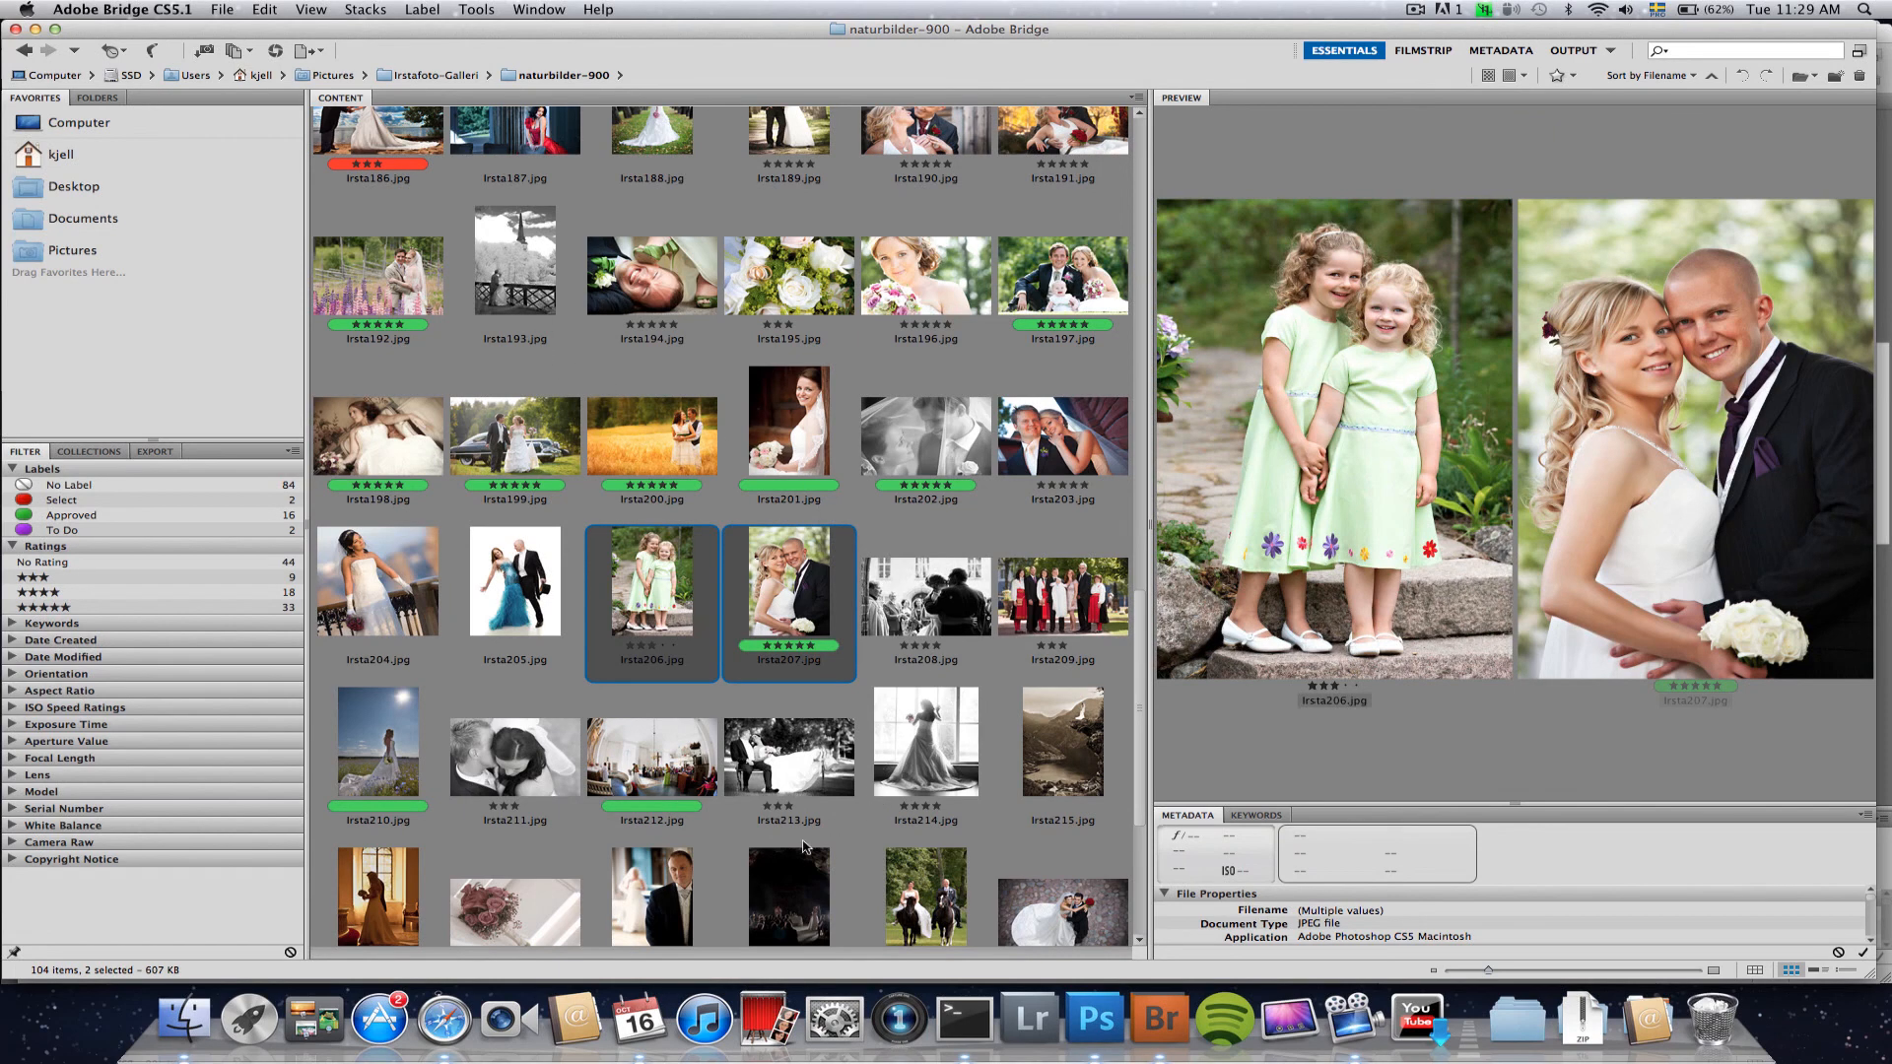
{"action": "left_click", "coordinate": [514, 259], "text": "super"}
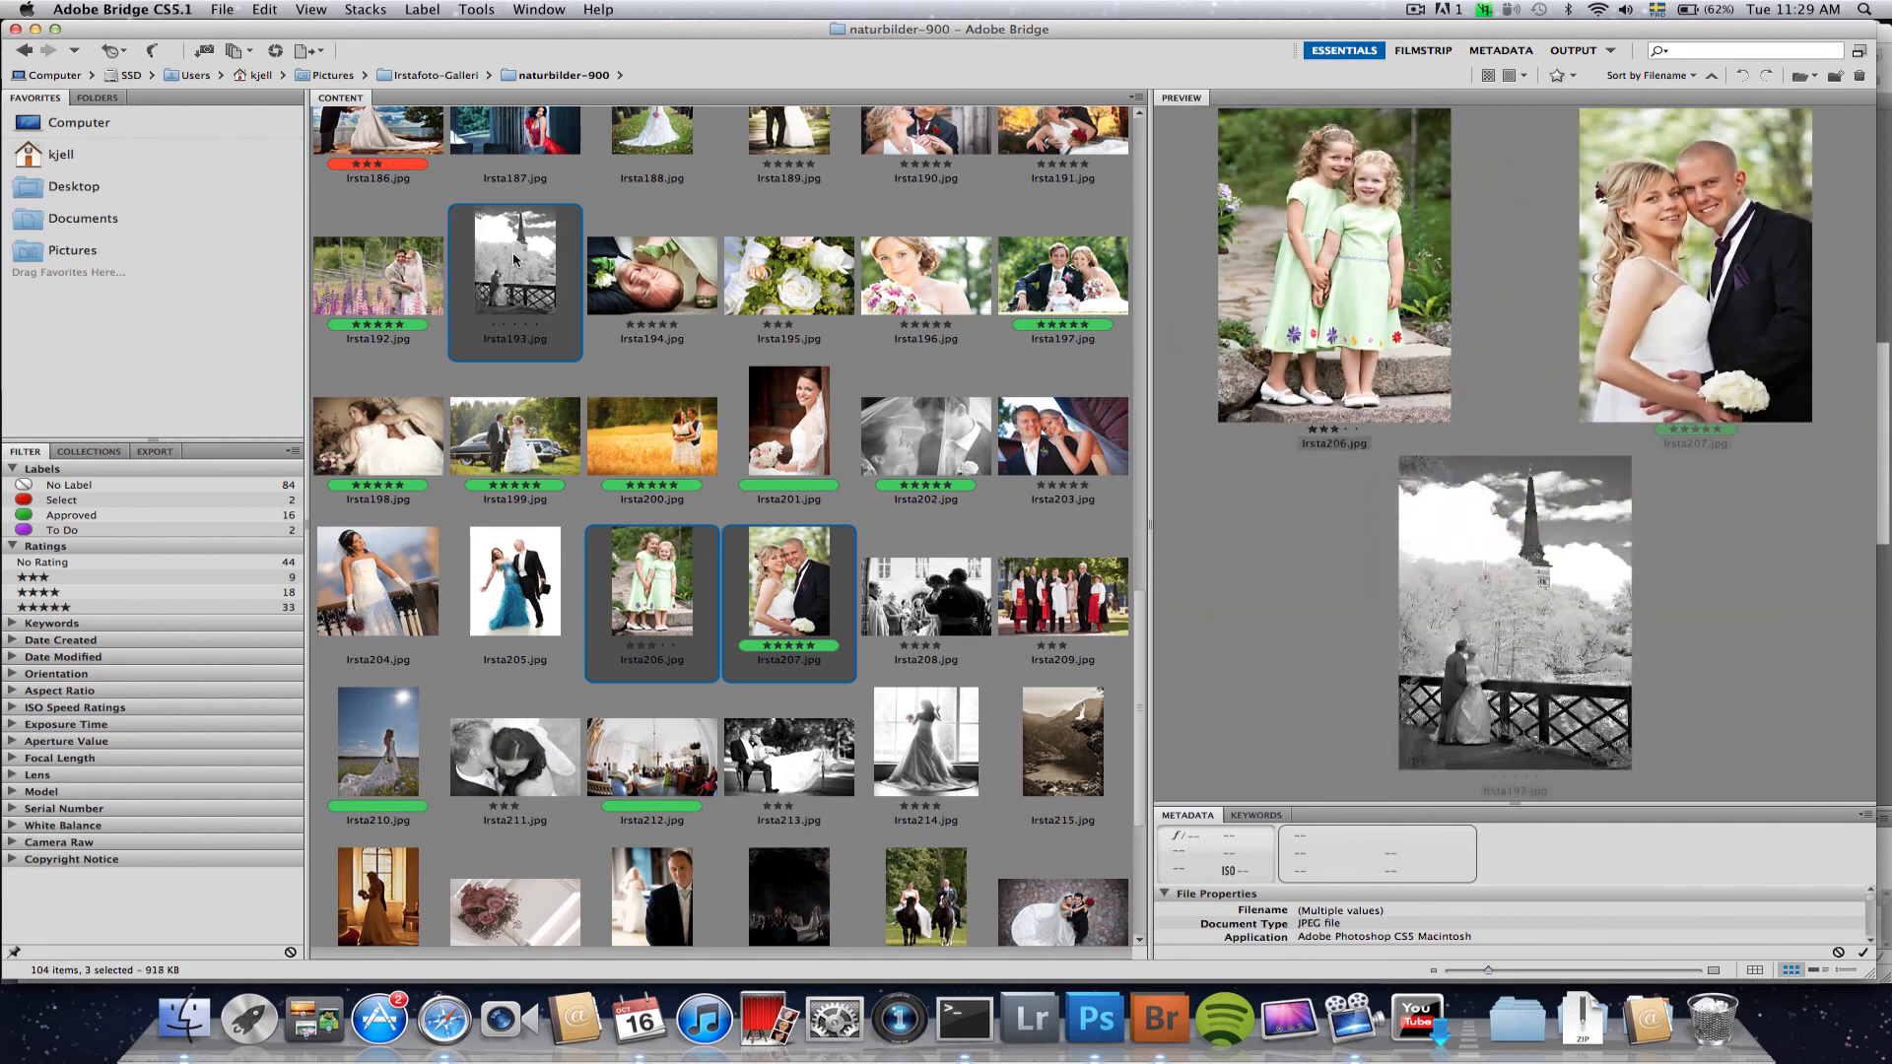
- Make an album spread from the selected photos using the borderless template with three portrait cells
{"action": "right_click", "coordinate": [514, 260]}
{"action": "mouse_move", "coordinate": [670, 266]}
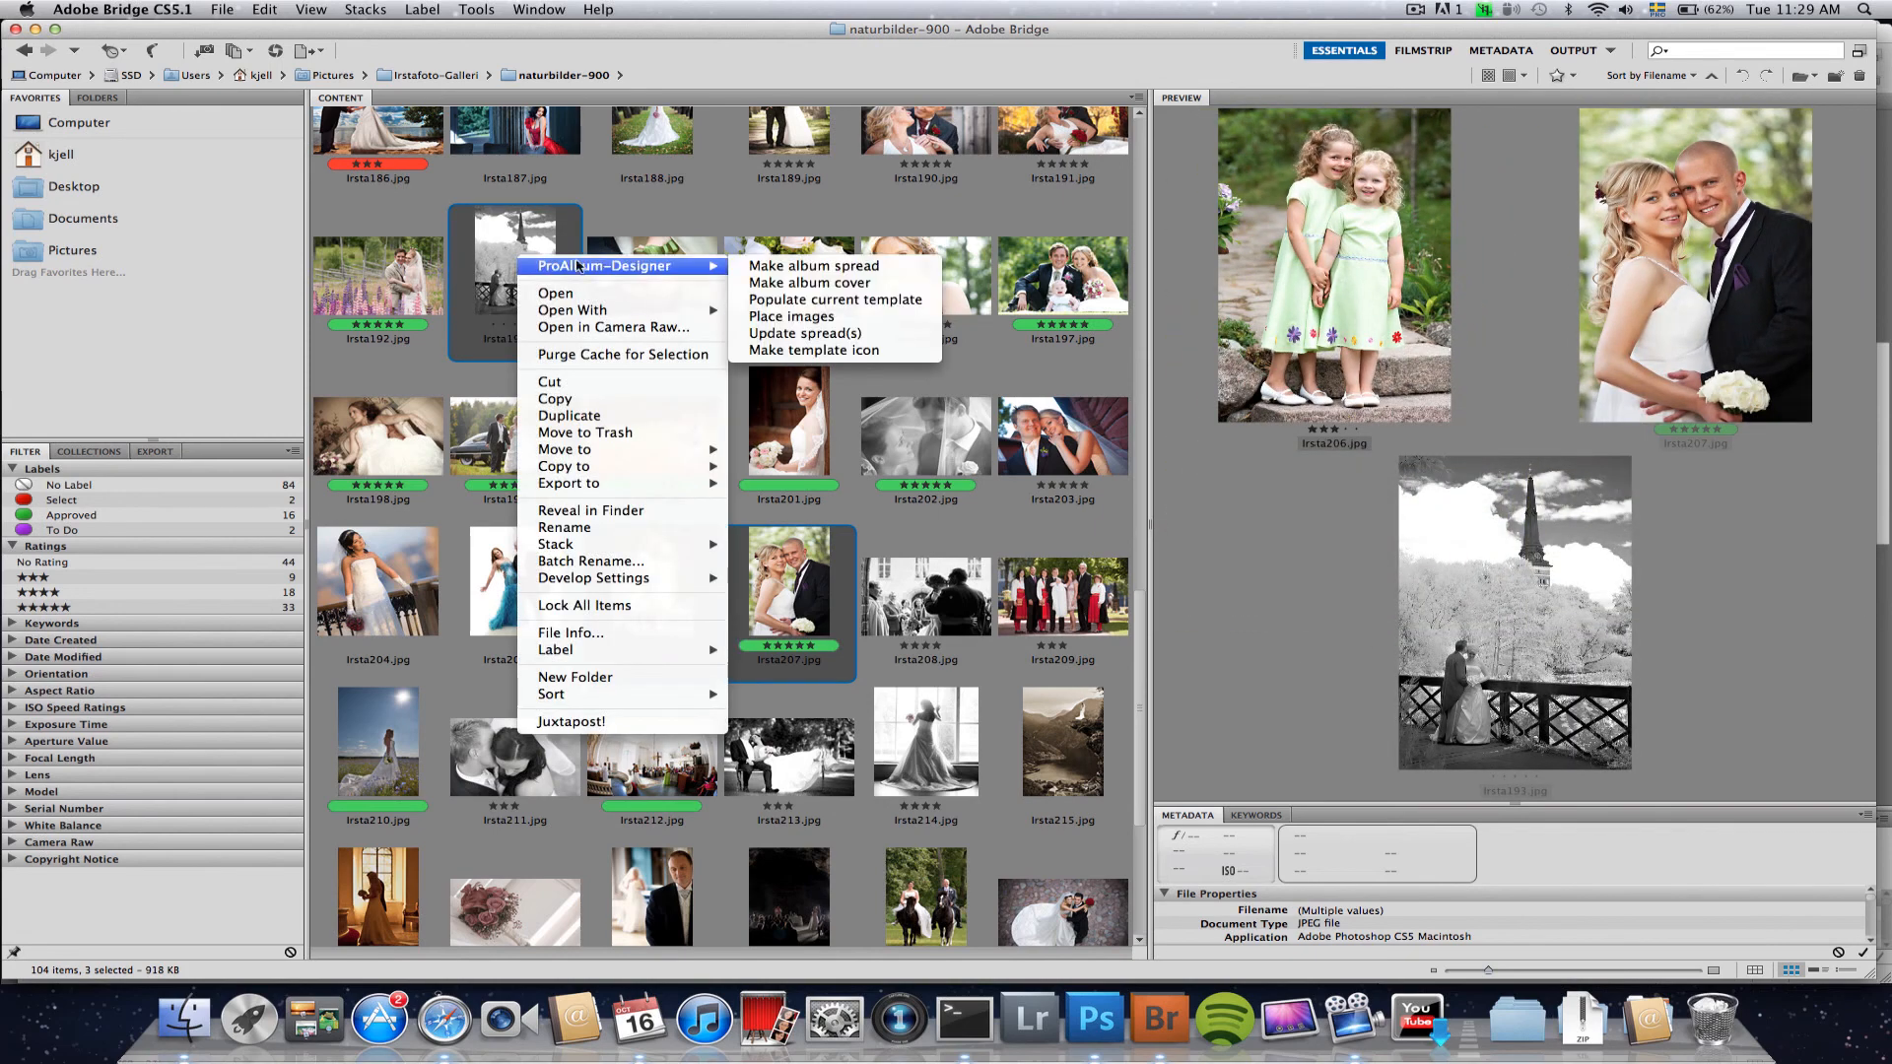
{"action": "left_click", "coordinate": [798, 266]}
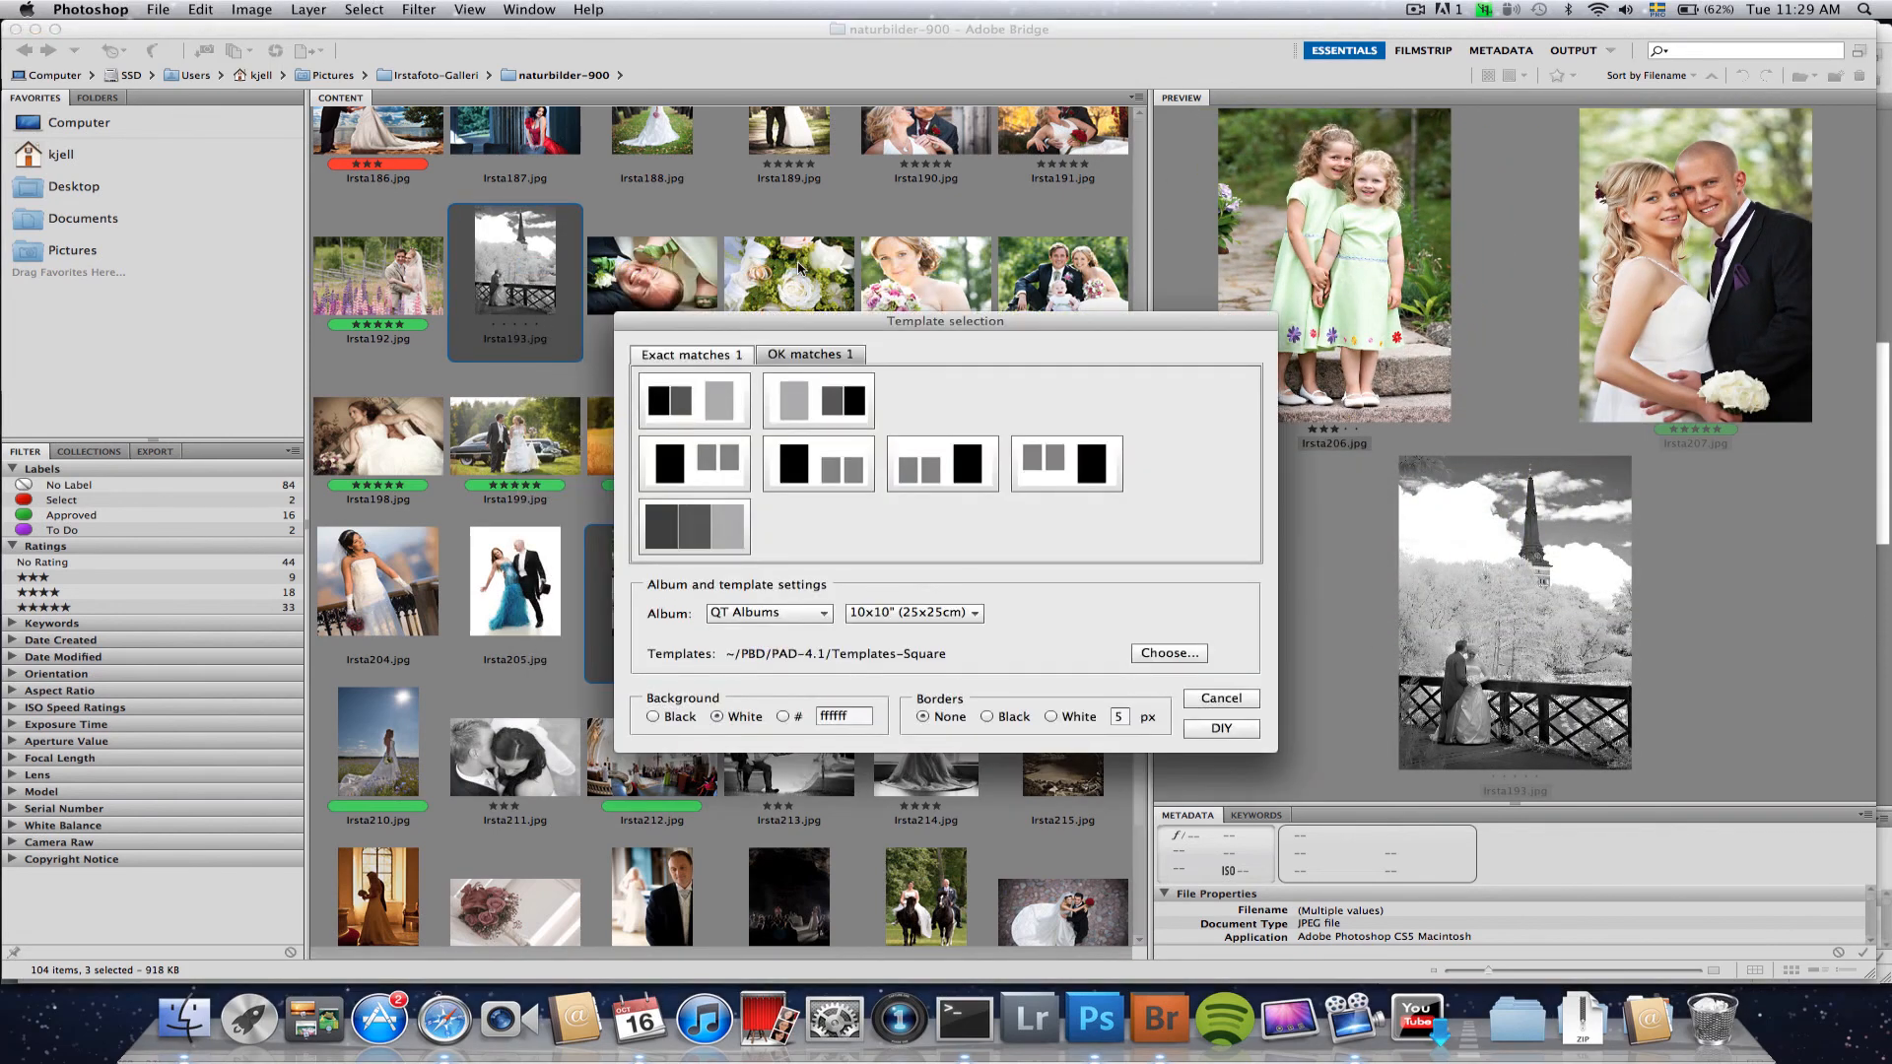
{"action": "left_click", "coordinate": [689, 527]}
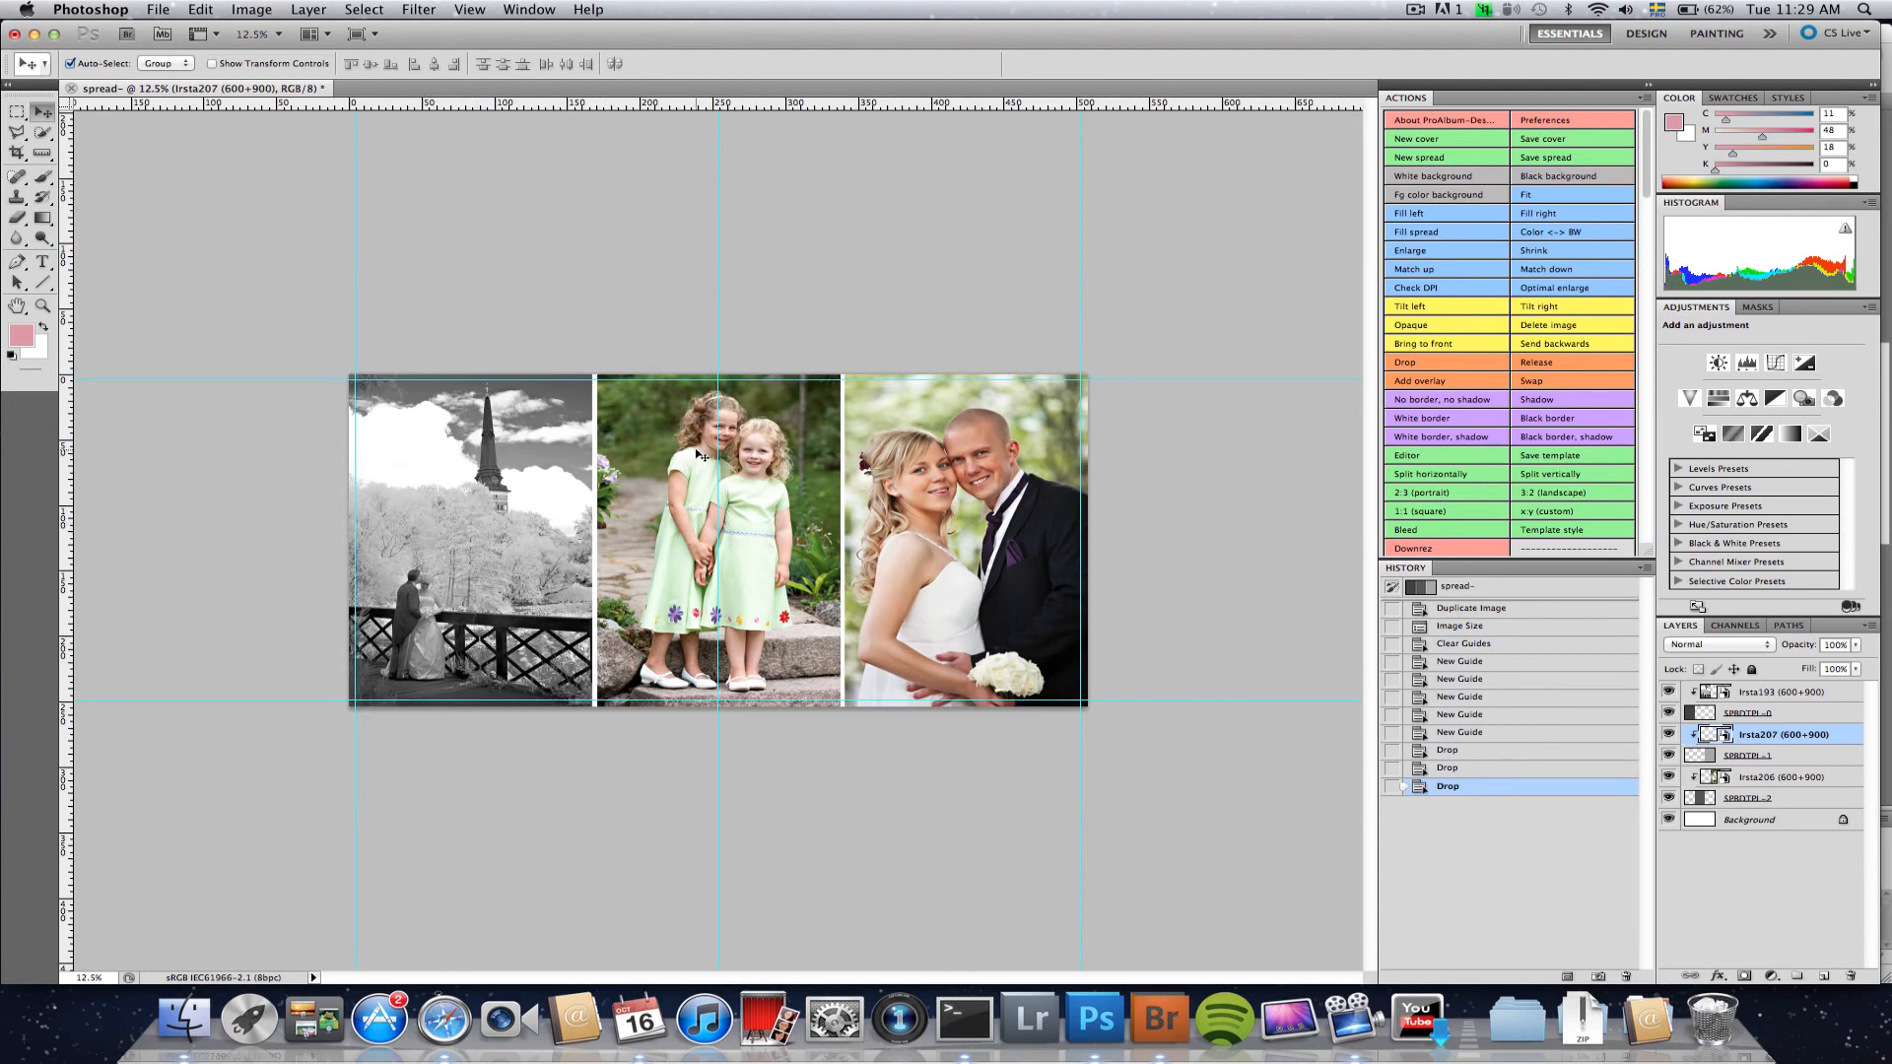
- Examine where the spread's centre guide crosses the two girls in the middle photo
{"action": "left_click", "coordinate": [42, 305]}
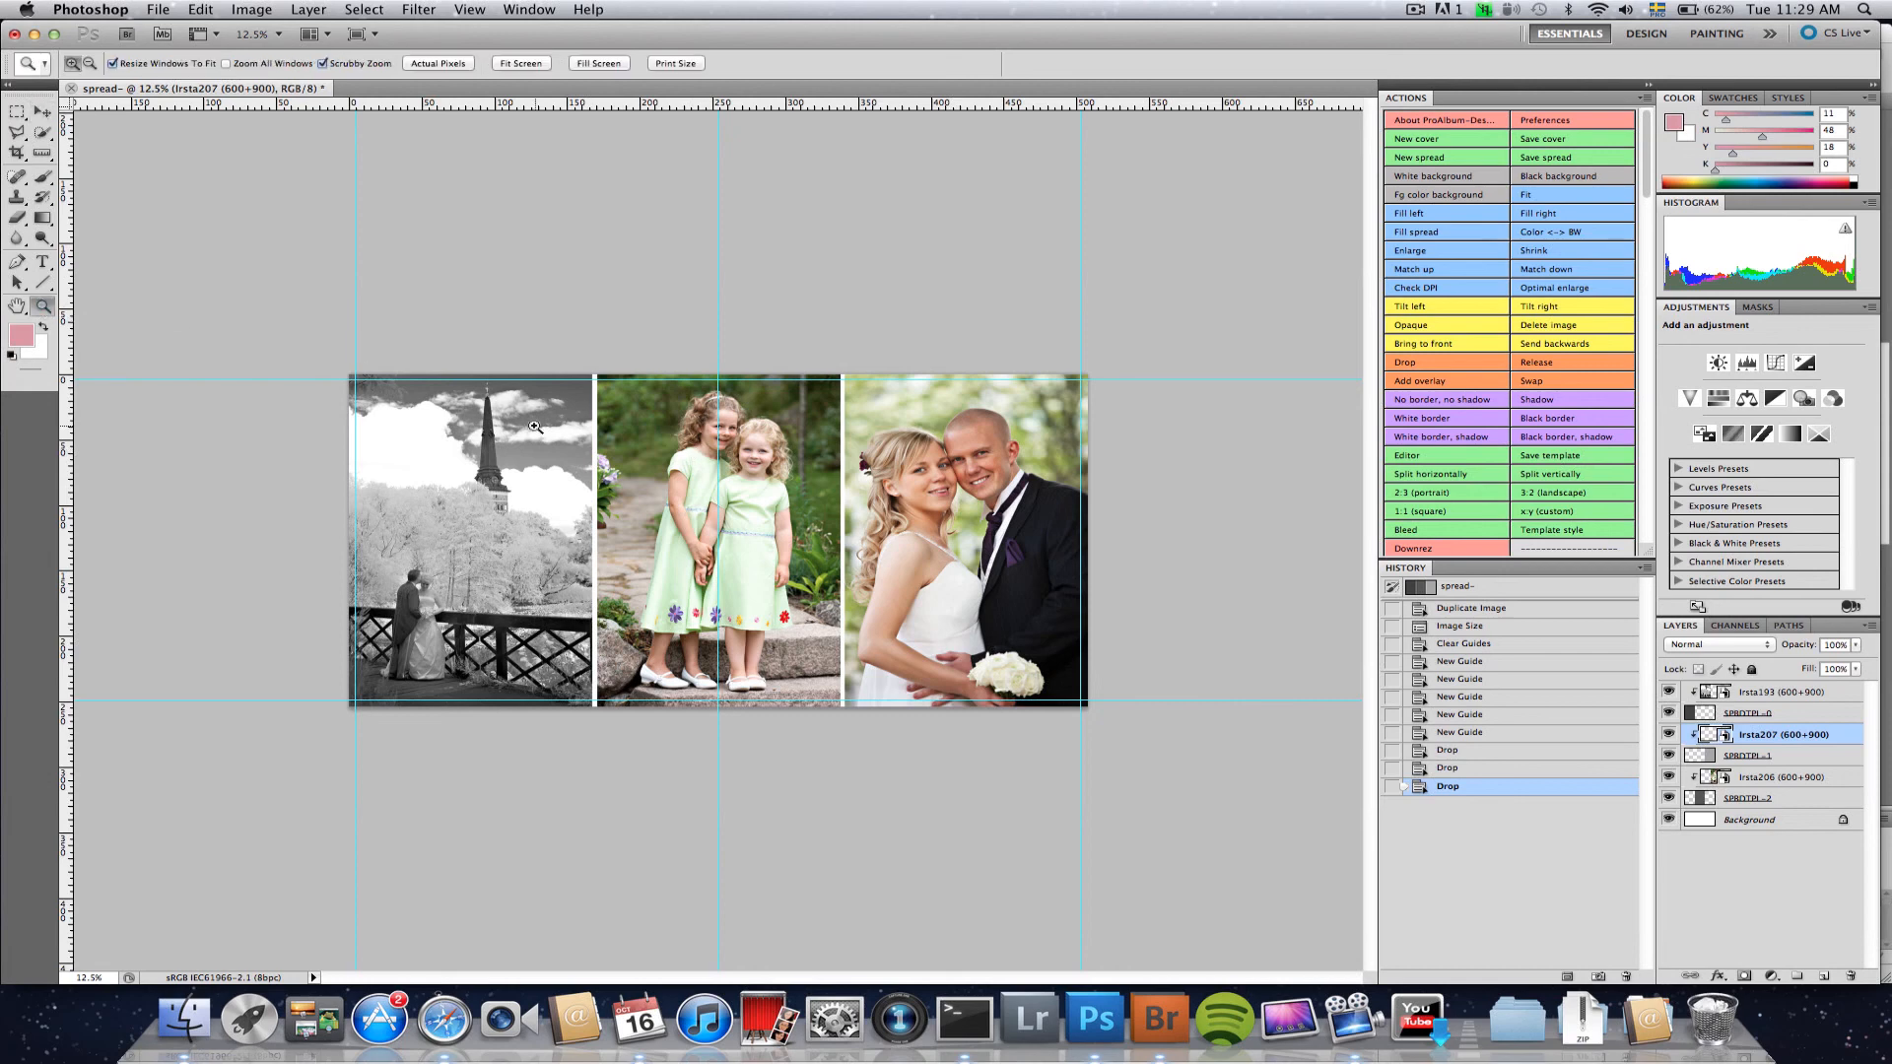
{"action": "left_click", "coordinate": [723, 424]}
{"action": "left_click", "coordinate": [724, 399]}
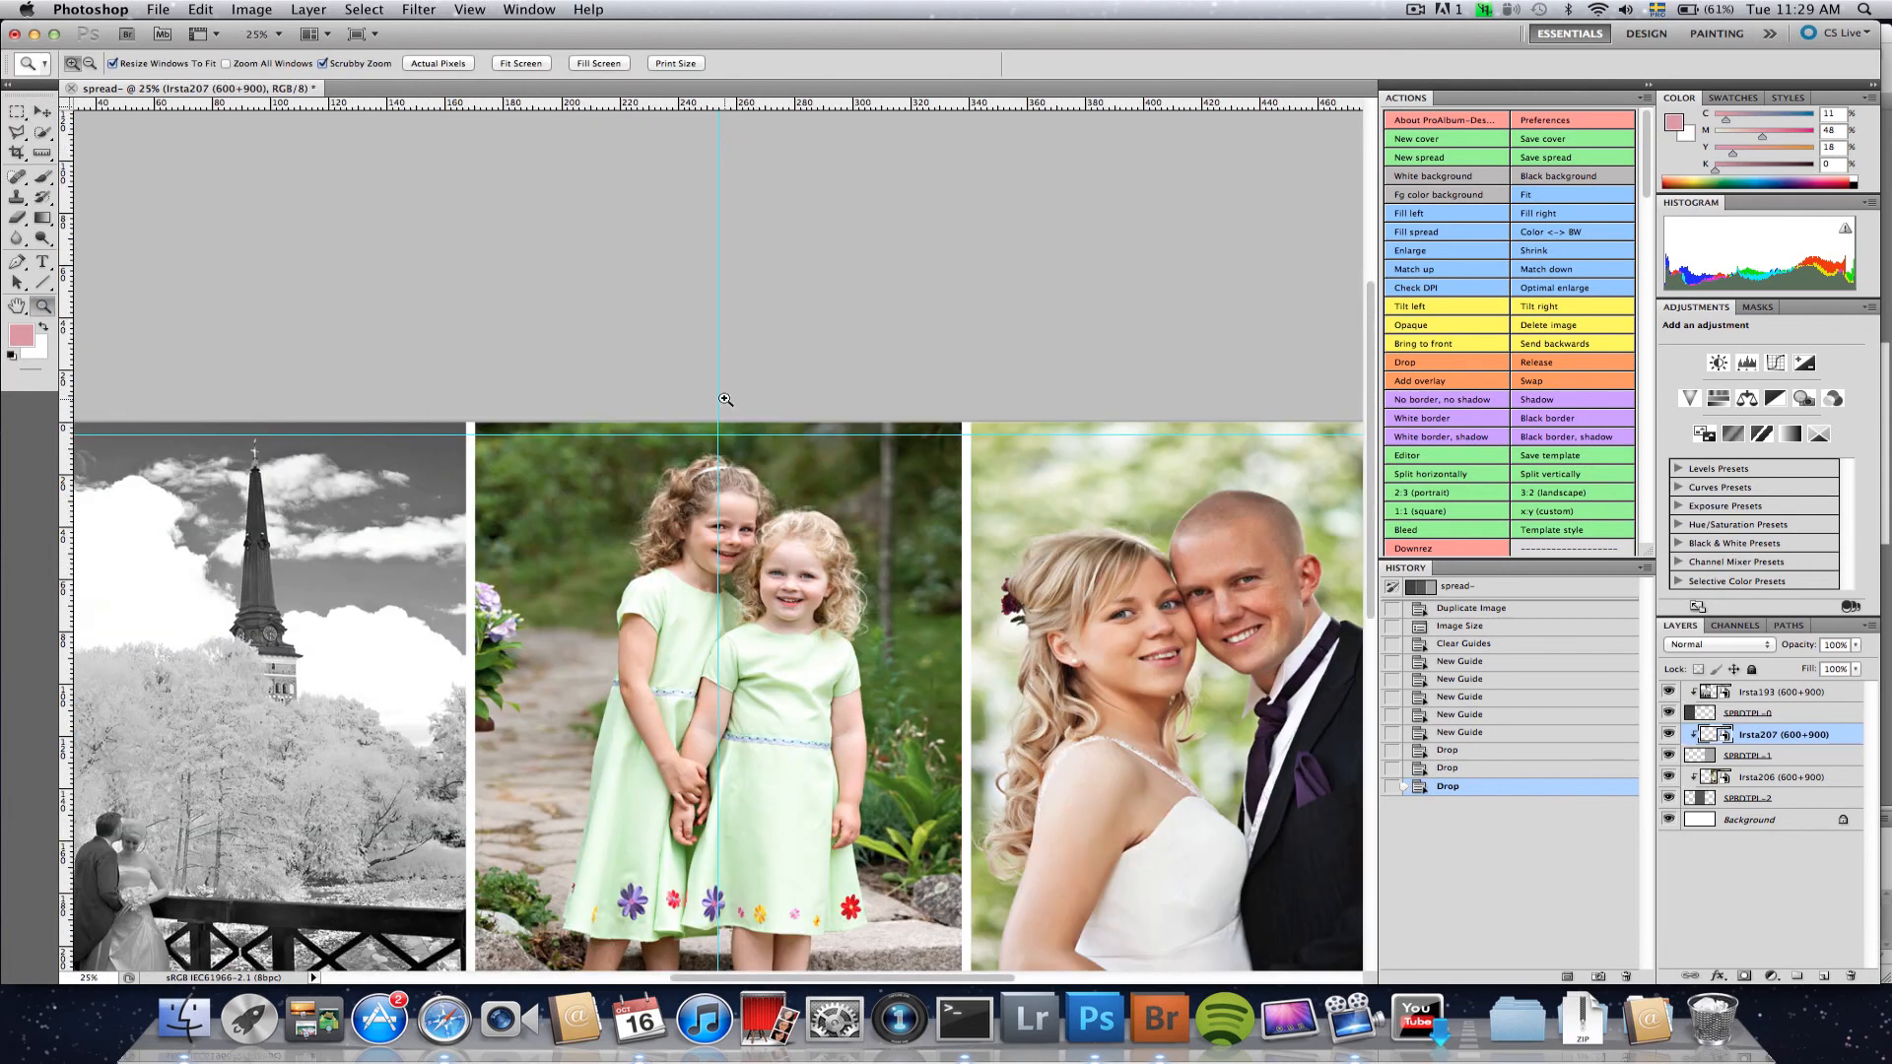
{"action": "left_click", "coordinate": [724, 399]}
{"action": "left_click", "coordinate": [716, 788]}
{"action": "left_click", "coordinate": [715, 789]}
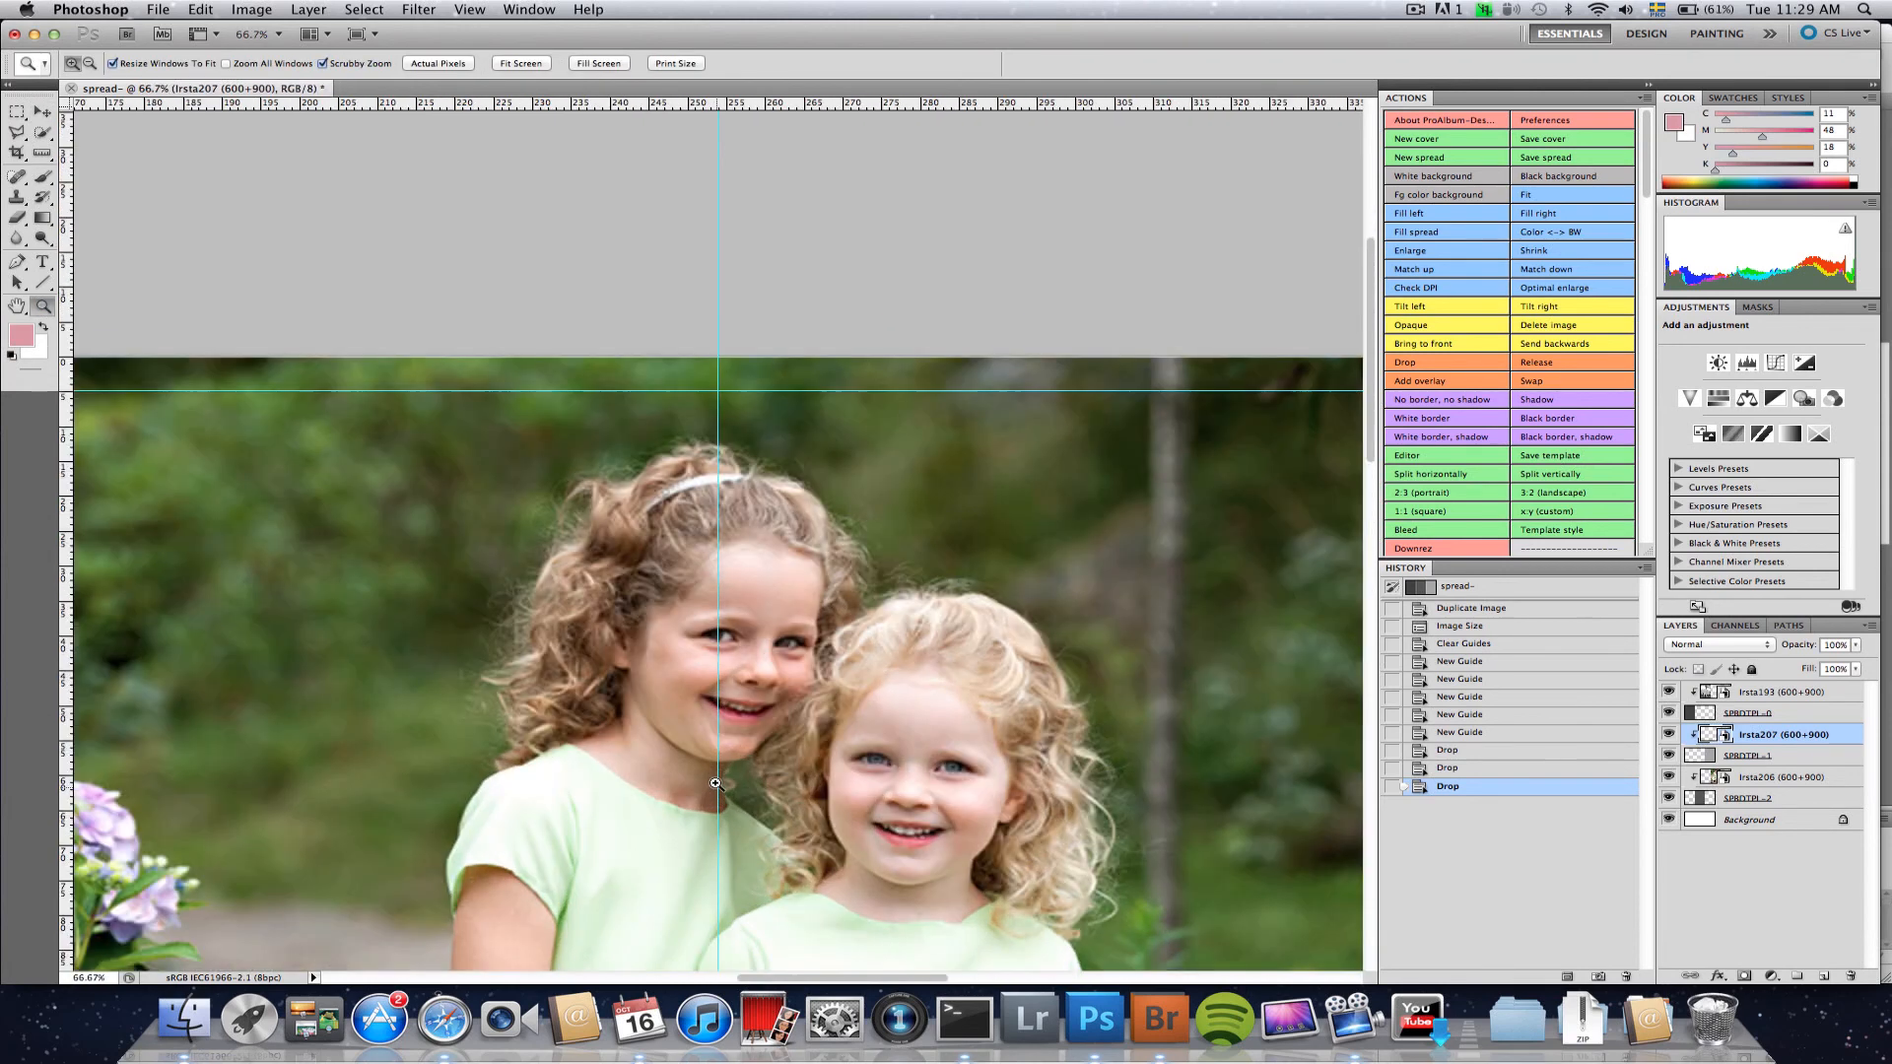
{"action": "double_click", "coordinate": [17, 307]}
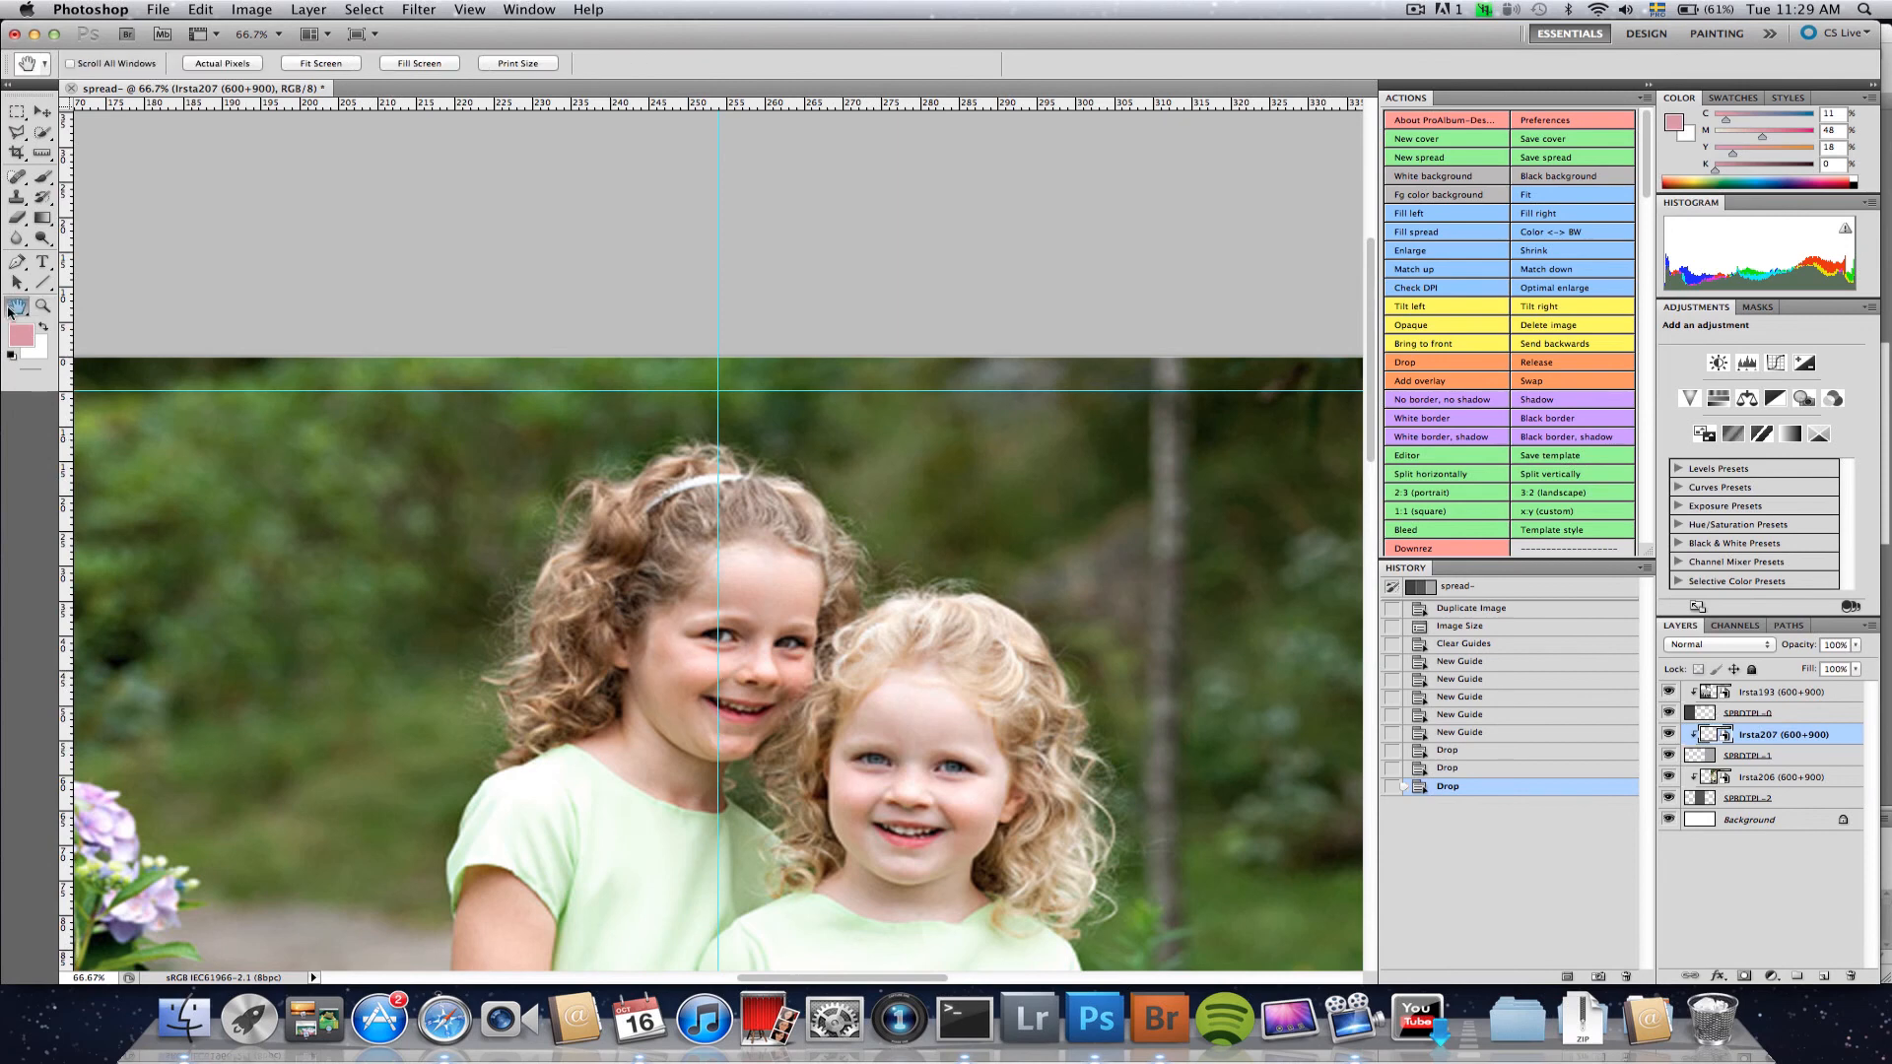
- Free Transform the middle photo of the two girls to about 497.5% from its upper-right corner and shift it slightly upward
{"action": "key", "text": "v"}
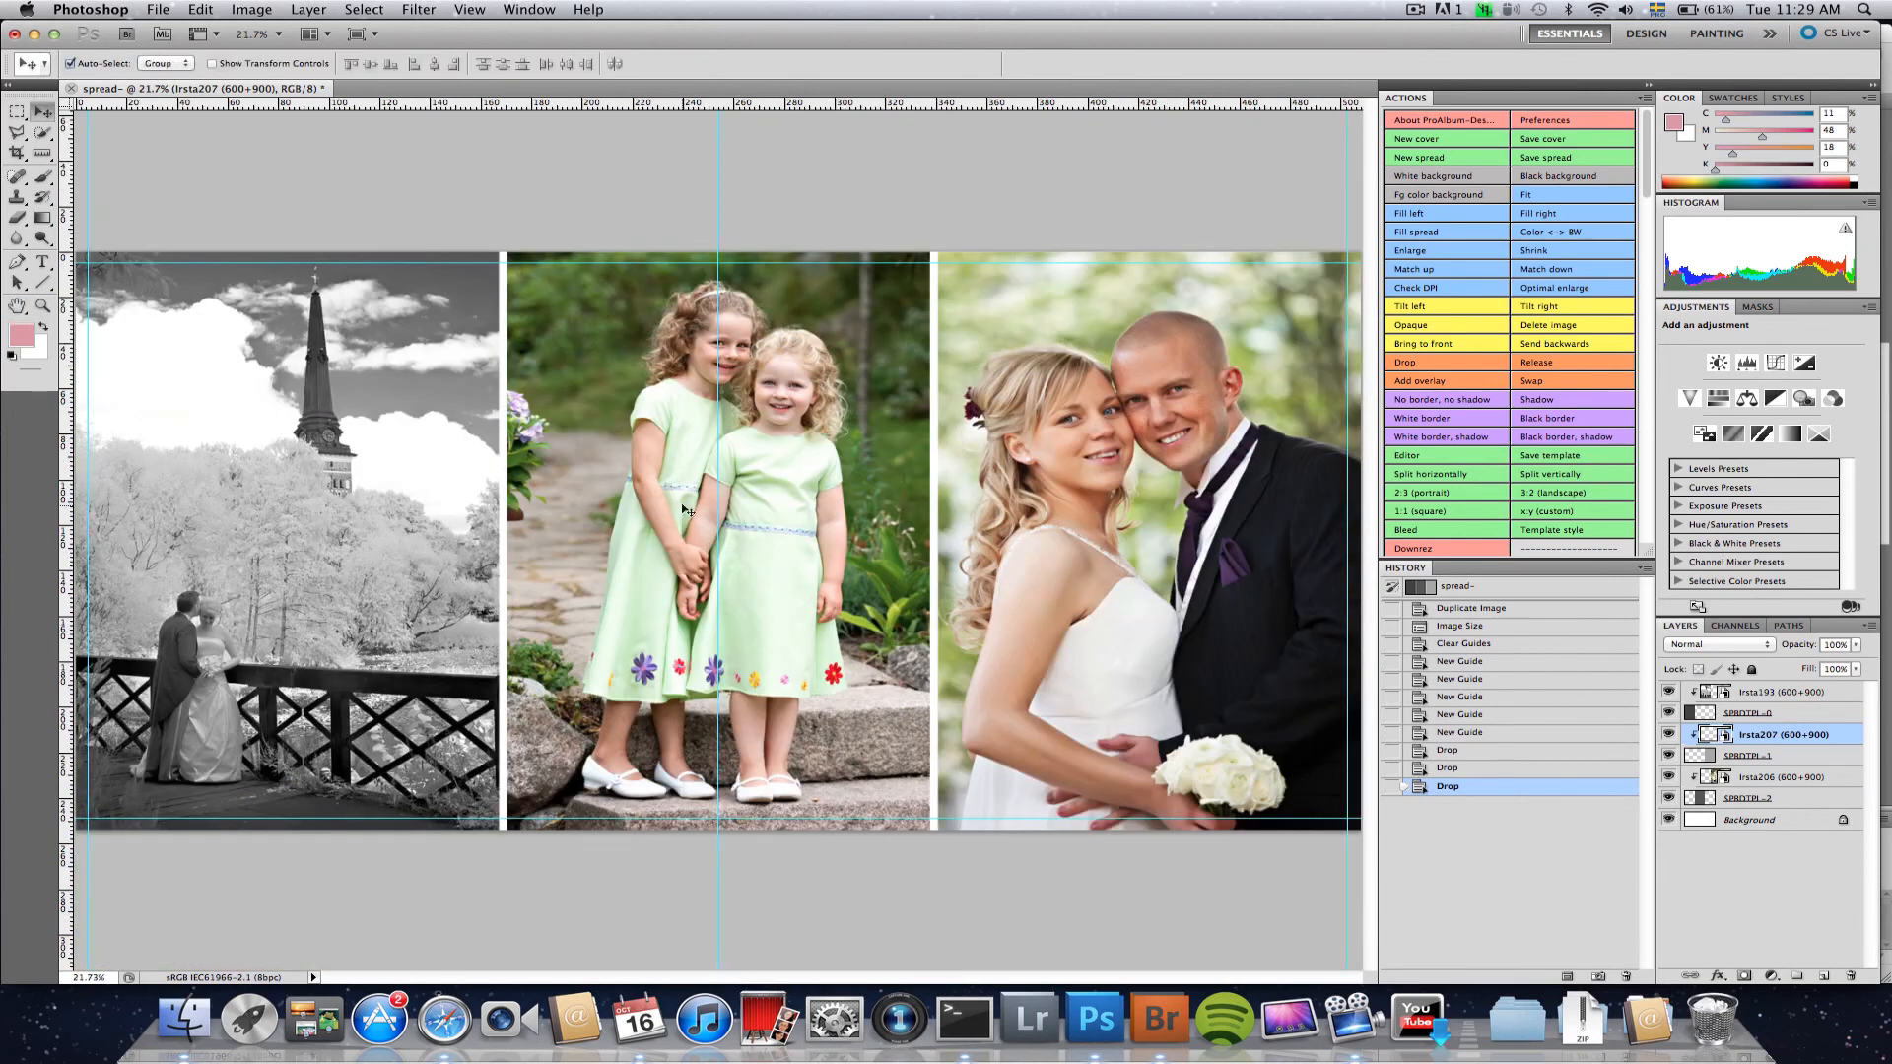
{"action": "left_click", "coordinate": [659, 510]}
{"action": "key", "text": "super+t"}
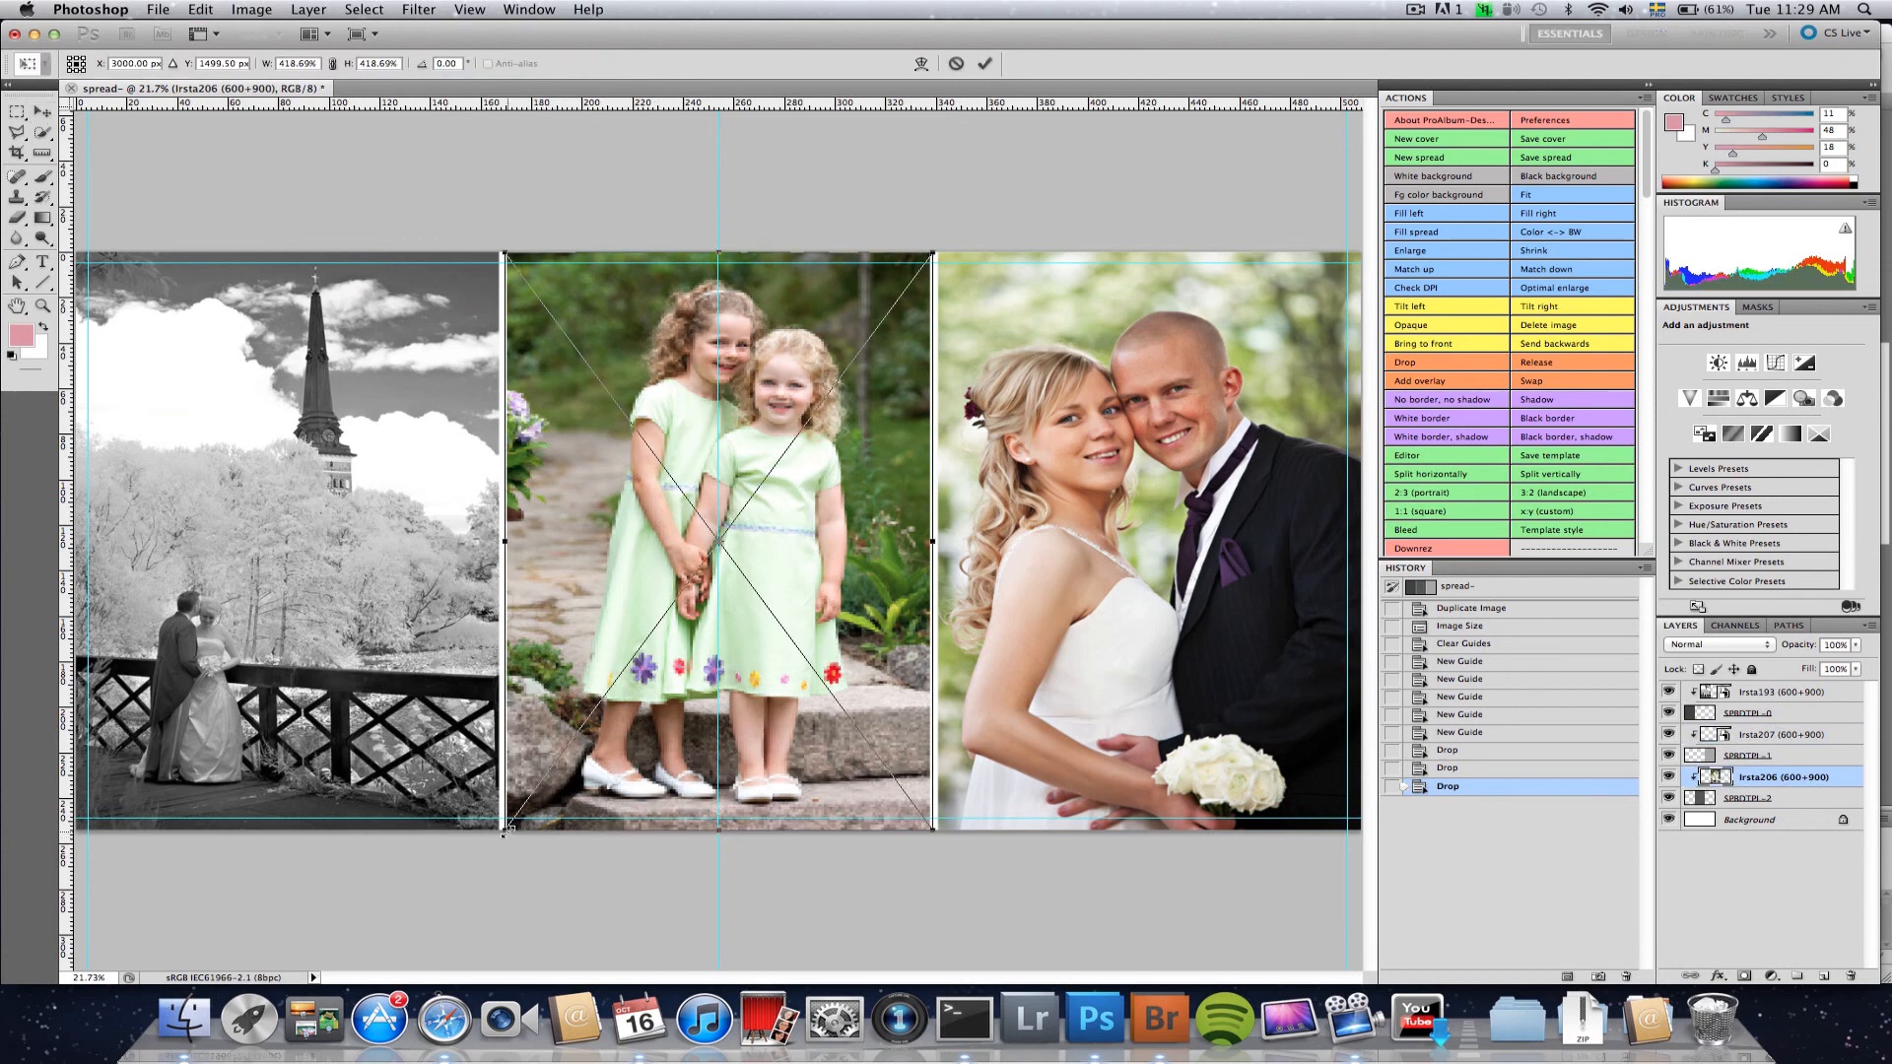
{"action": "left_click_drag", "start_coordinate": [505, 831], "coordinate": [414, 932]}
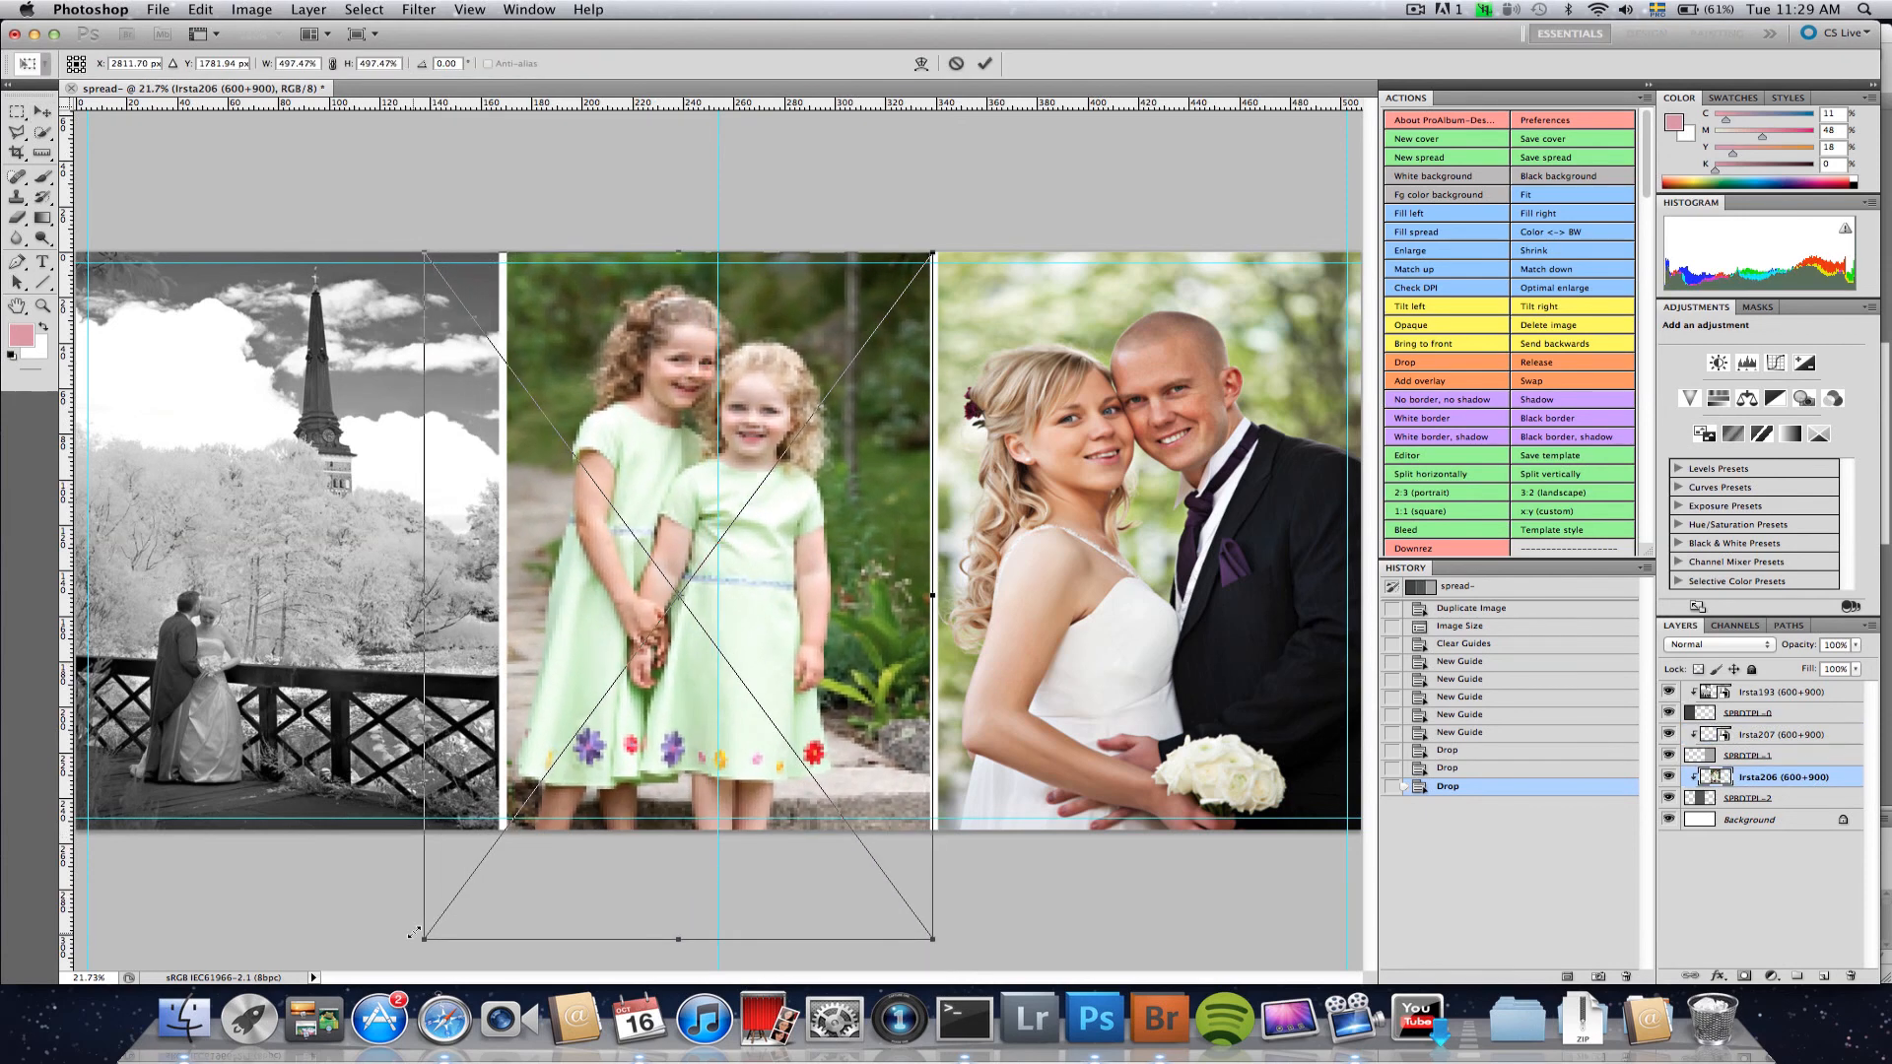
{"action": "left_click", "coordinate": [984, 63]}
{"action": "left_click_drag", "start_coordinate": [756, 524], "coordinate": [757, 504]}
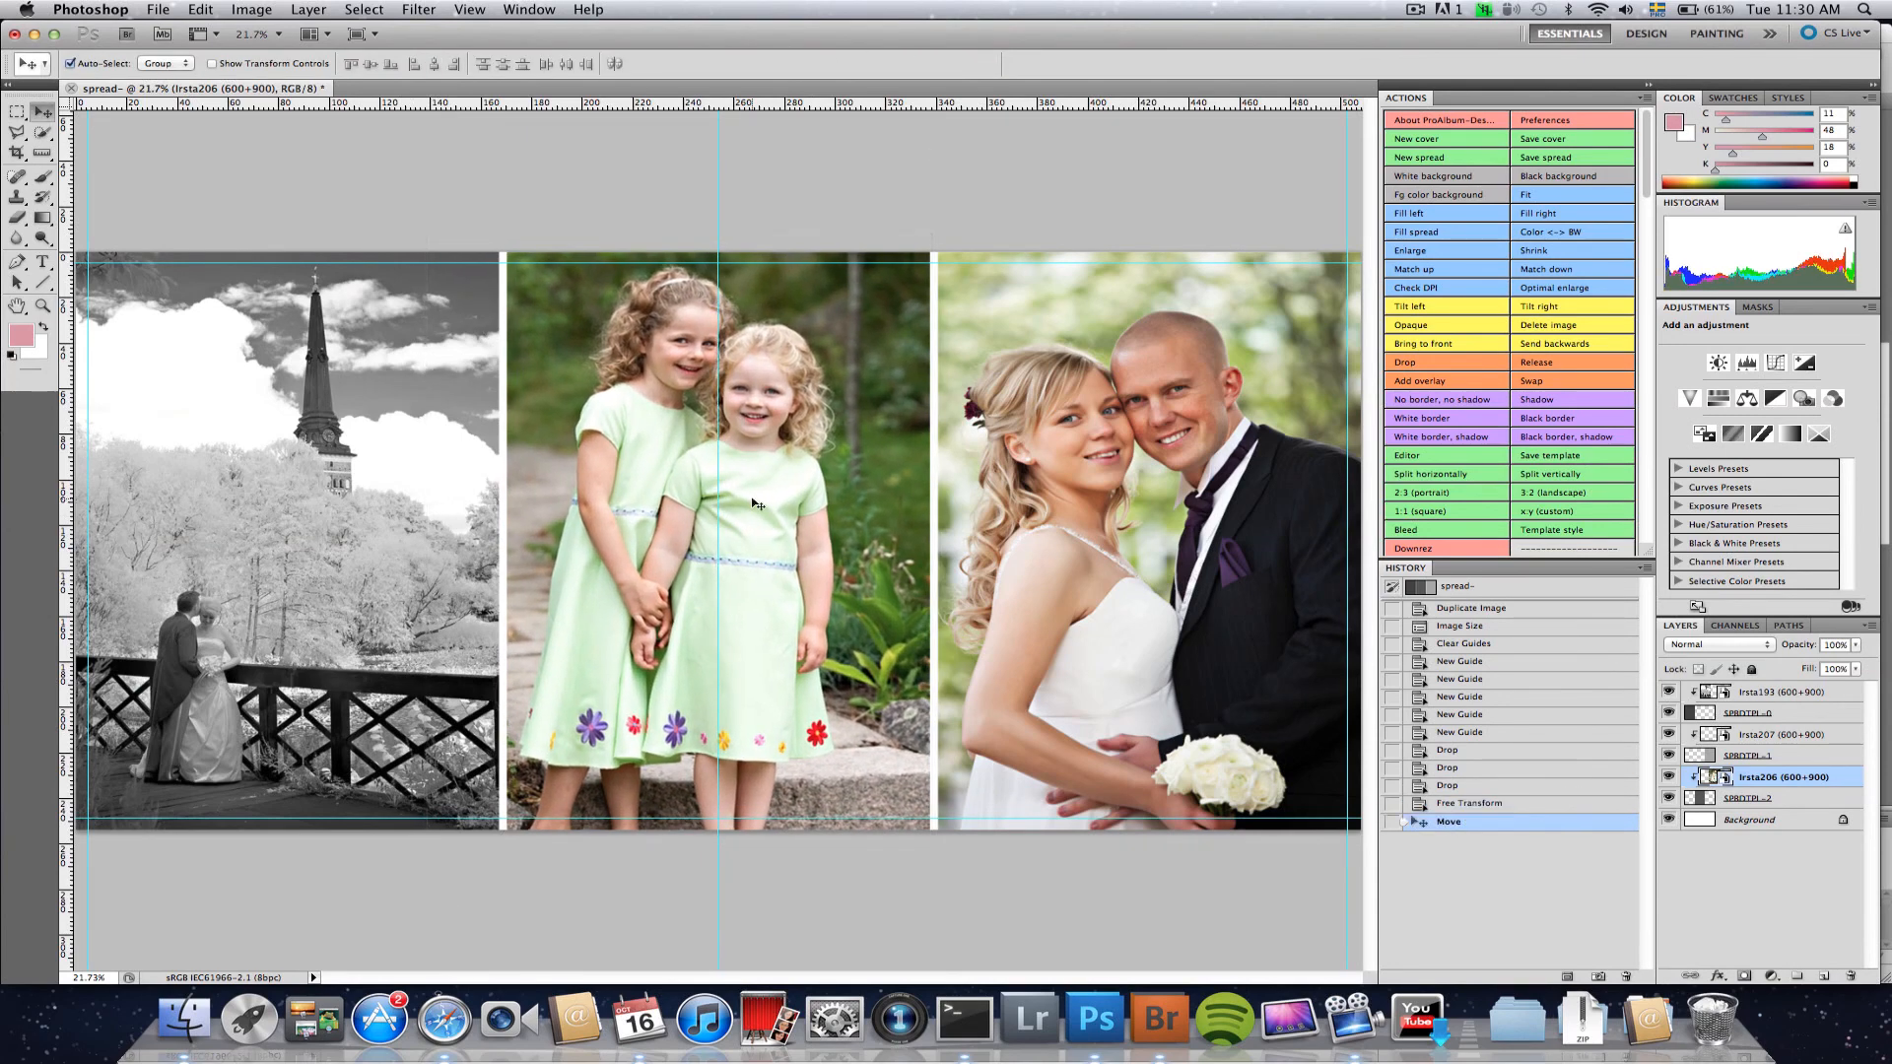